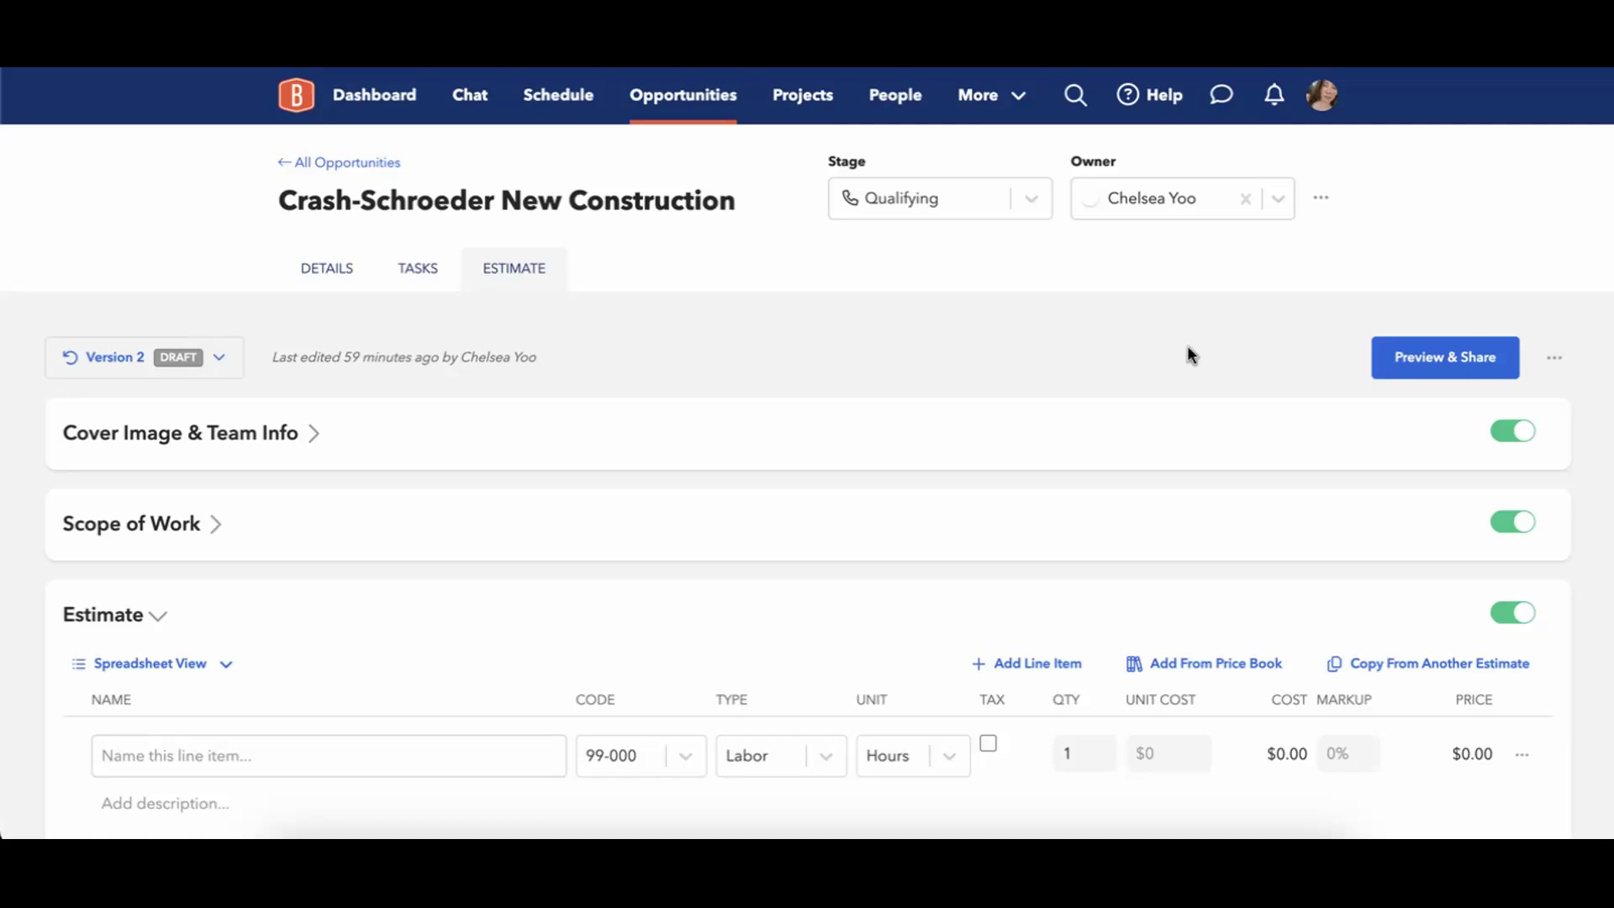
Collapse the Estimate and Approval sections so the proposal's sections show only their headings.
click(1555, 357)
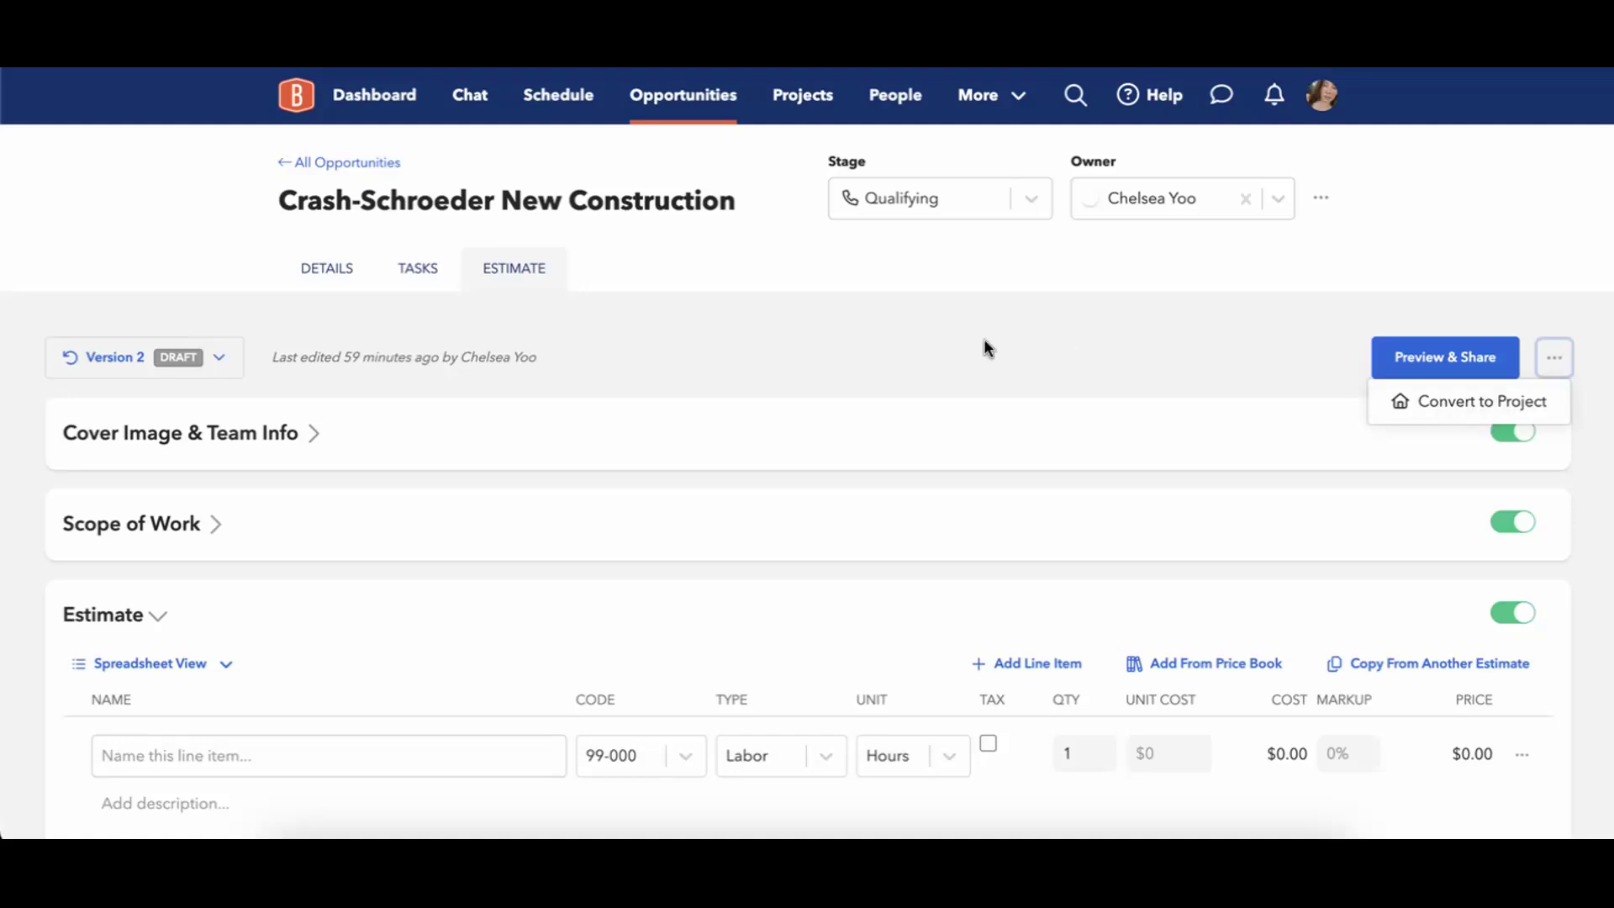
click(866, 380)
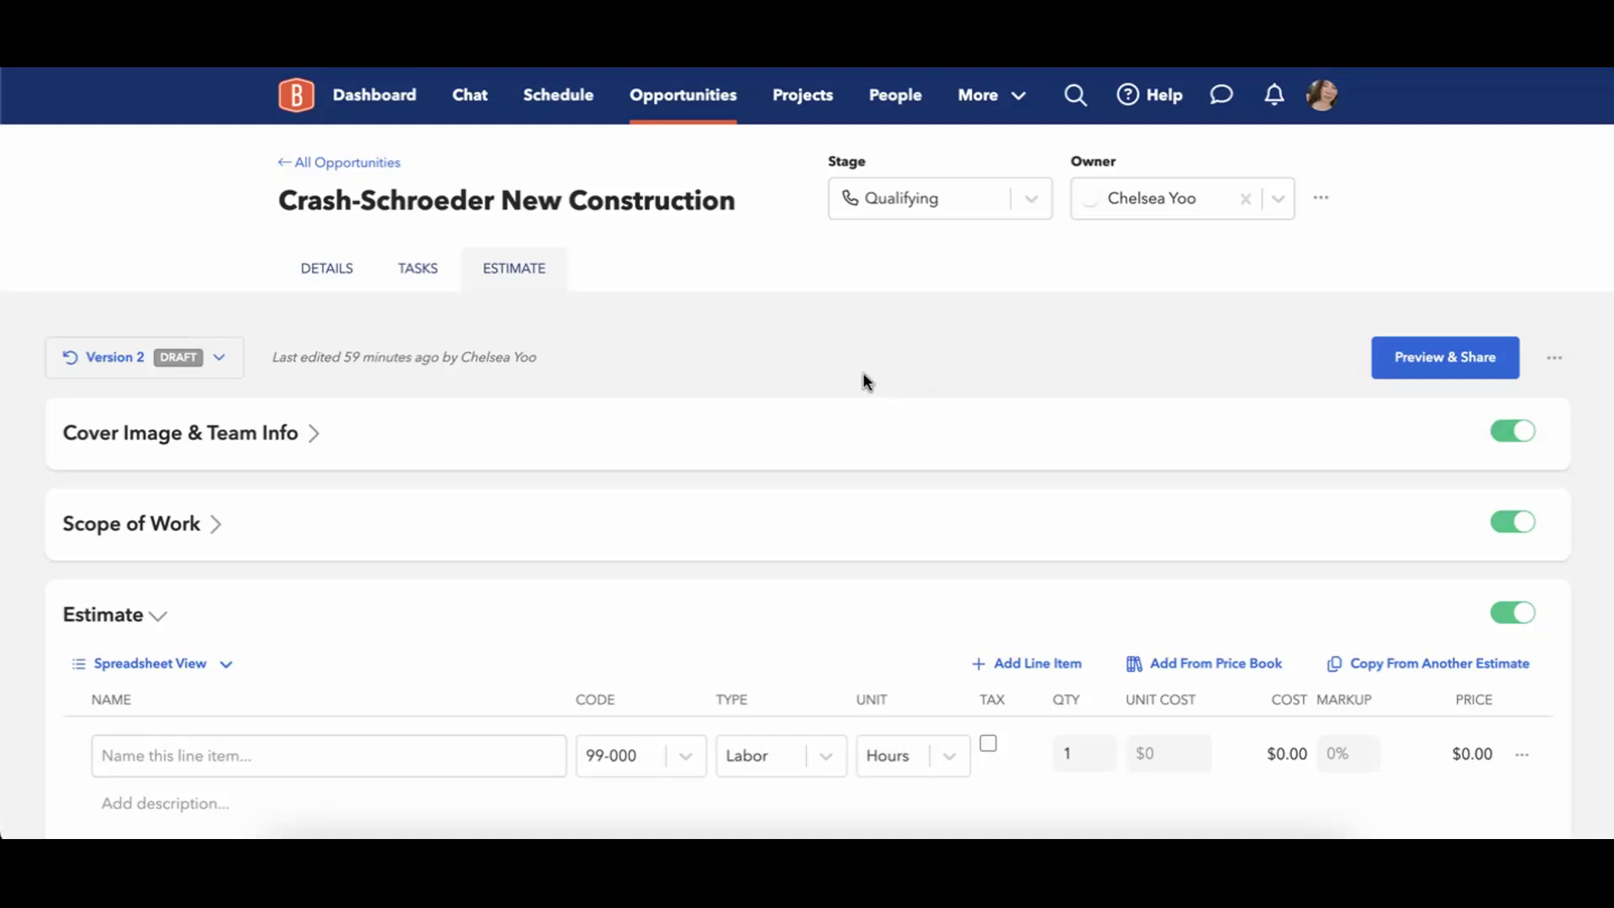
scroll(608, 345, down, 3)
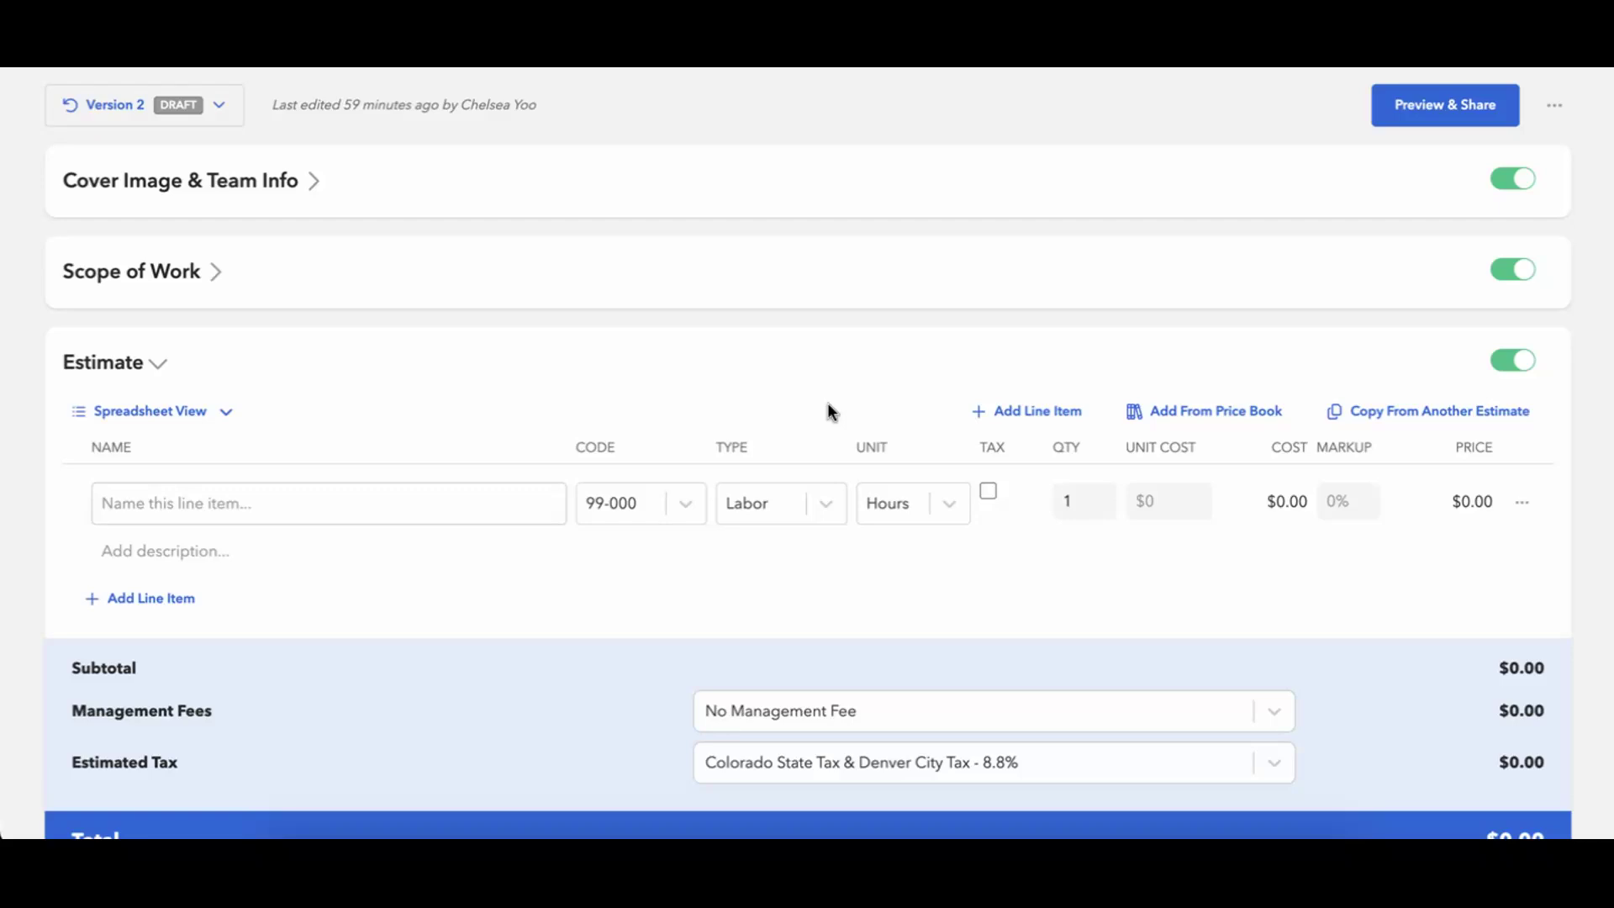
click(815, 370)
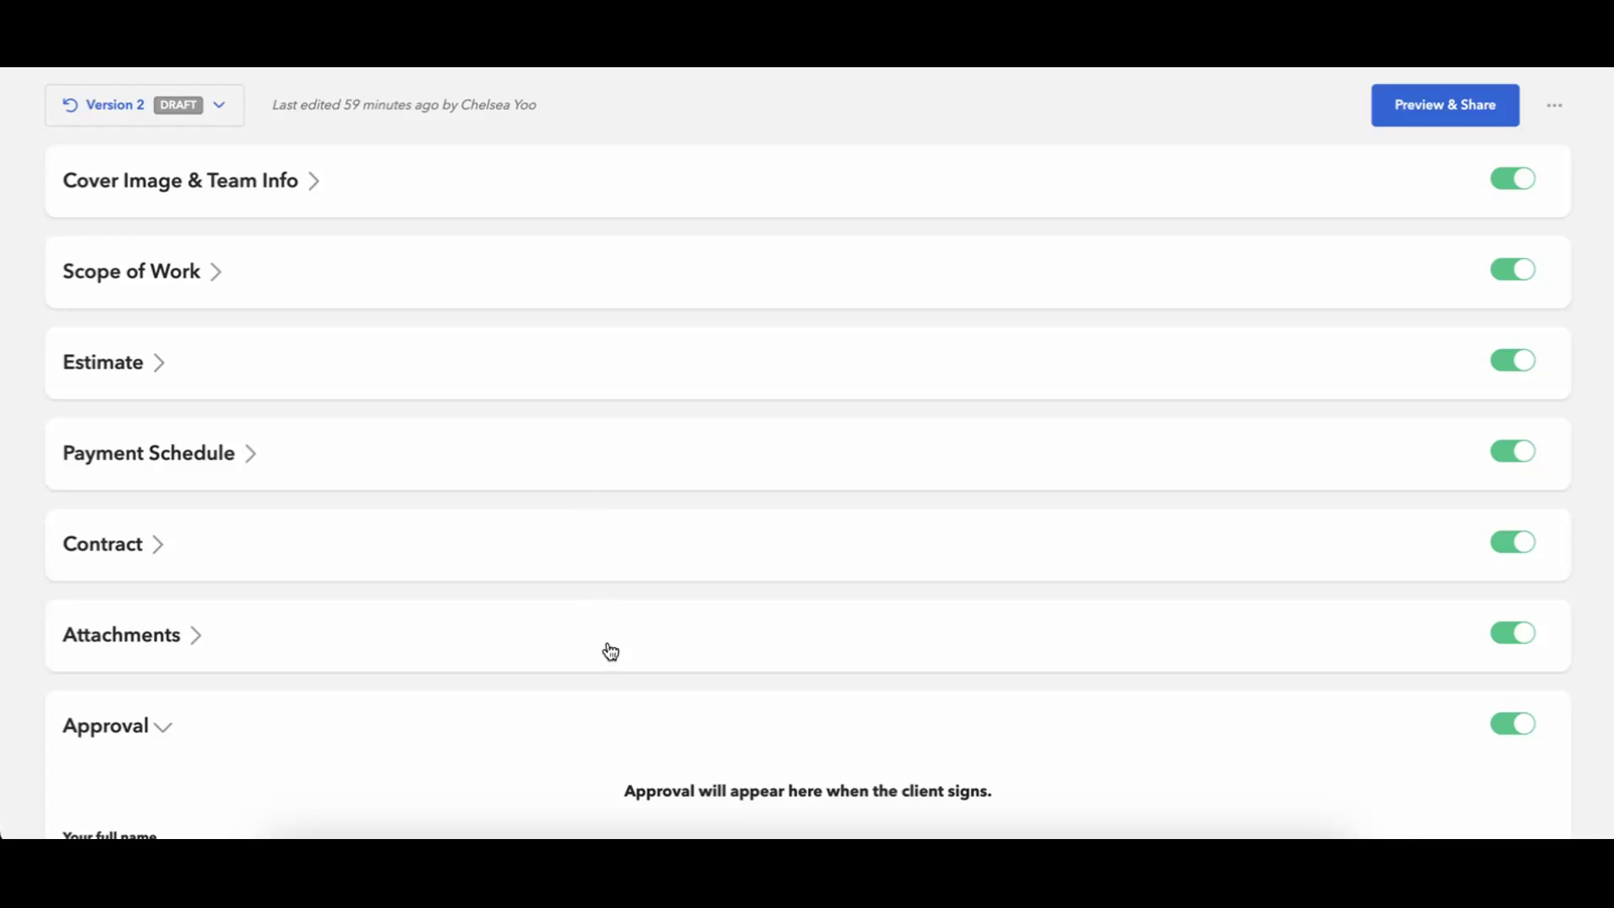
click(173, 730)
scroll(320, 651, up, 1)
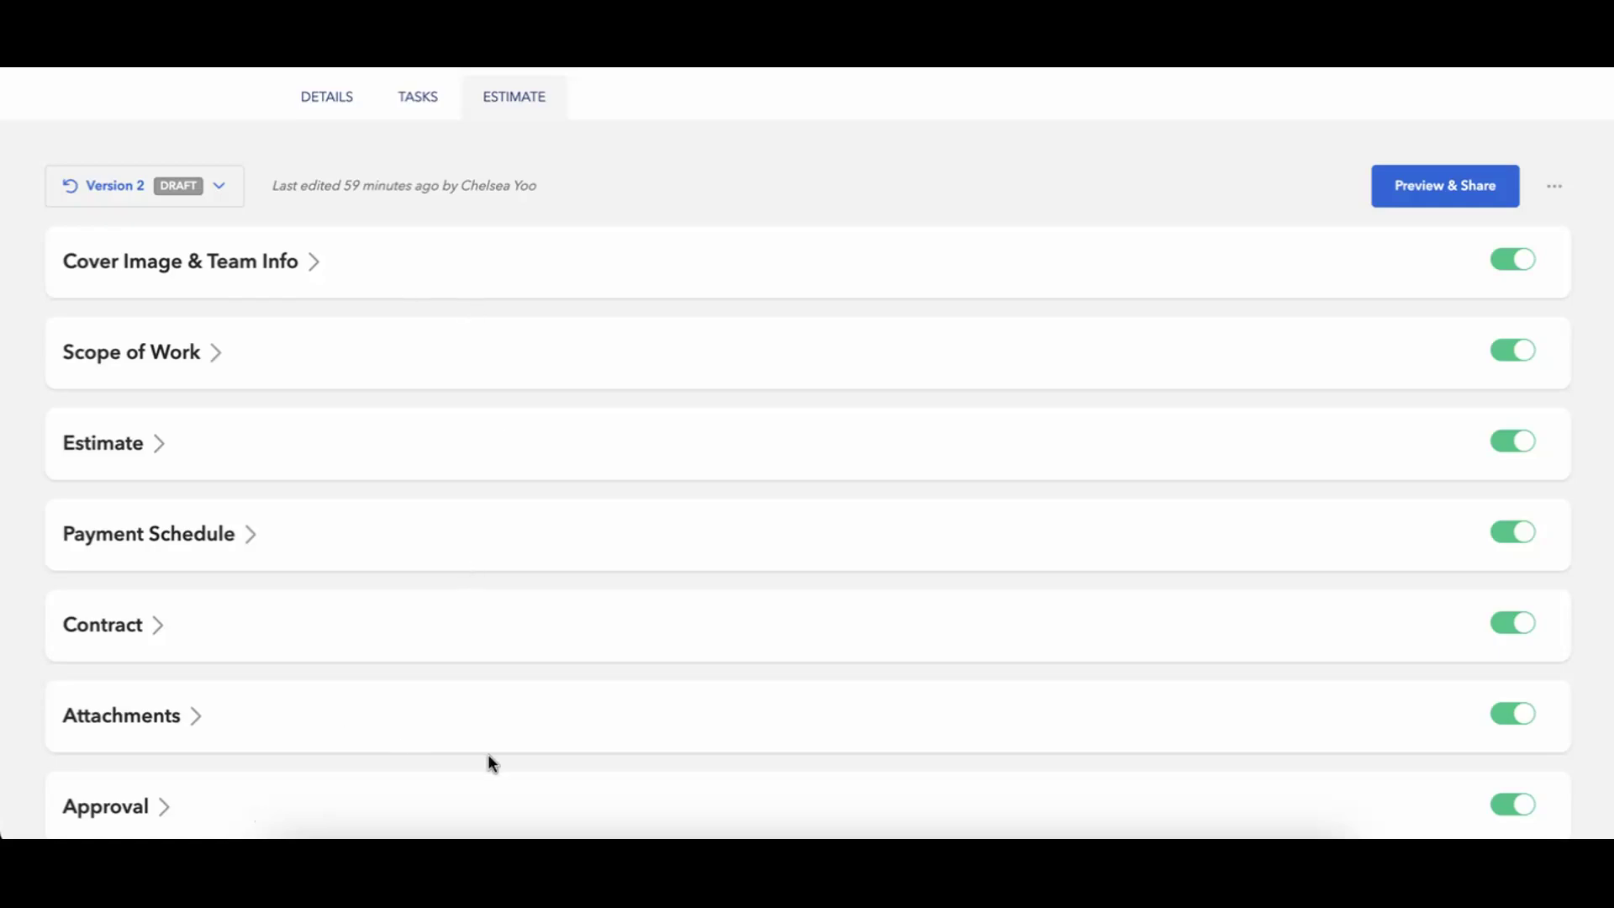
Review the Cover Image & Team Info section, including the title, company description and team members, and collapse it again.
click(419, 270)
scroll(664, 312, down, 6)
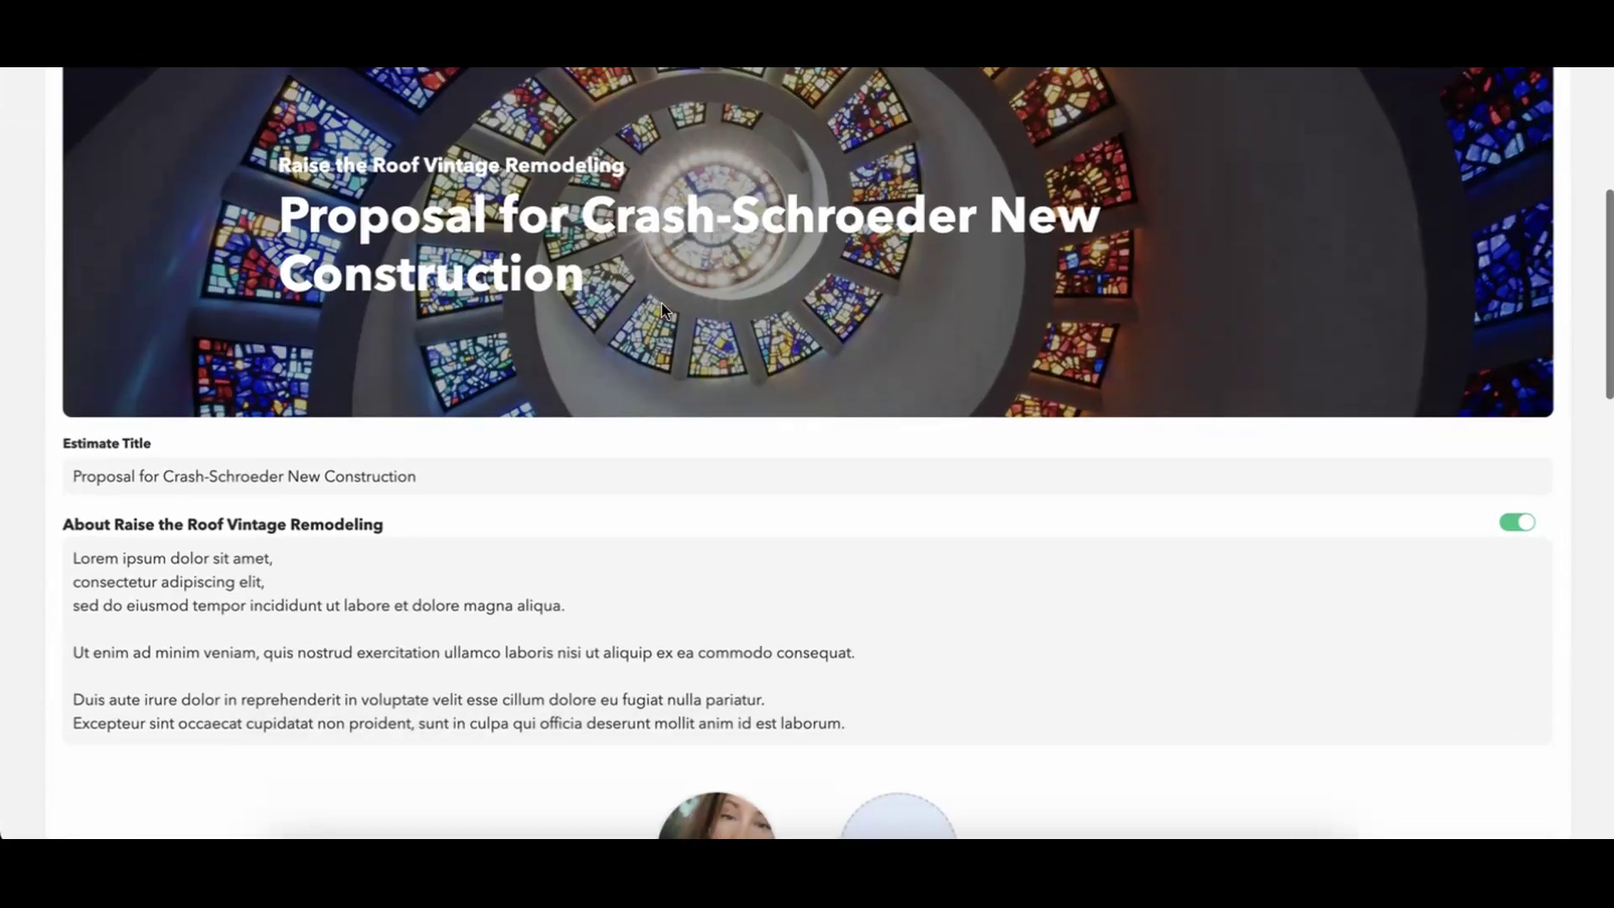
scroll(661, 301, up, 5)
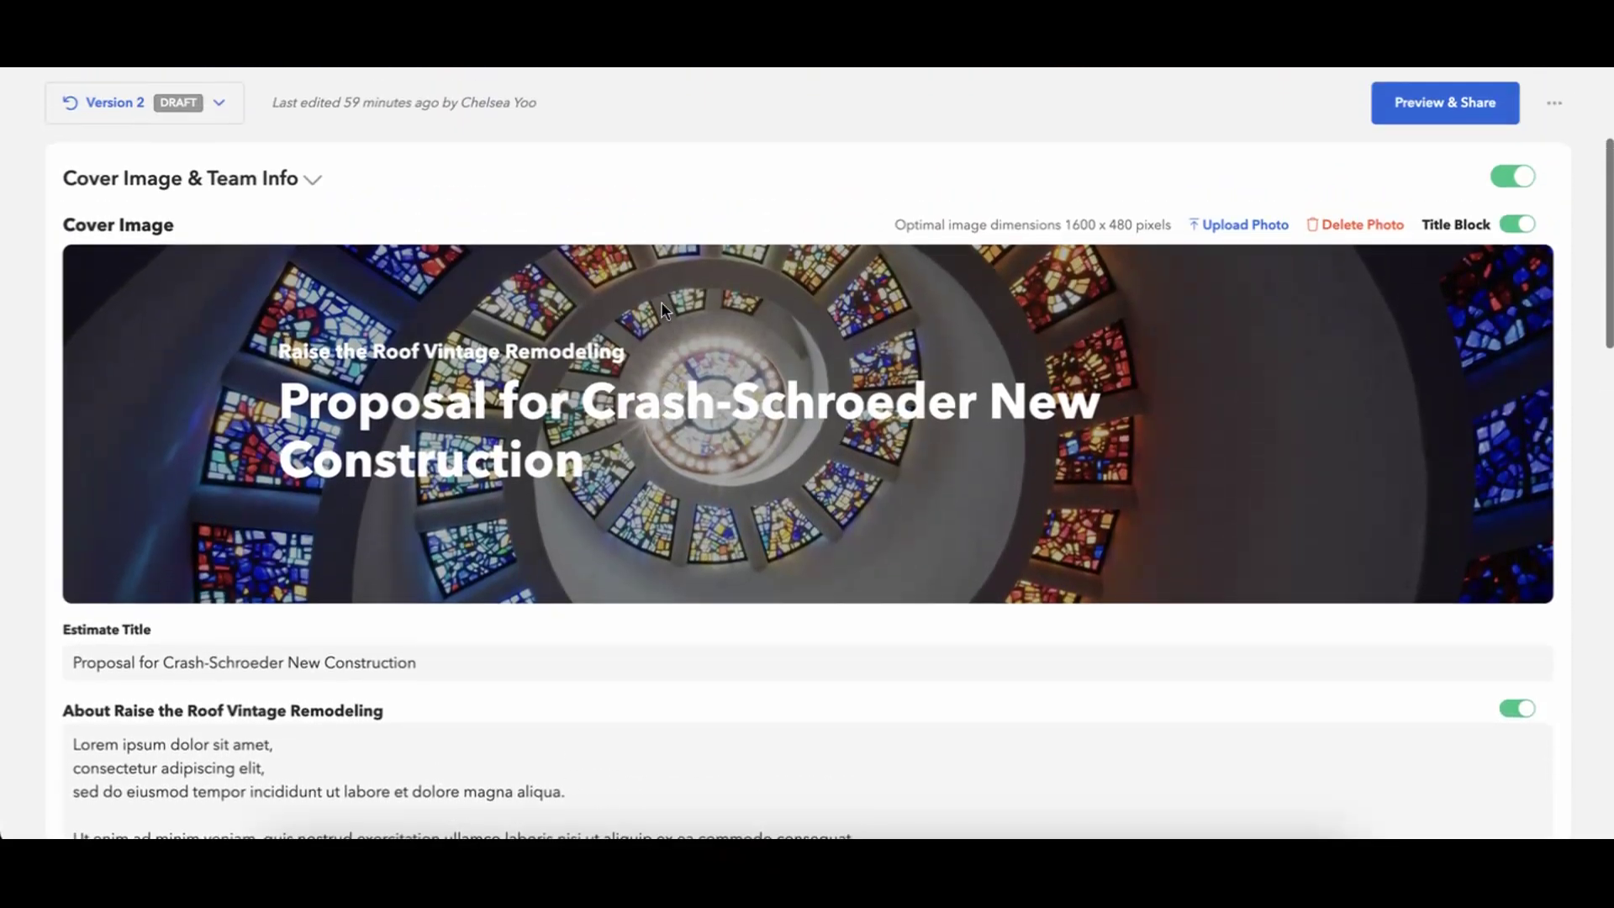
scroll(661, 301, down, 8)
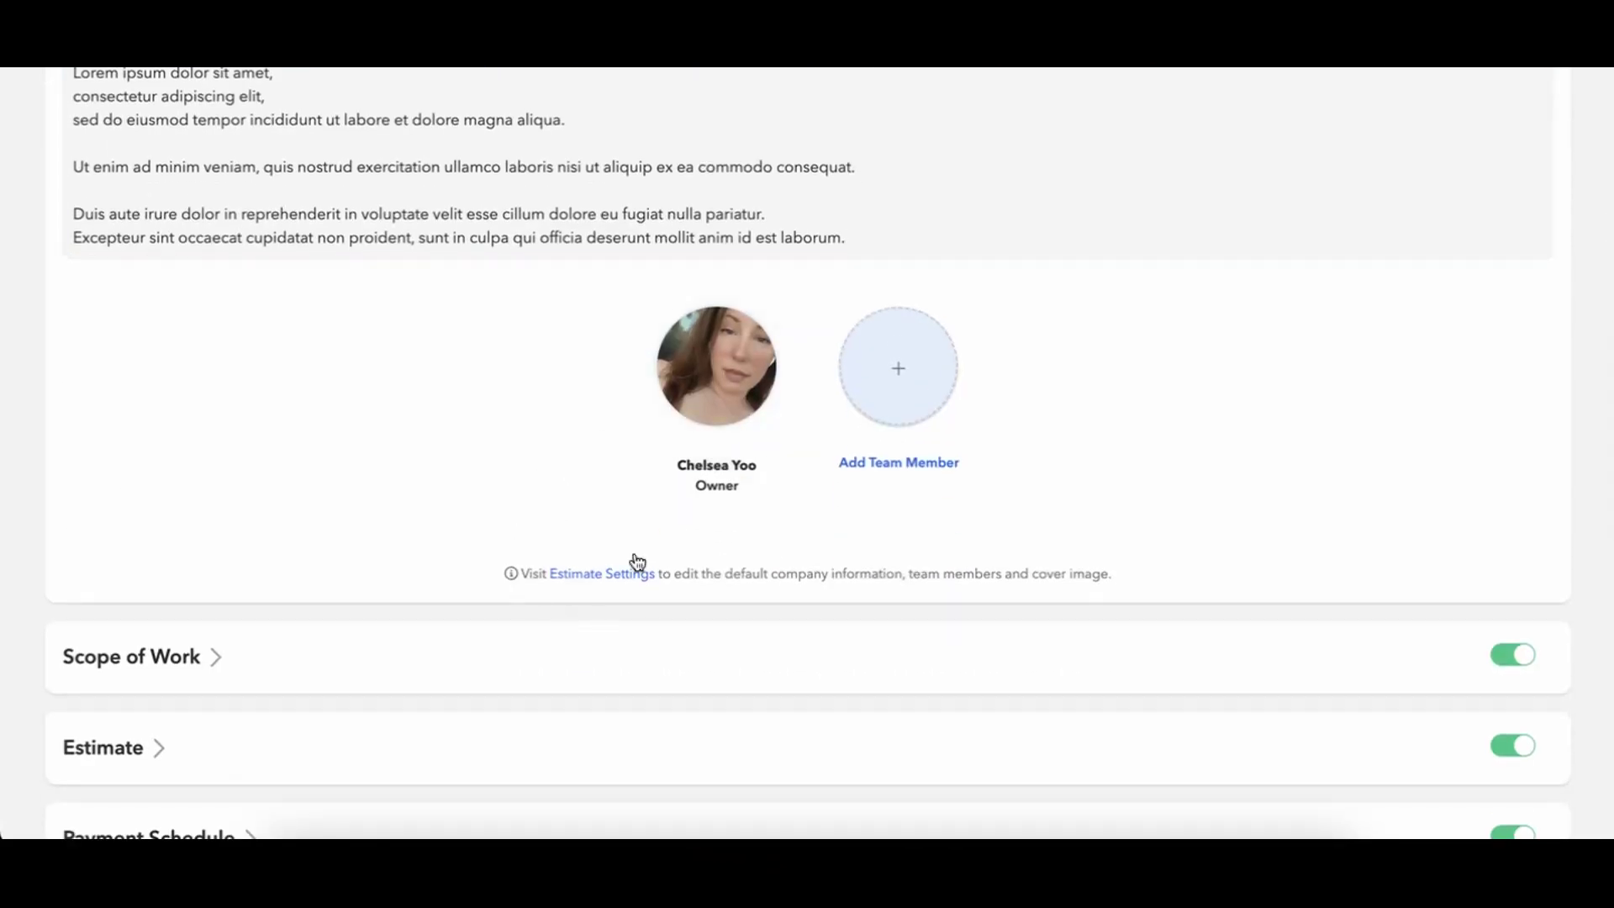
scroll(467, 352, up, 8)
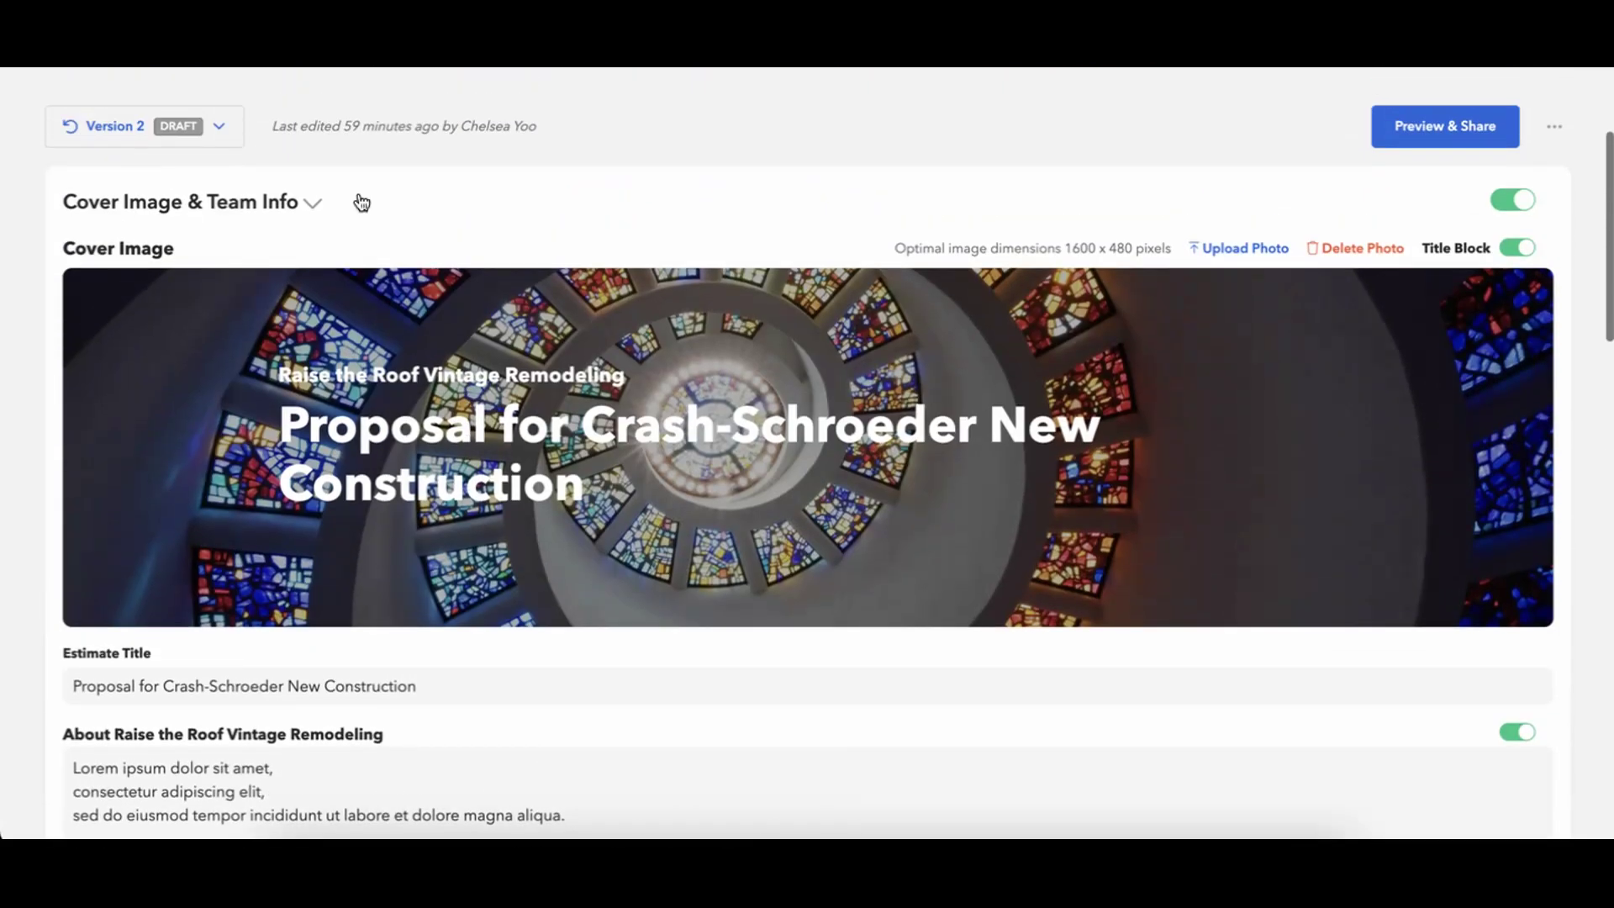
click(360, 202)
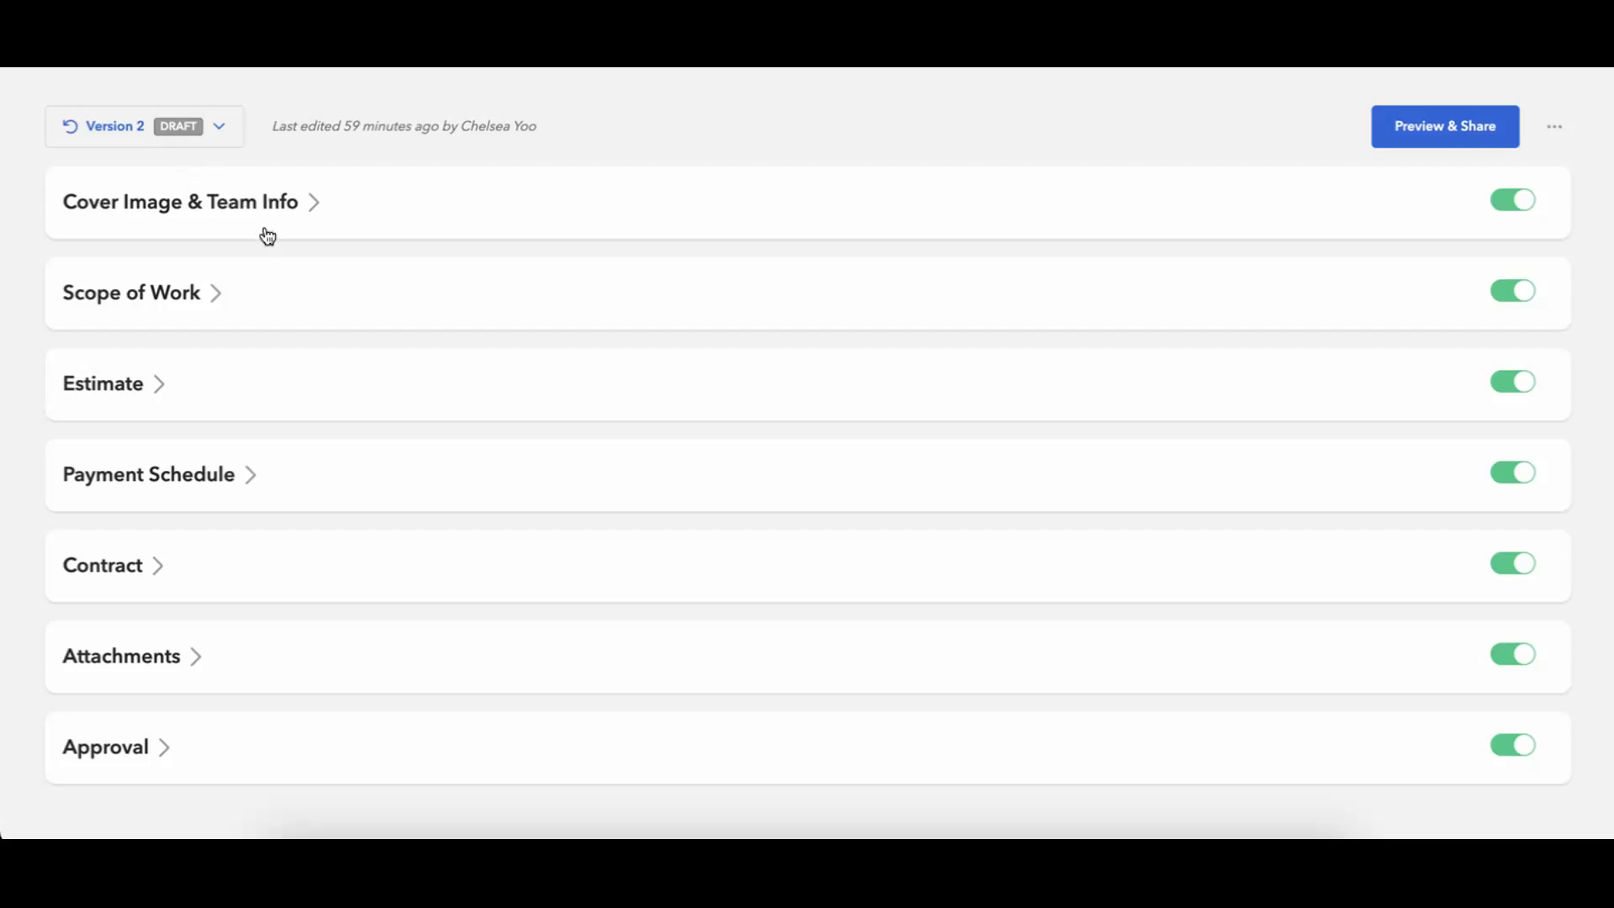
Look into the Scope of Work and Contract sections and collapse both again.
click(206, 298)
click(207, 298)
click(187, 566)
scroll(272, 569, down, 2)
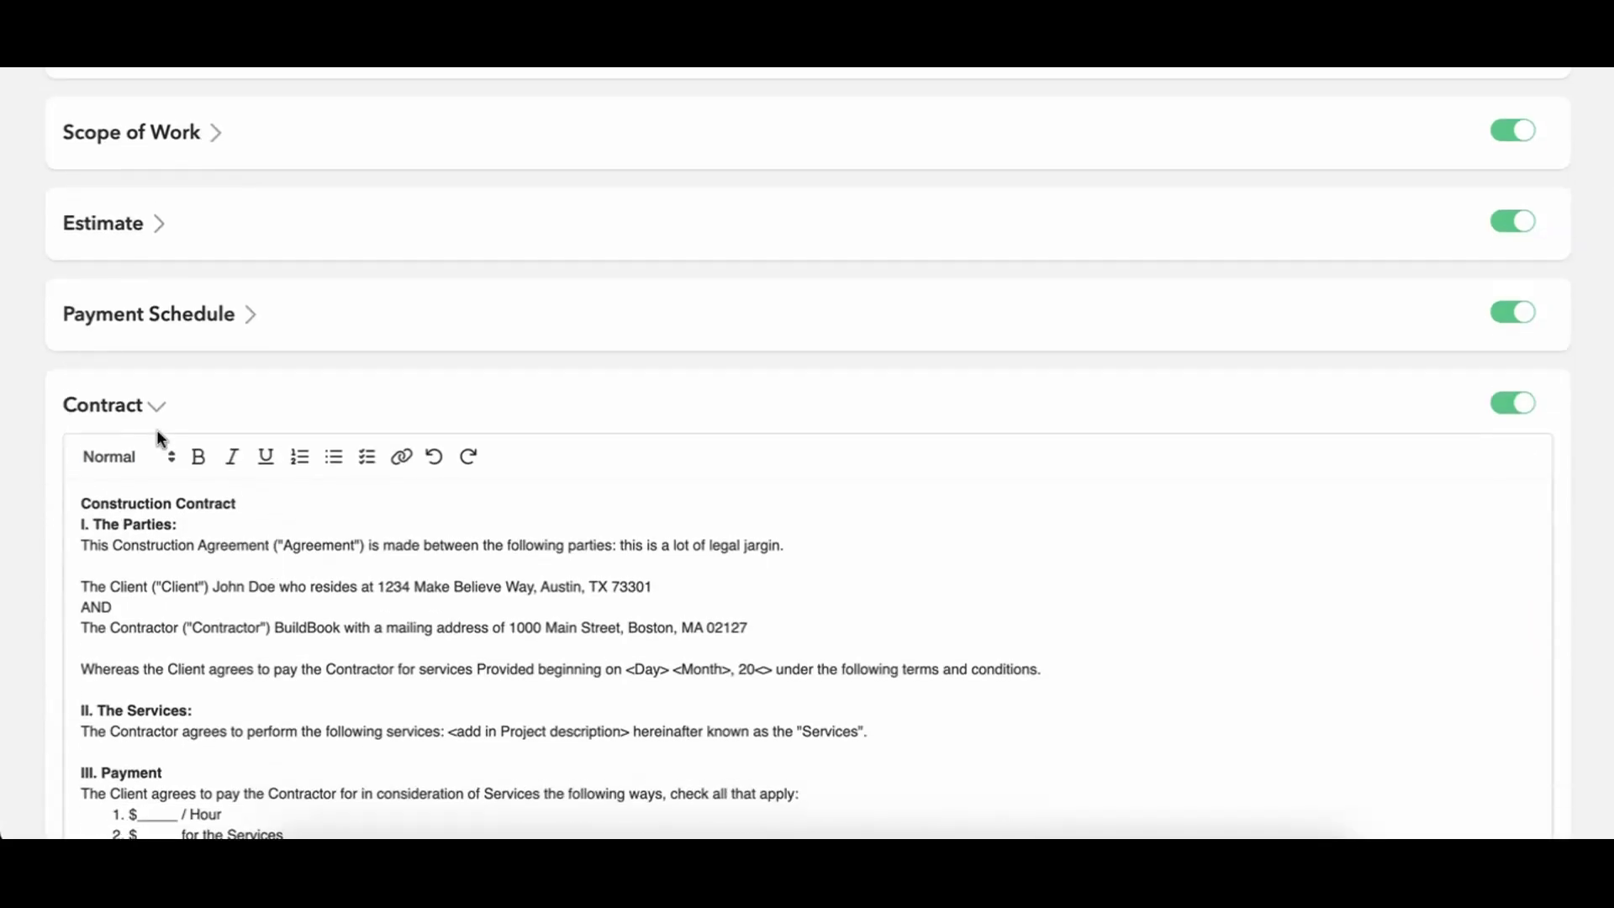
click(160, 423)
scroll(450, 457, up, 2)
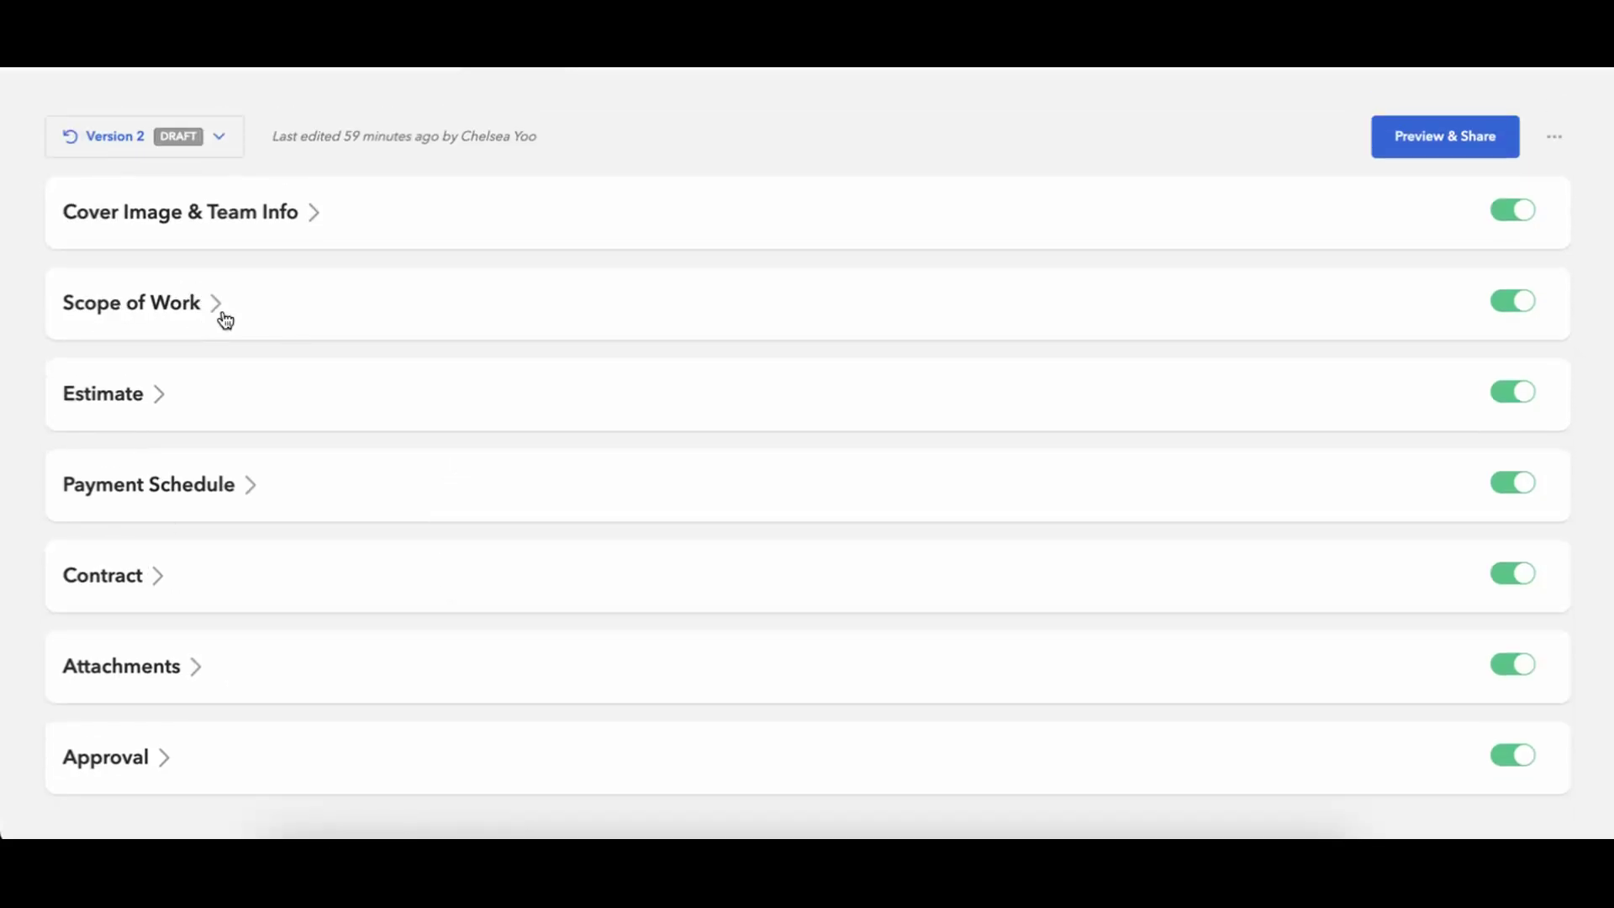
Expand the Estimate section and view the option for adding items from the Price Book without adding any.
click(248, 408)
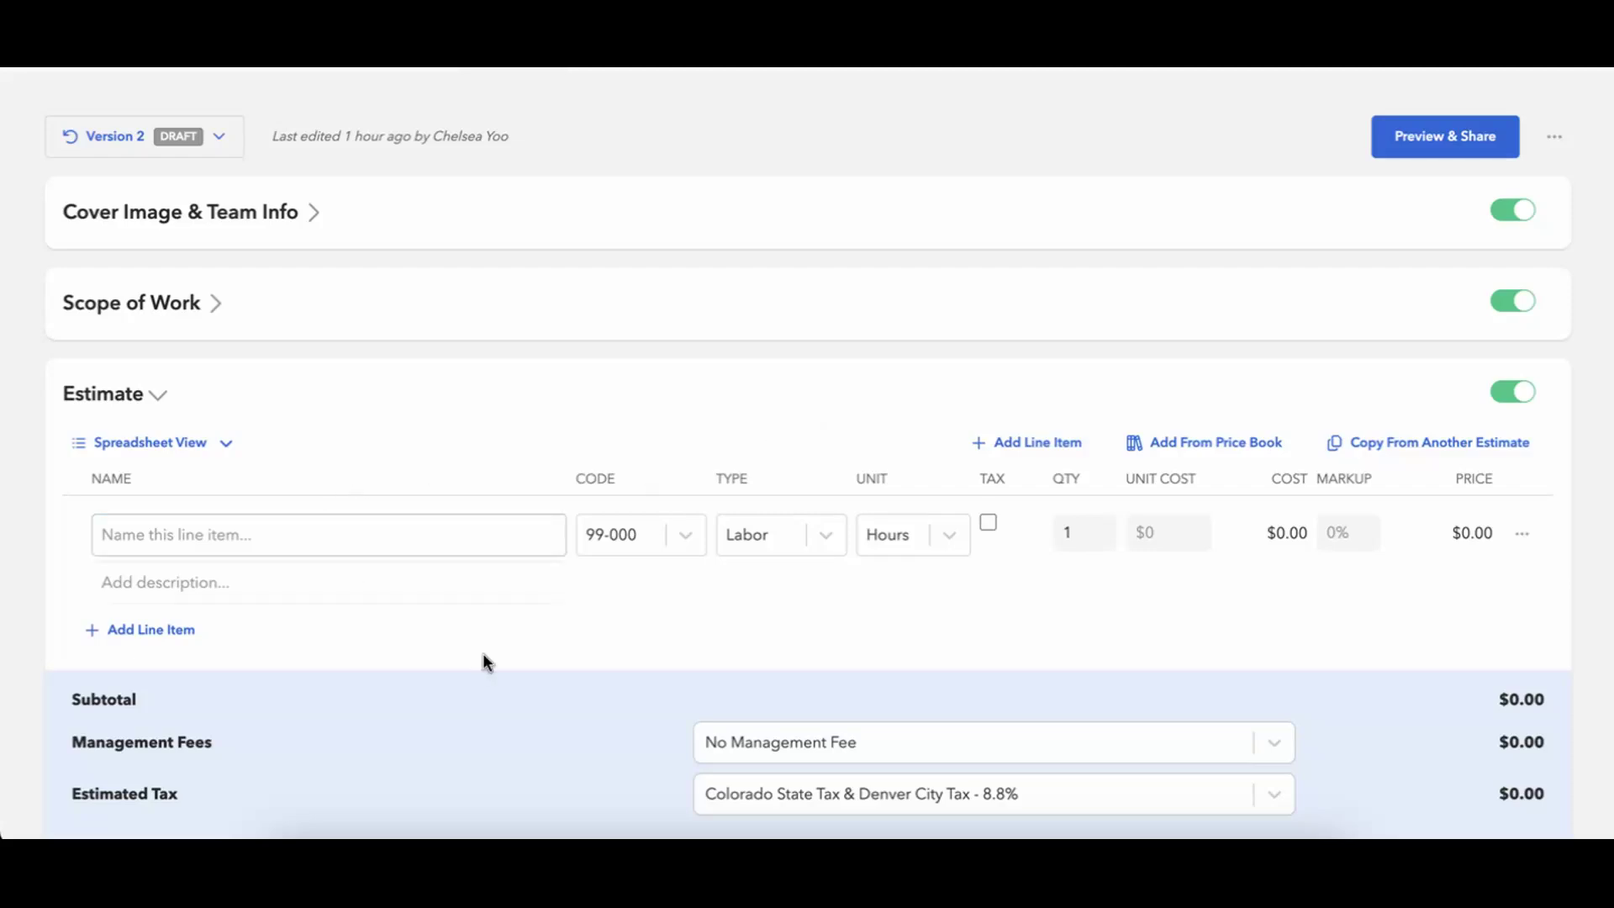
click(358, 536)
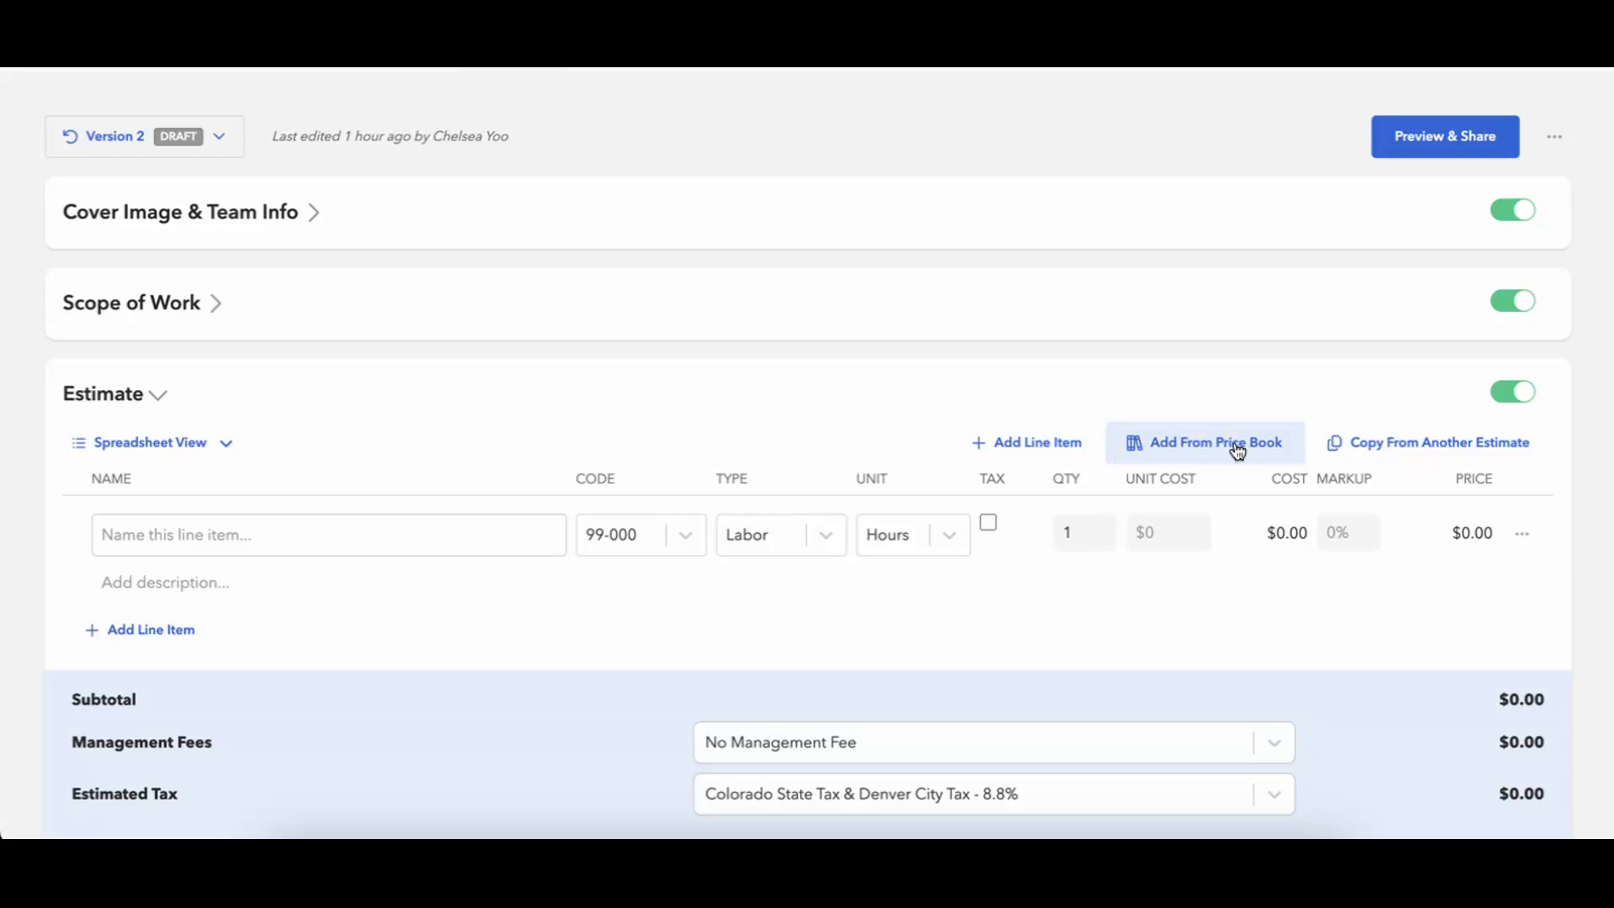
click(1289, 445)
click(1263, 183)
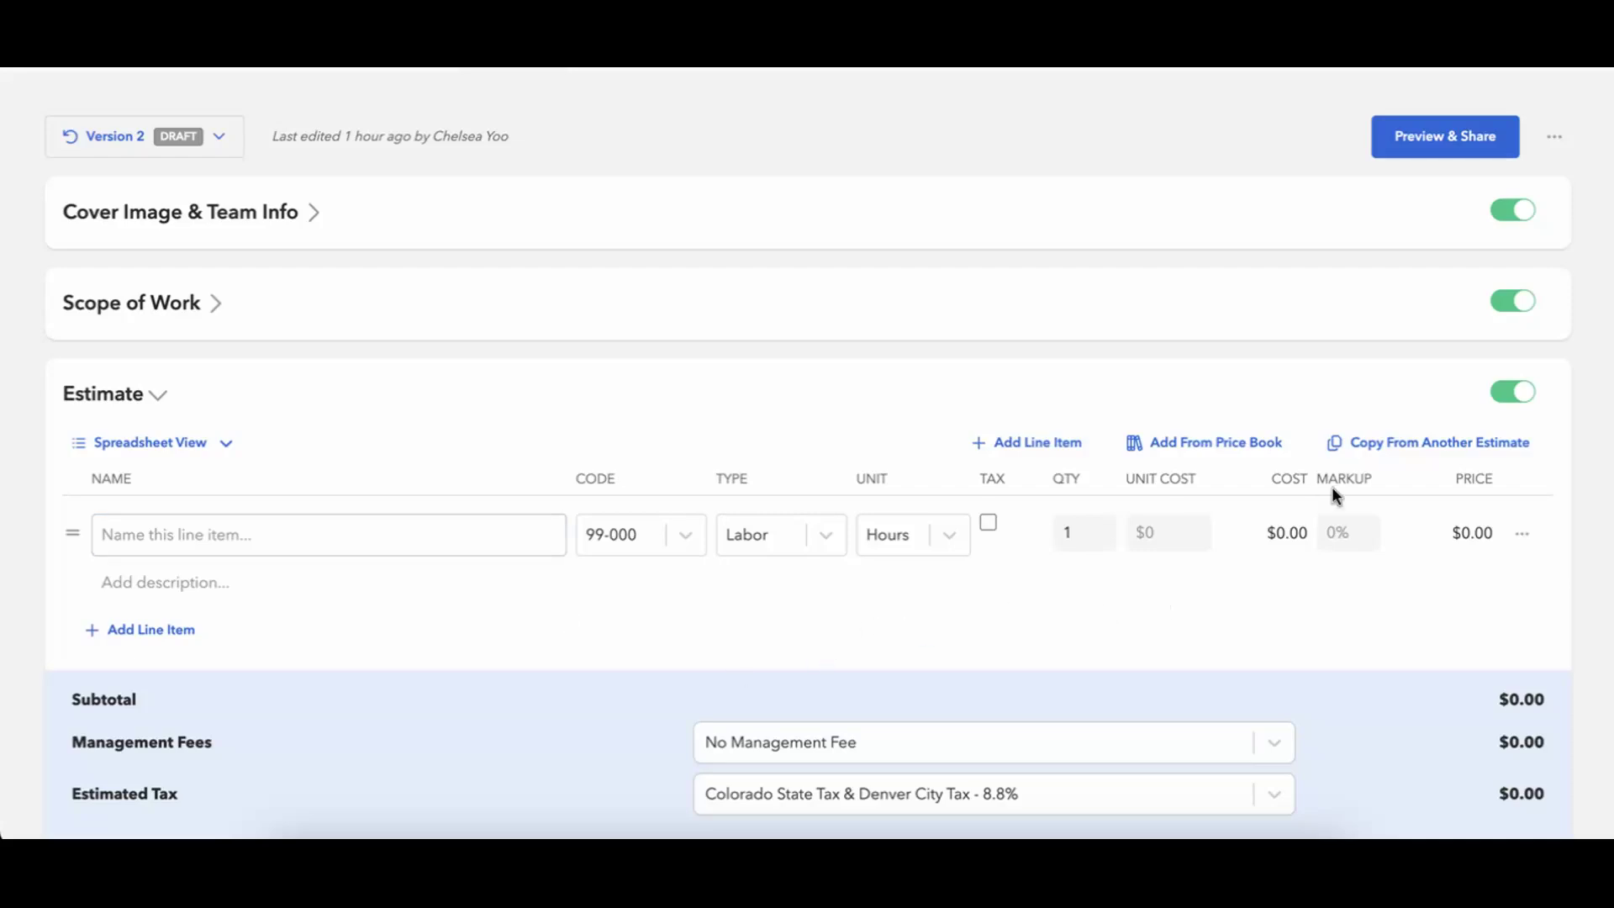
Browse the opportunities available for copying from another estimate and close the dialog without copying.
click(1490, 446)
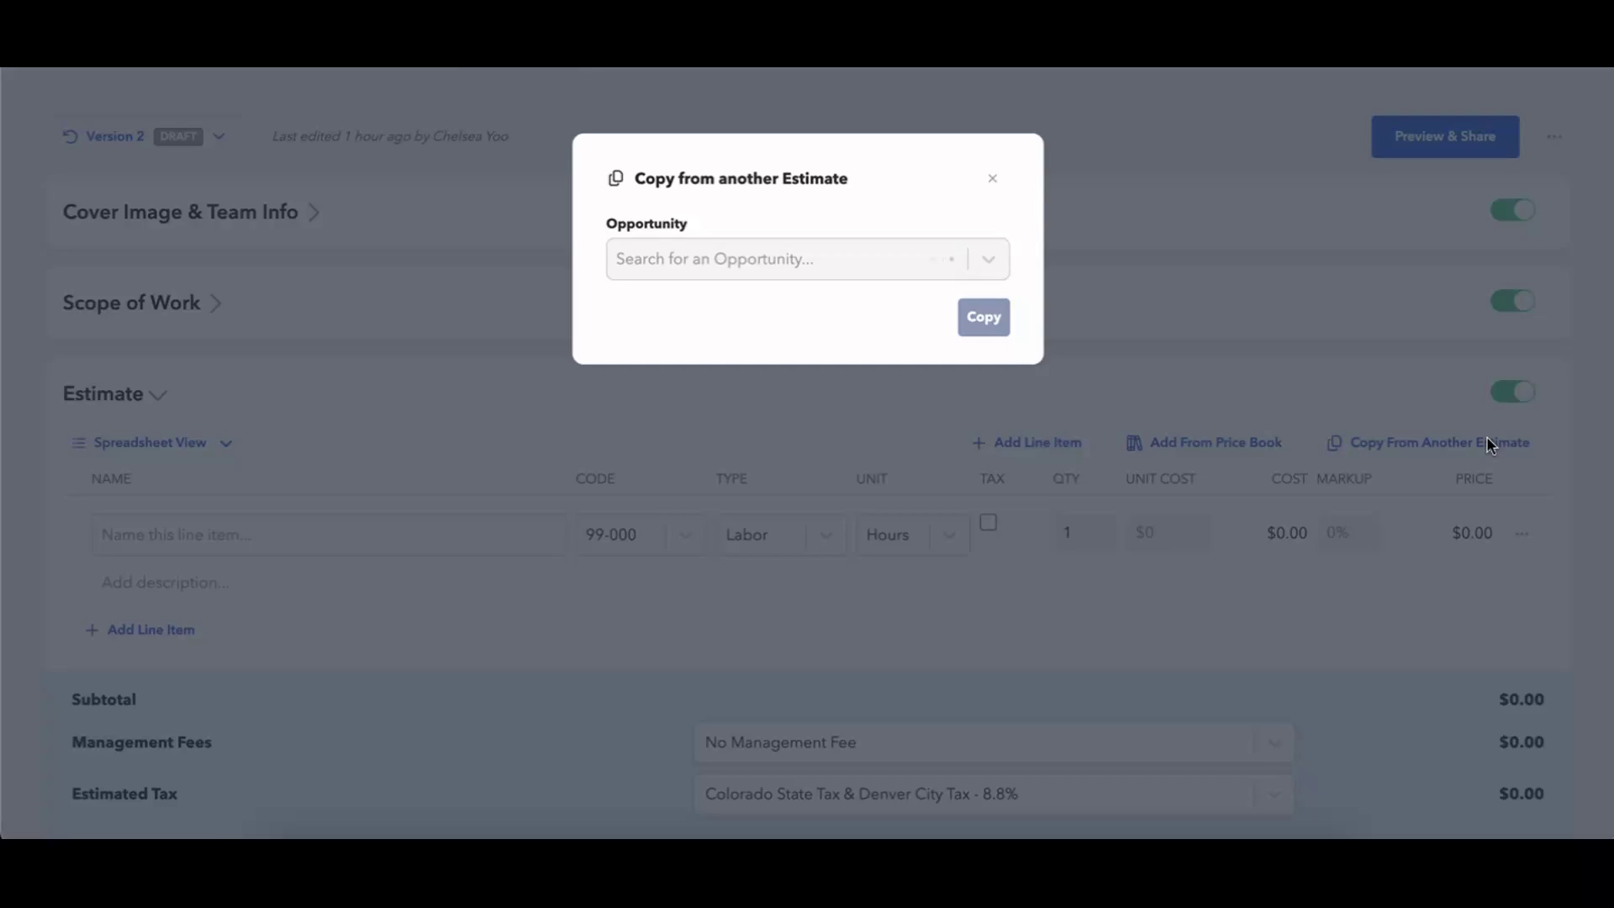
click(1000, 261)
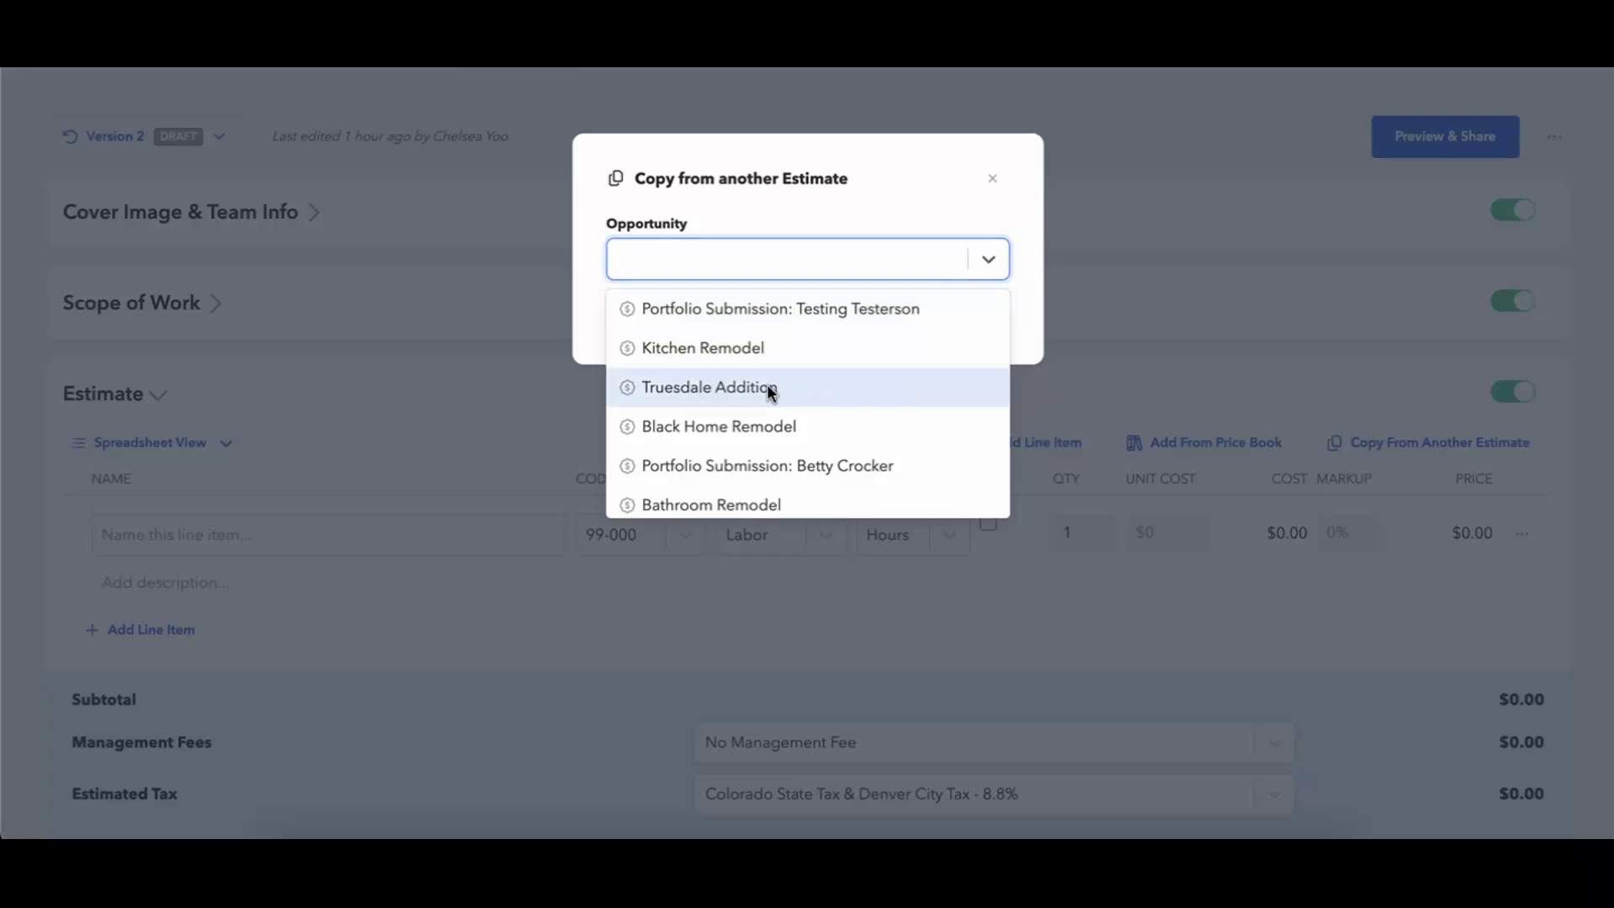
scroll(770, 412, down, 3)
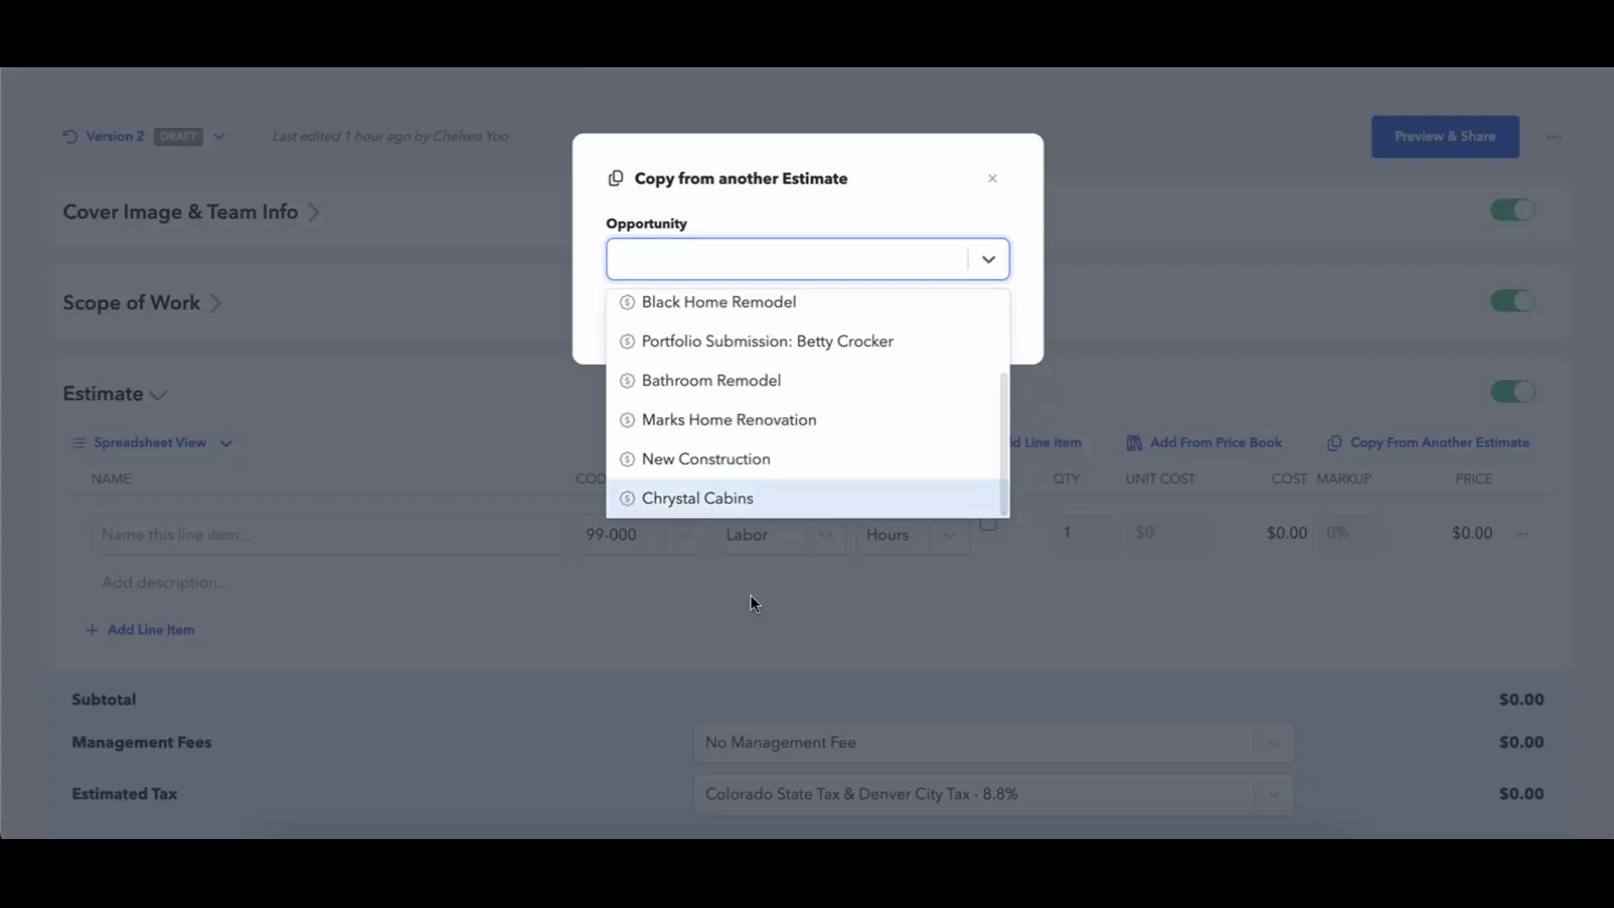
scroll(758, 402, up, 3)
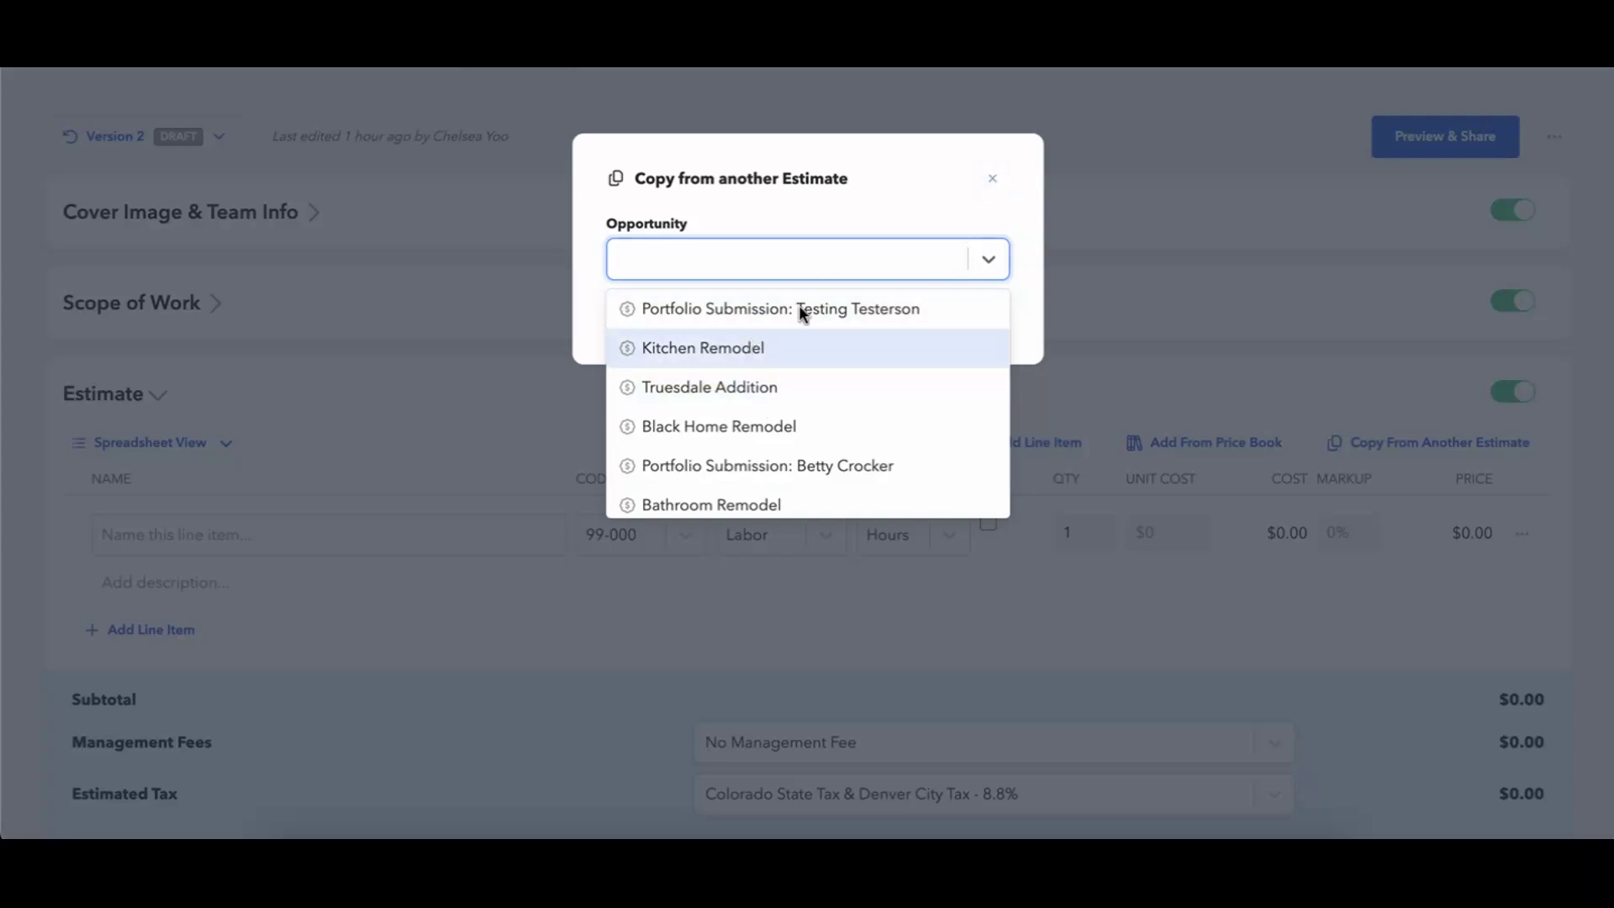
click(997, 182)
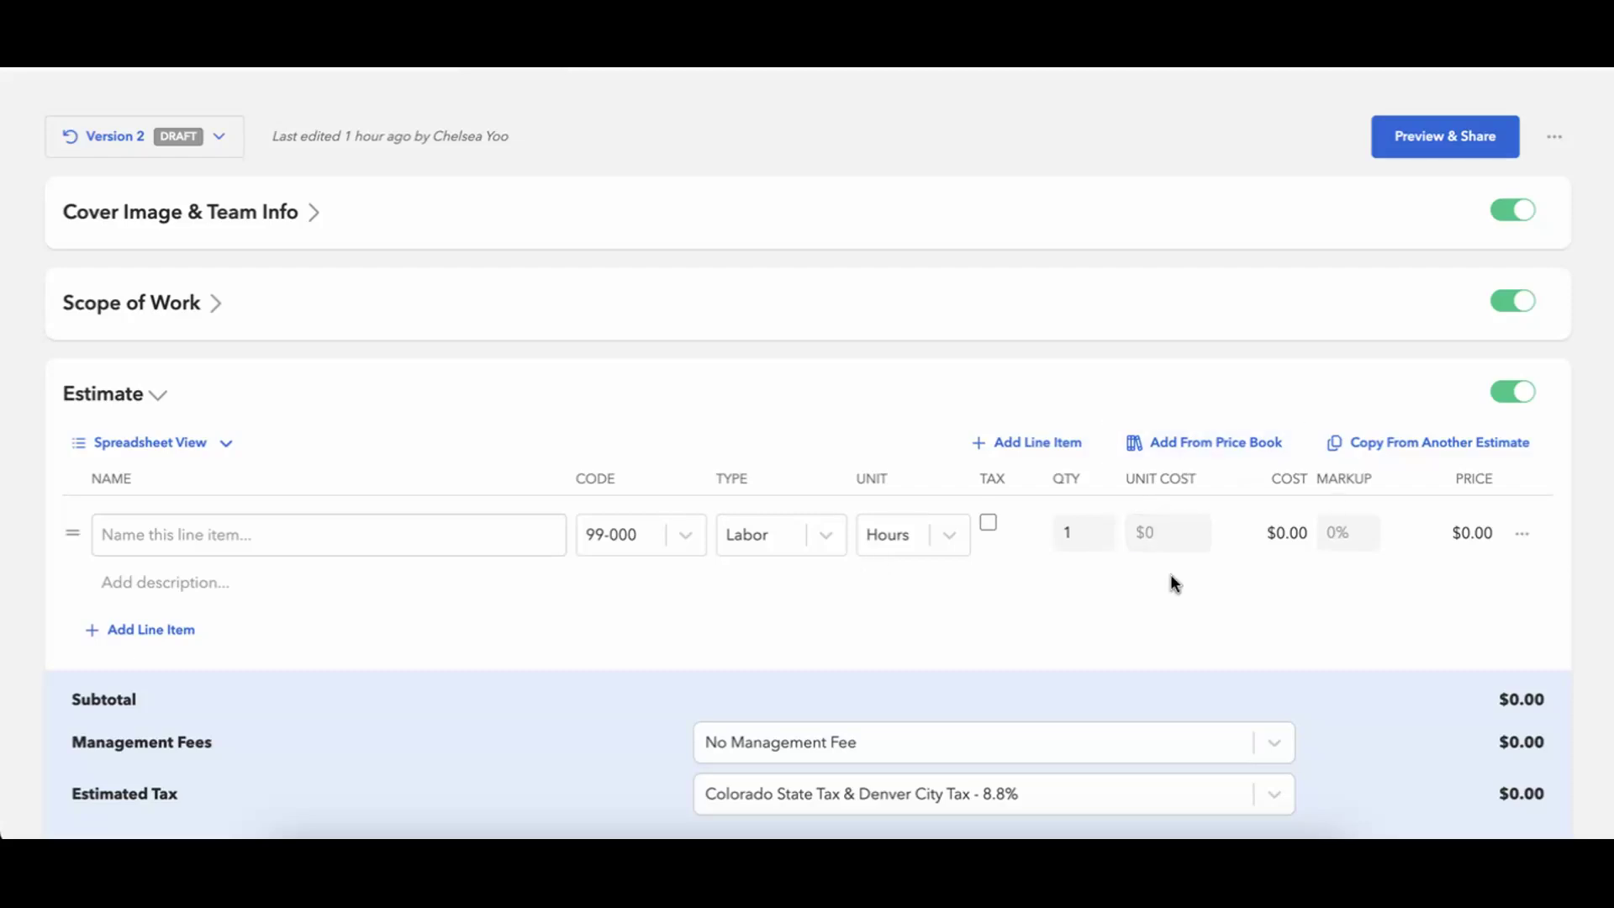
Browse the Price Book suggestions for the line item's name, search them for "paint" and clear the search.
click(463, 542)
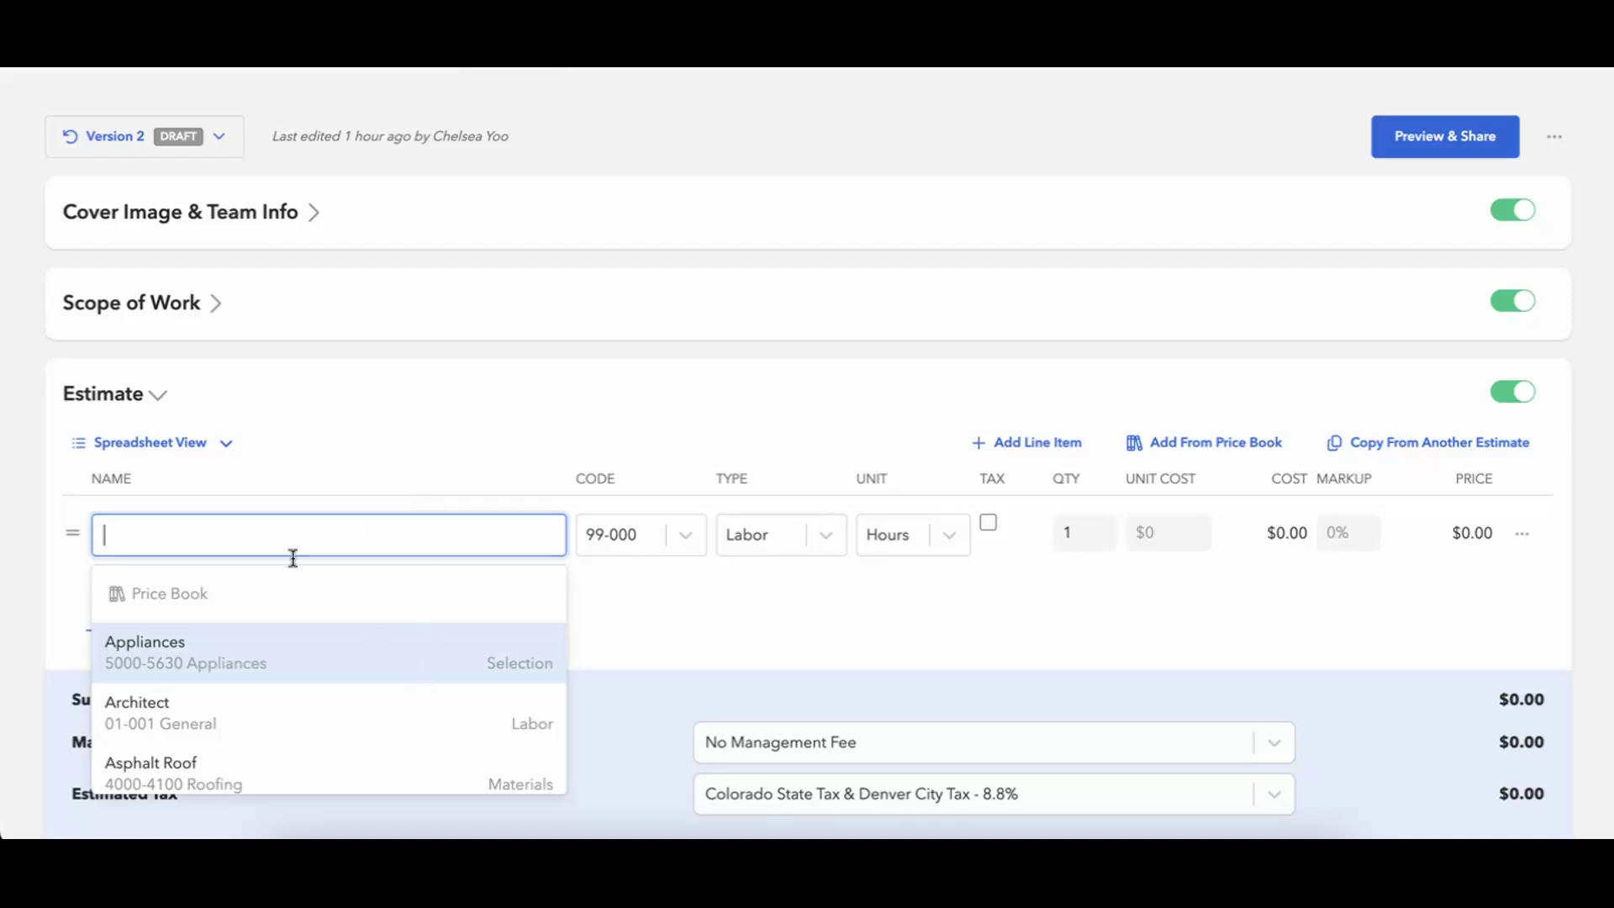
scroll(304, 679, down, 3)
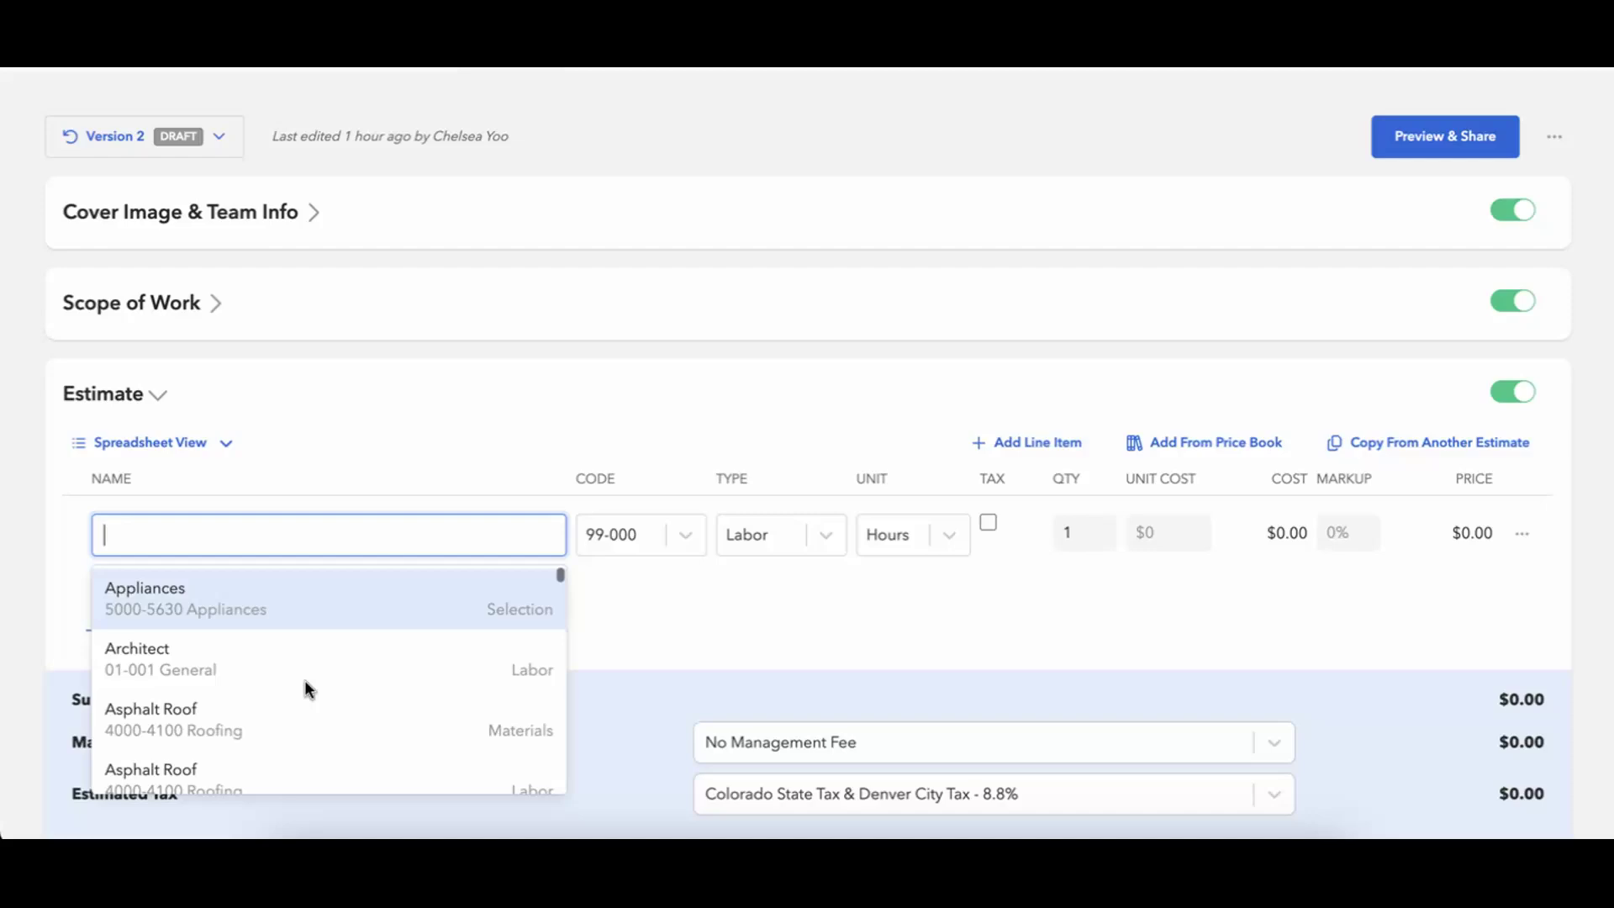
scroll(304, 679, up, 3)
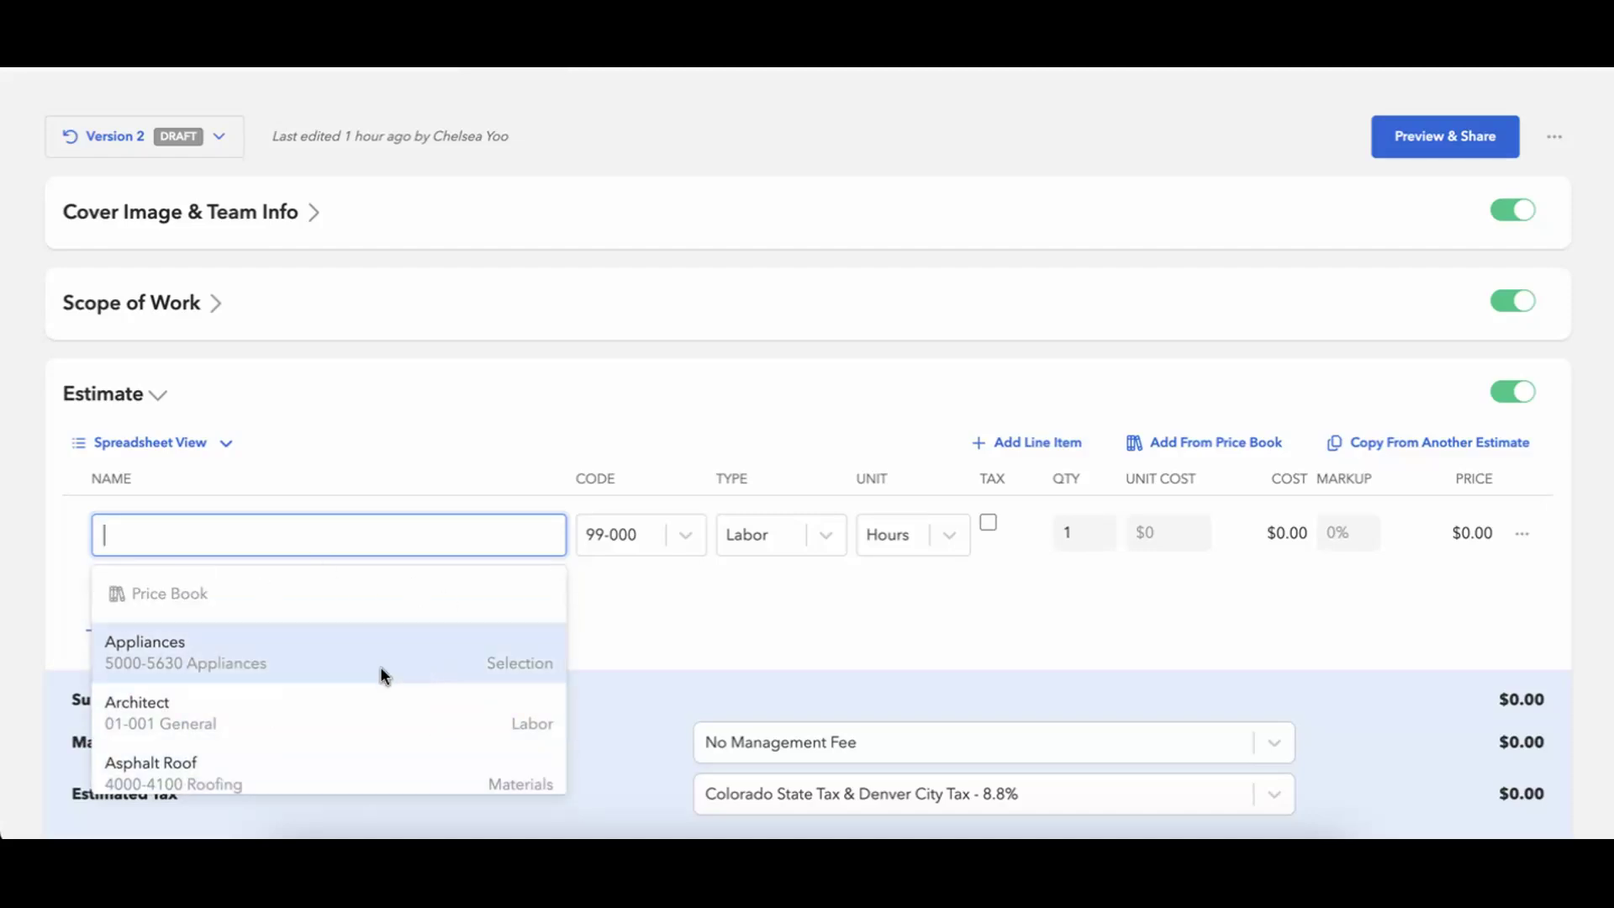
text(paint)
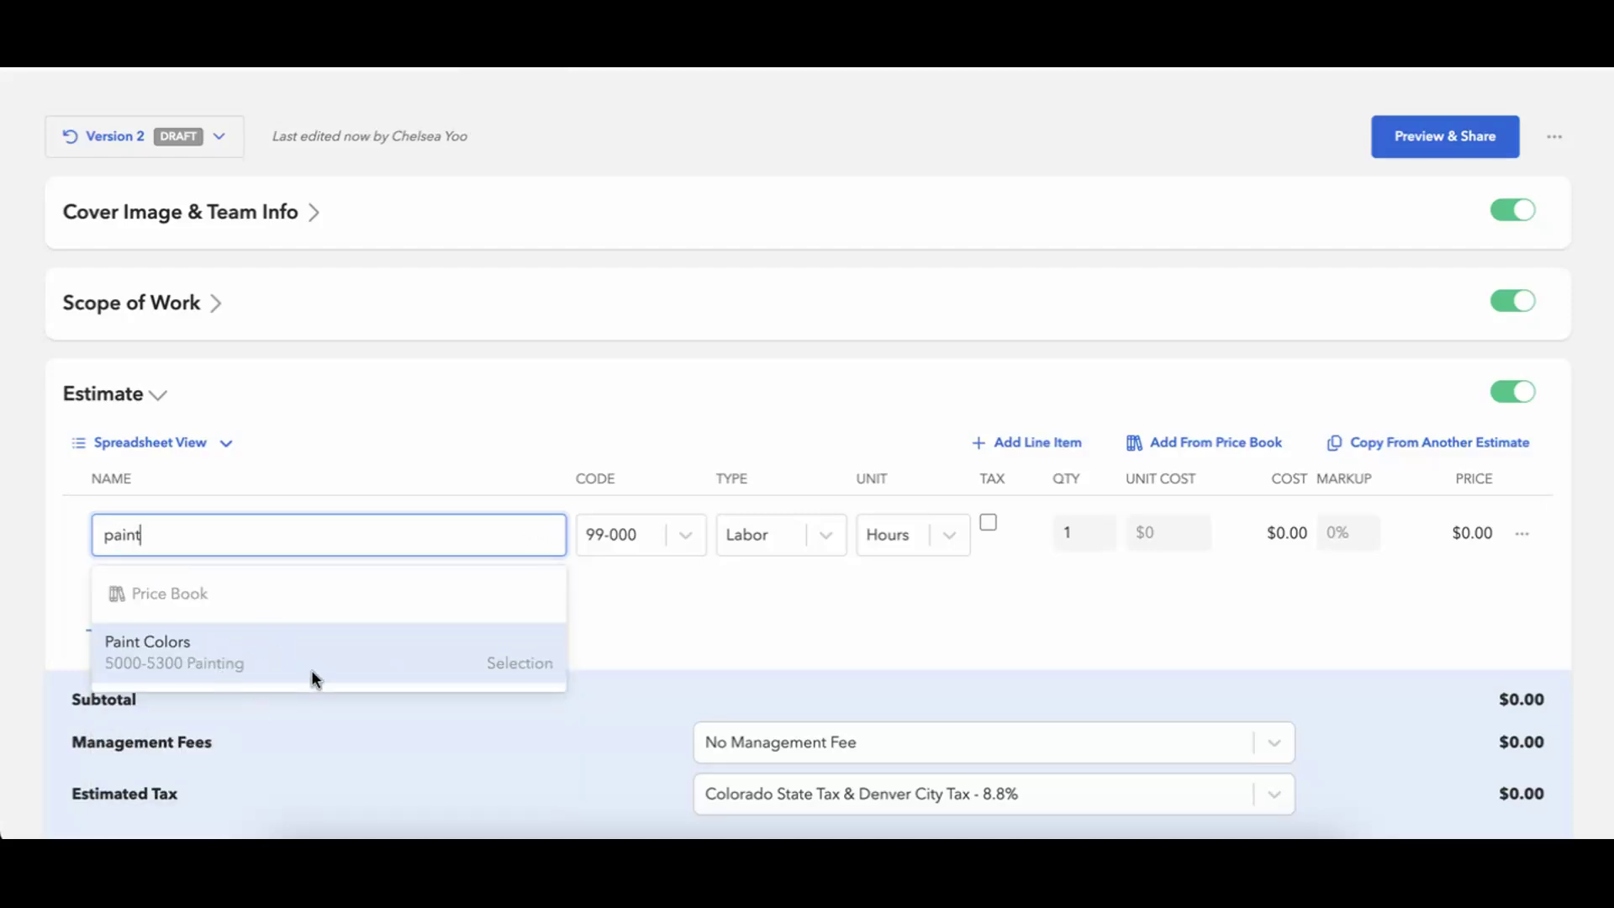
key(BackSpace)
key(BackSpace)
key(BackSpace)
key(BackSpace)
key(BackSpace)
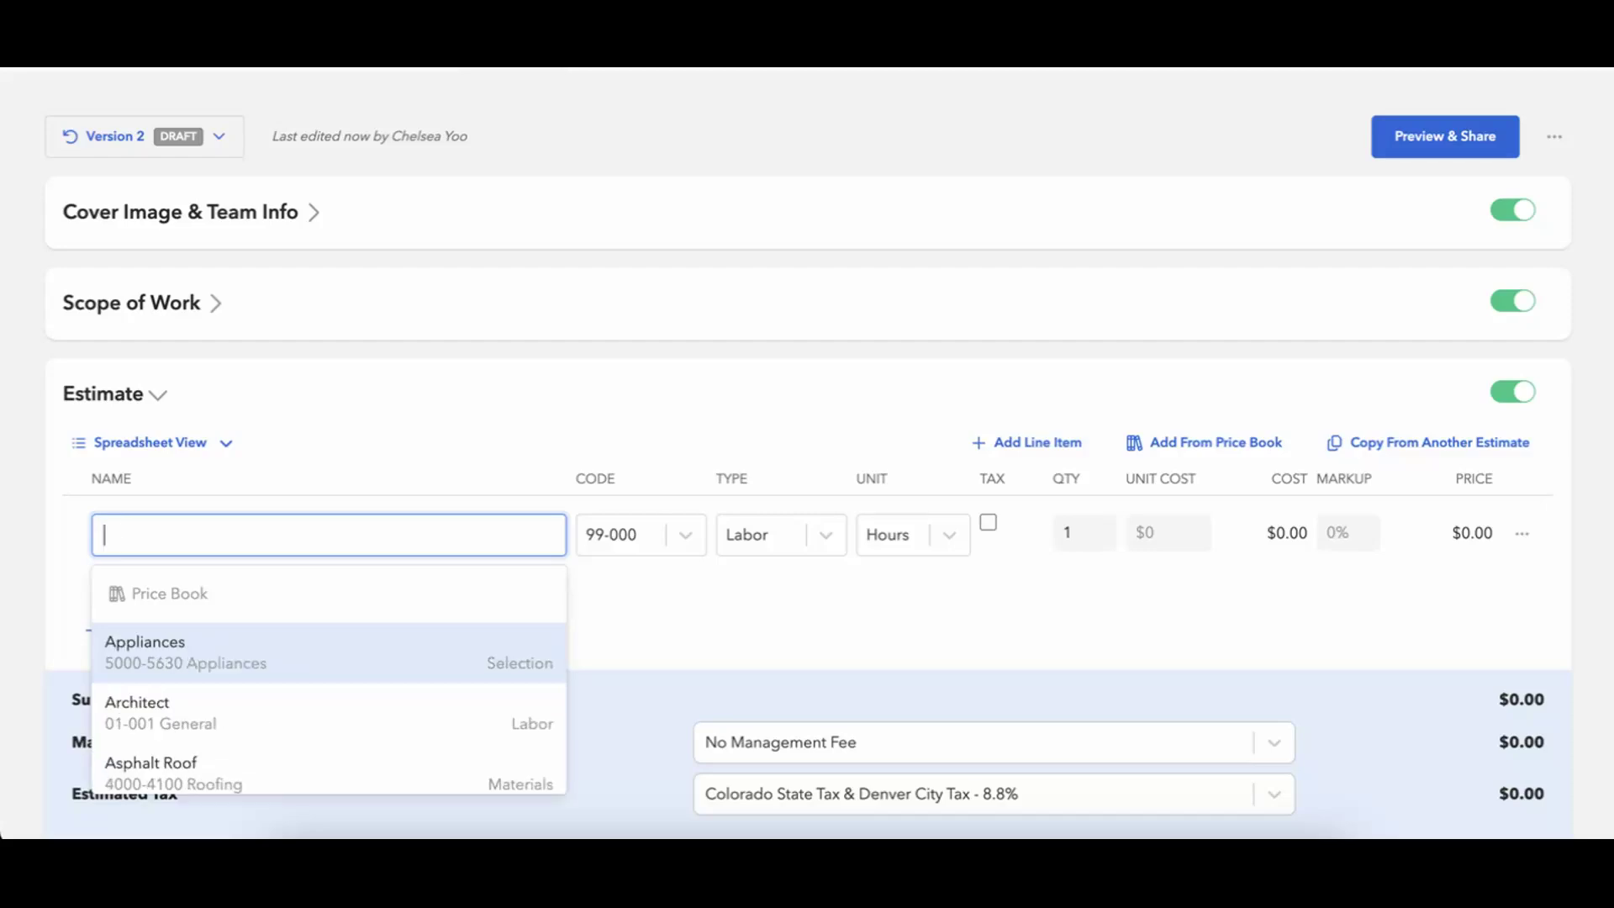
Name the line item "Painting Supplies" and assign it the cost code 5300 Painting under 5000 Finishing Trades.
text(Painting Supplies)
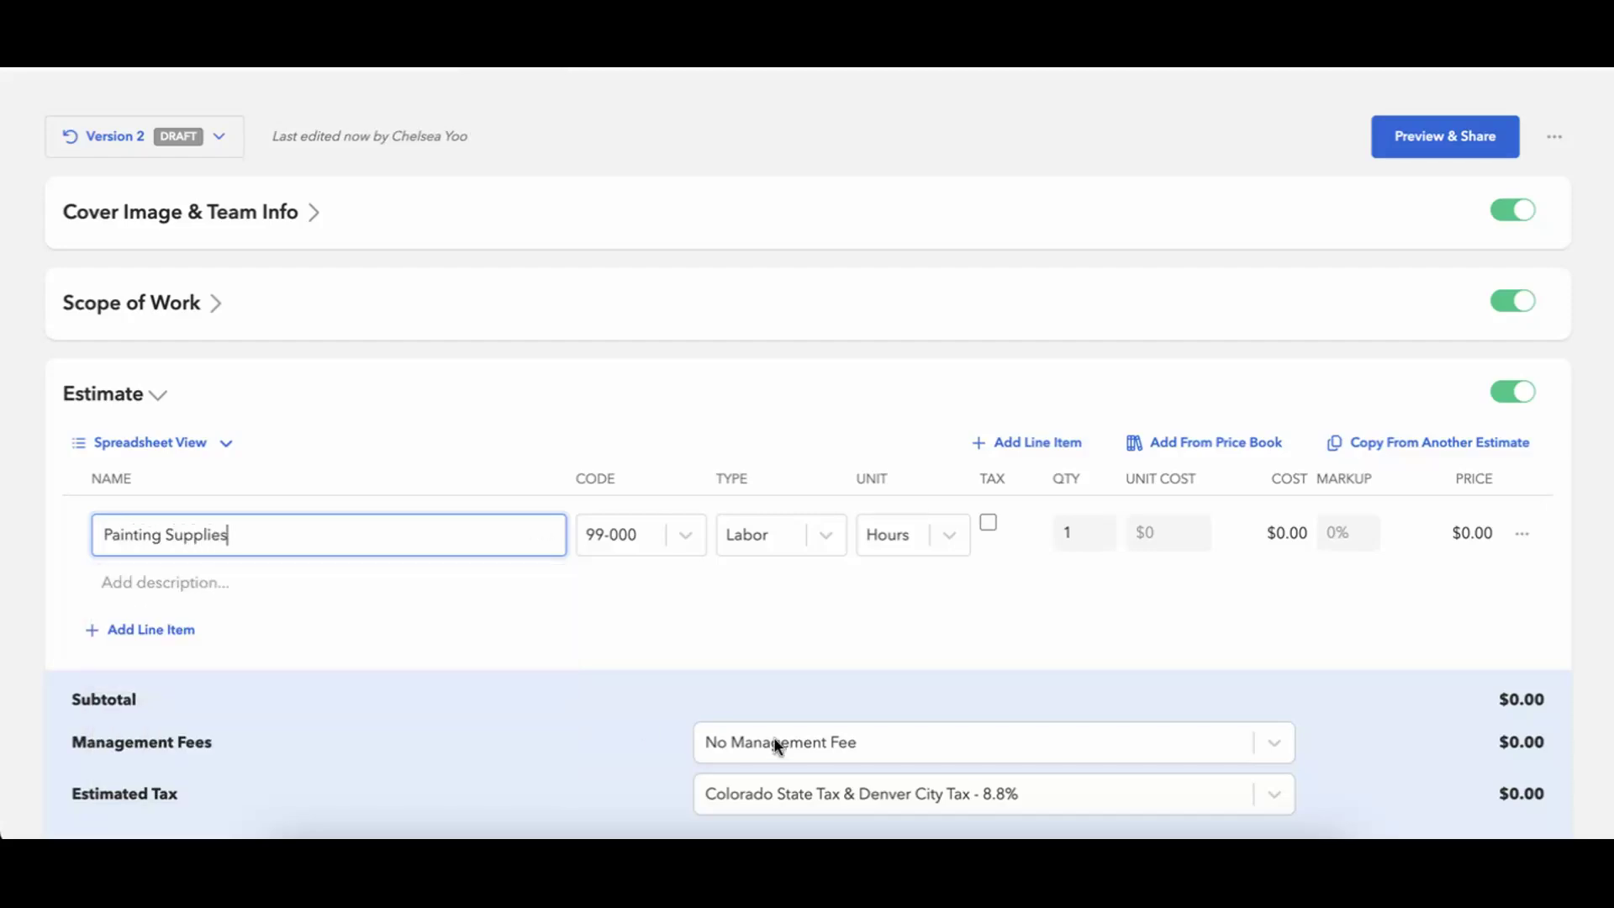
click(678, 533)
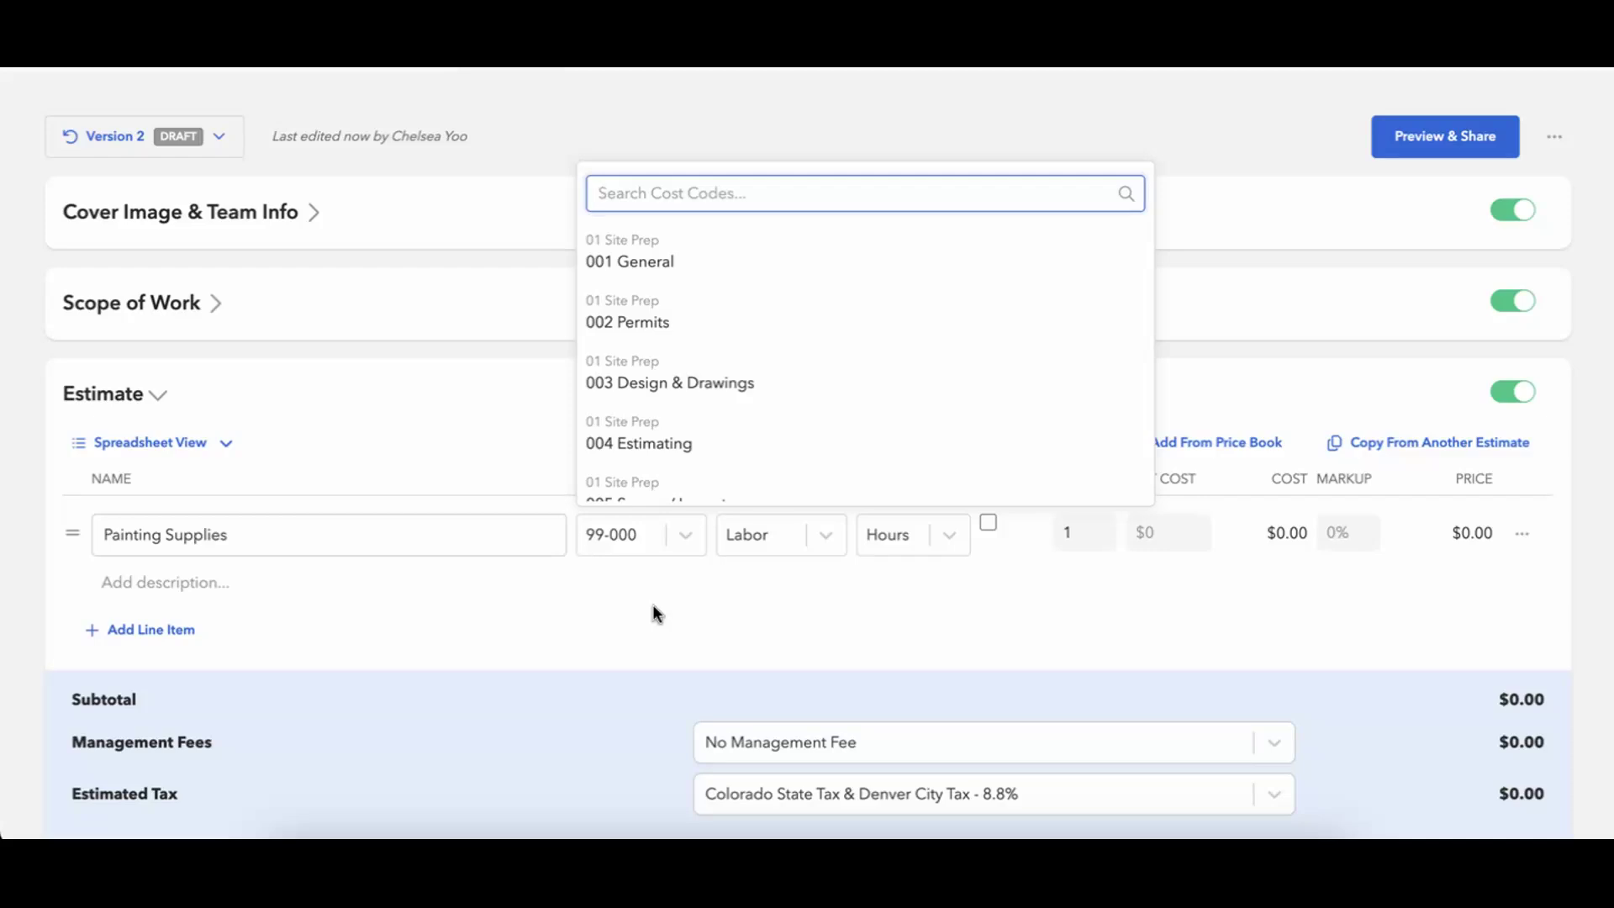
text(paint)
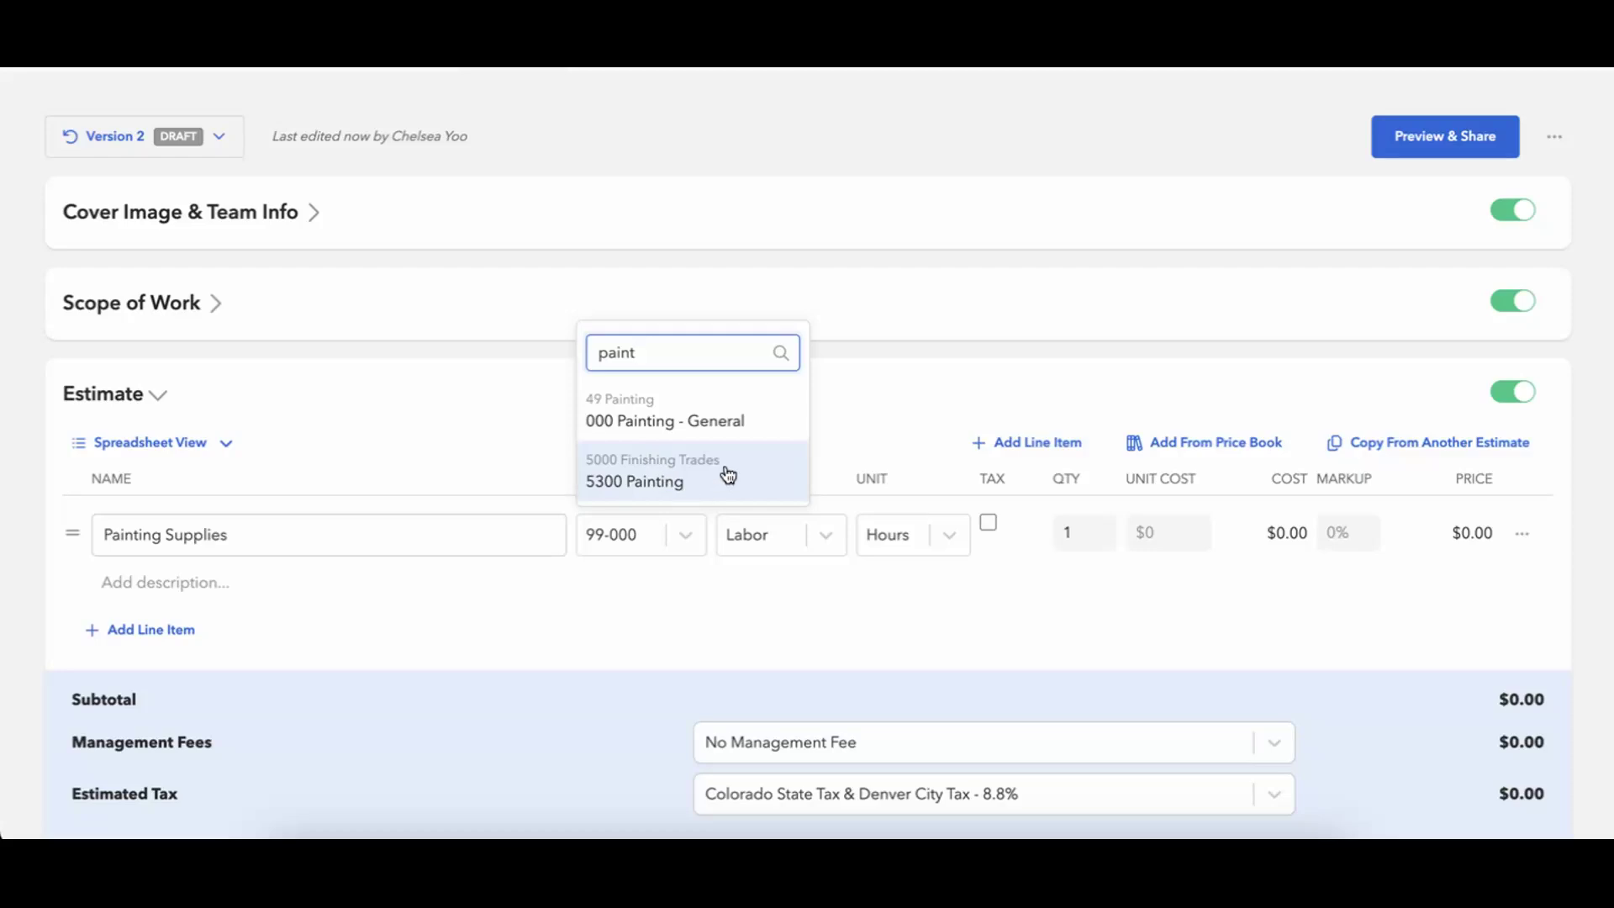
click(669, 468)
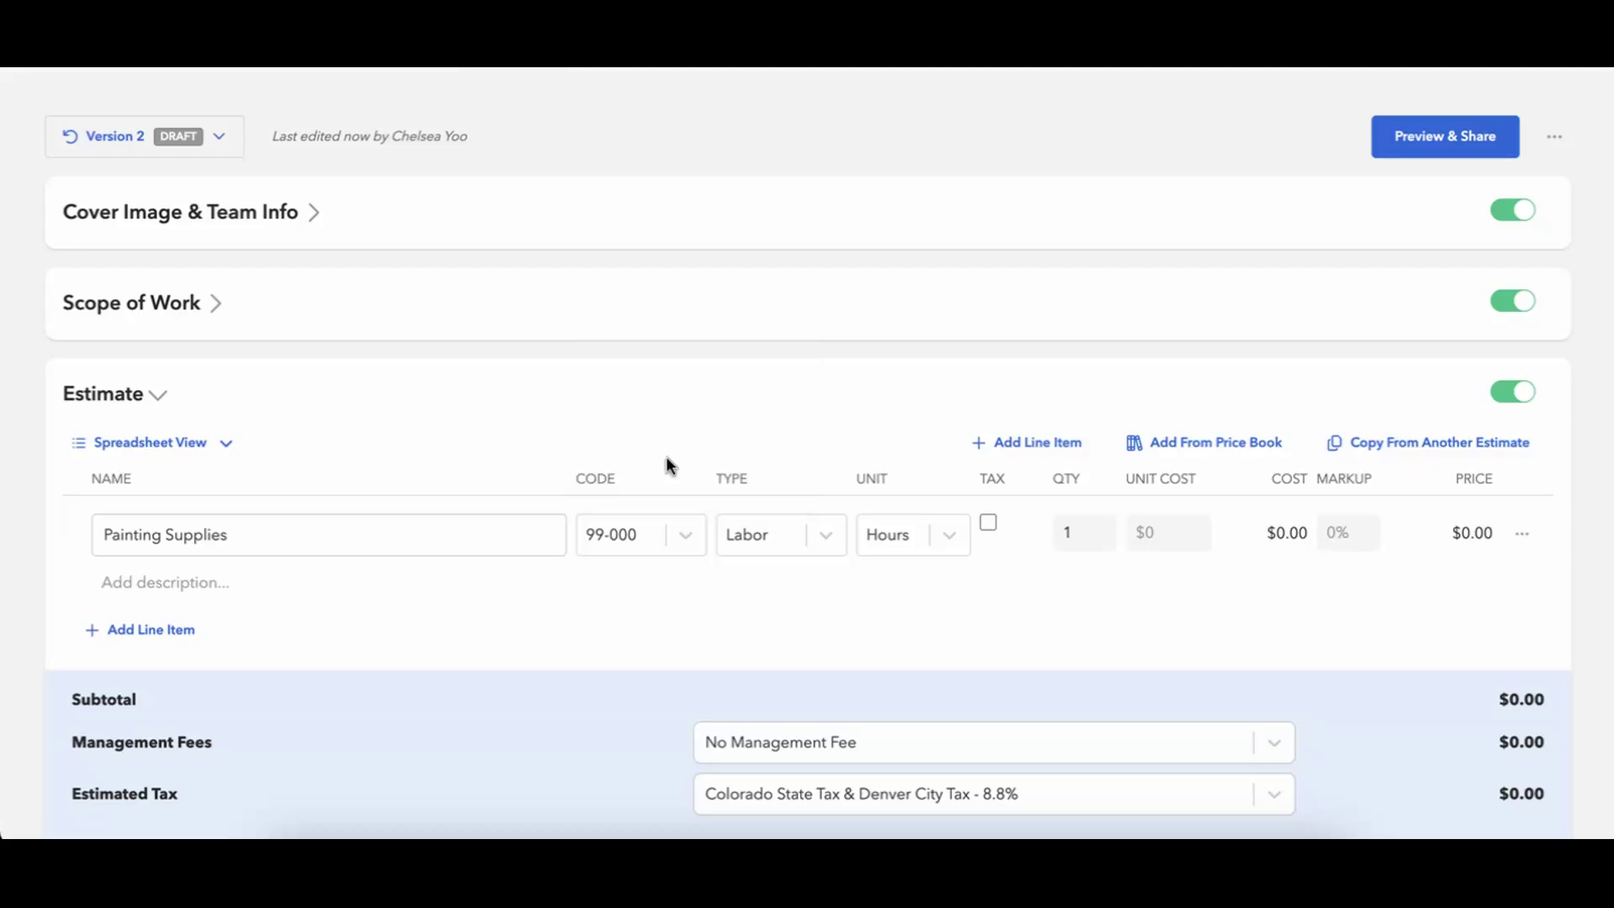
Try the Flat Fee and Subcontractor types on the Painting Supplies line item.
click(836, 533)
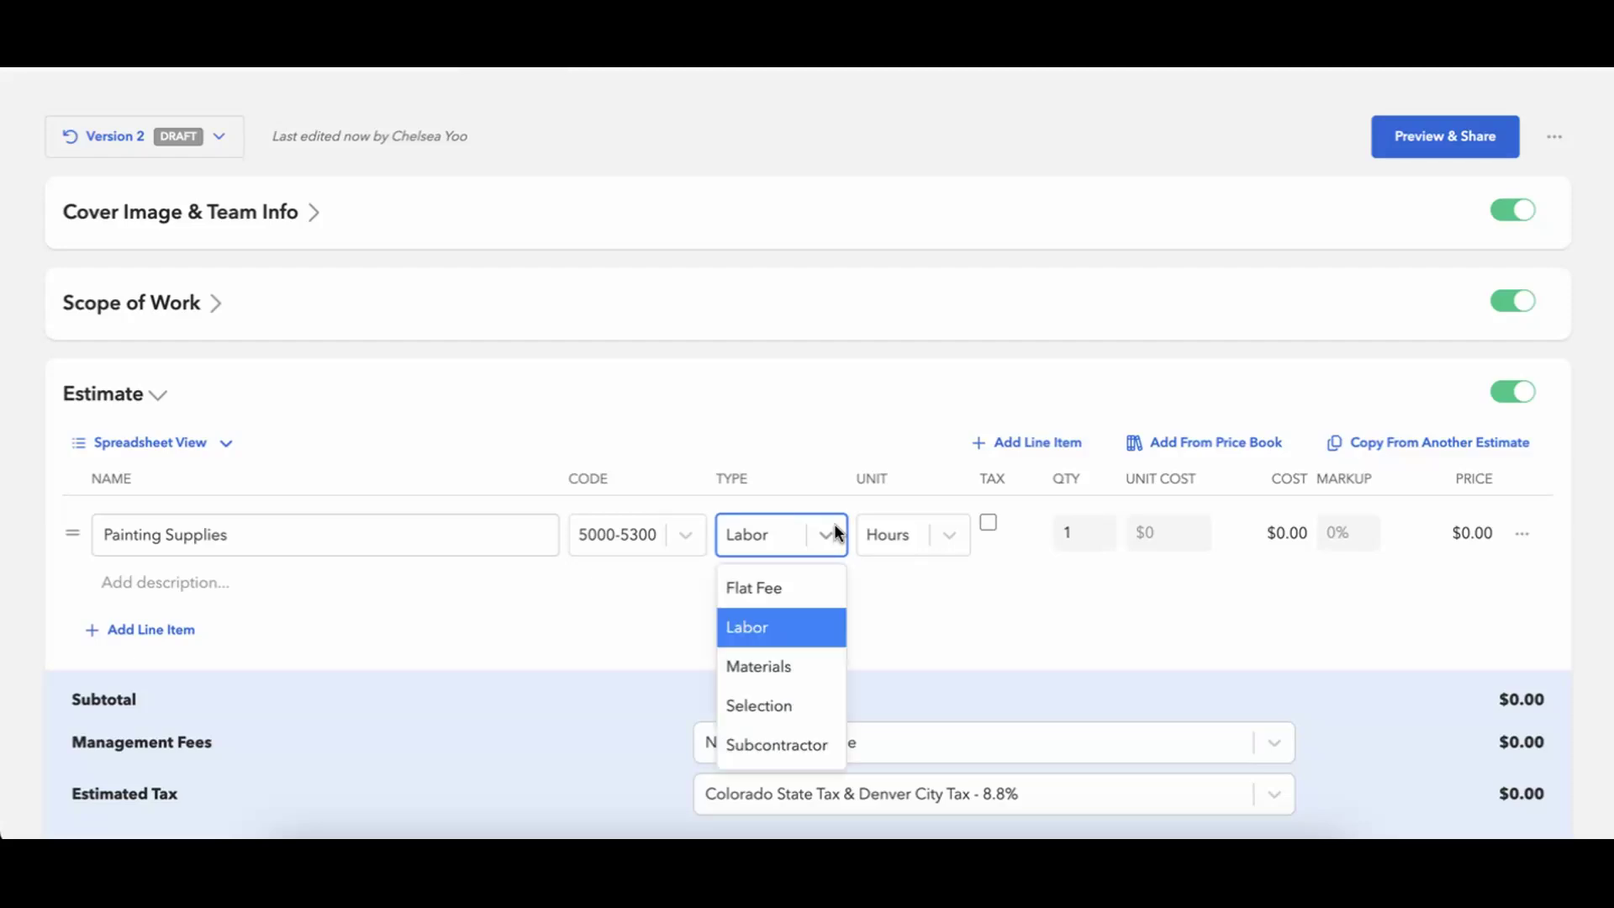
scroll(836, 532, down, 2)
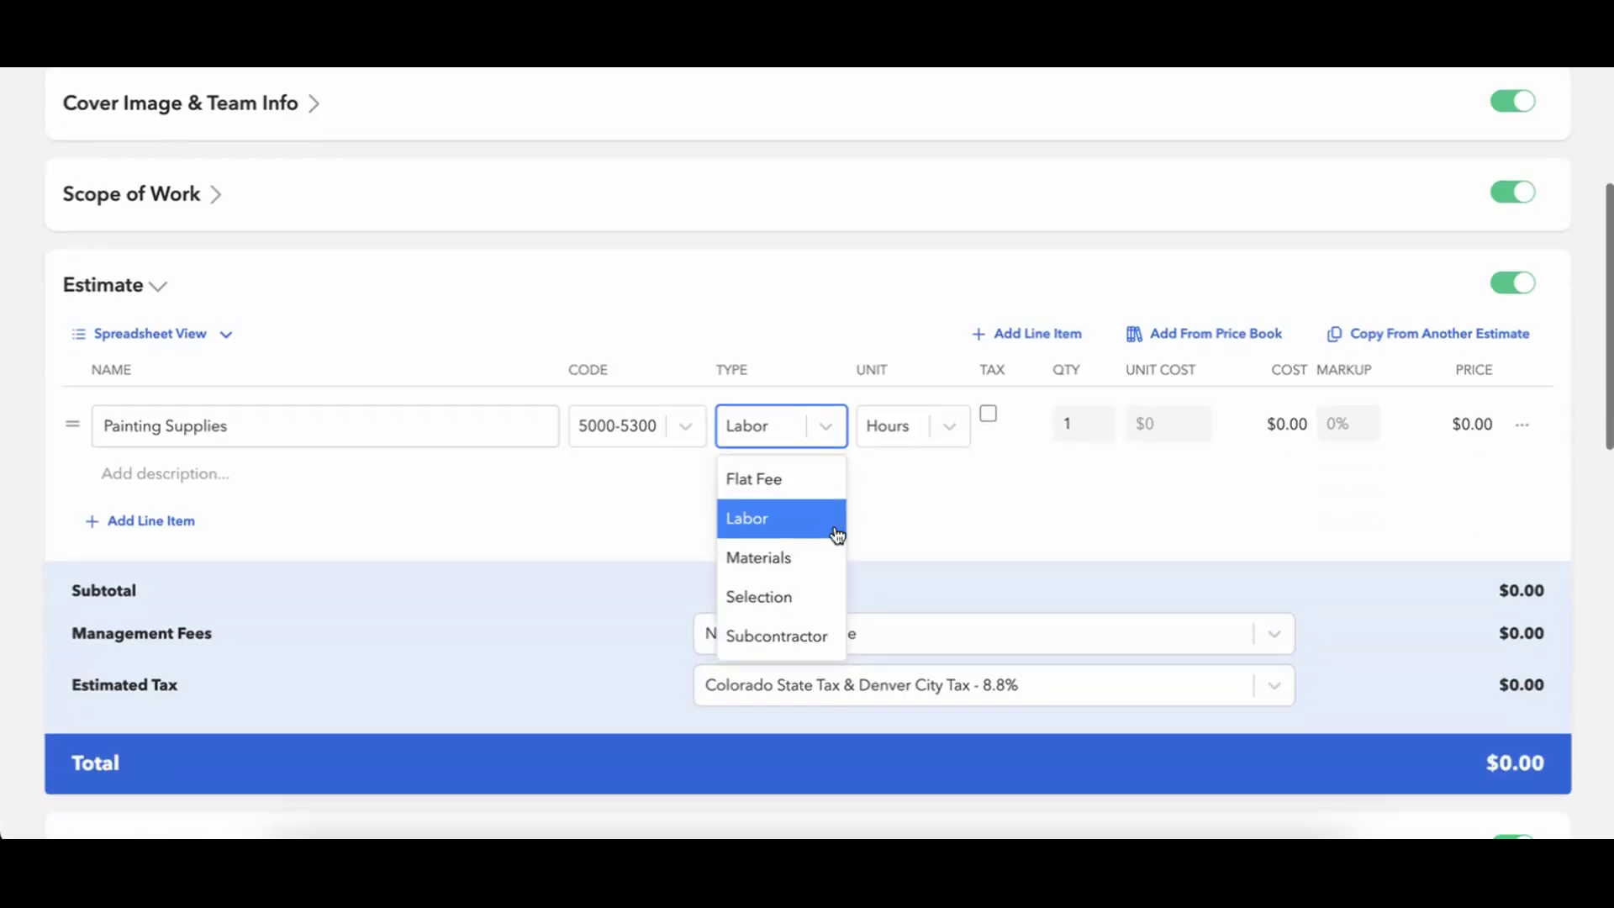
click(791, 492)
click(825, 432)
click(806, 631)
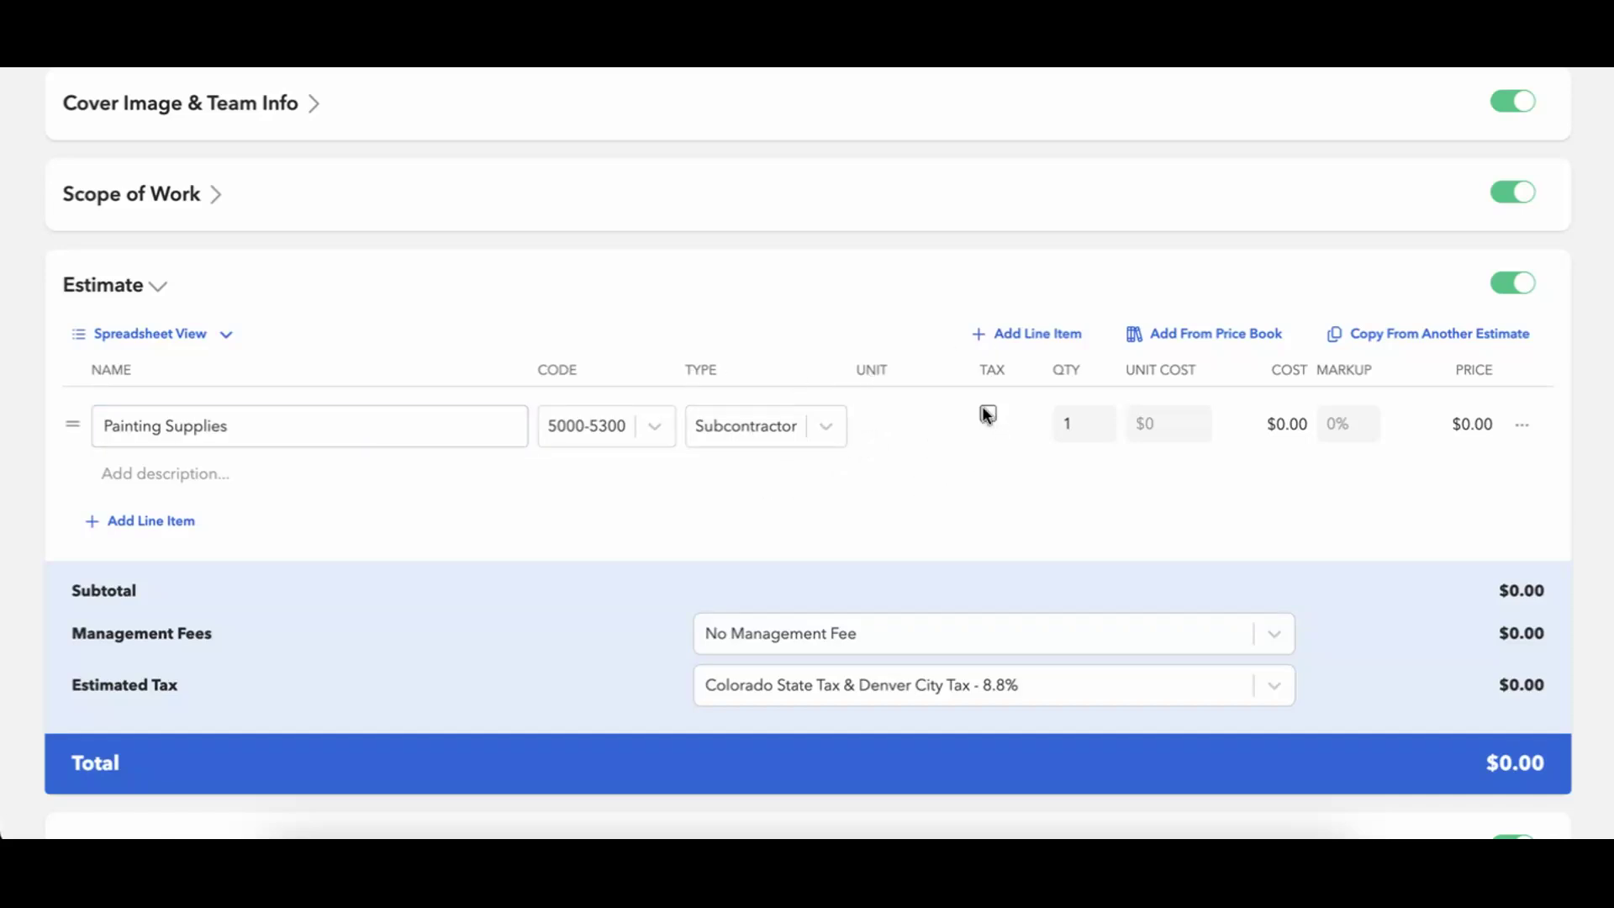
Try the Selection type on the Painting Supplies line item, and set its type to Materials.
click(836, 427)
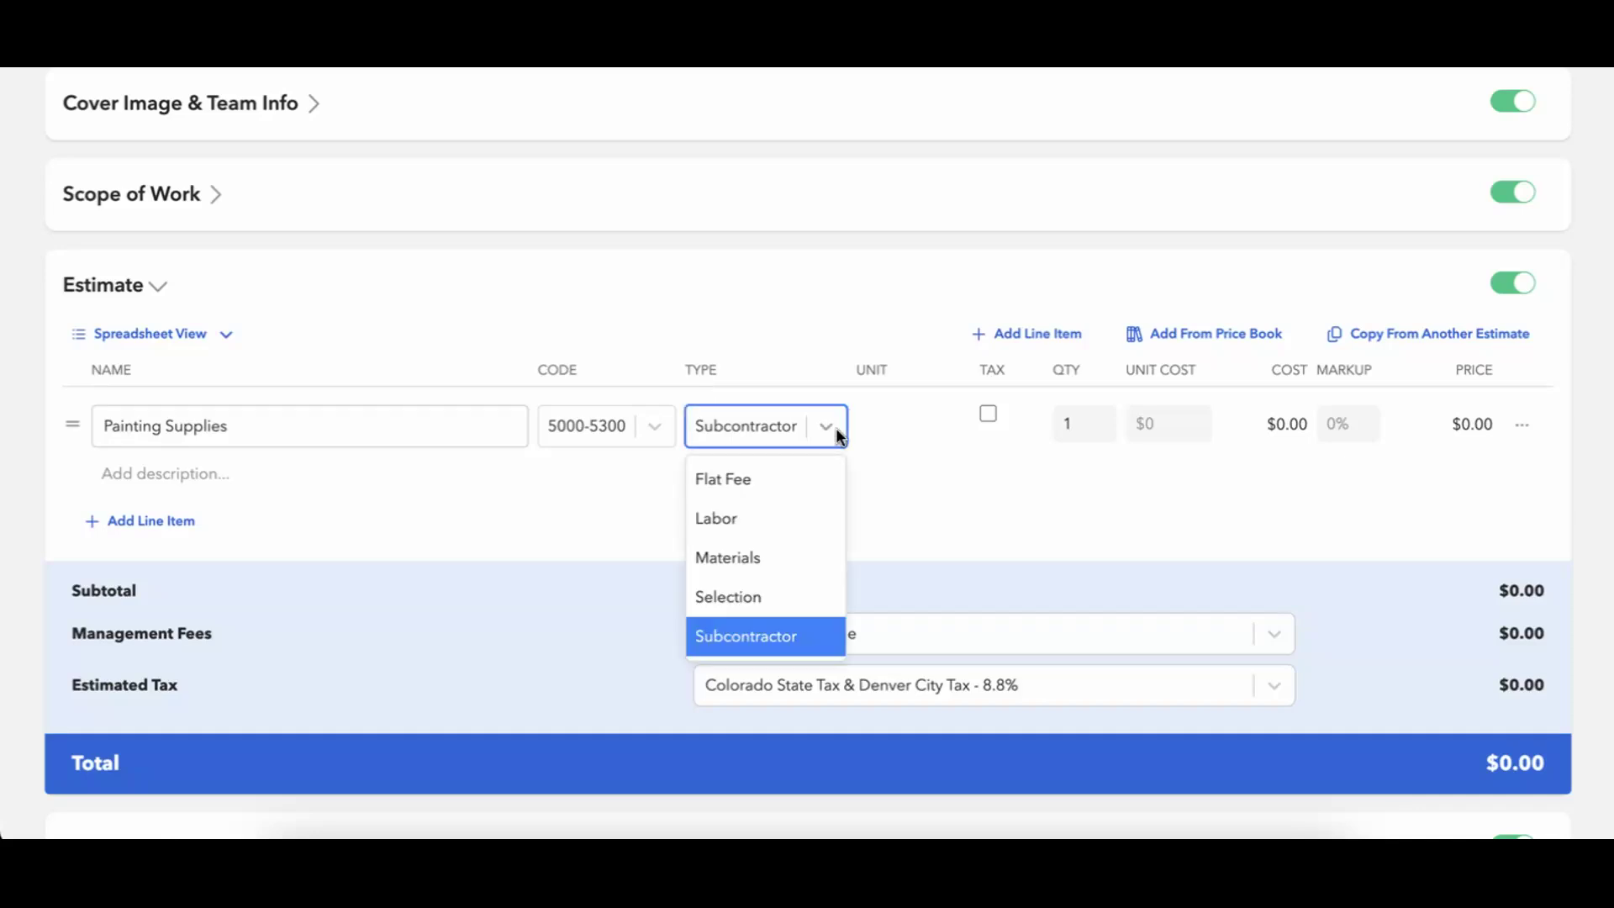
click(822, 593)
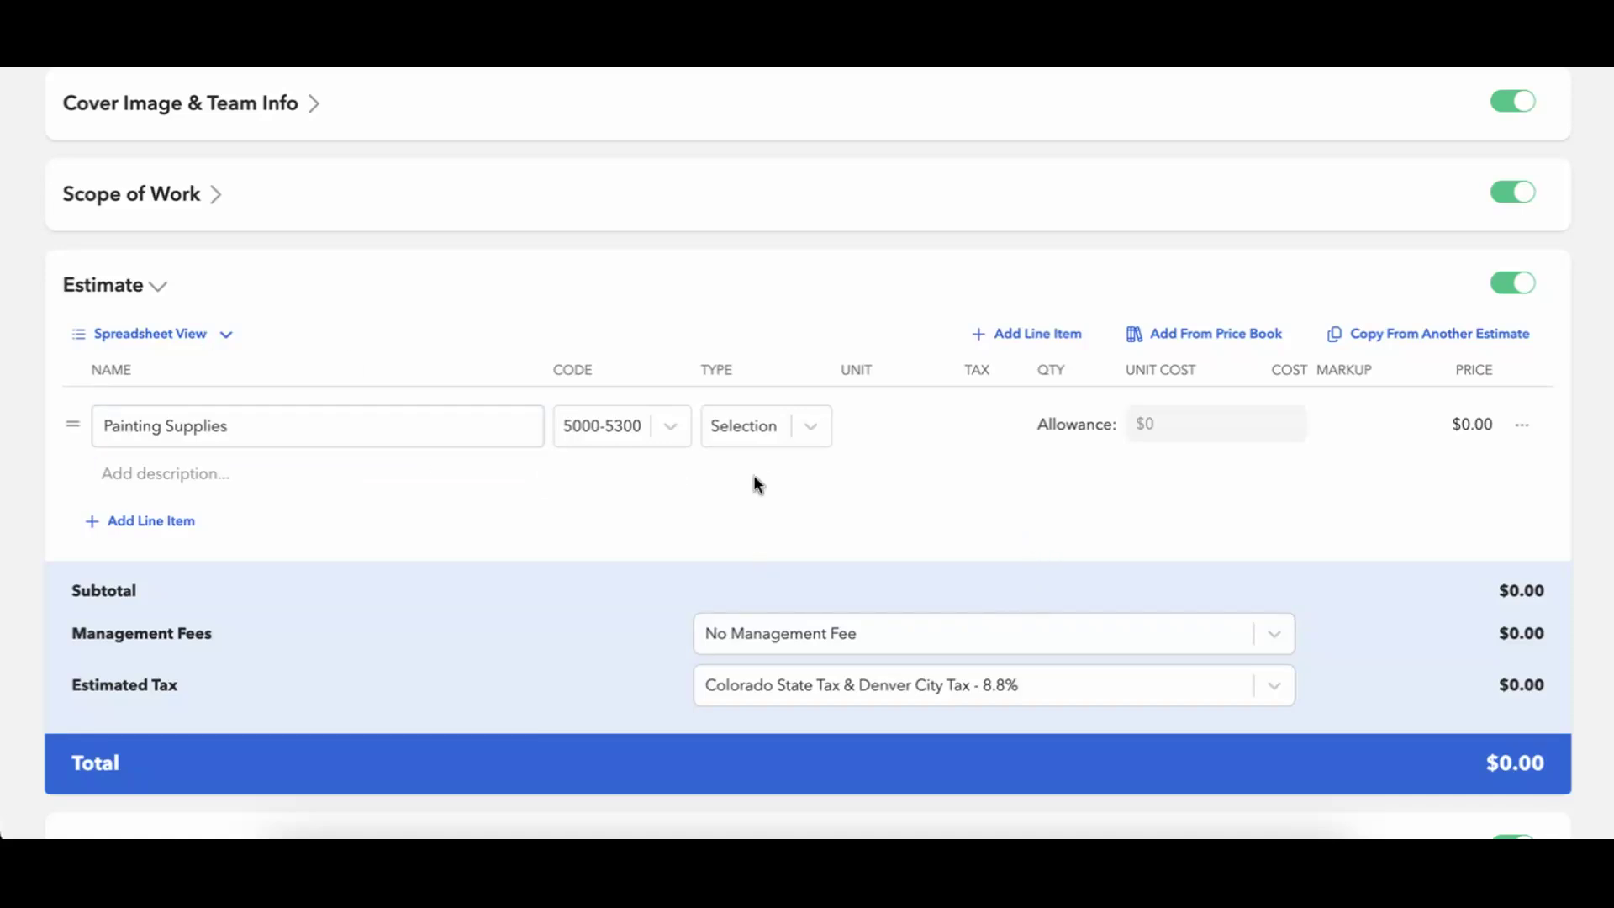
click(805, 433)
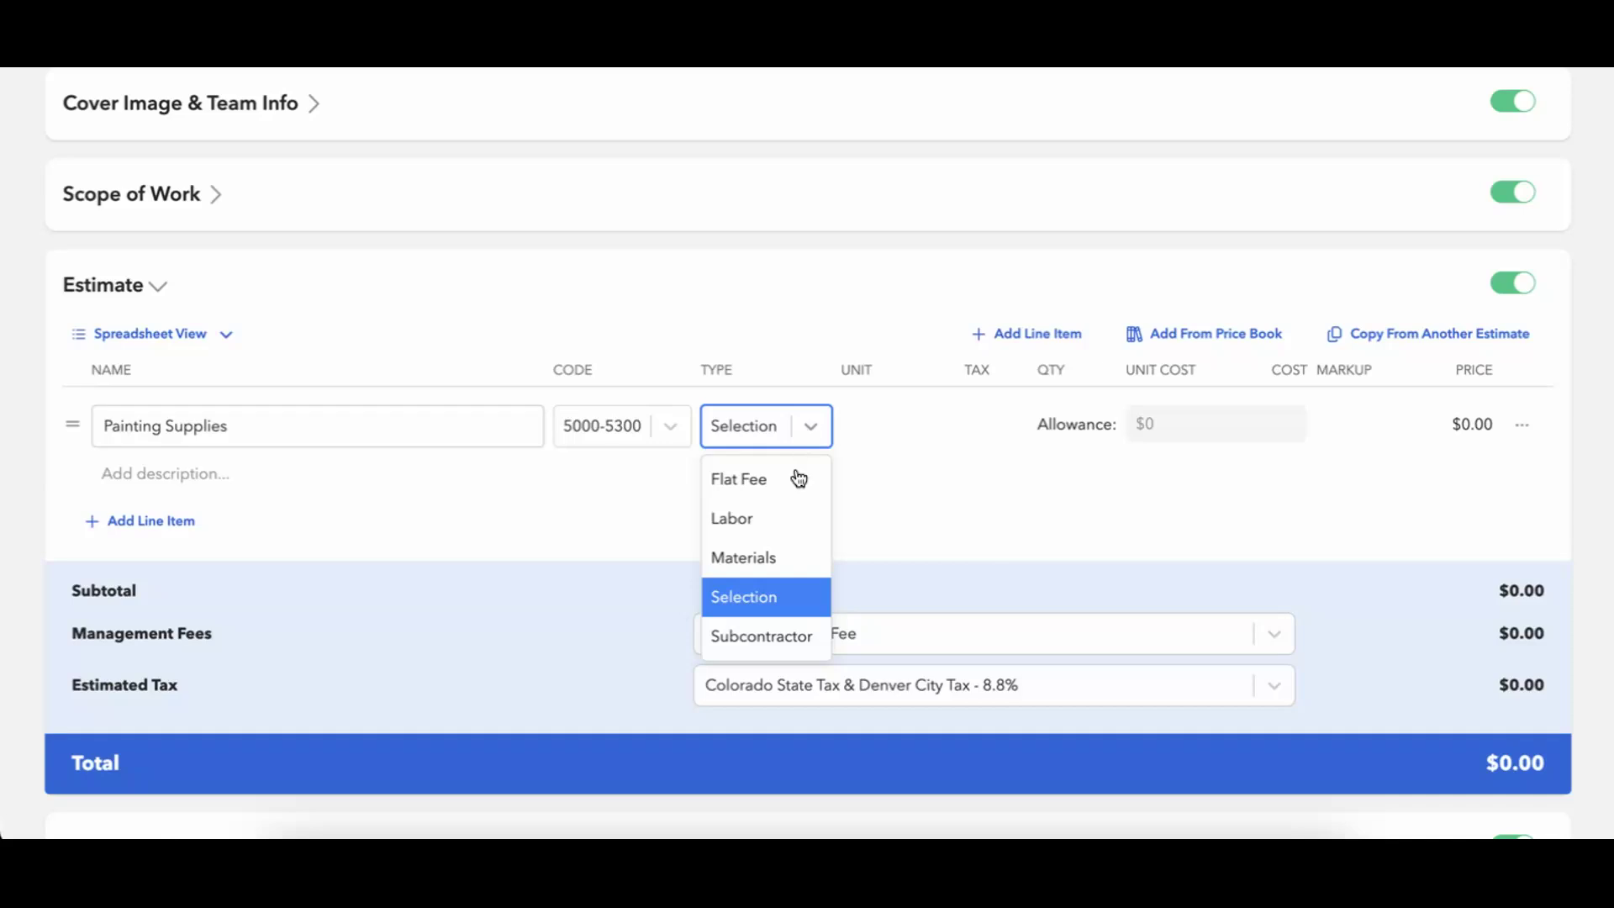
click(777, 553)
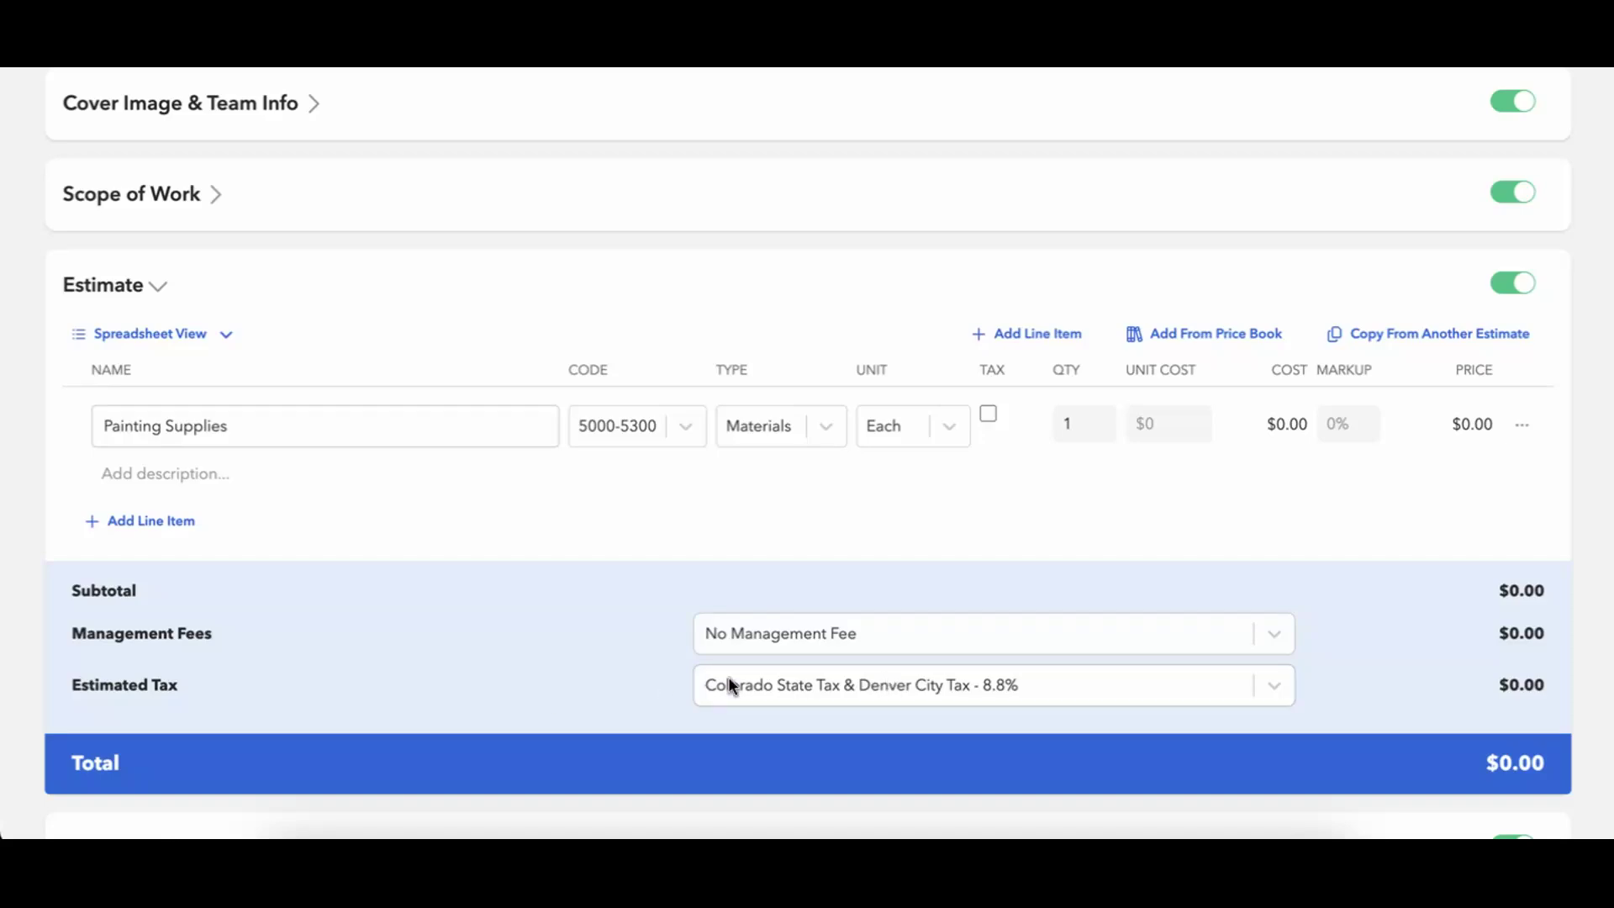
Review the estimate's available tax rates and the global tax rates in the account's Tax Settings.
click(864, 683)
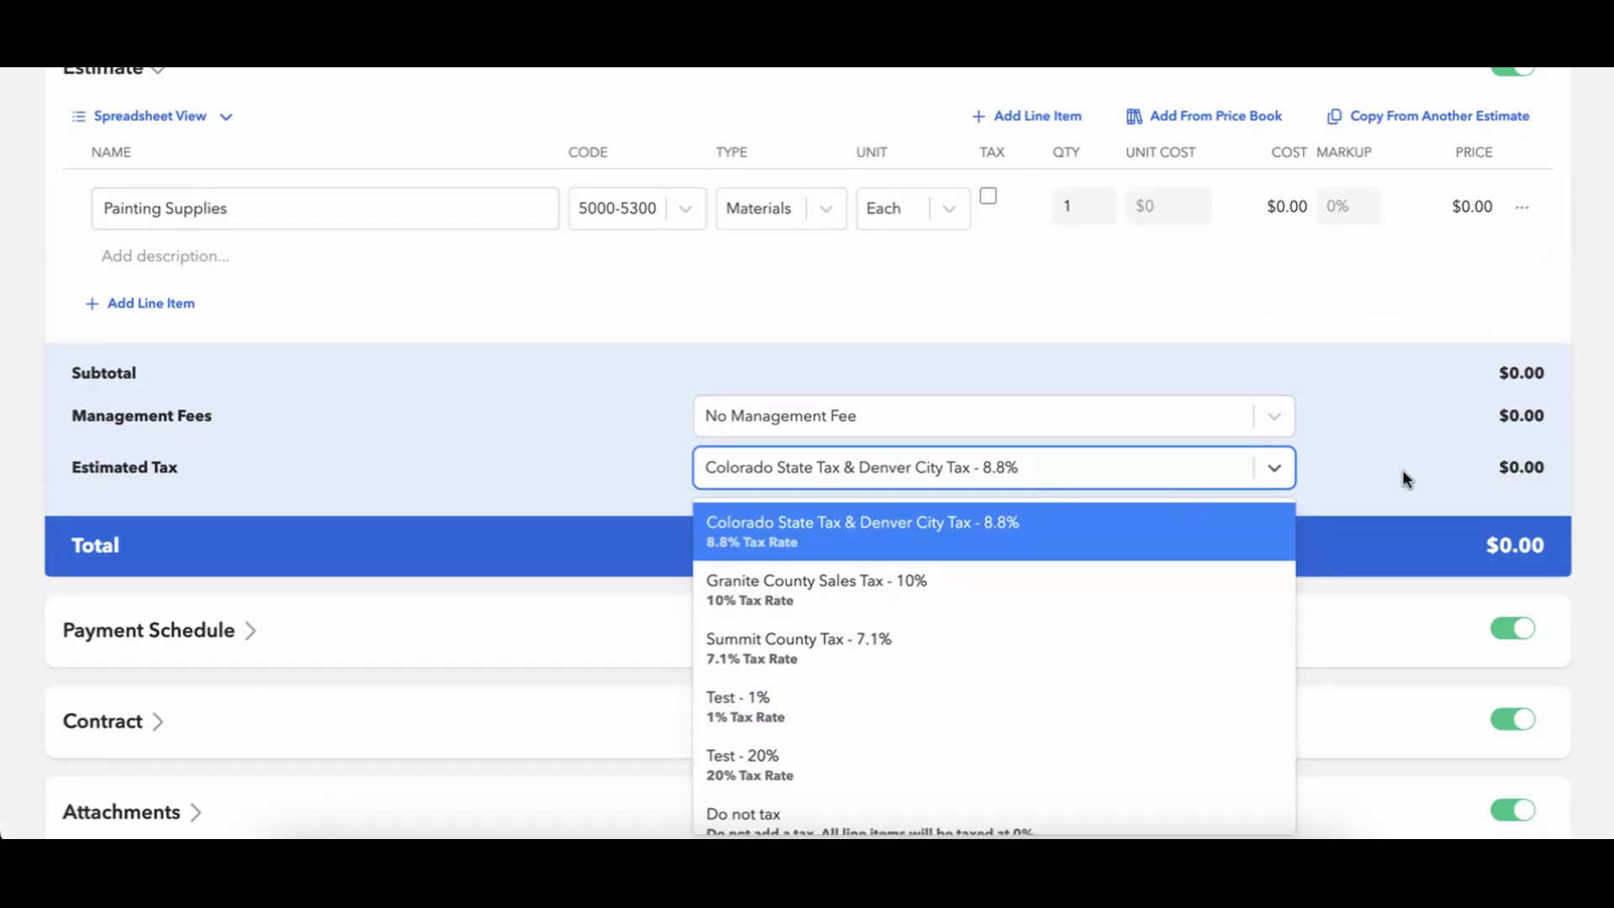
scroll(1402, 470, up, 7)
click(1320, 98)
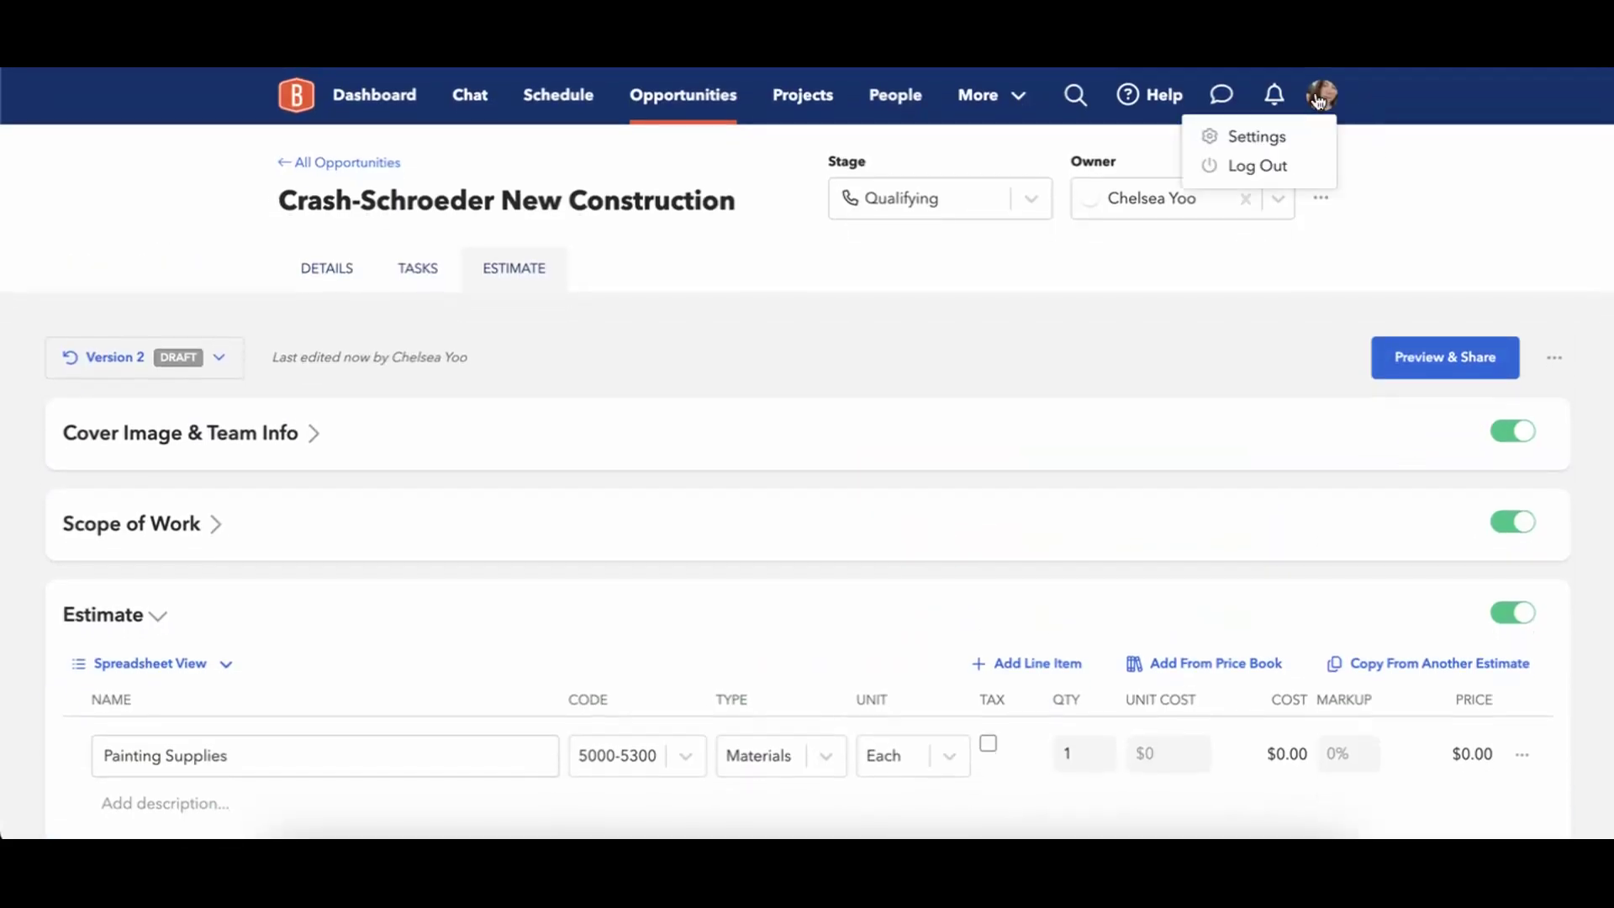
click(1284, 143)
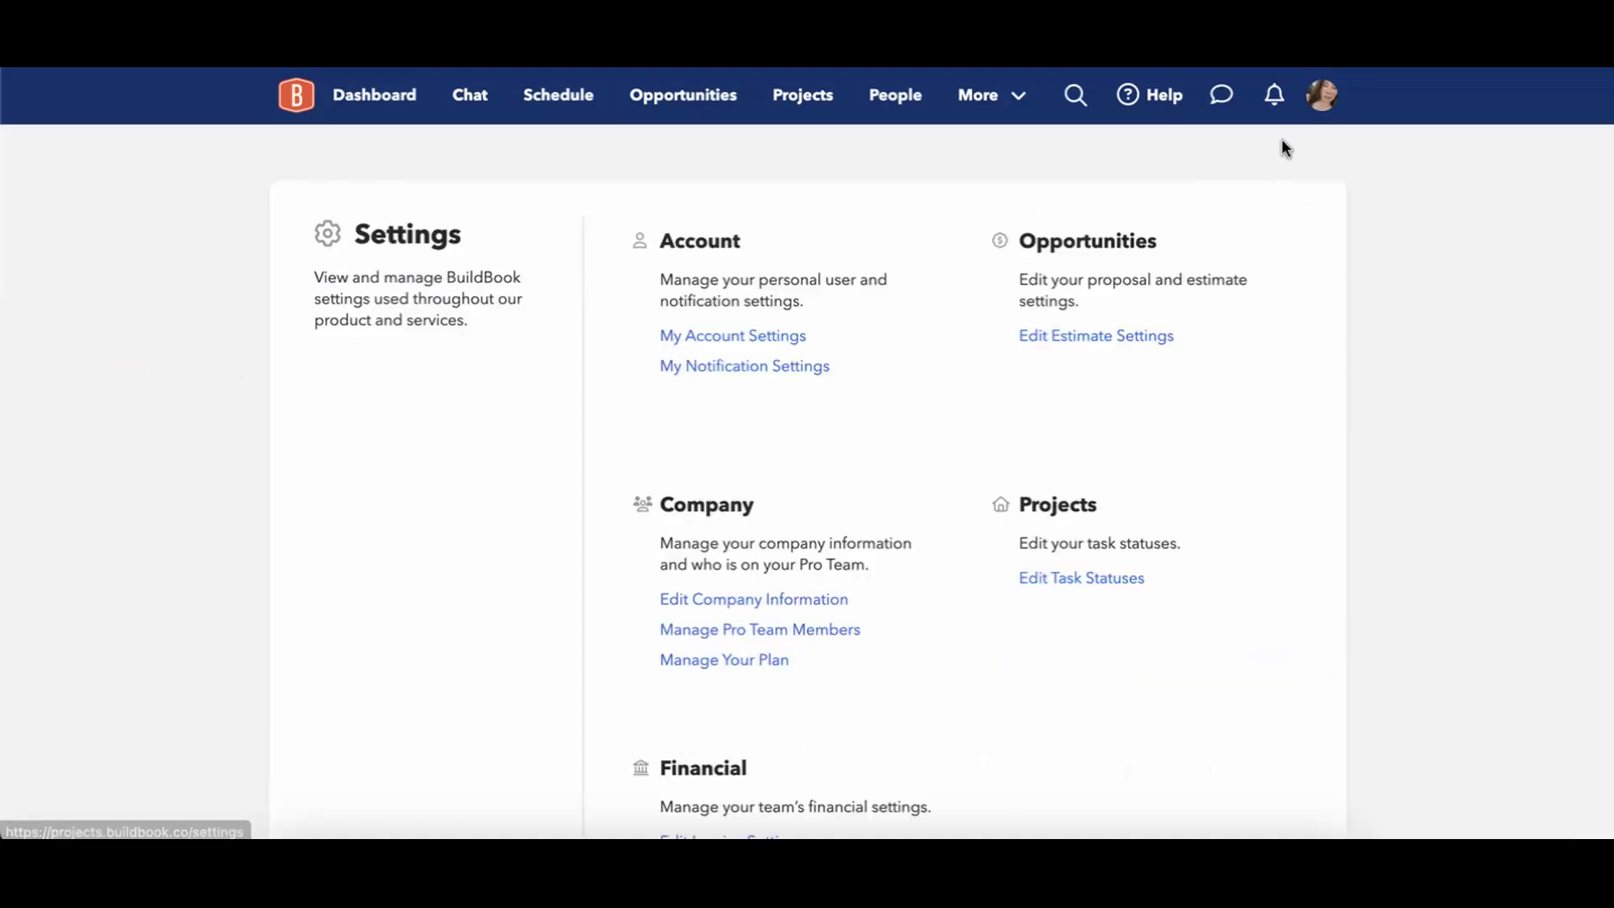
scroll(1160, 378, down, 3)
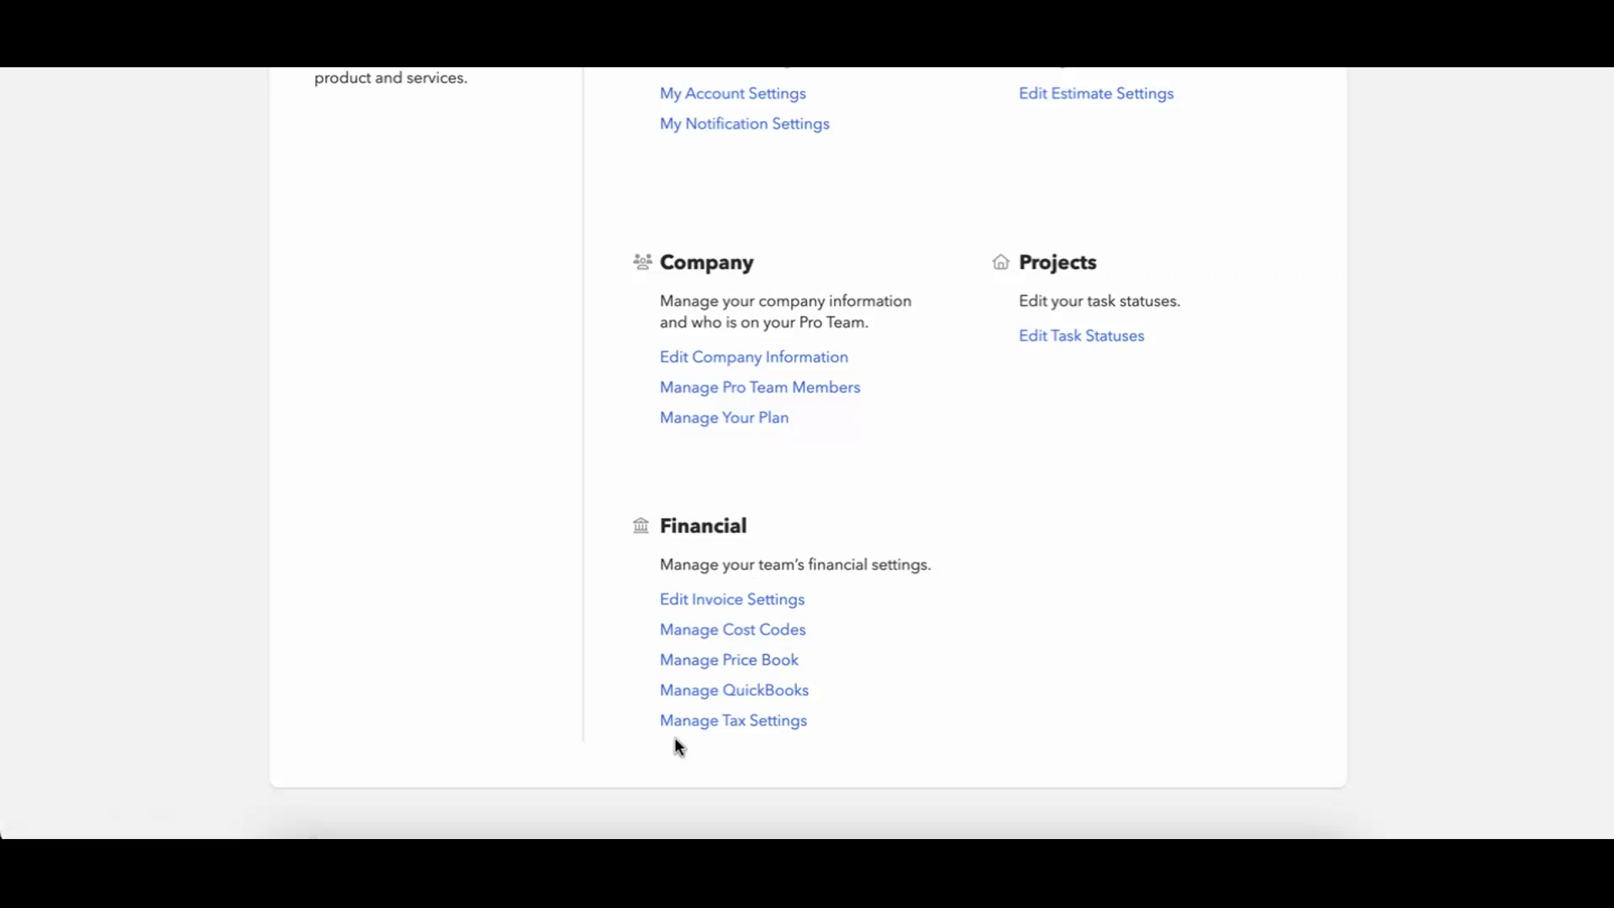
click(762, 737)
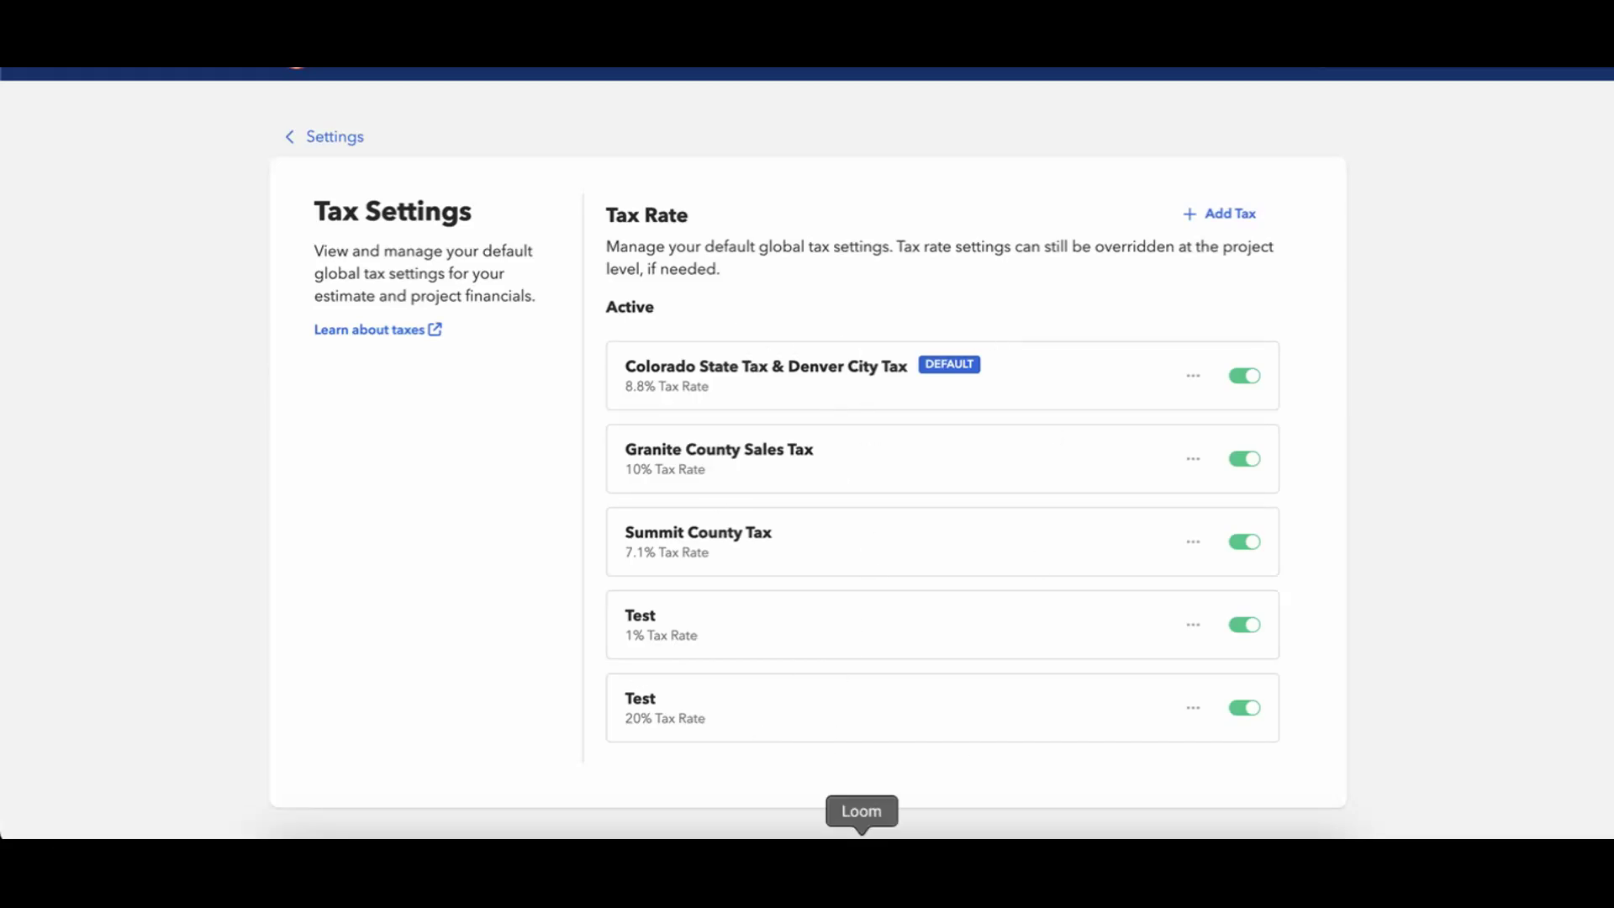
scroll(908, 602, up, 1)
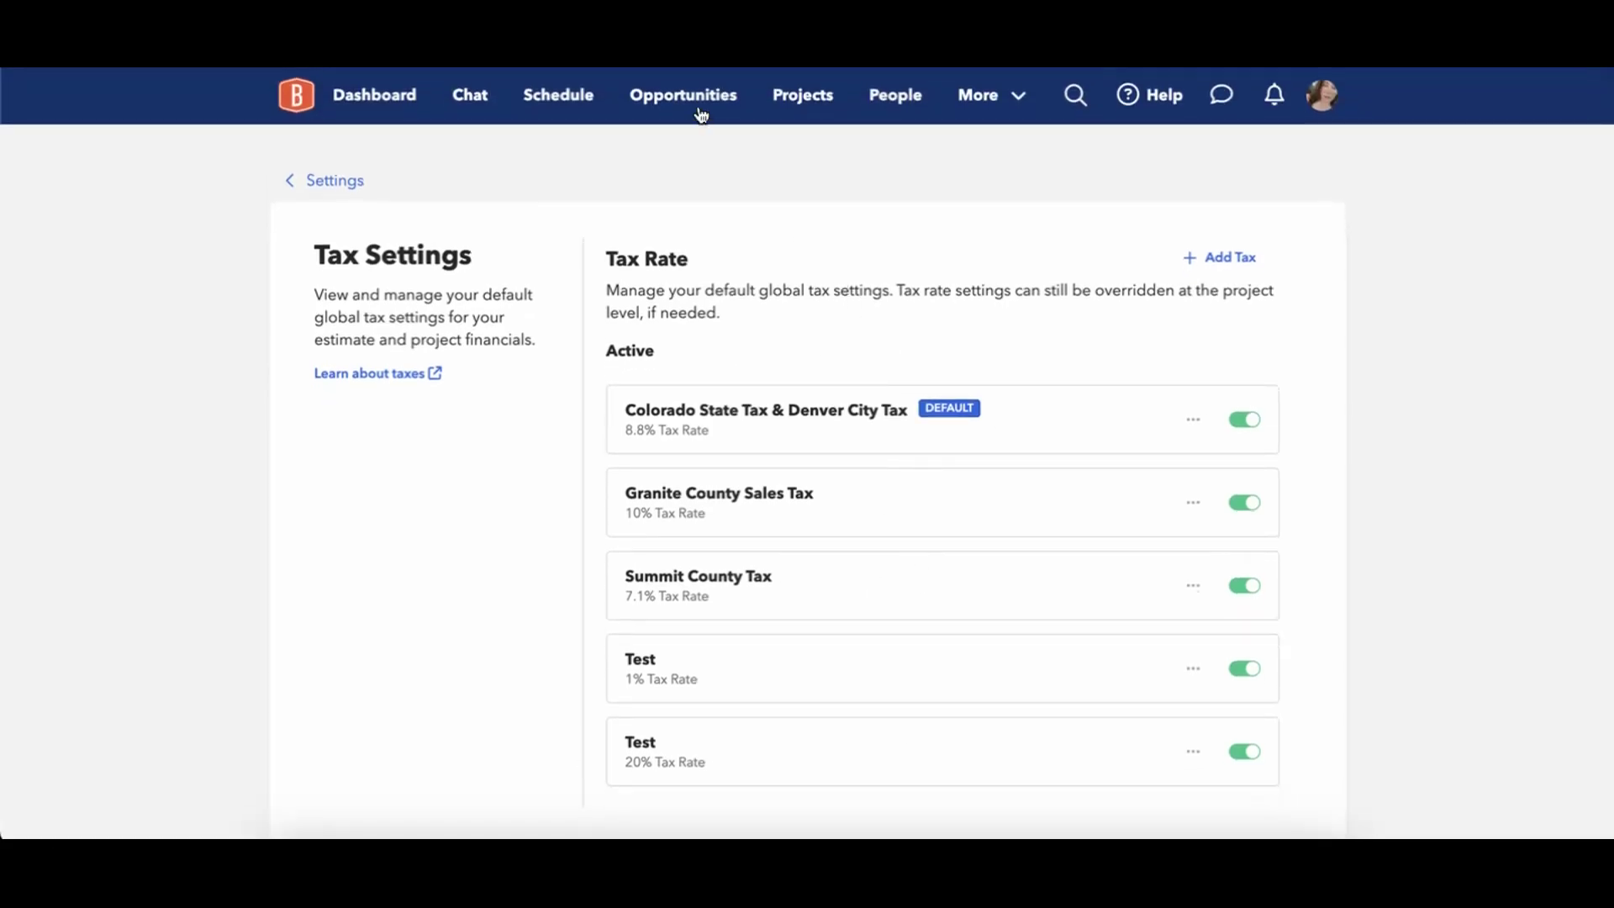
Return to the estimate of the Crash-Schroeder New Construction opportunity and mark the Painting Supplies line item as taxable.
click(698, 114)
click(648, 494)
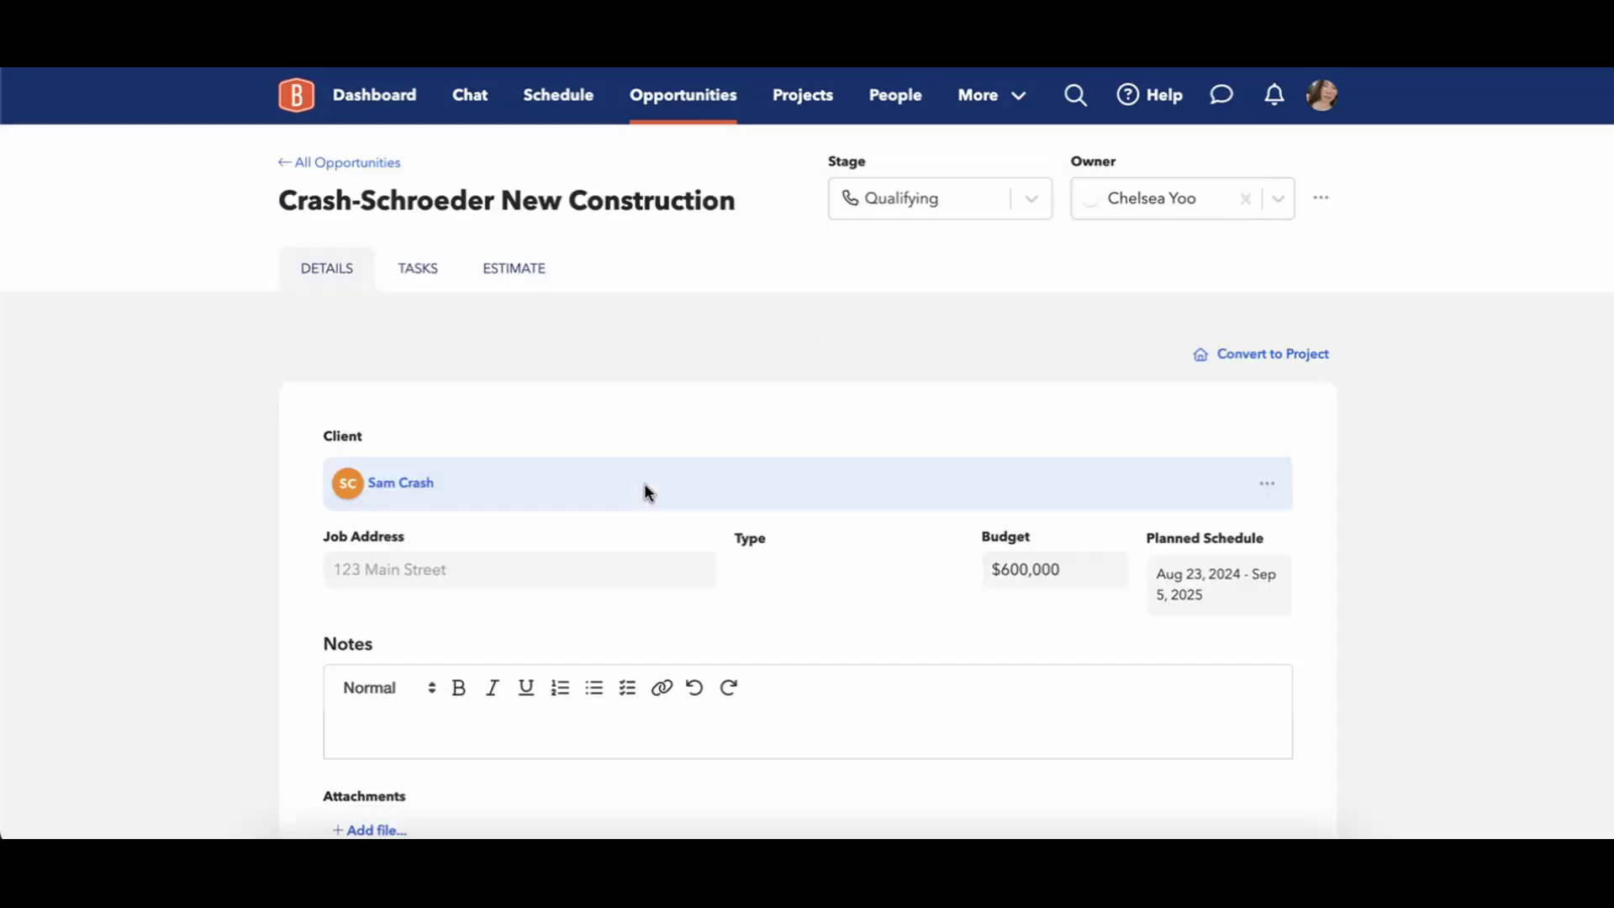
click(513, 268)
scroll(718, 534, down, 3)
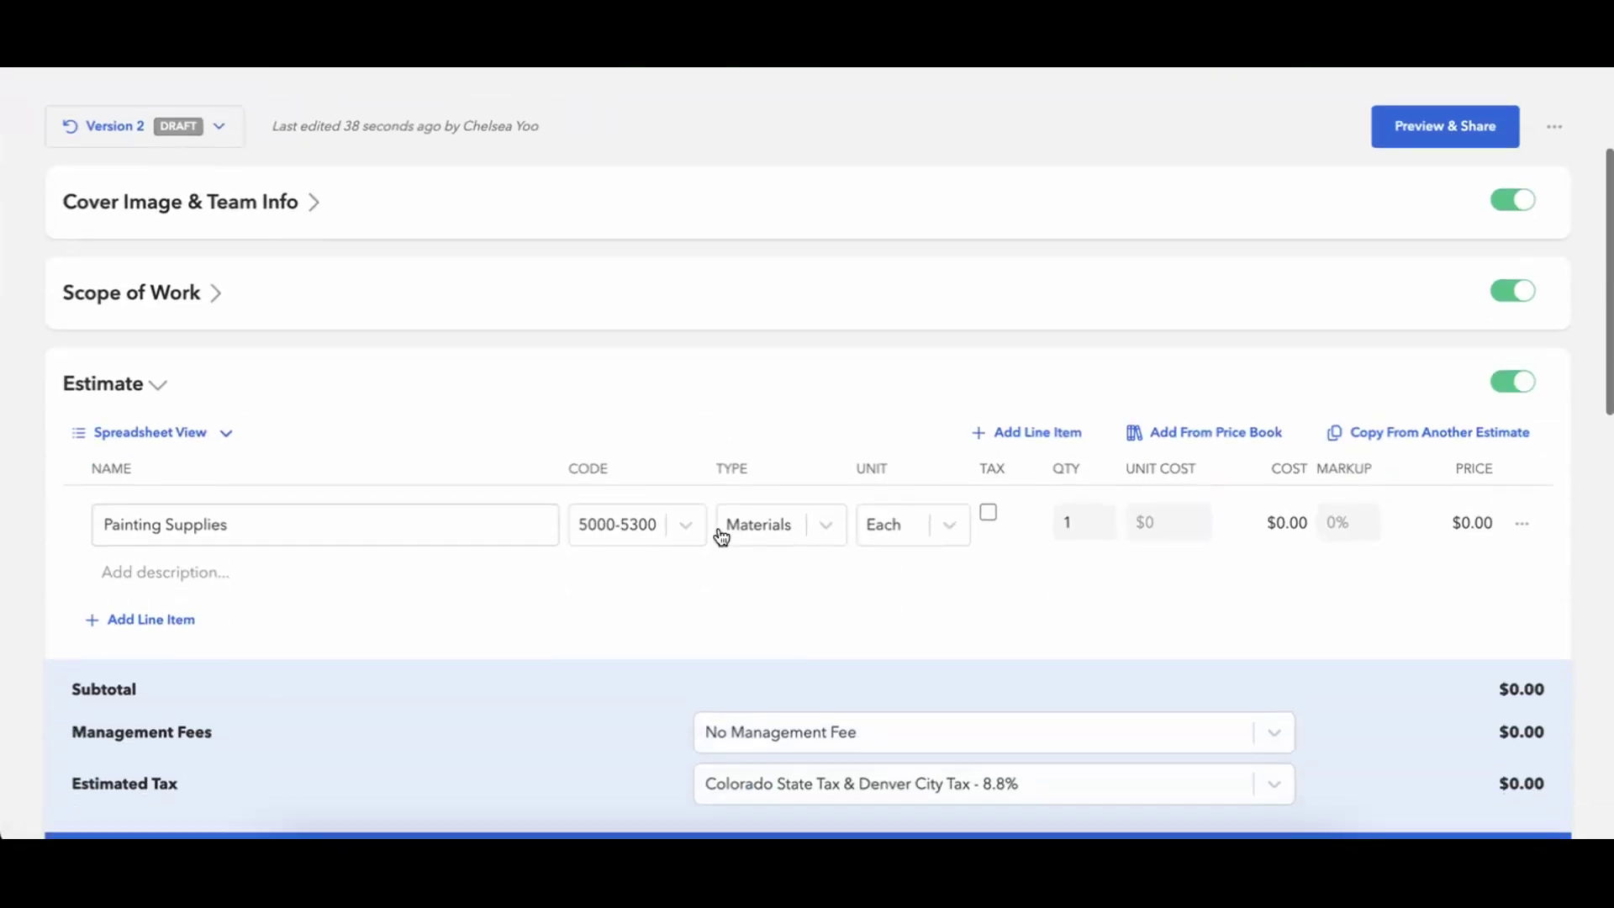
click(989, 516)
Give the Painting Supplies line item a unit cost of $5 and a quantity of 10.
click(1172, 527)
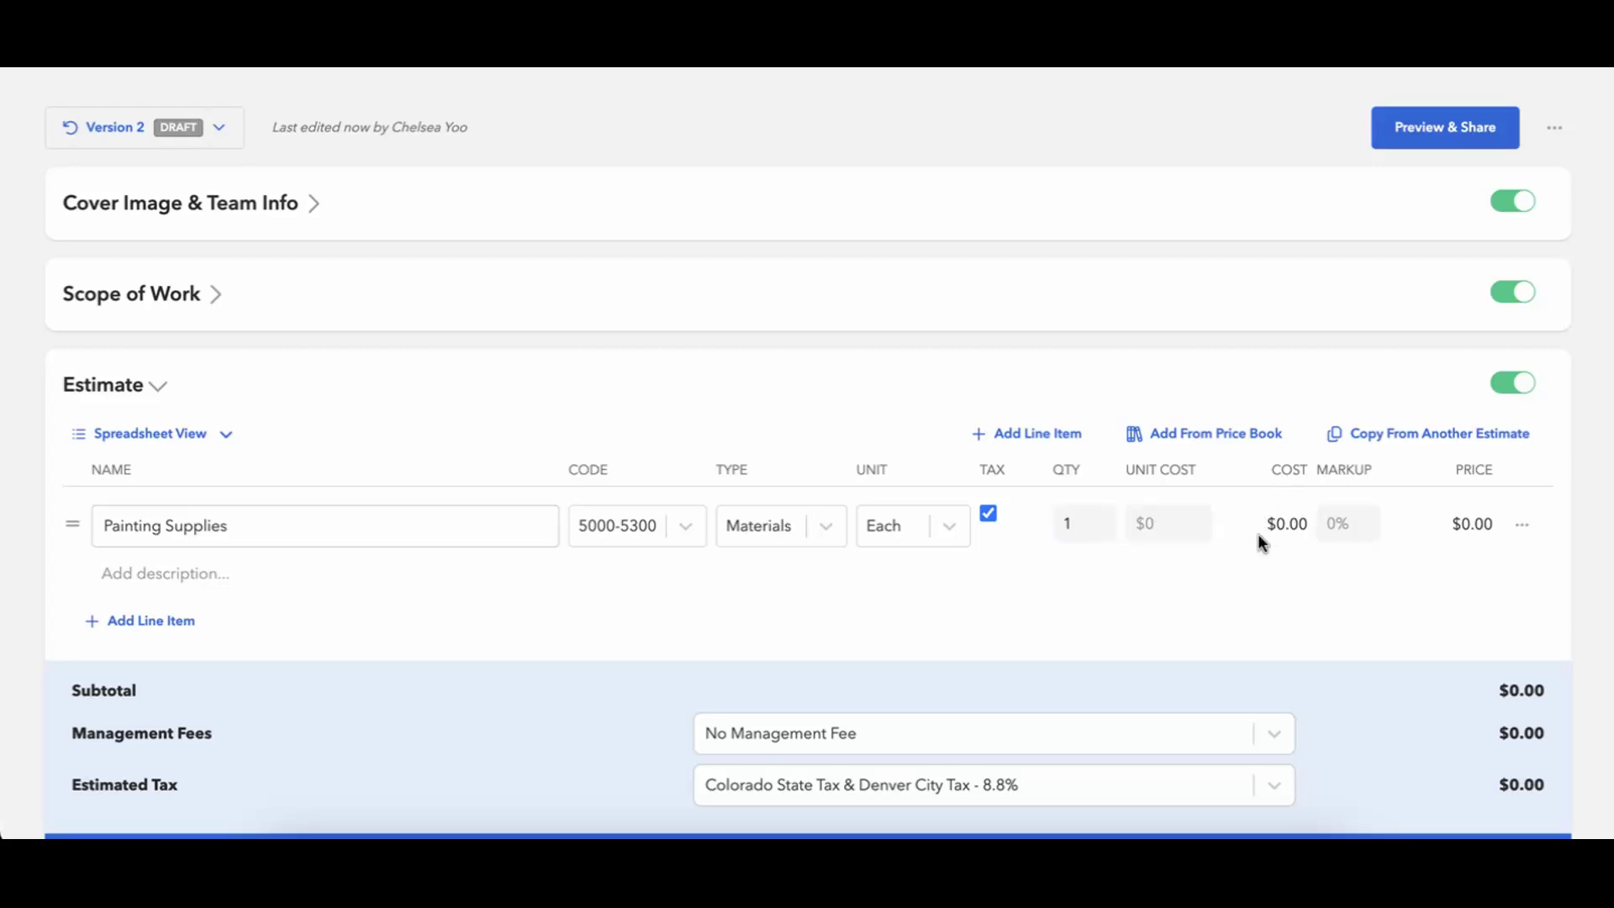
click(1182, 527)
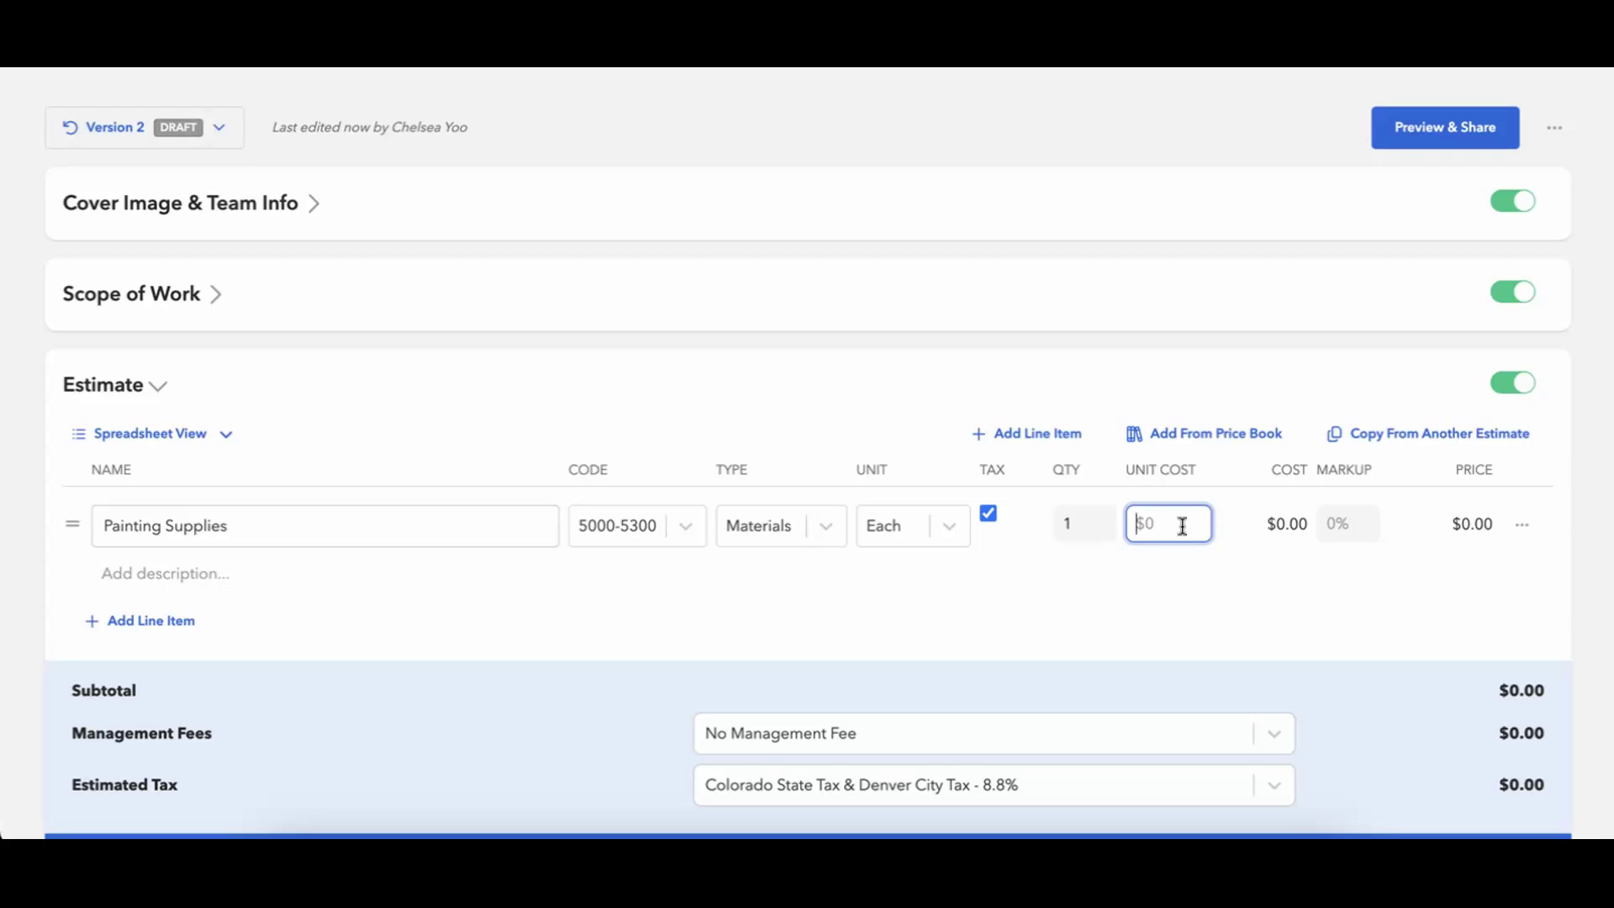
text(5)
click(1220, 565)
click(1088, 518)
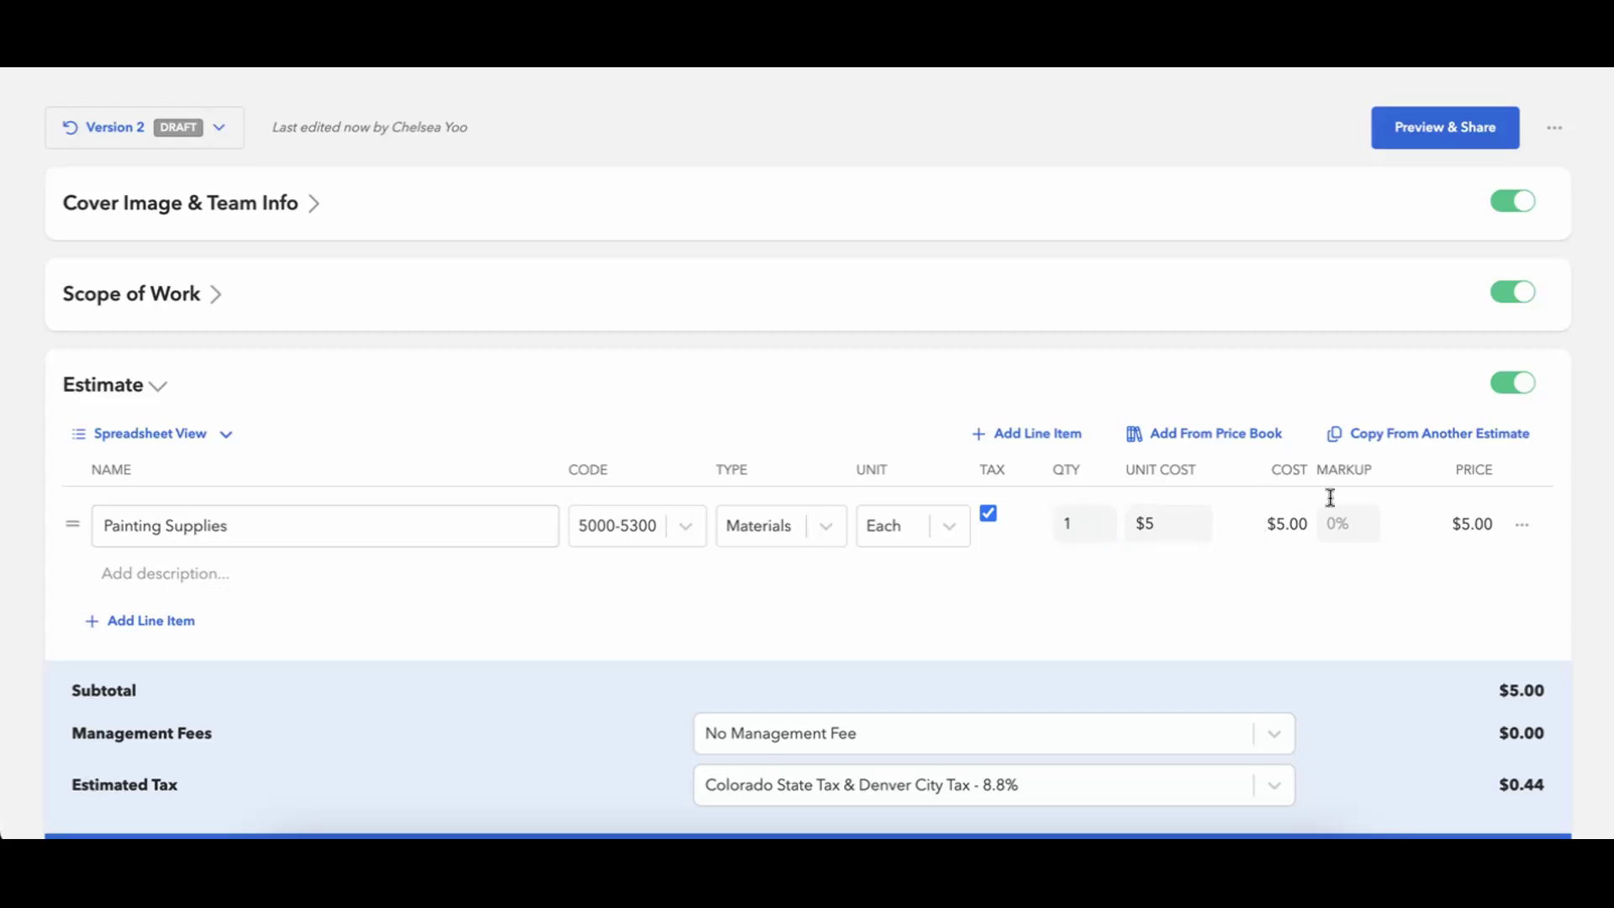
click(1089, 520)
text(0)
click(1236, 573)
Try a 10% markup on the Painting Supplies line item and clear it again.
click(1335, 531)
click(1347, 527)
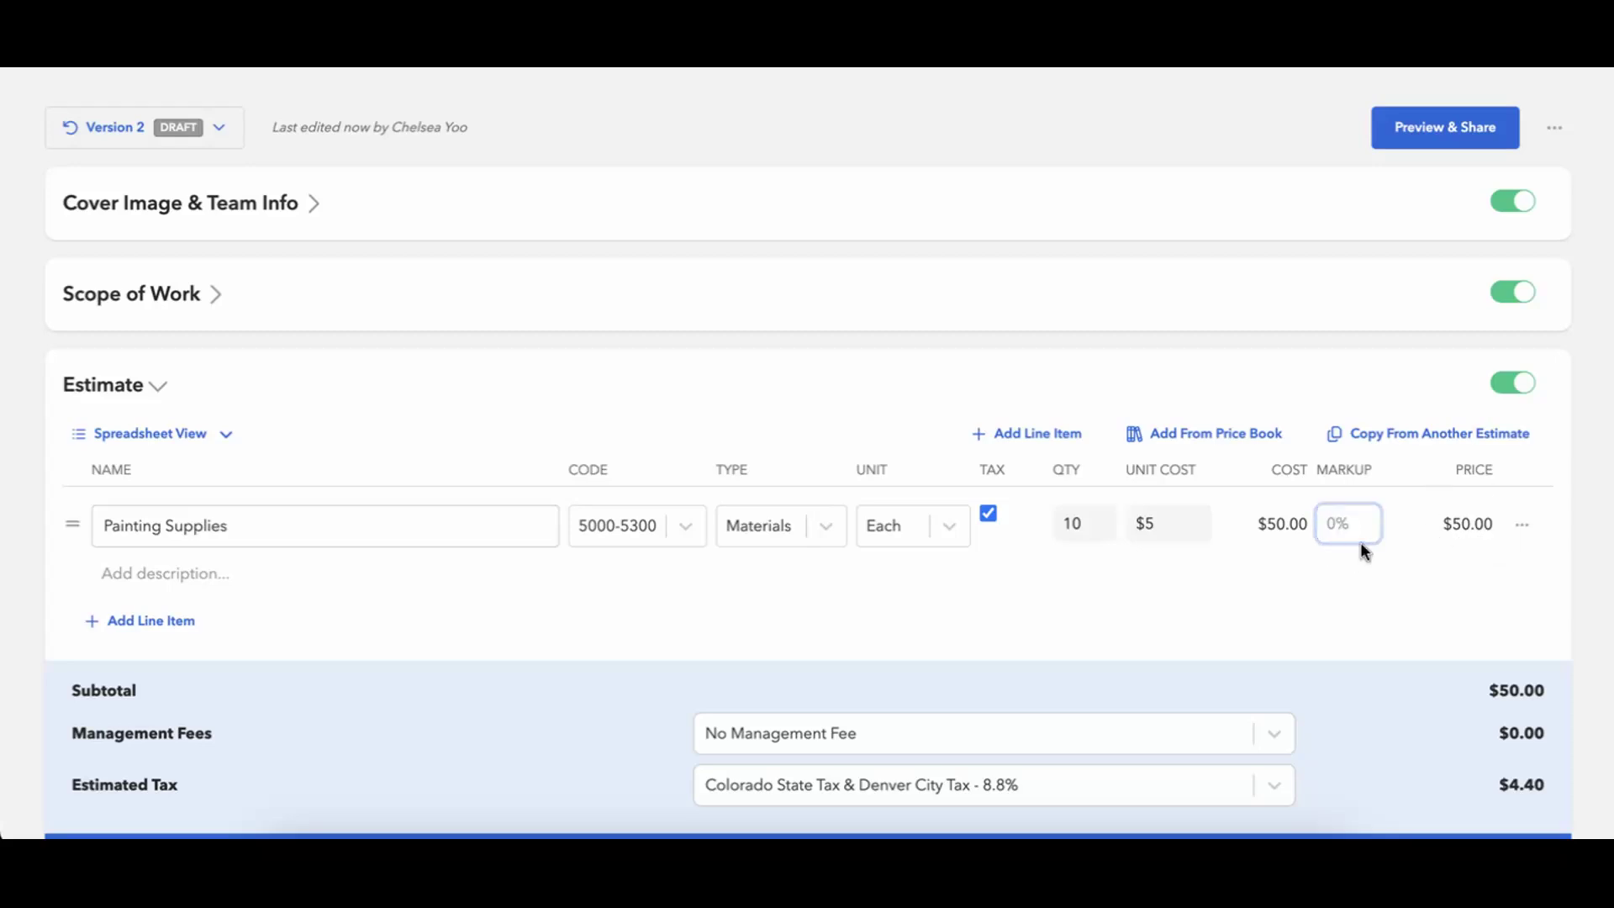
text(10)
click(1409, 572)
double_click(1368, 520)
key(BackSpace)
key(BackSpace)
key(BackSpace)
click(1378, 559)
Try the Cost Plus Percentage and Fixed Fee options for the estimate's management fee.
scroll(1286, 620, down, 3)
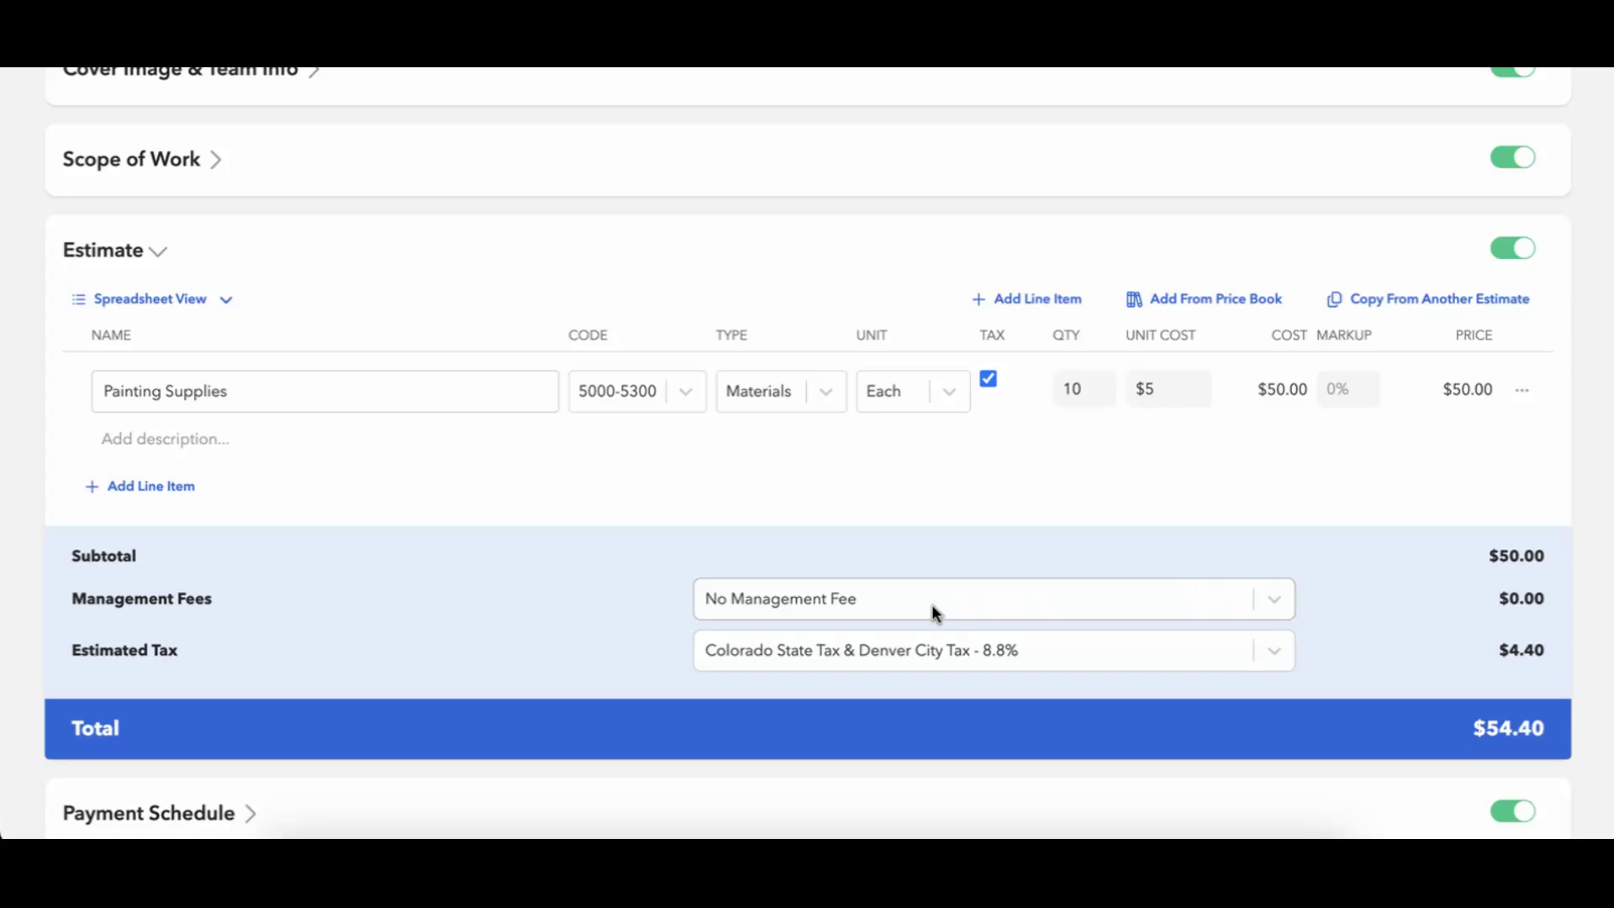
click(1062, 600)
scroll(1040, 535, down, 4)
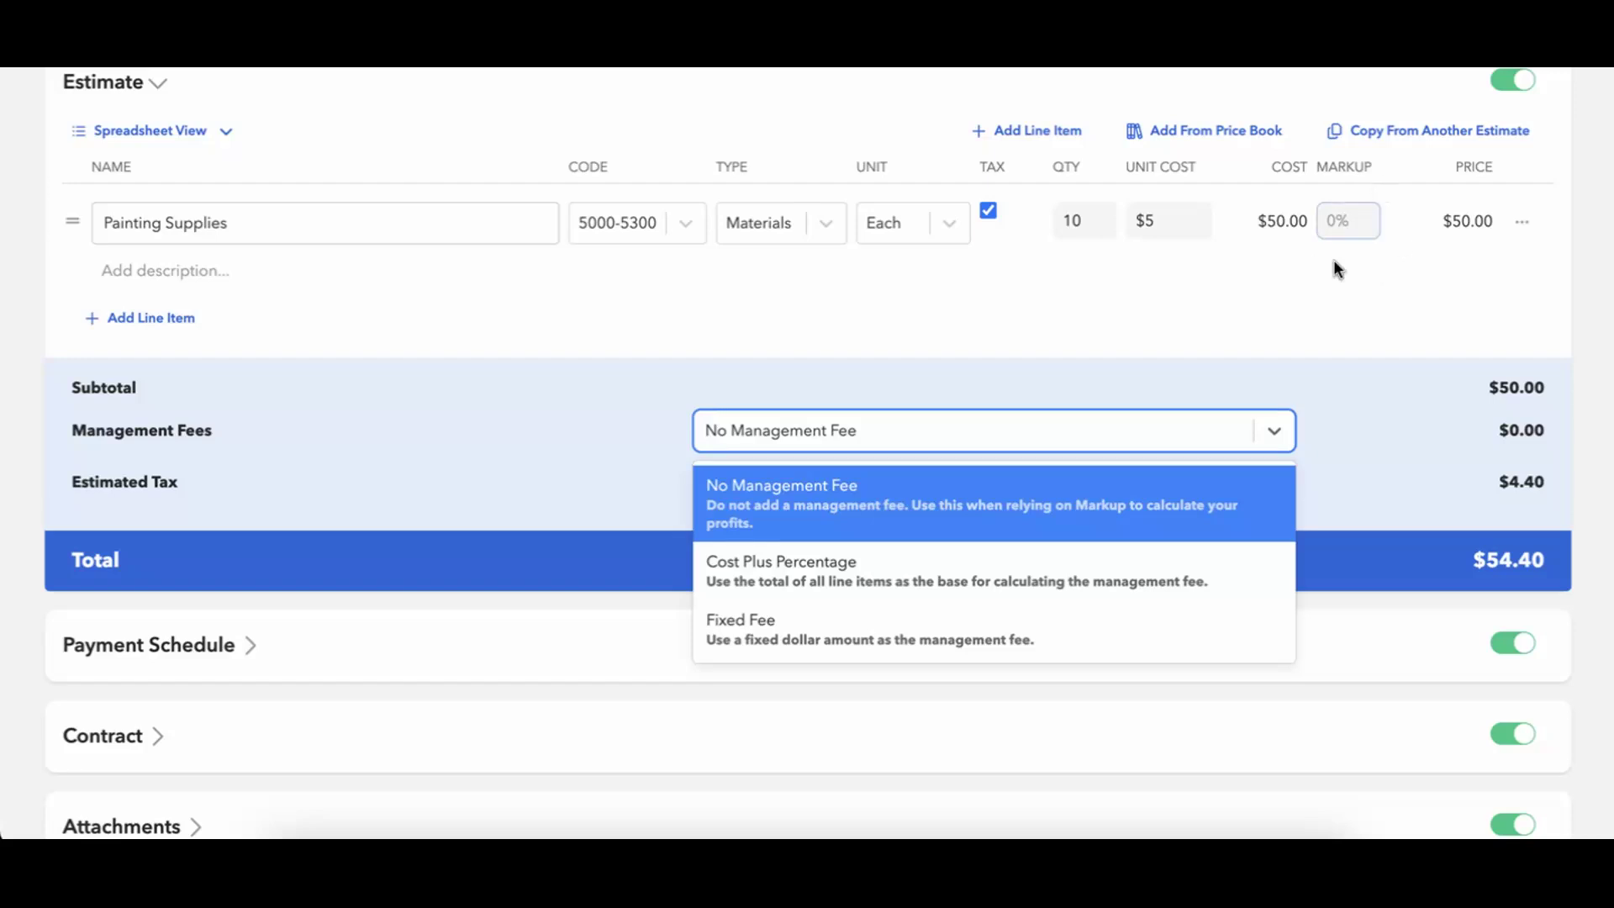
click(1078, 571)
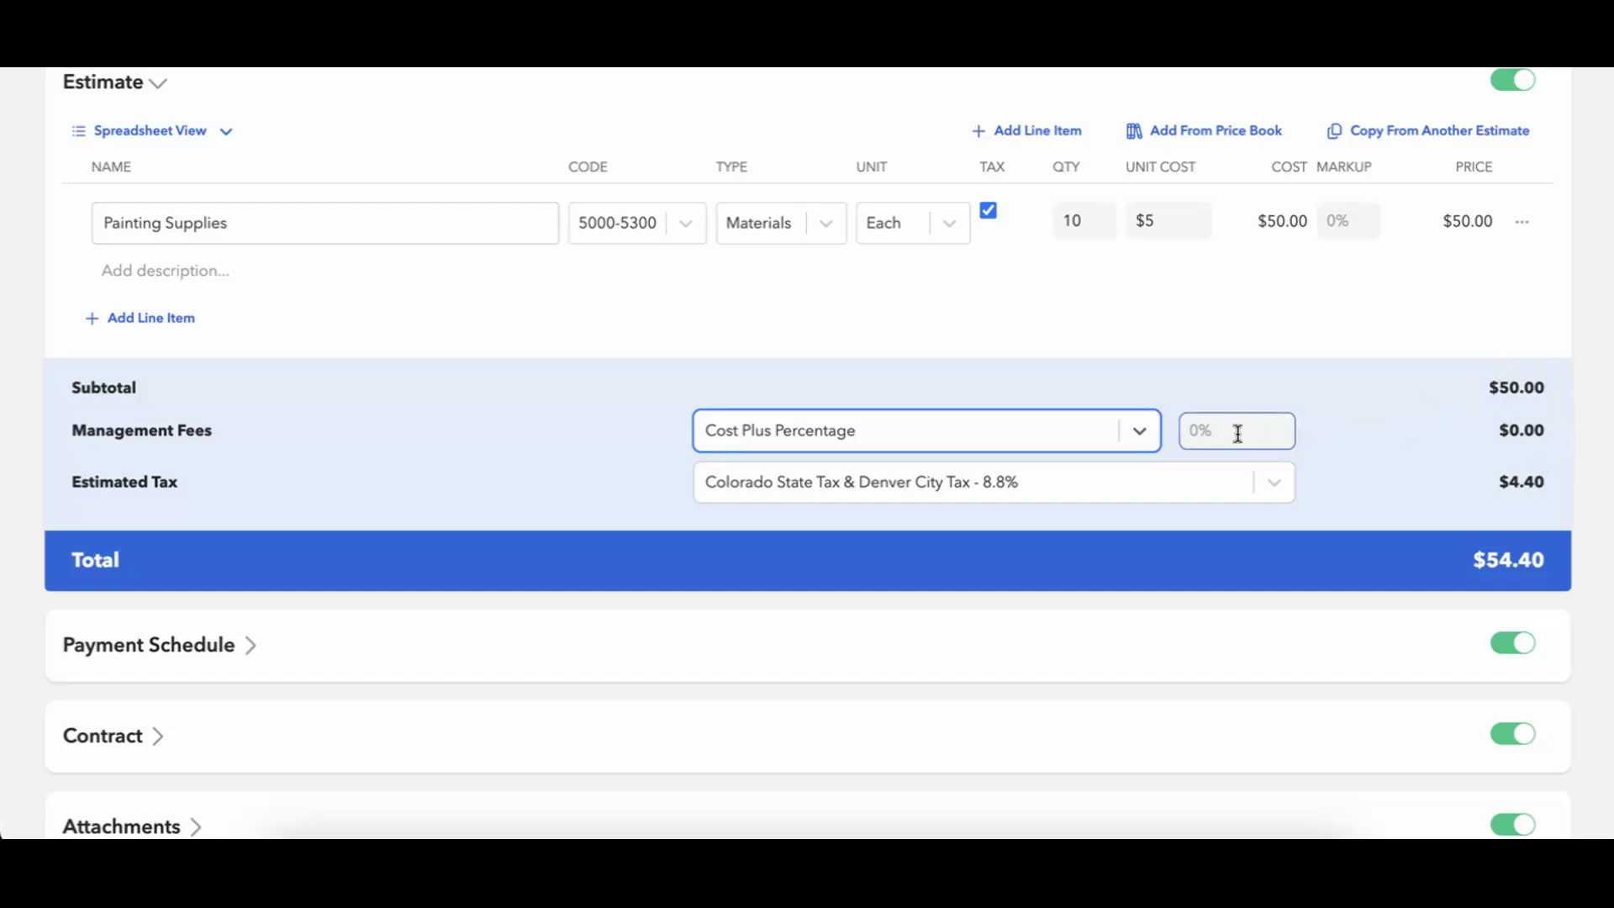
click(1157, 439)
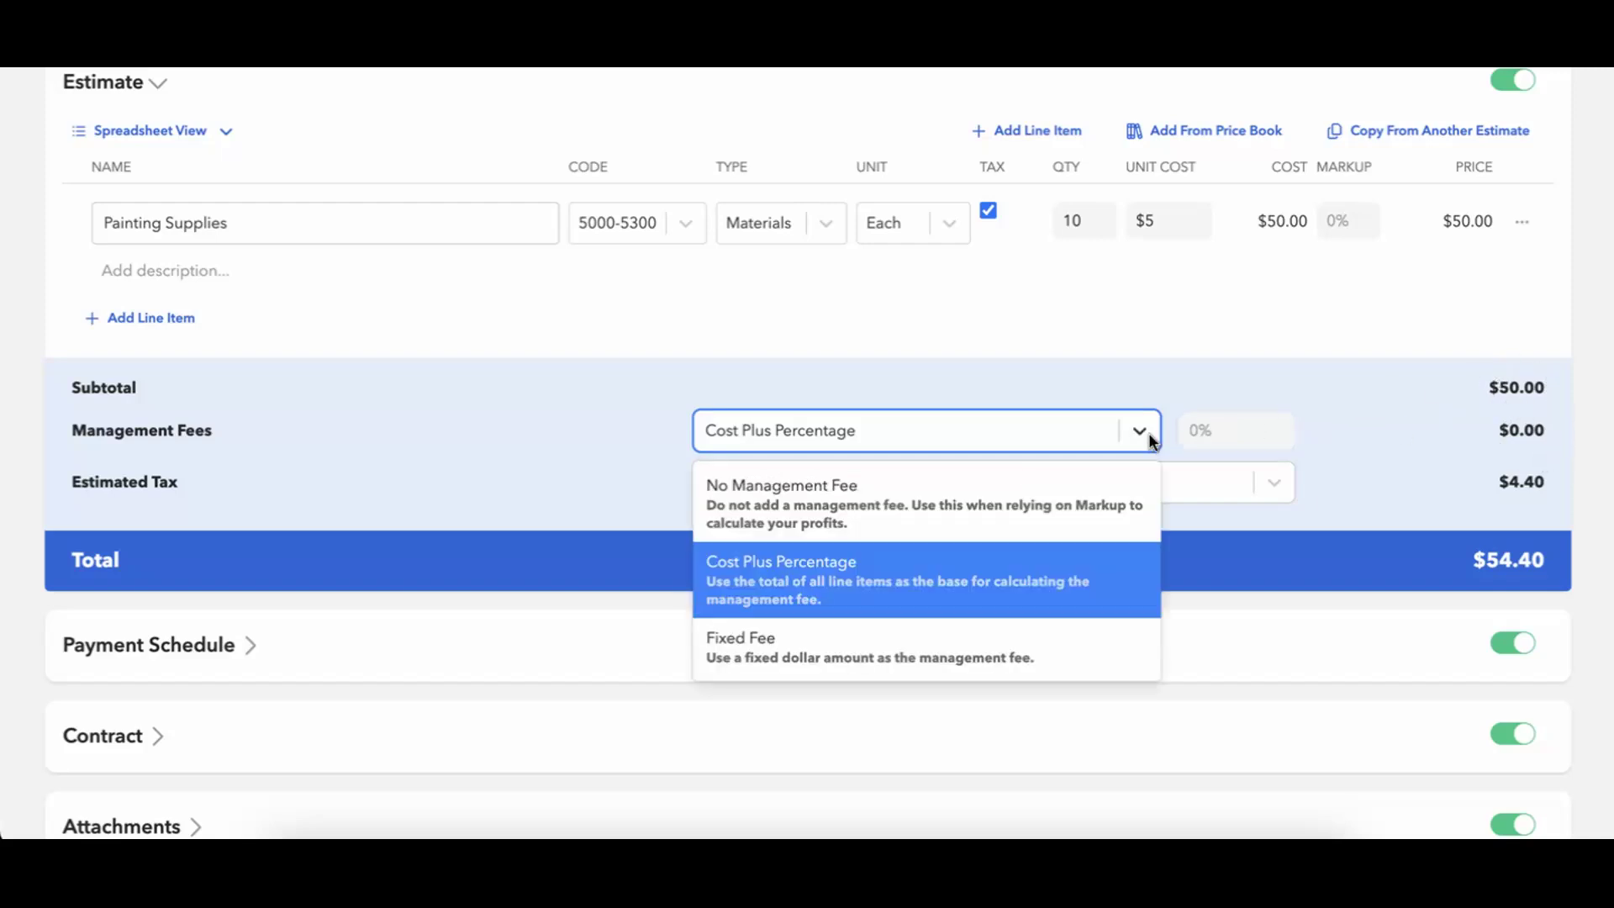
click(1093, 644)
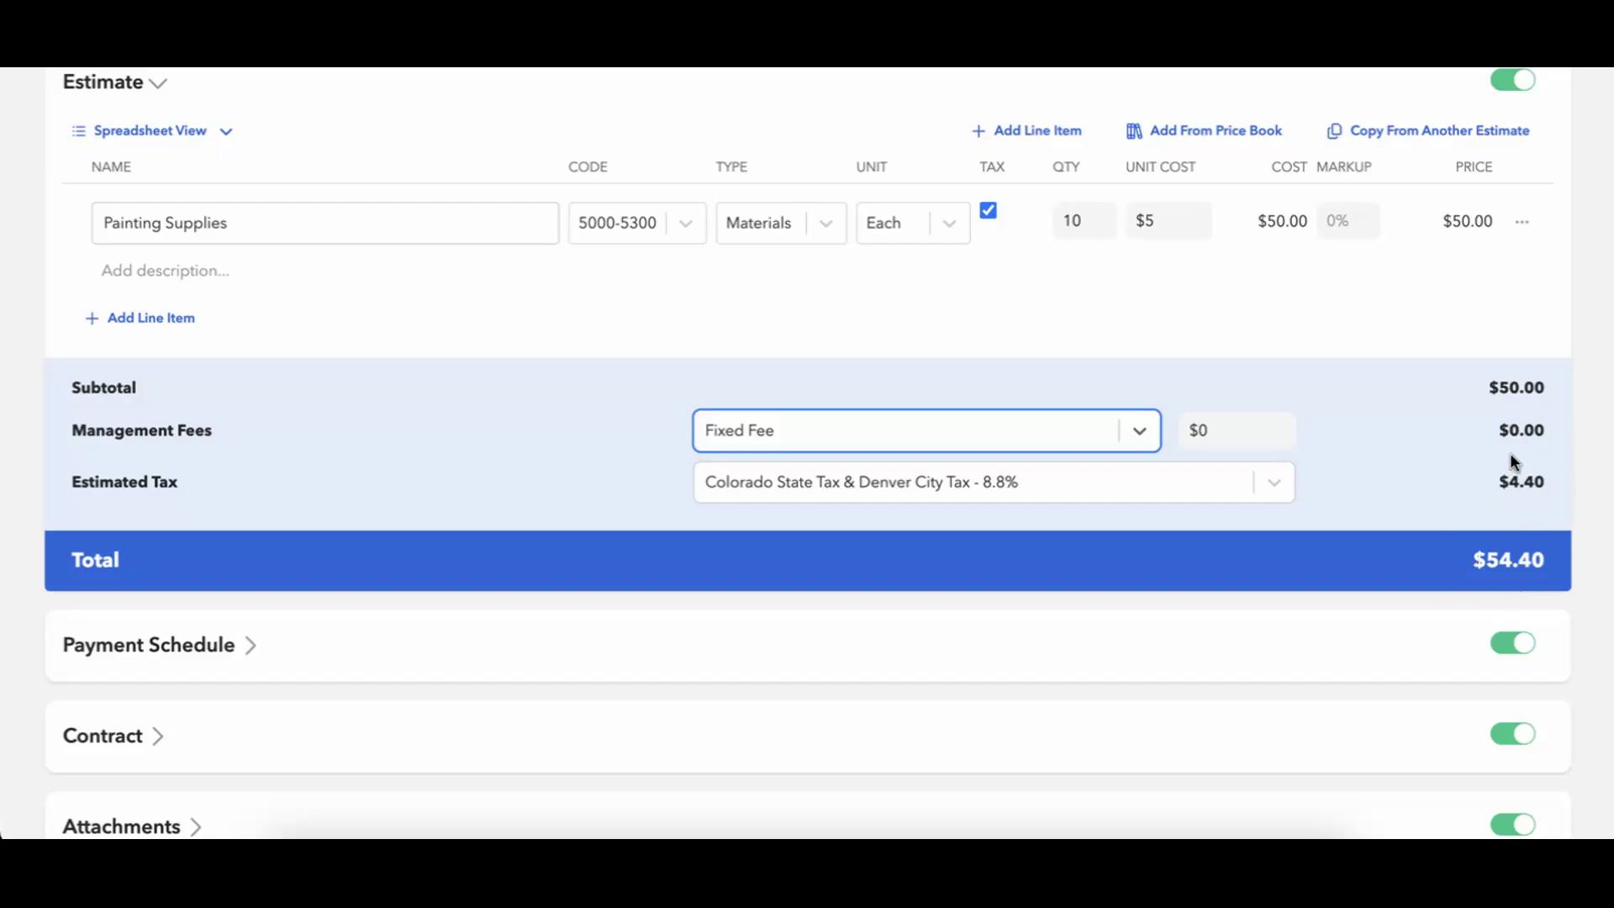
Set the management fee to Cost Plus Percentage at 10%.
click(1139, 431)
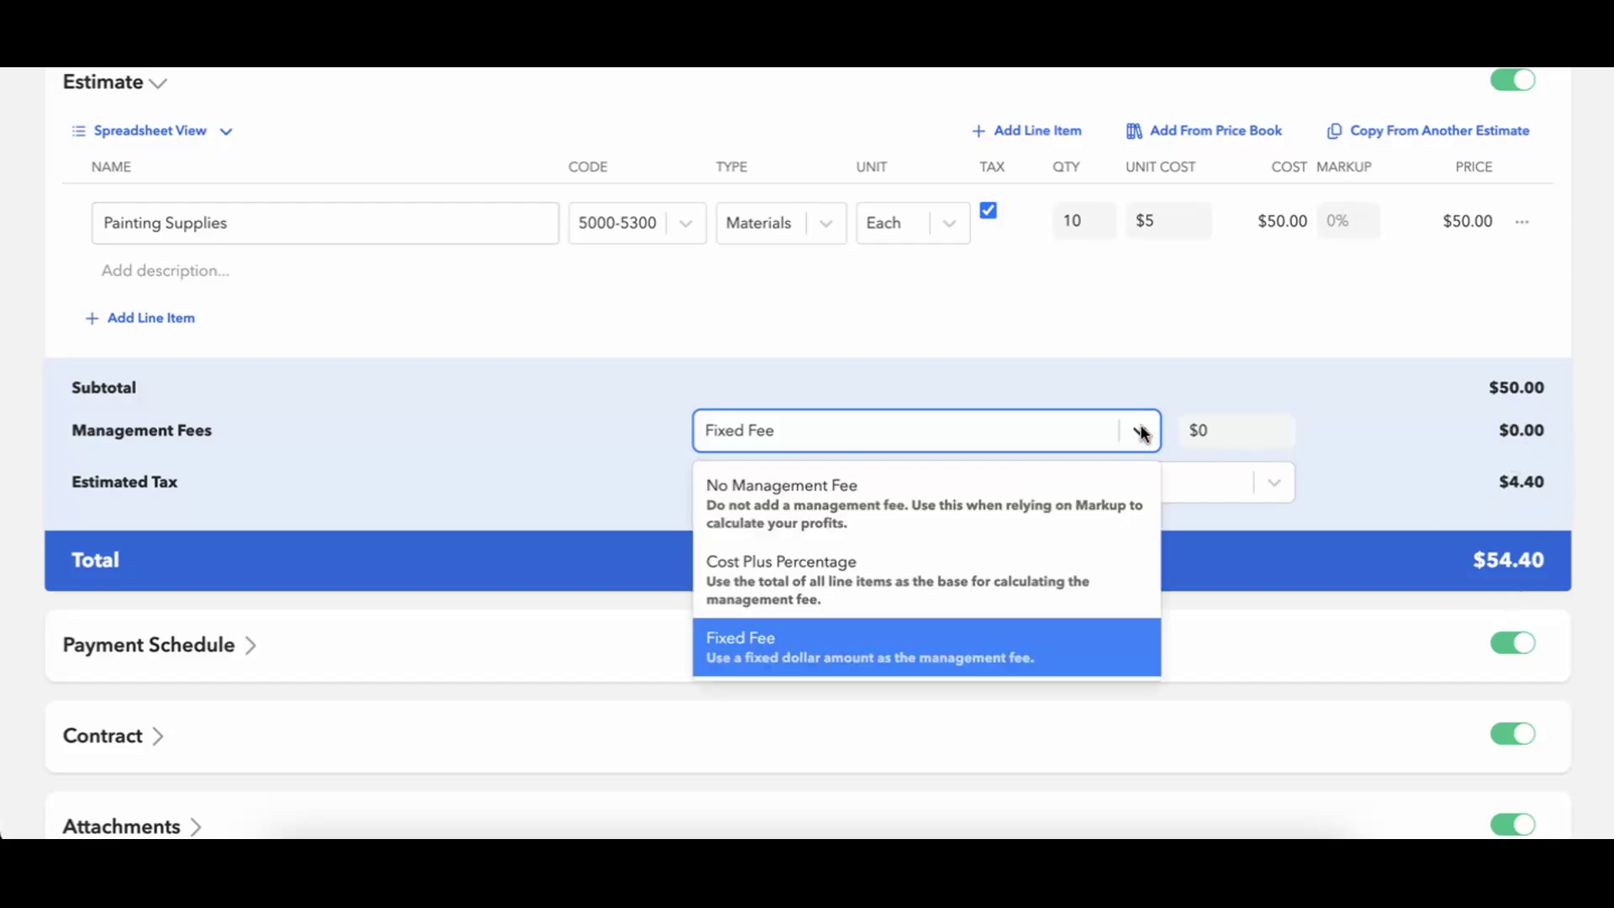
click(1071, 558)
click(1211, 436)
text(10)
click(1354, 428)
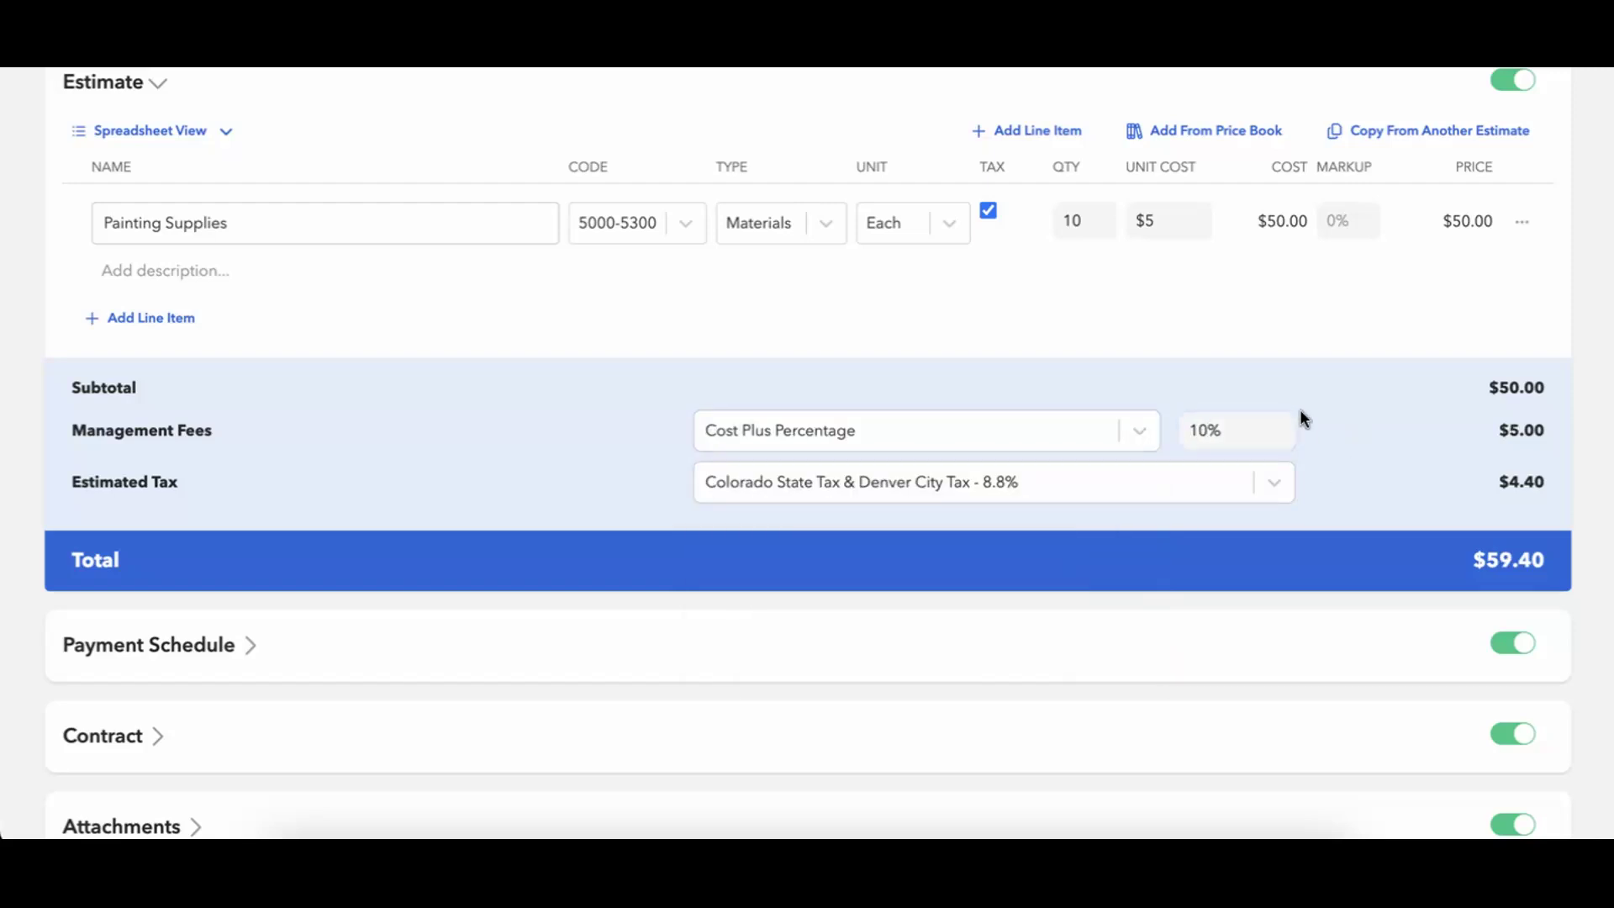
Add a second line item to the estimate using the Price Book's Architect entry.
click(166, 316)
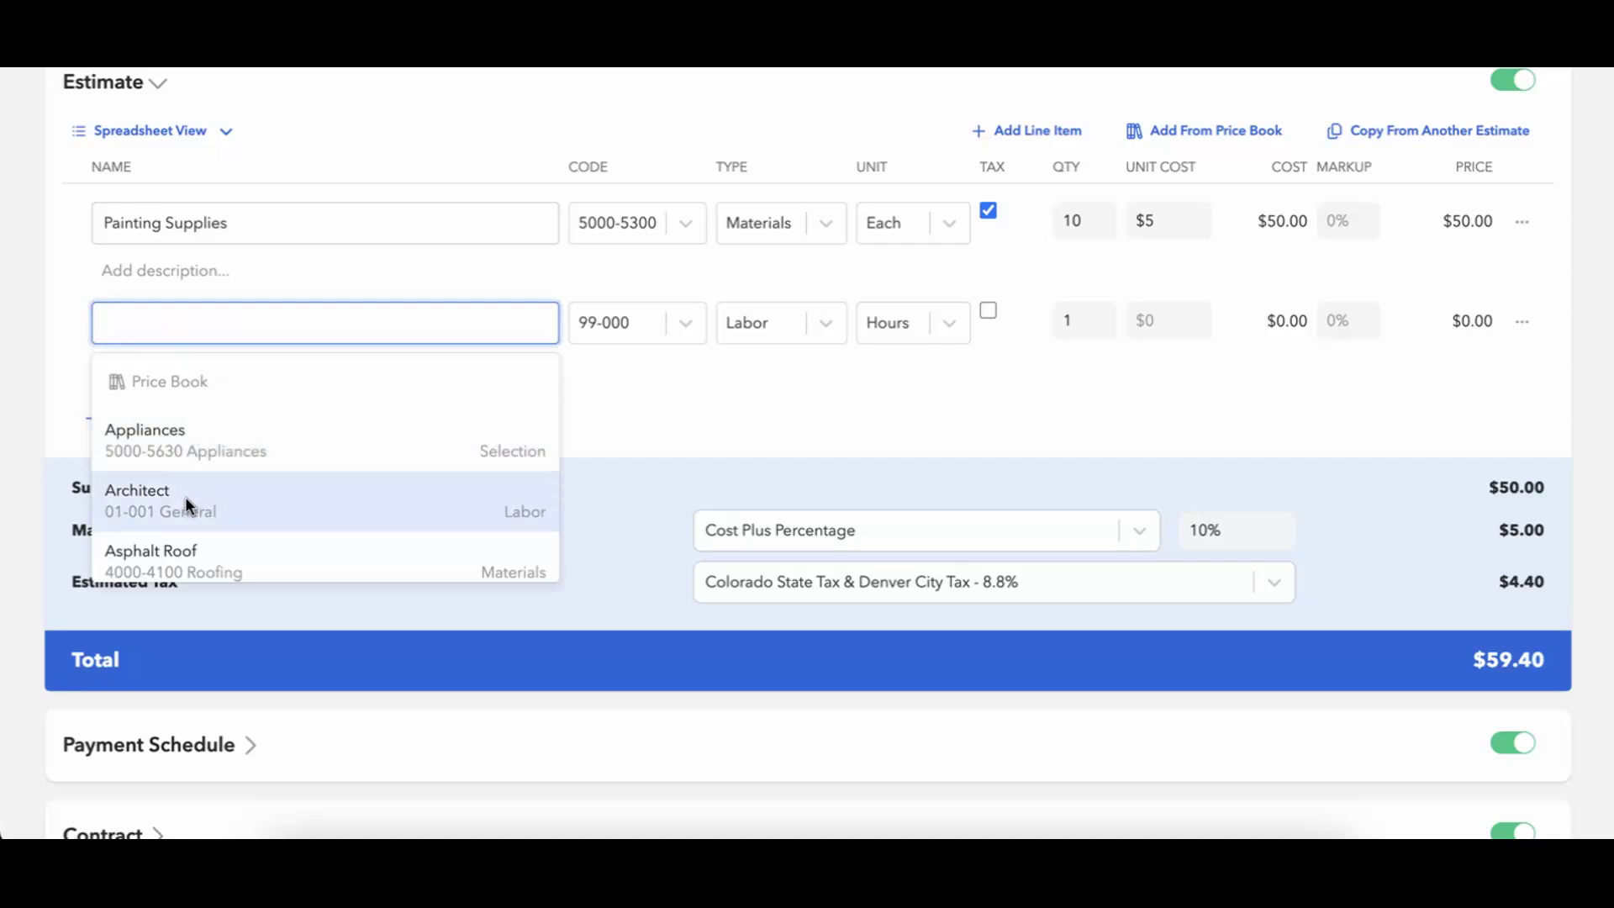
click(185, 500)
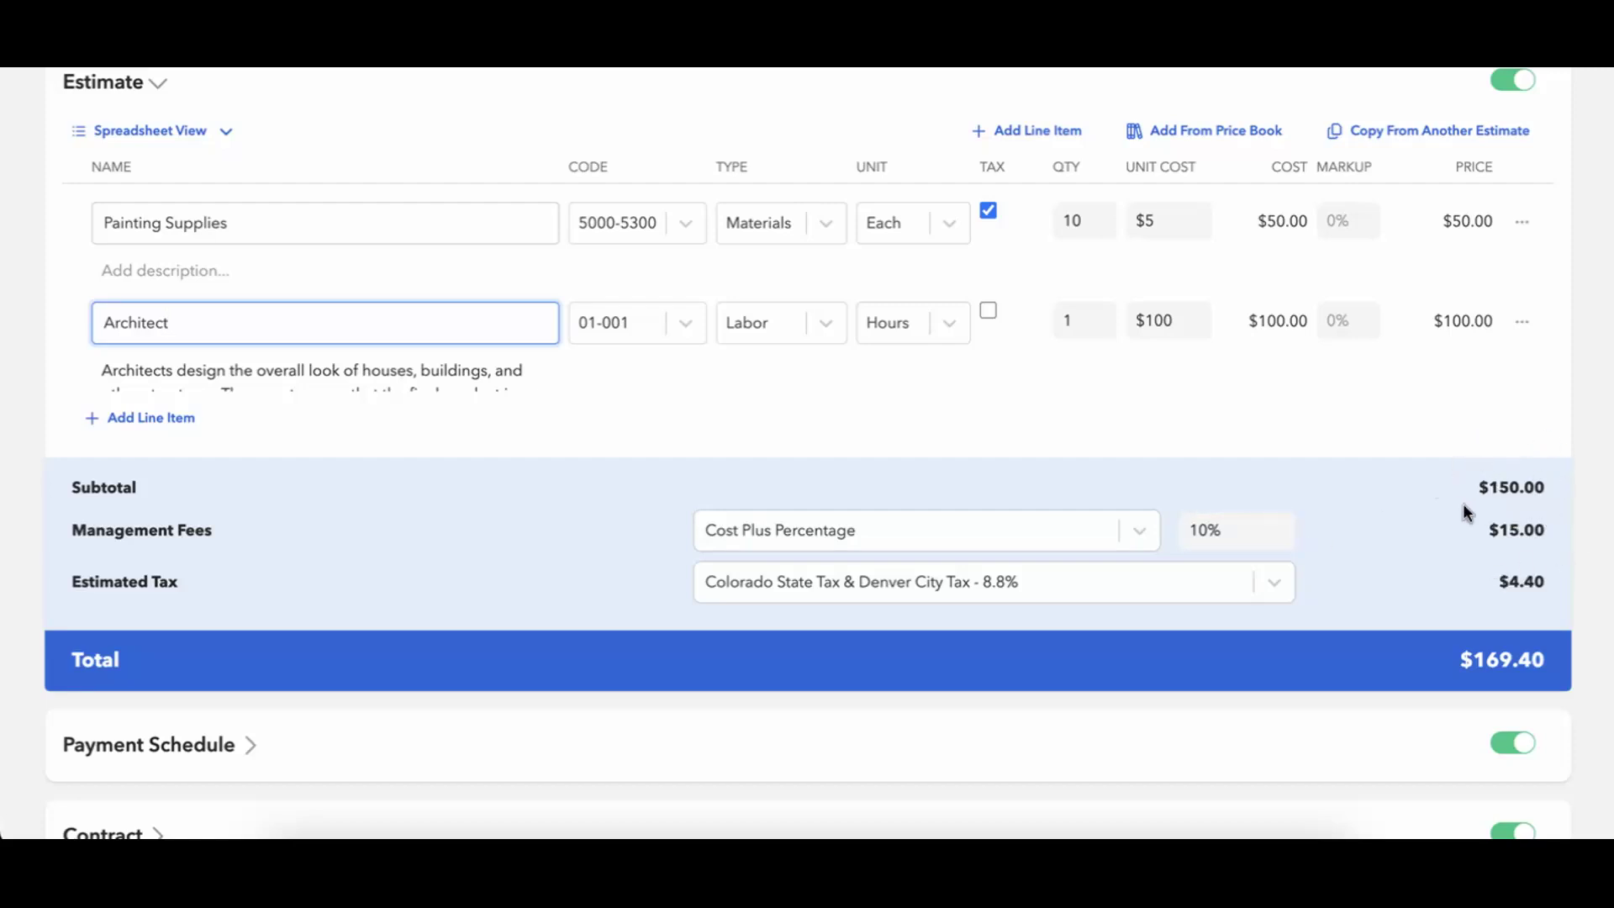
Change the management fee to a Fixed Fee of $100.
click(1142, 543)
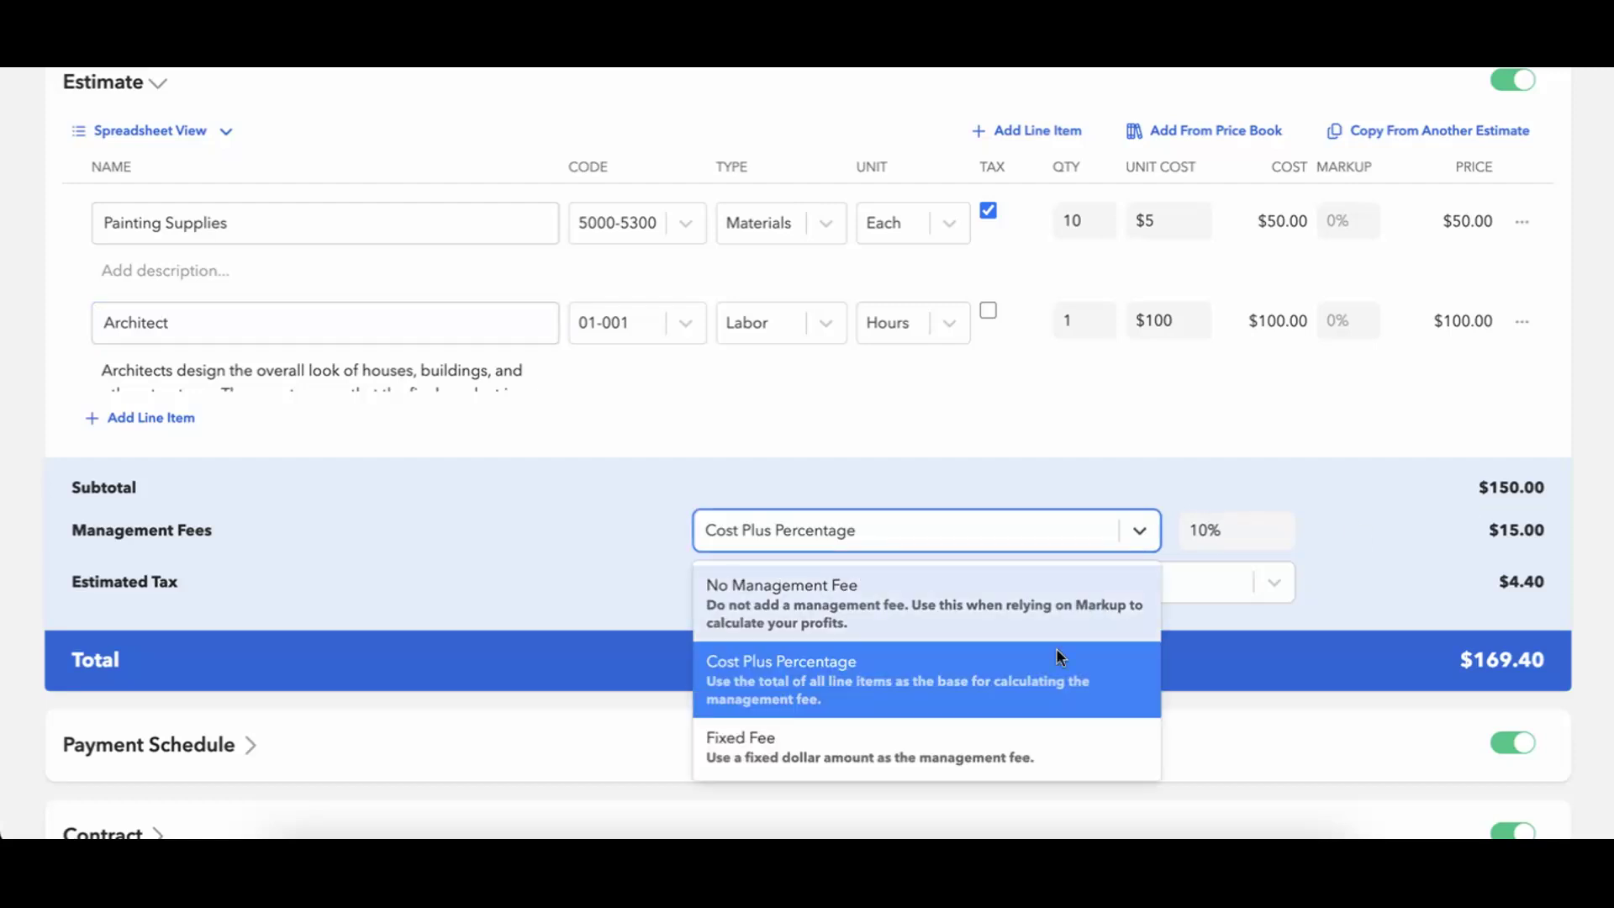
click(1016, 760)
click(1233, 533)
text(100)
click(1434, 548)
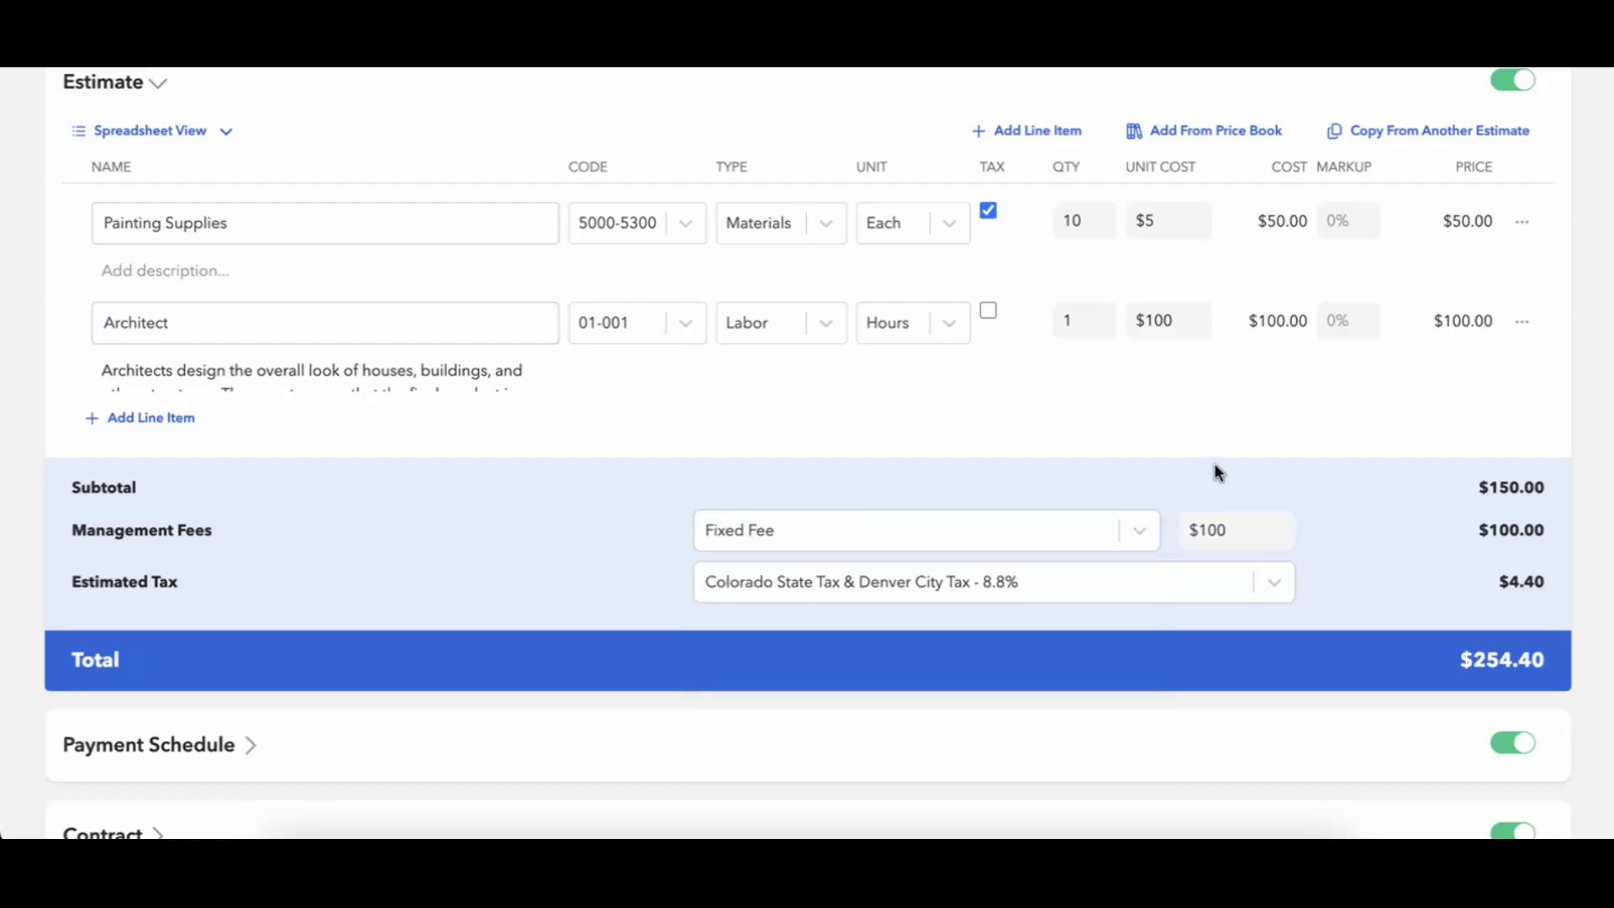
Set the Architect line item's unit cost to $150.
click(1165, 322)
key(BackSpace)
text(50)
click(1258, 388)
Open the Price Book for adding items and select everything tagged New Construction.
scroll(1252, 499, up, 1)
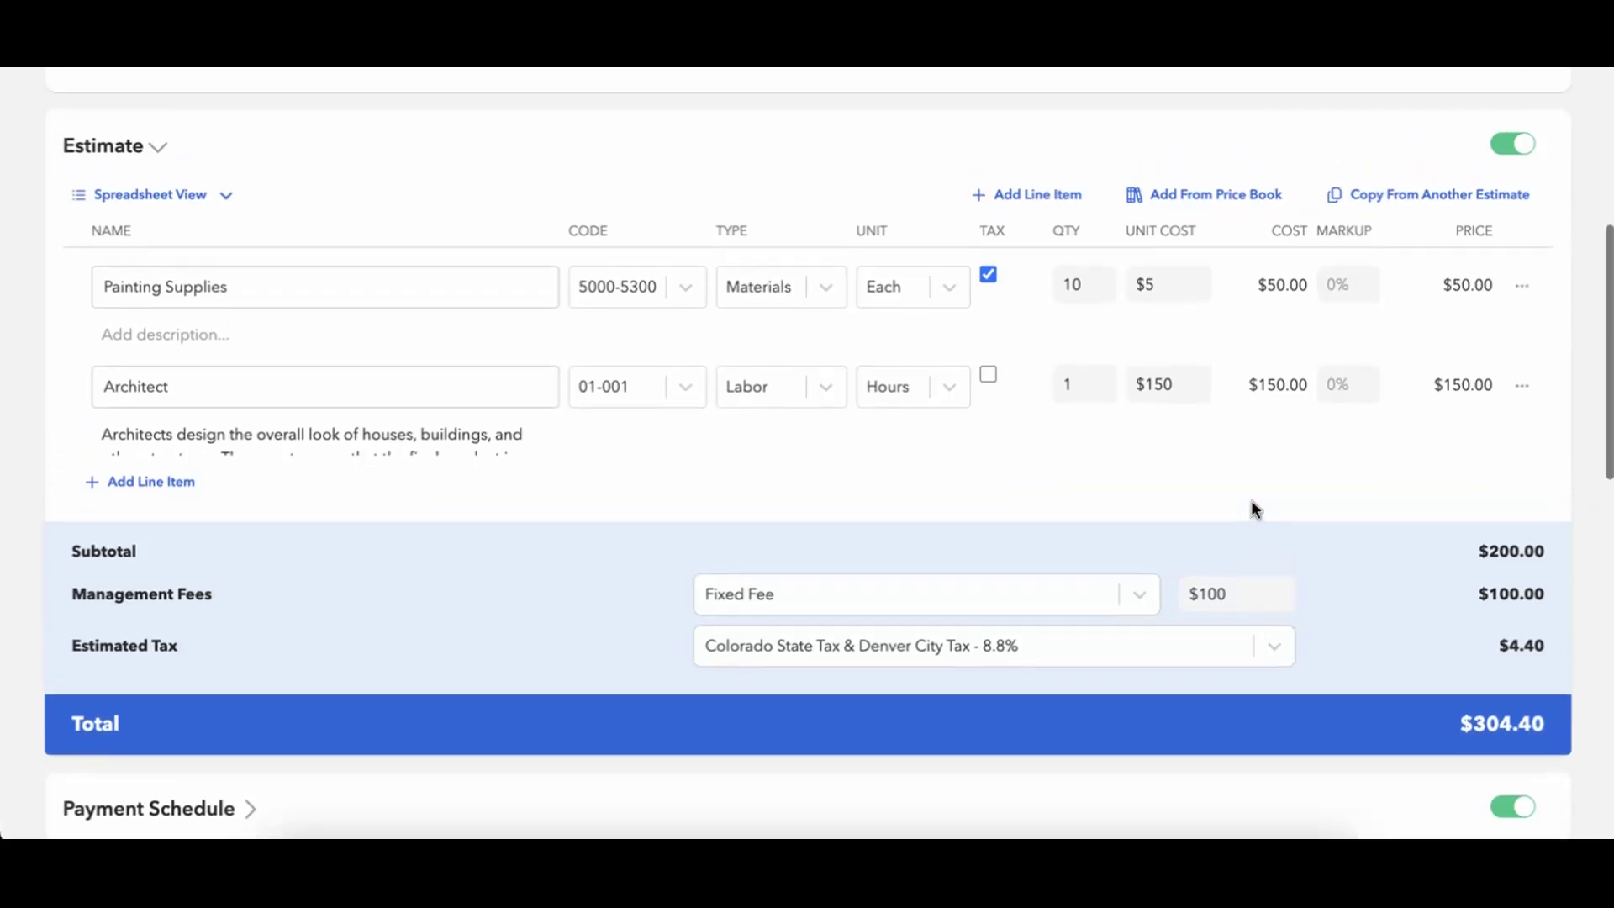
click(1157, 203)
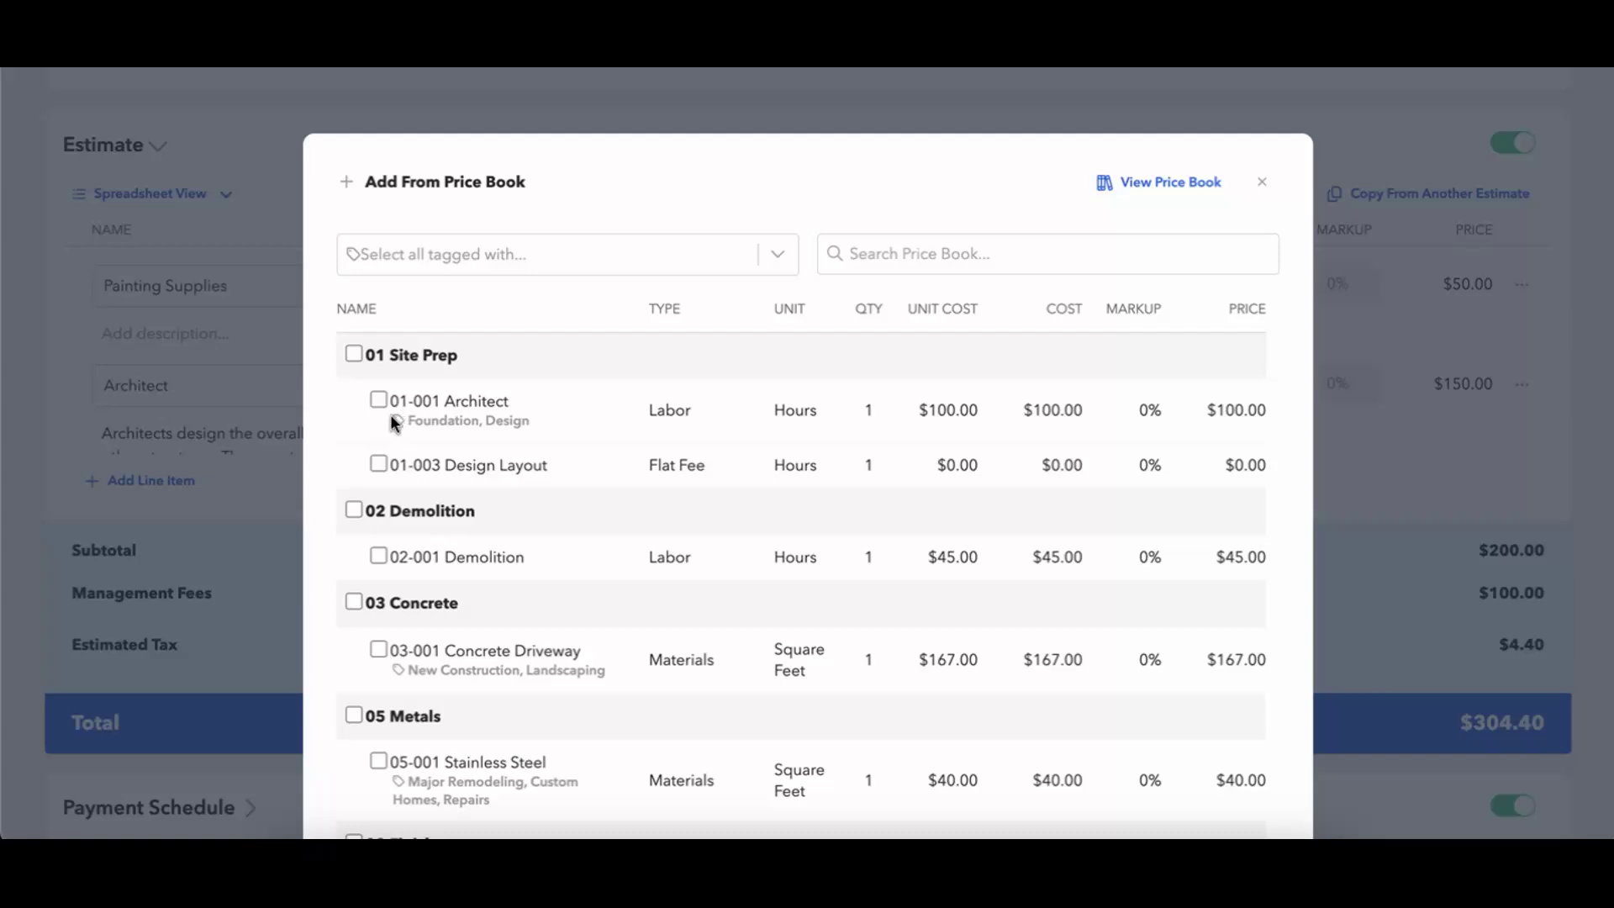
scroll(567, 518, down, 2)
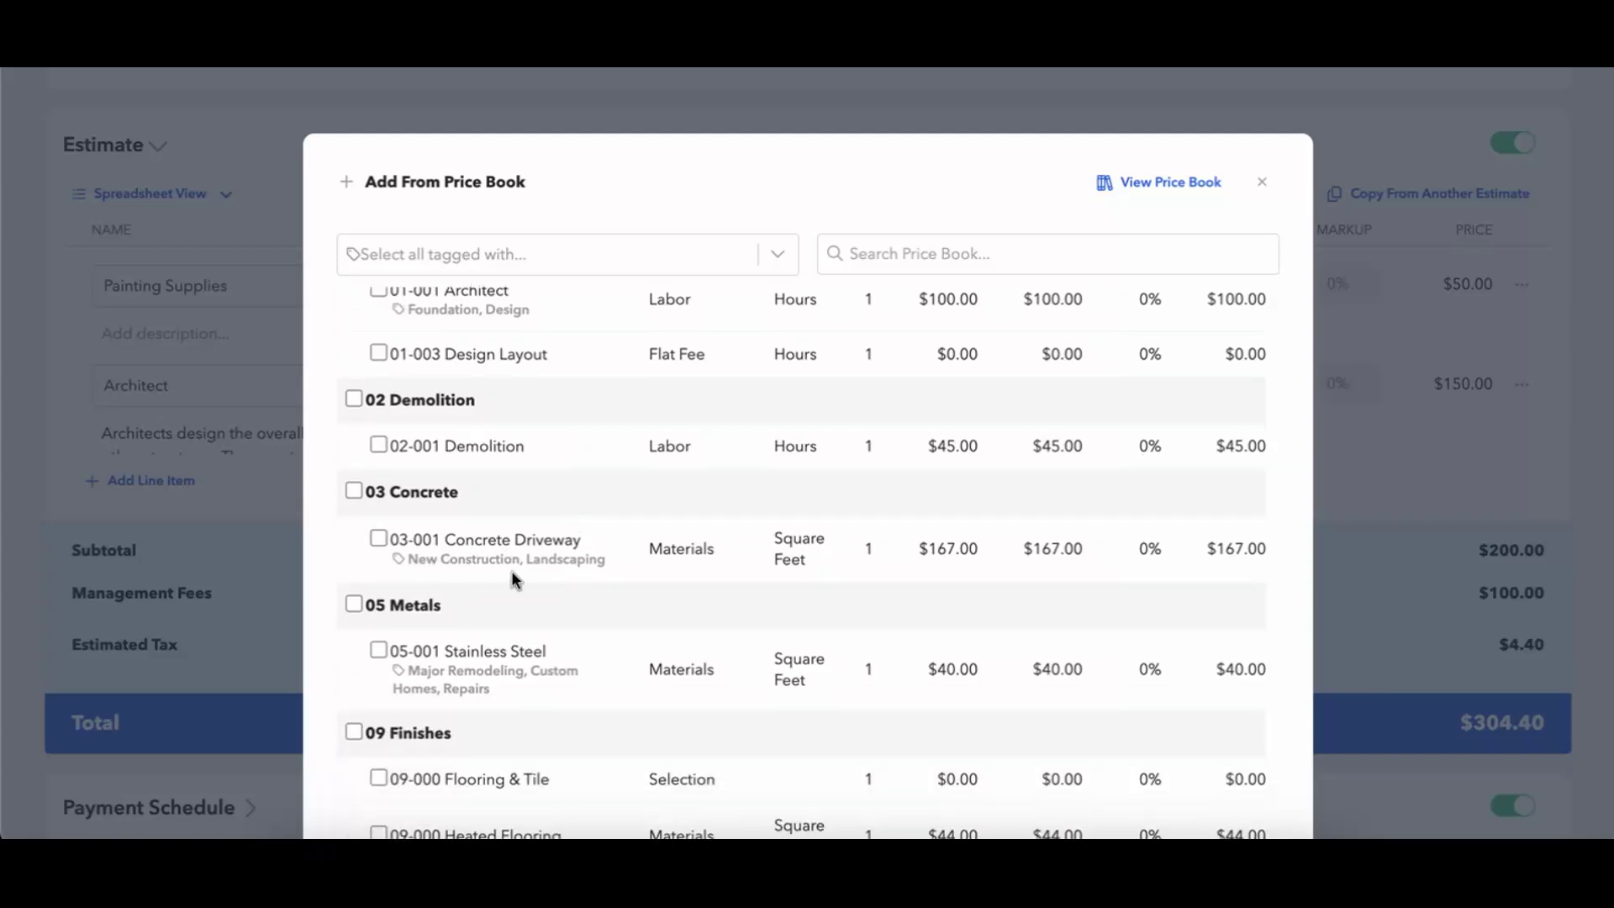
scroll(509, 567, up, 2)
click(503, 257)
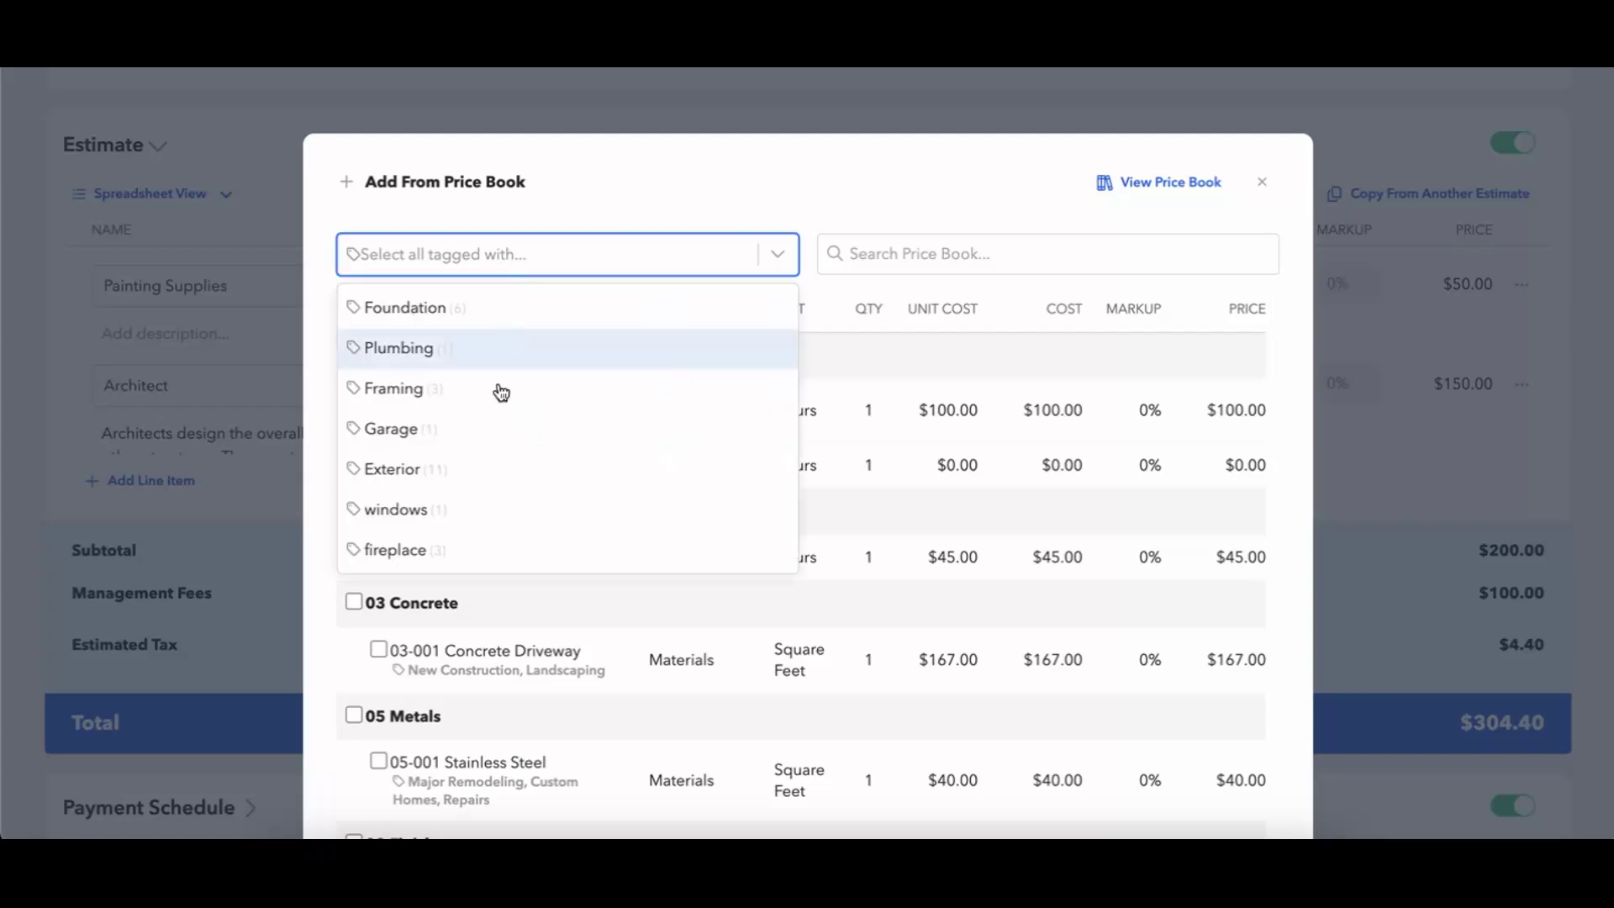
scroll(502, 341, down, 5)
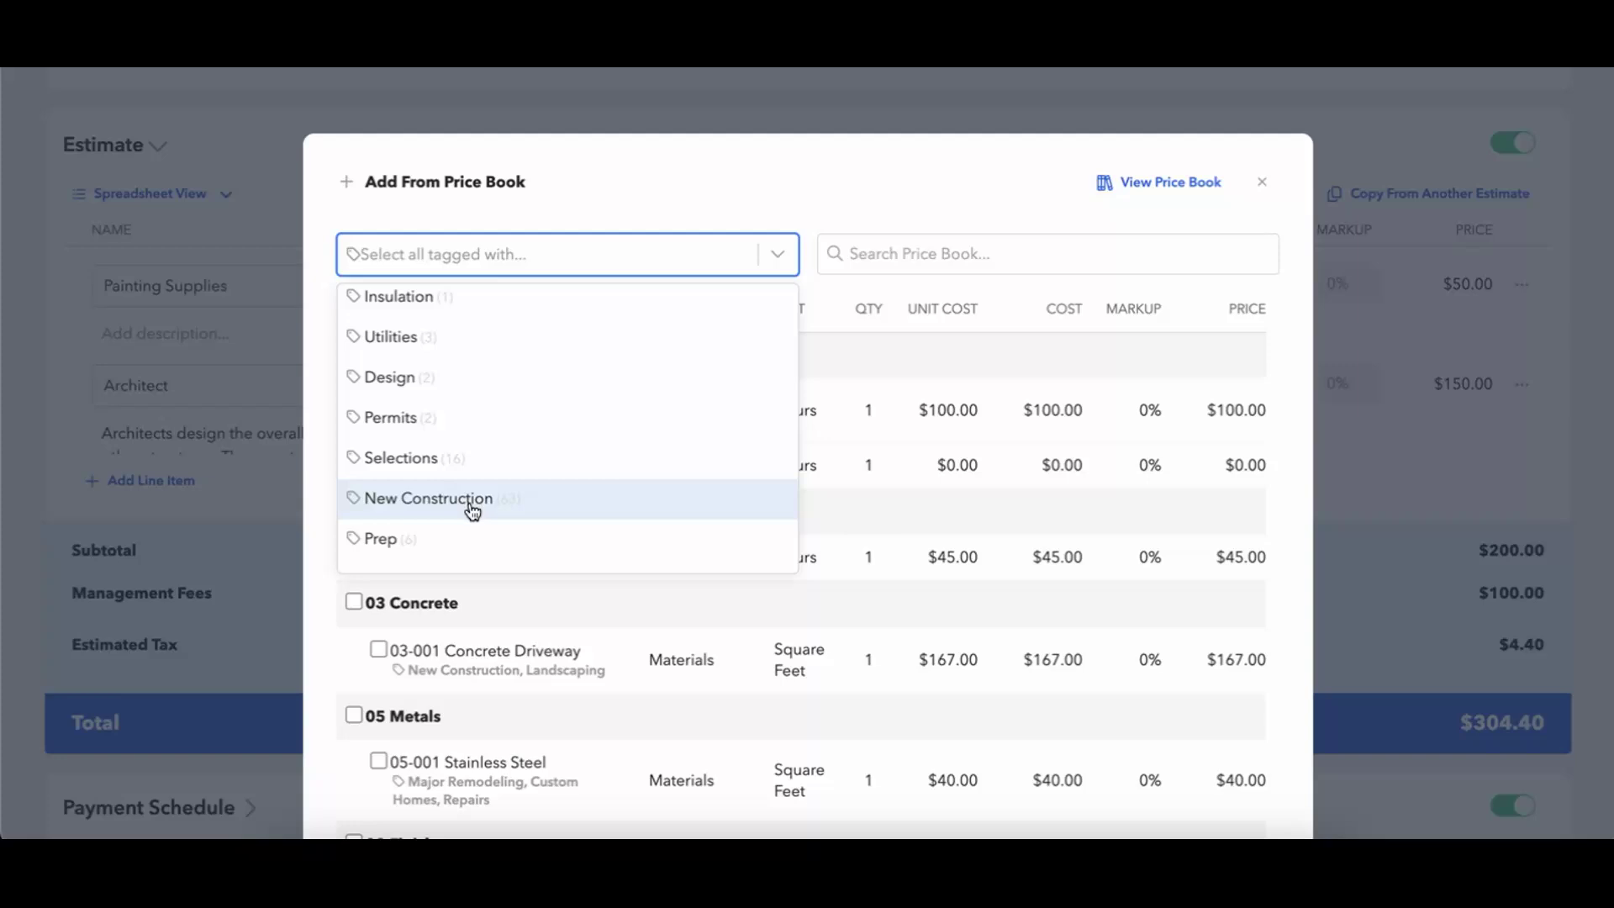
click(470, 501)
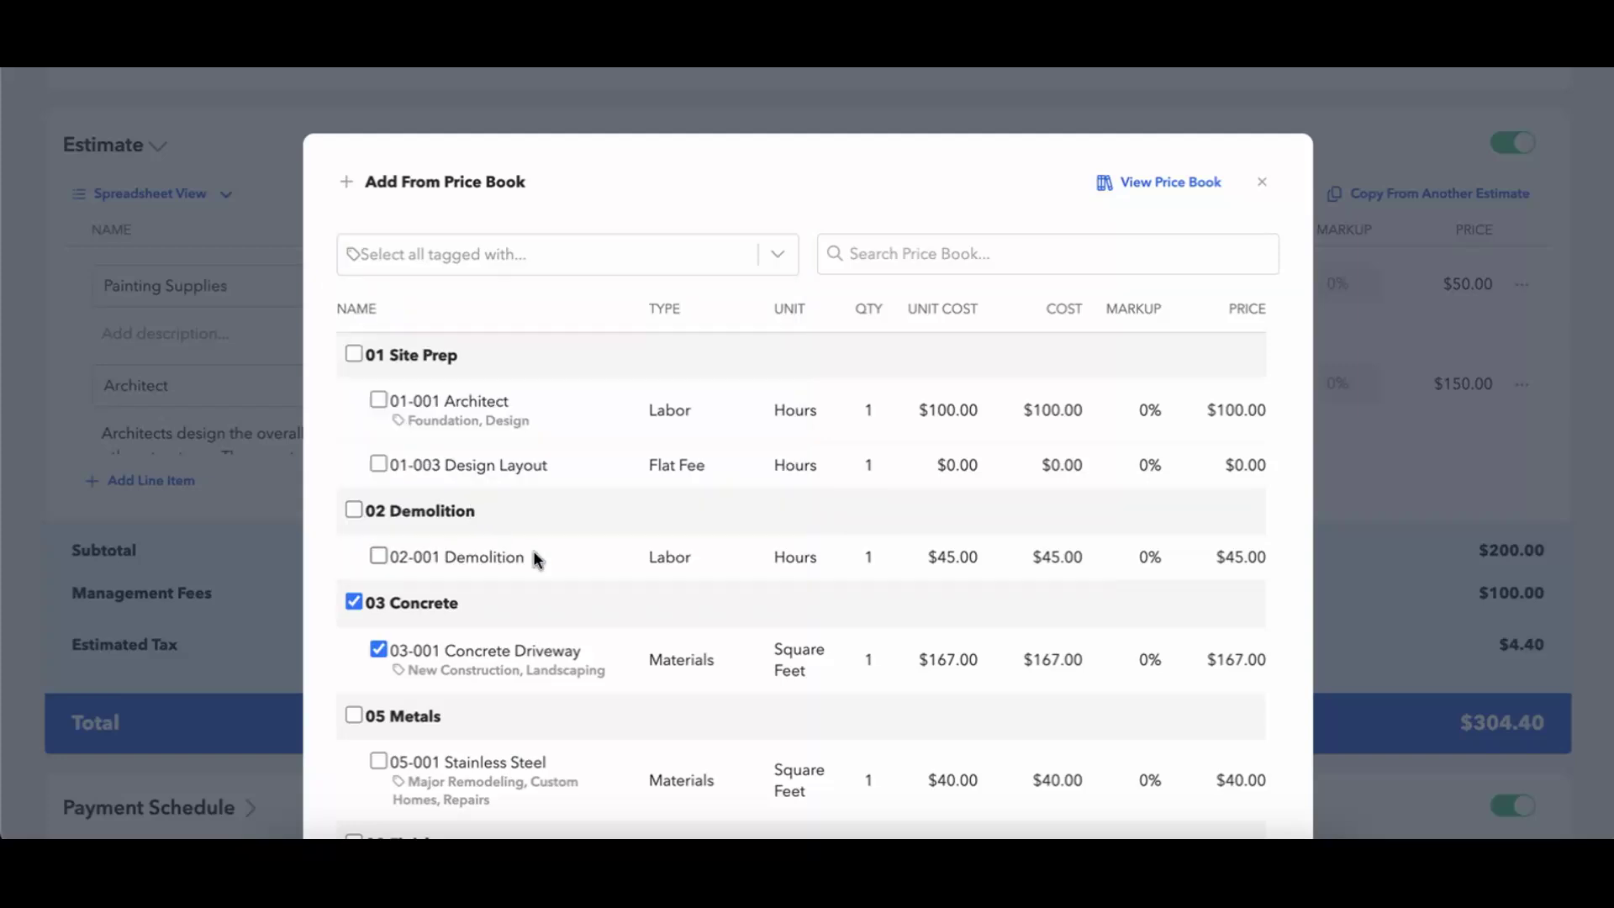
Extend the Price Book selection with all items tagged Plumbing and all items tagged Foundation.
scroll(529, 555, down, 2)
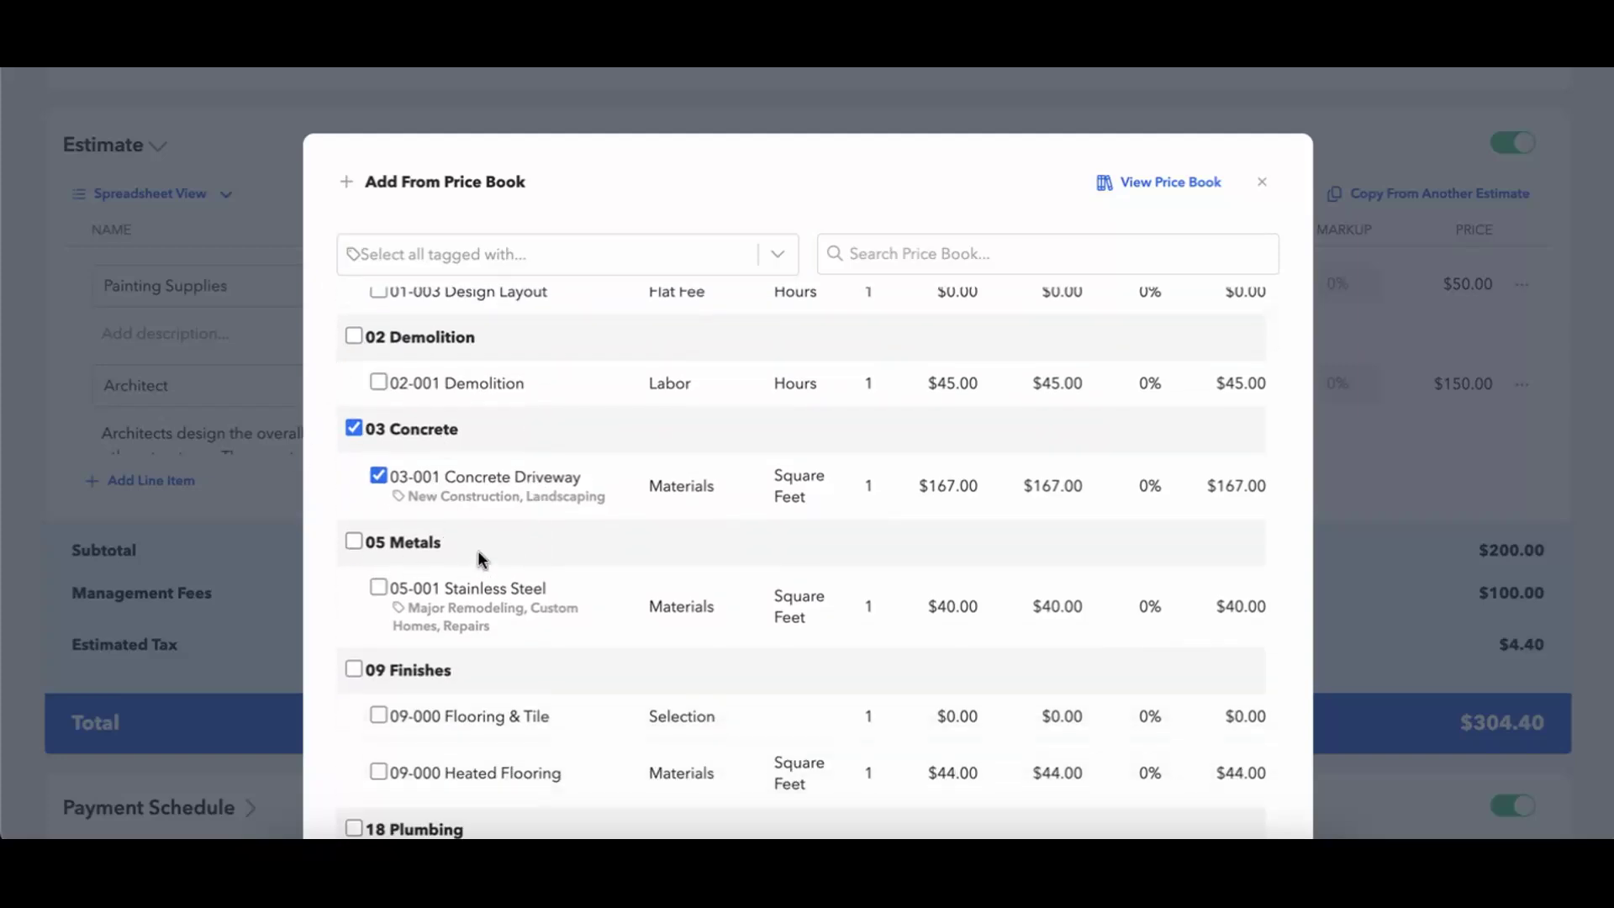
scroll(486, 546, down, 7)
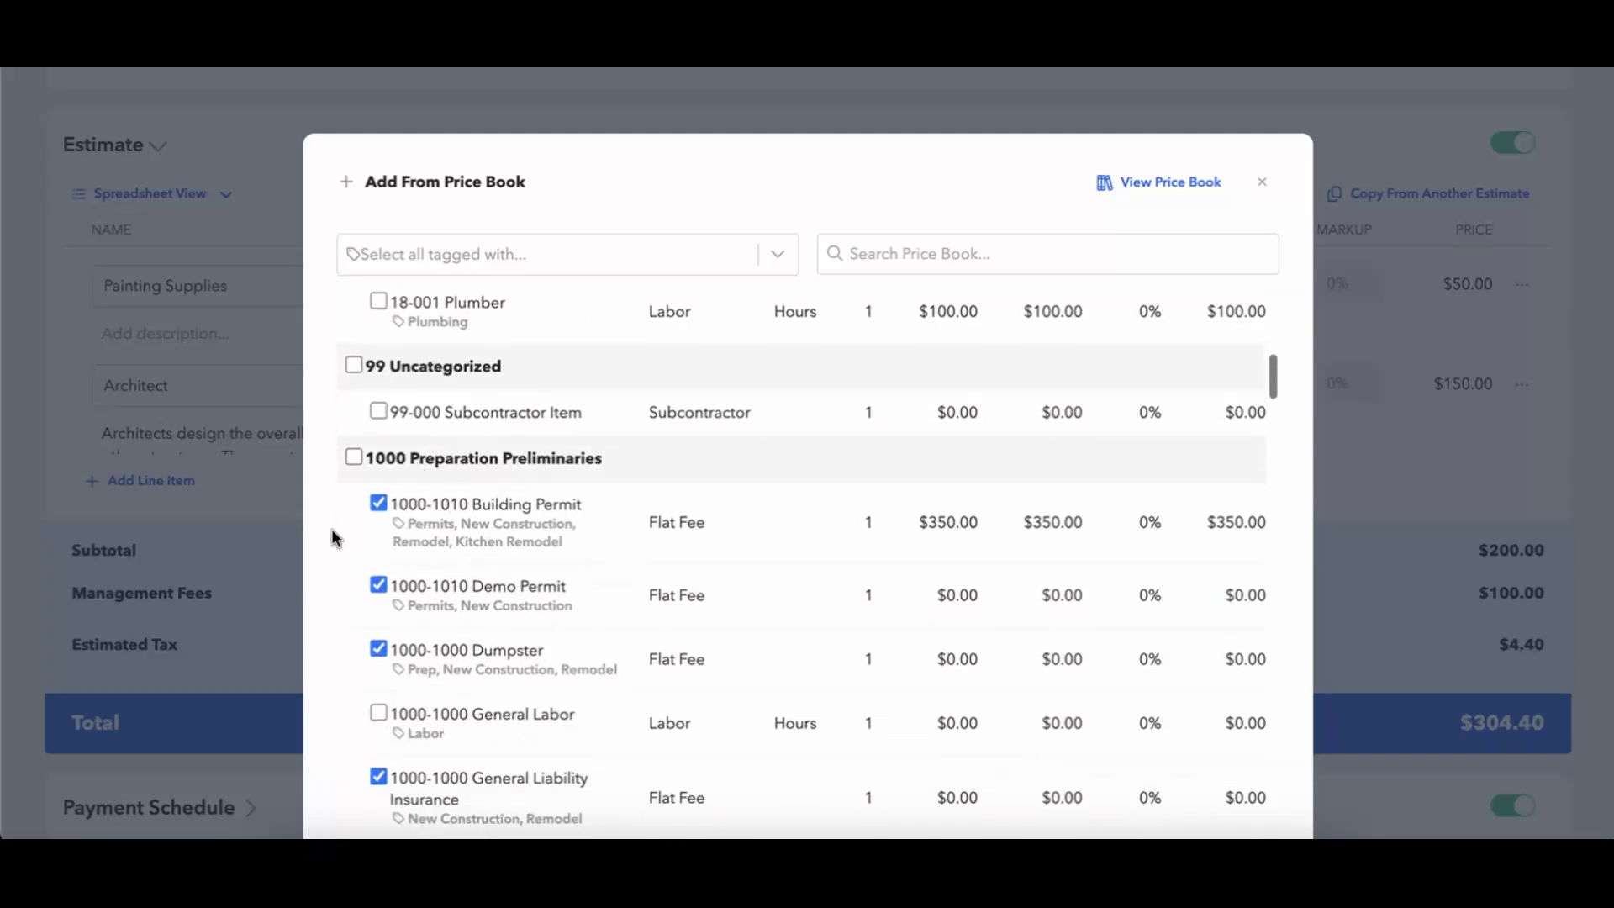
scroll(600, 528, down, 4)
scroll(600, 528, down, 3)
scroll(600, 528, up, 16)
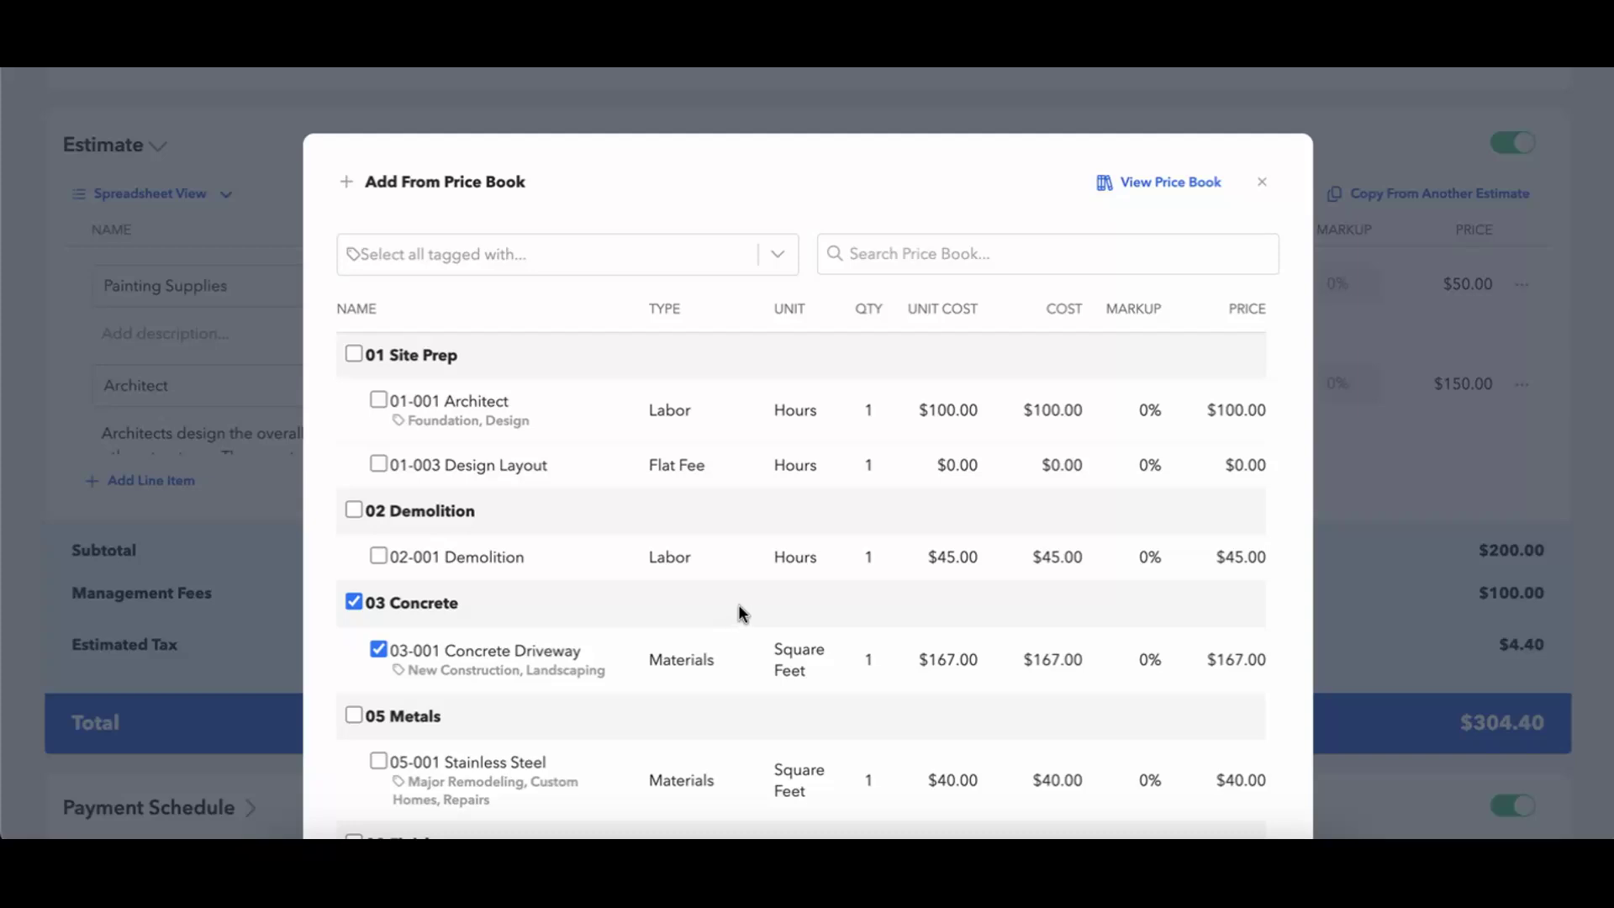
click(773, 254)
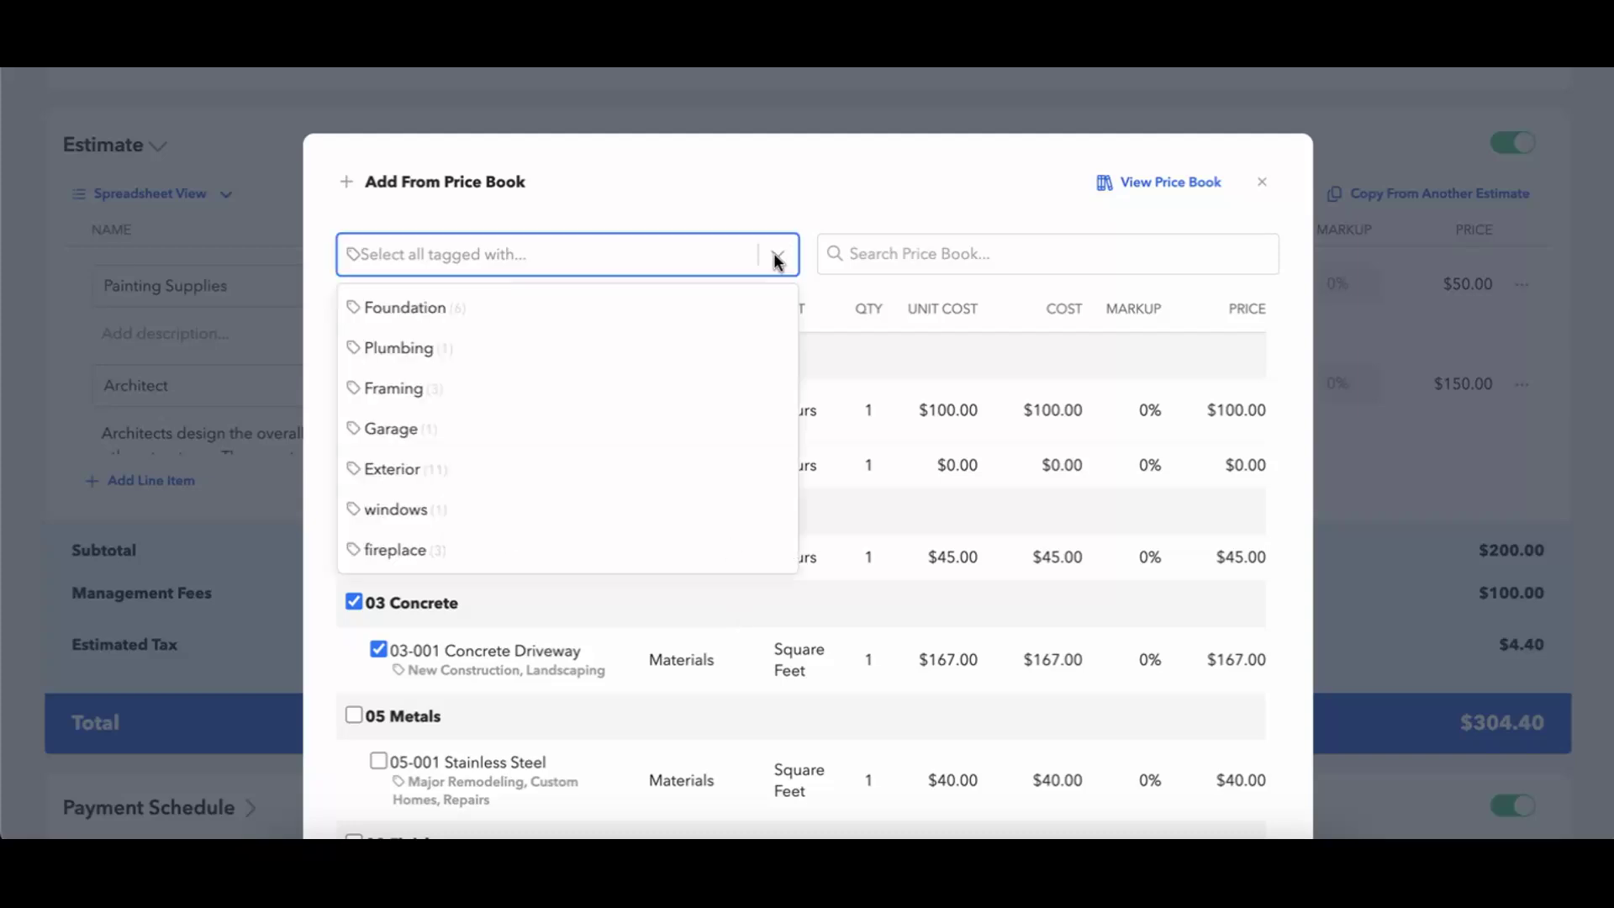
click(606, 356)
click(705, 254)
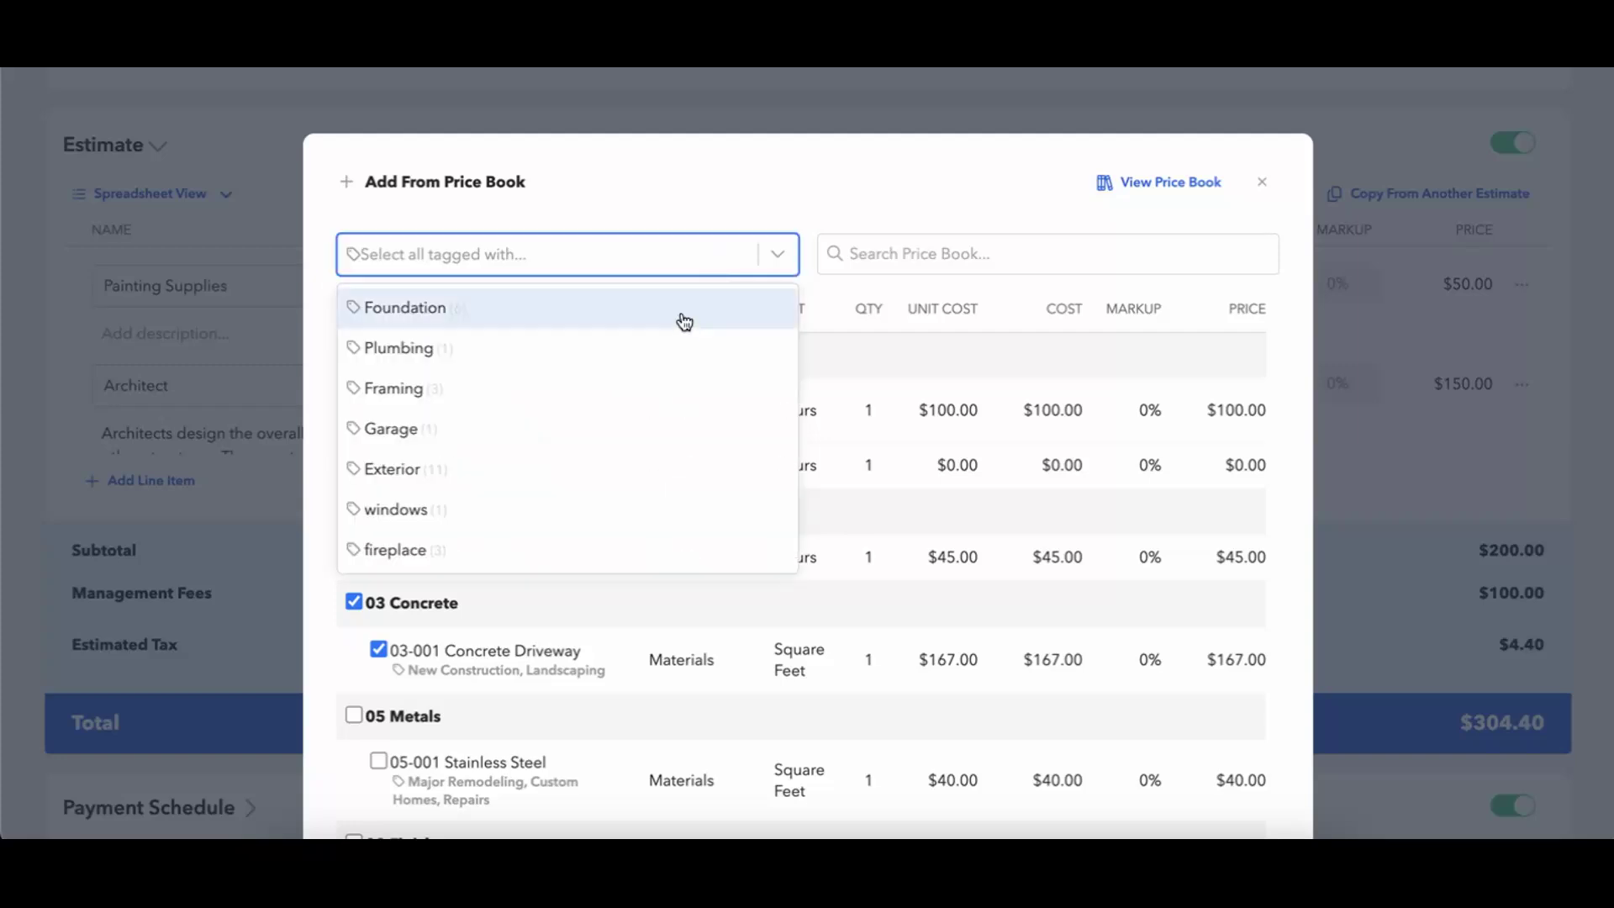
click(684, 319)
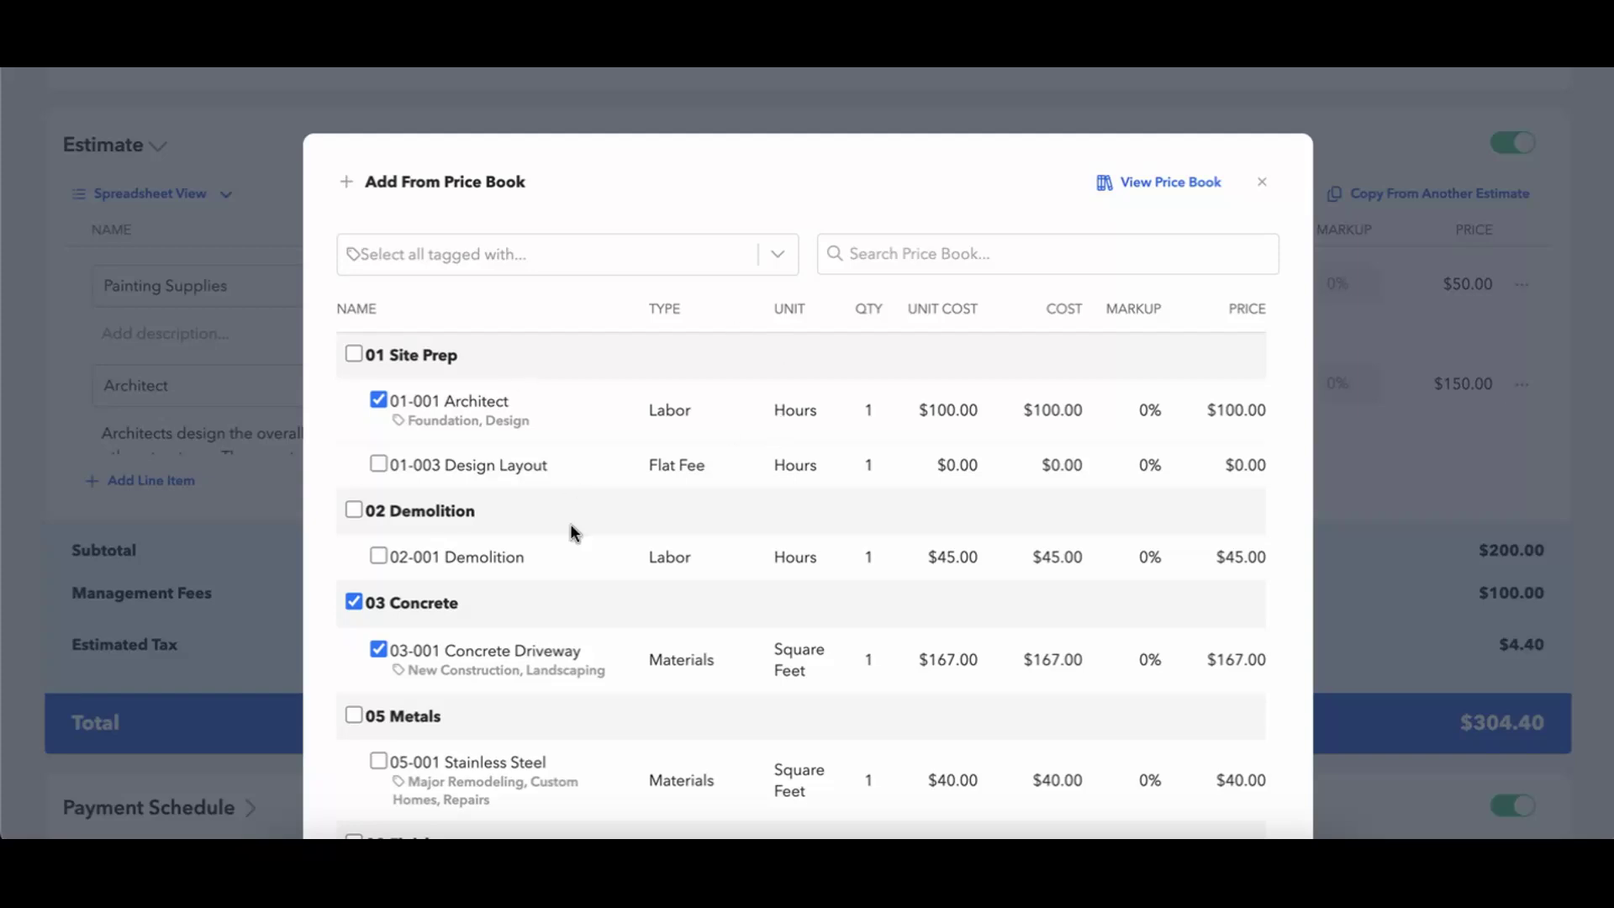
Include Design Layout and Footer Labor in the Price Book selection and add all selected items to the estimate.
scroll(584, 532, down, 1)
click(377, 448)
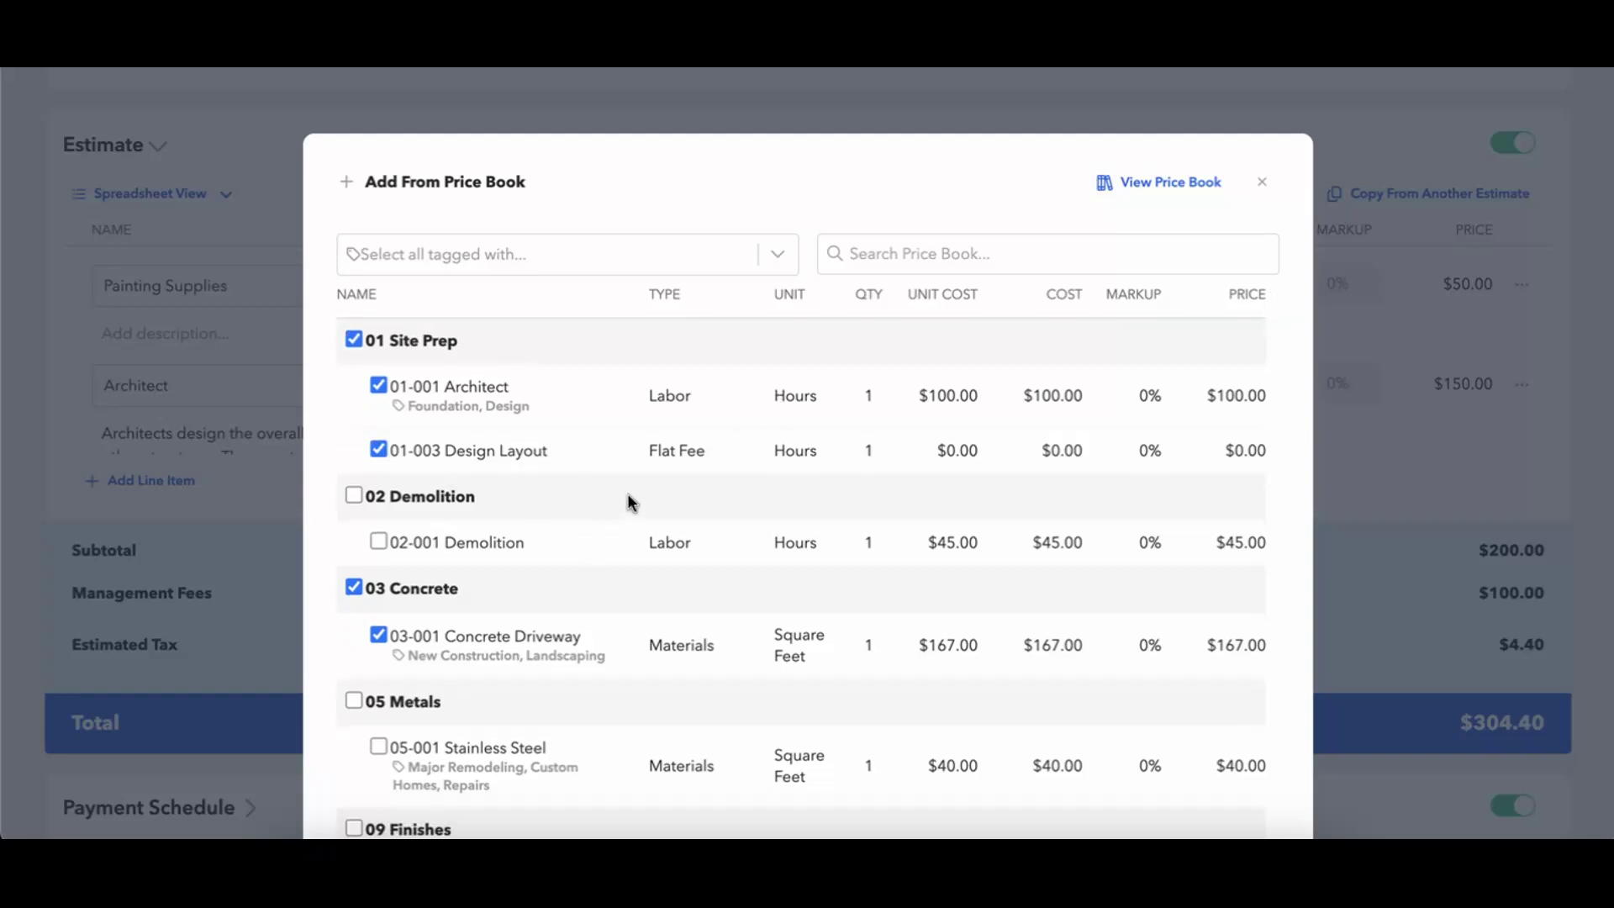
scroll(627, 498, down, 5)
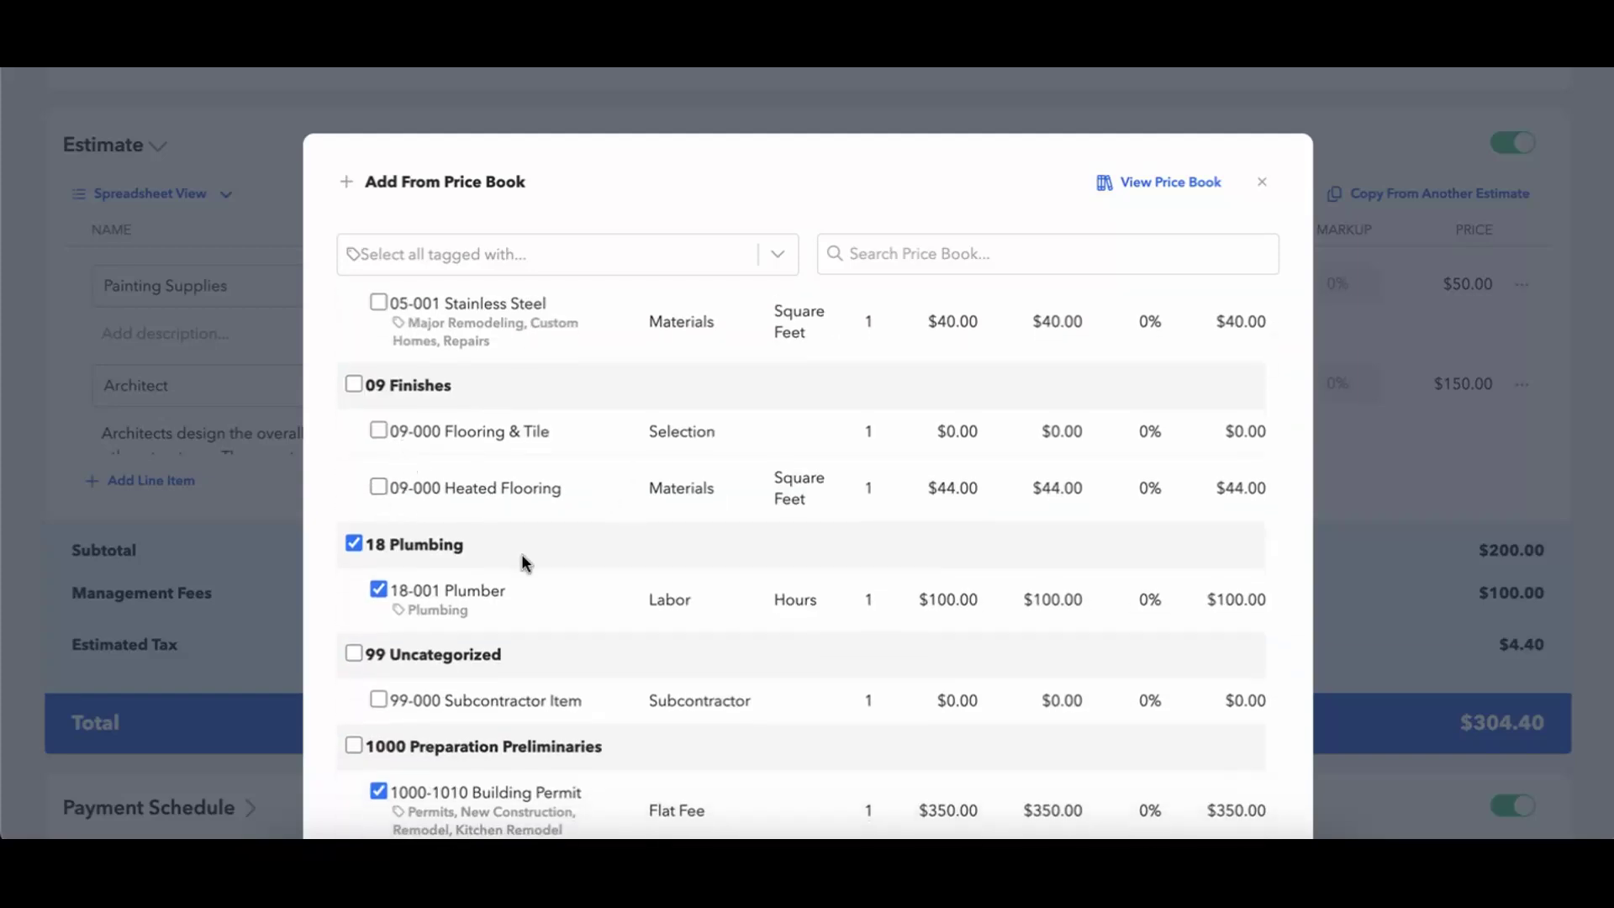
scroll(478, 517, down, 10)
scroll(532, 567, down, 6)
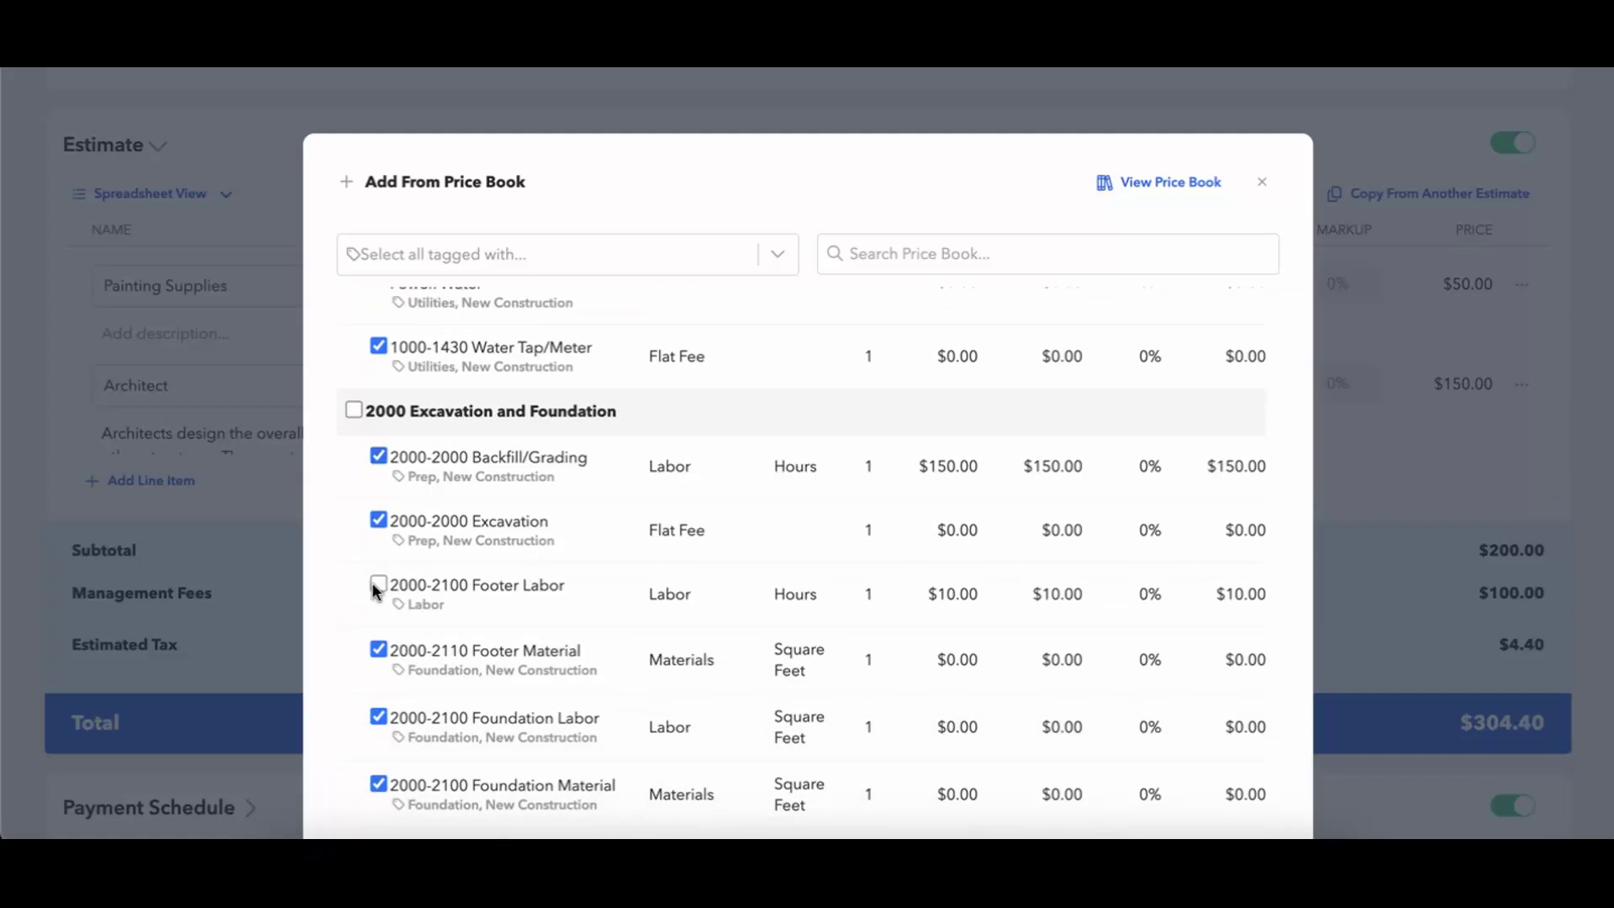
scroll(744, 682, down, 20)
scroll(745, 691, down, 15)
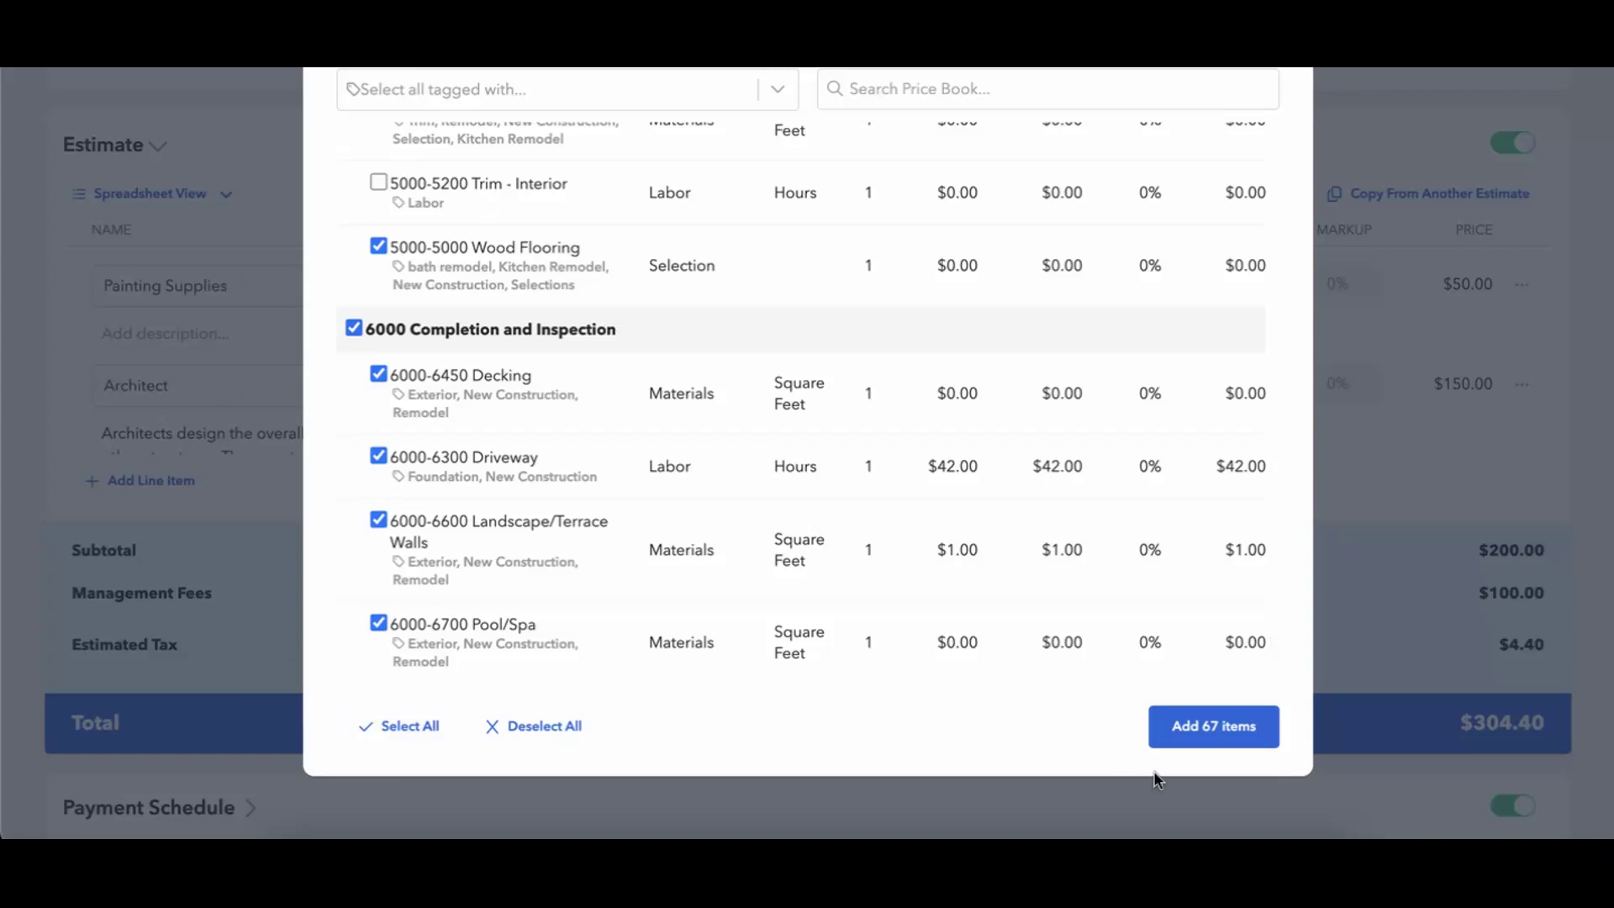
click(1243, 740)
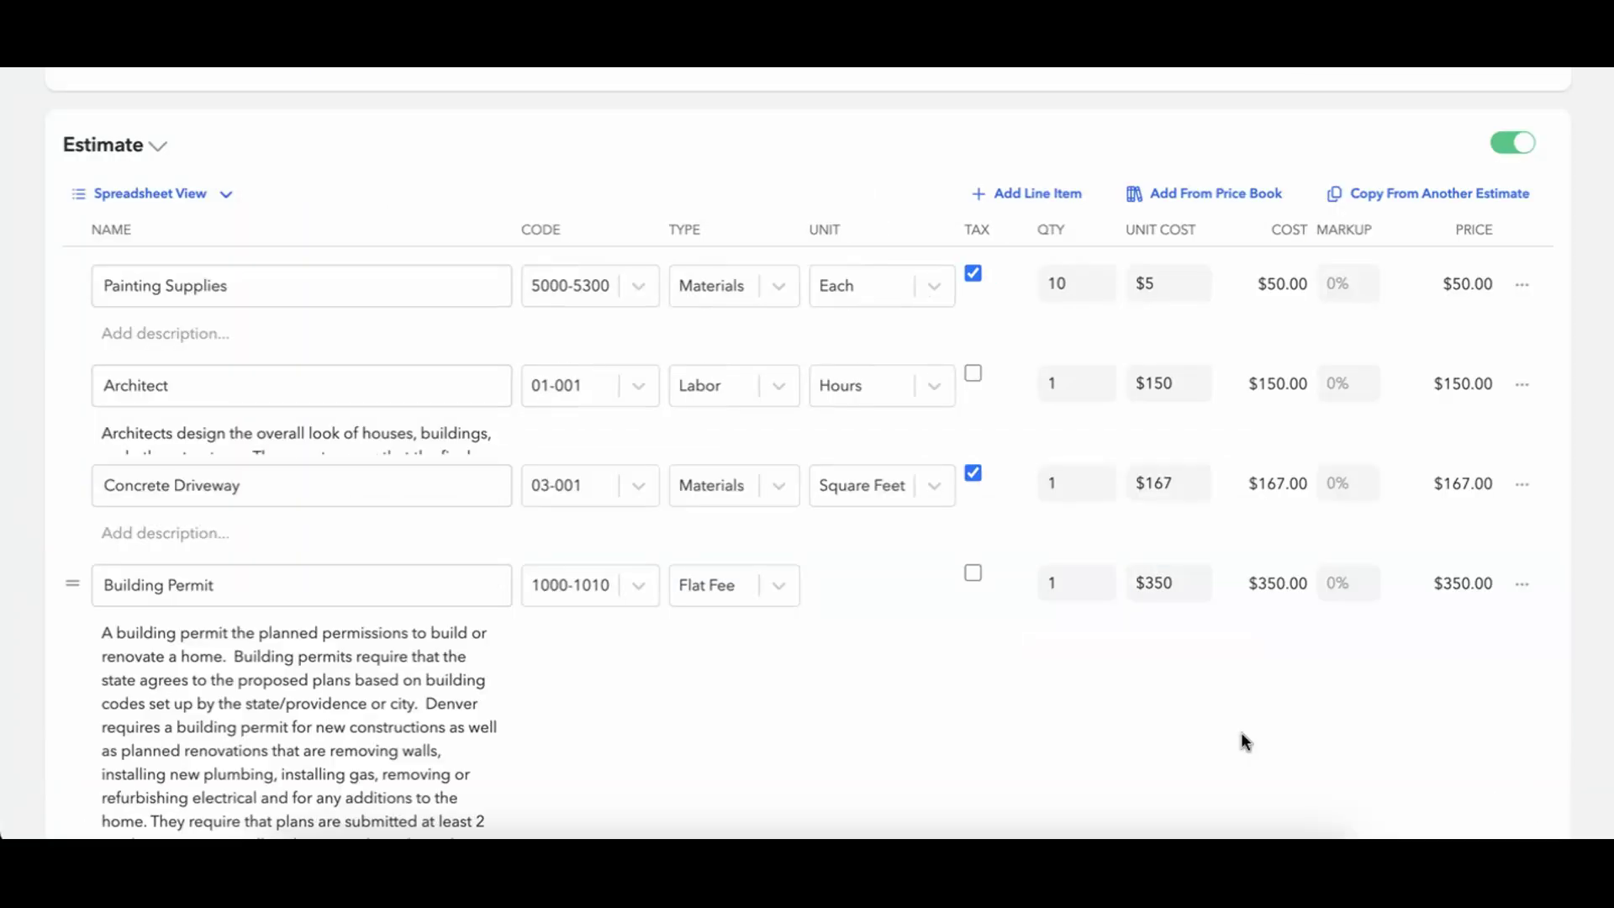
Set the Building Permit line item's unit cost to $355.
scroll(1241, 729, down, 1)
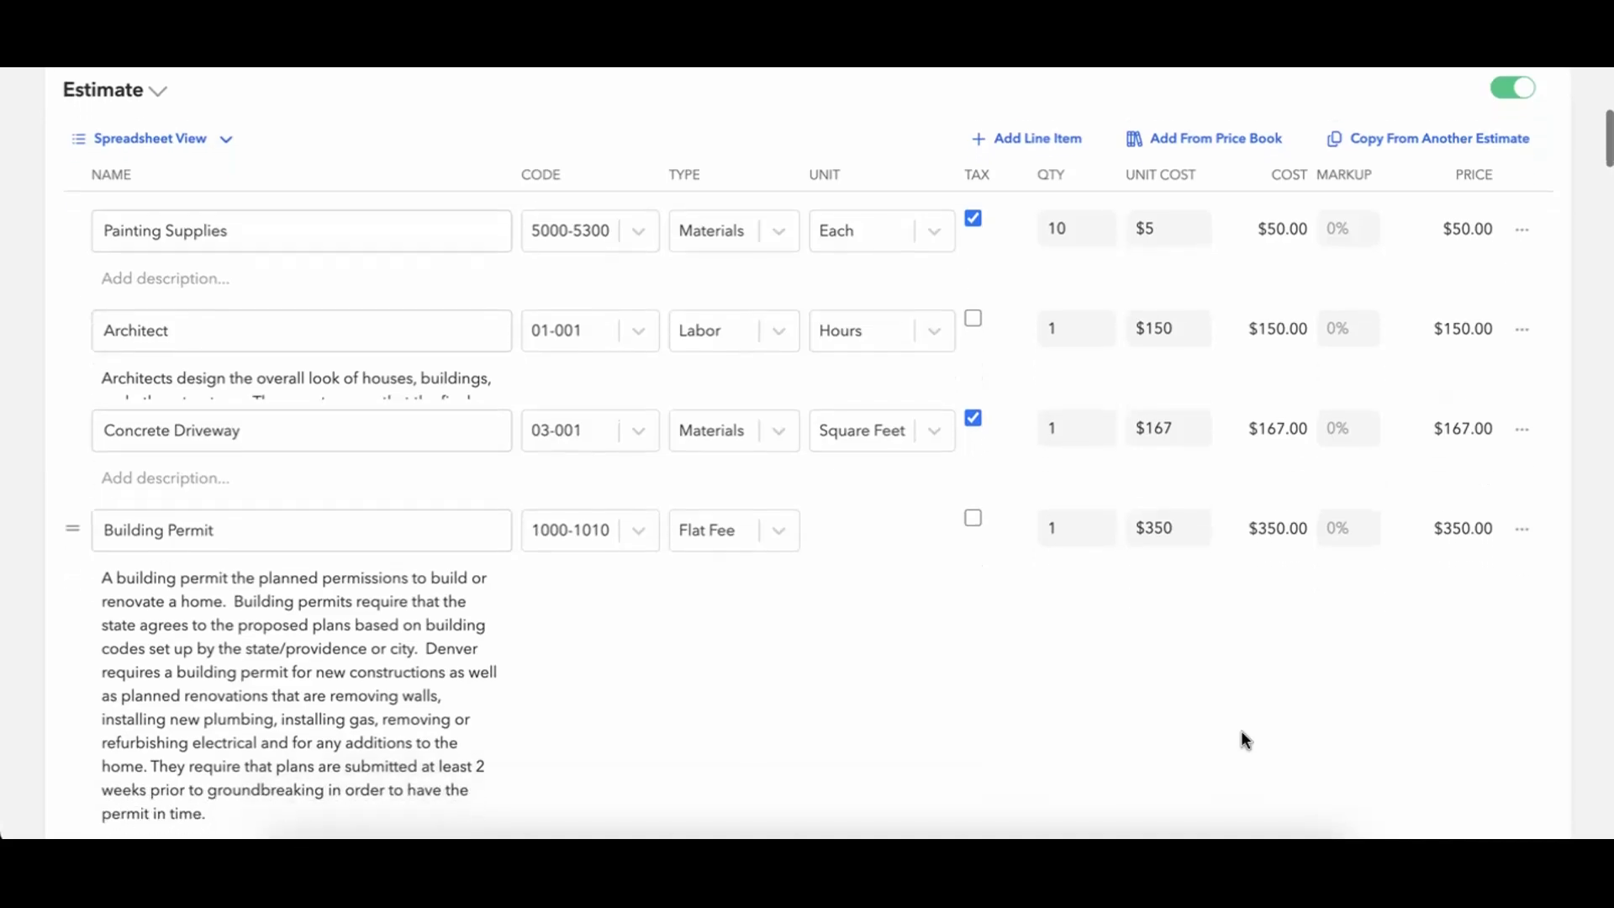
scroll(1243, 740, down, 15)
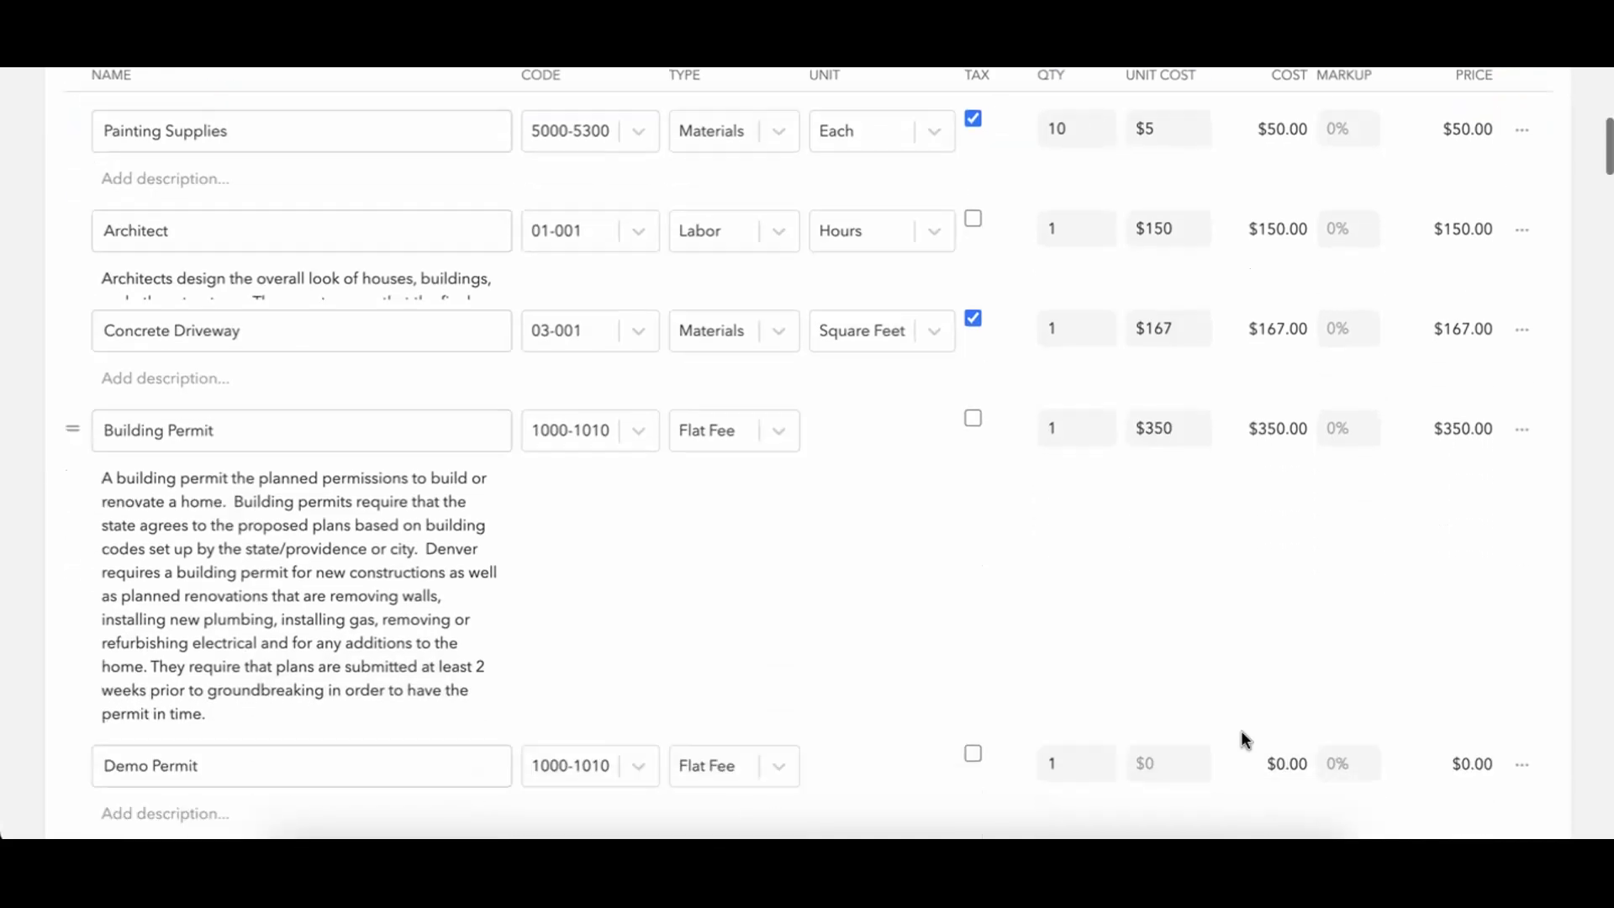
scroll(1243, 735, down, 15)
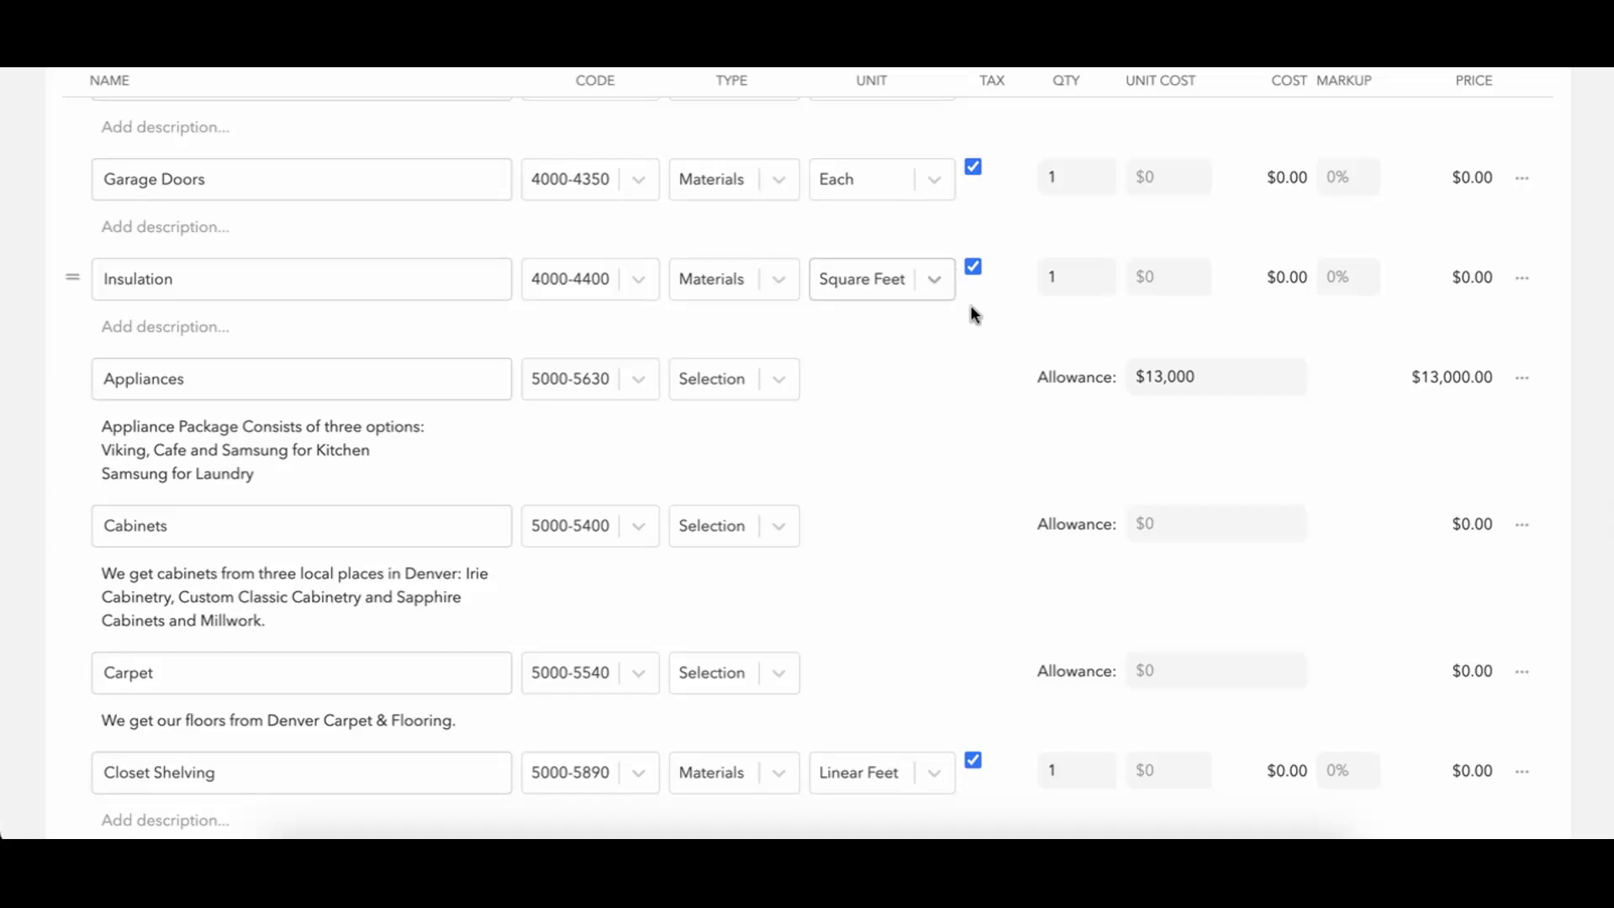
scroll(1145, 352, up, 15)
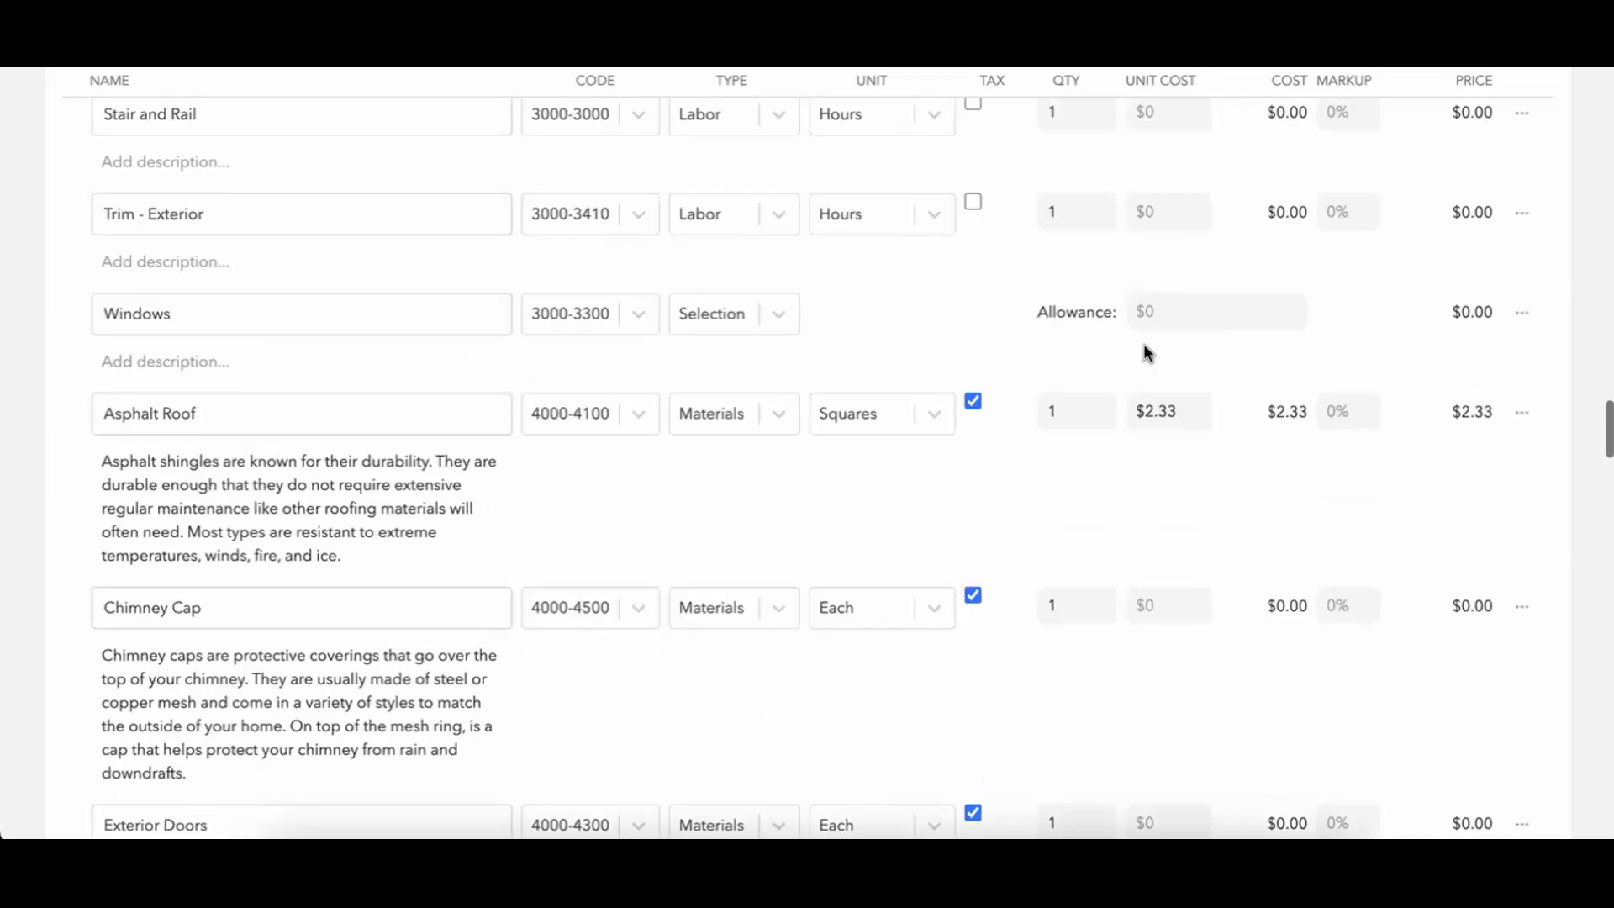
scroll(1144, 346, up, 20)
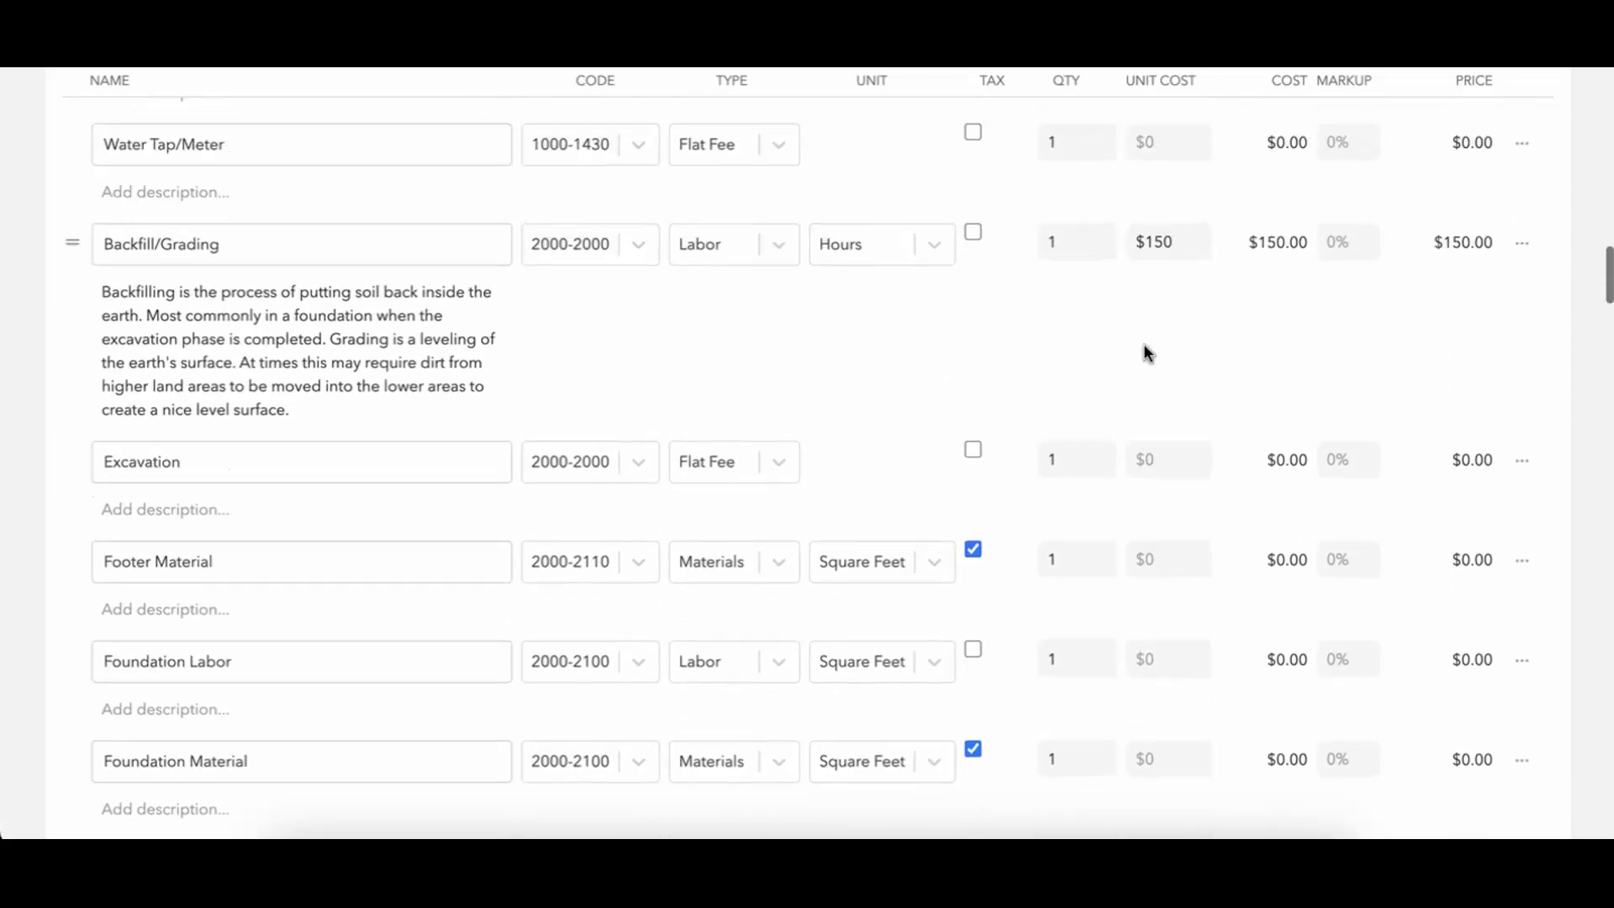
scroll(1148, 351, up, 10)
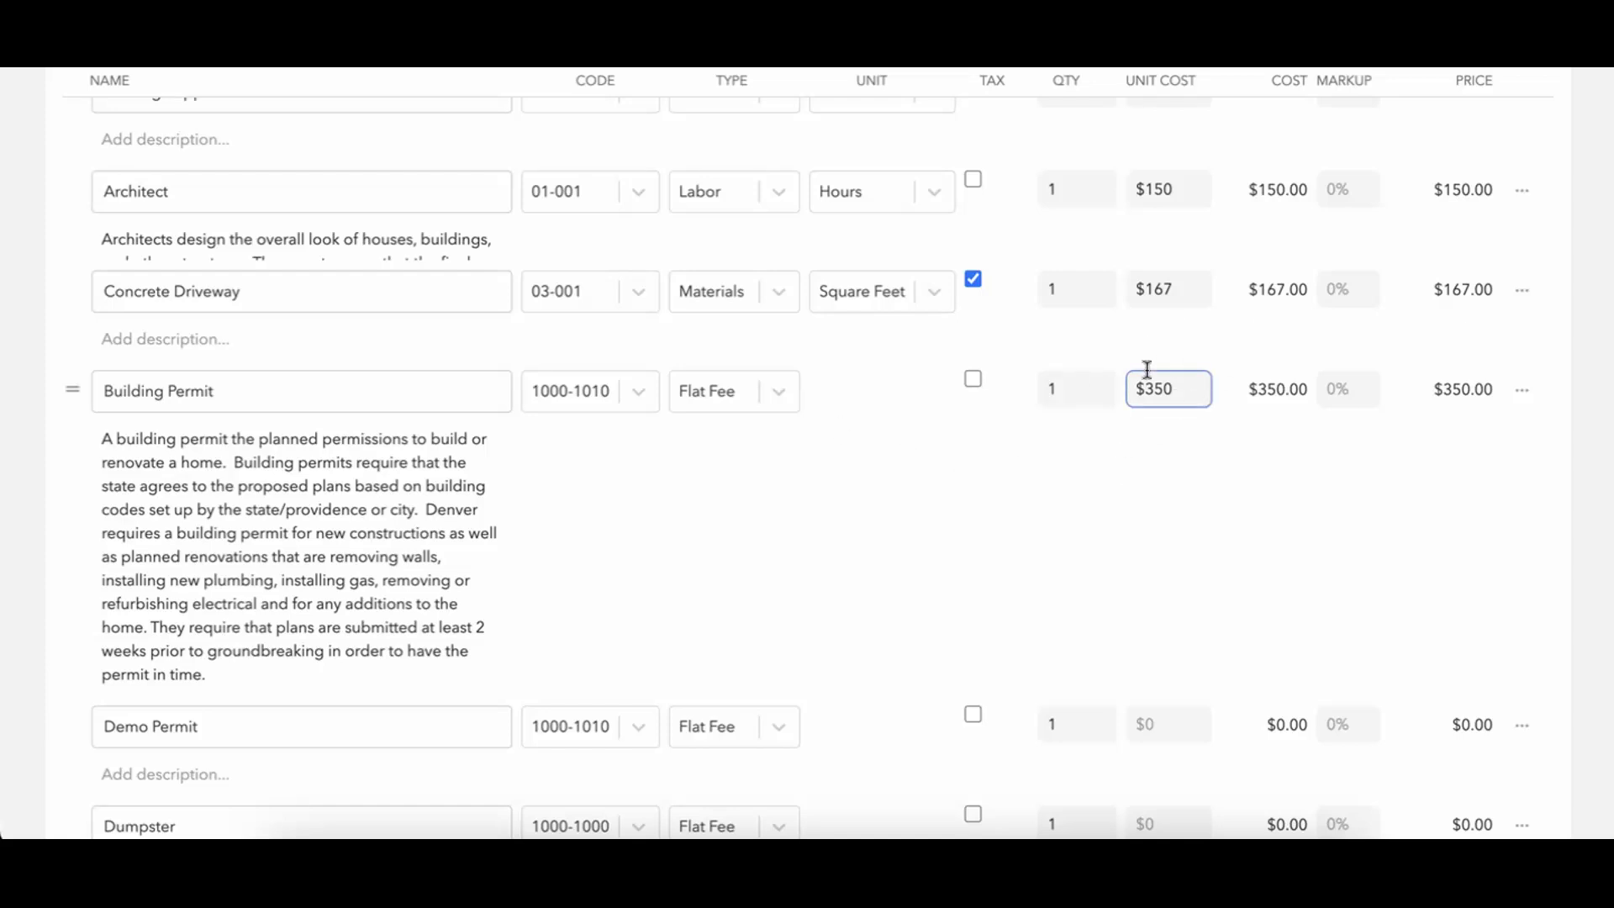
click(1184, 385)
key(BackSpace)
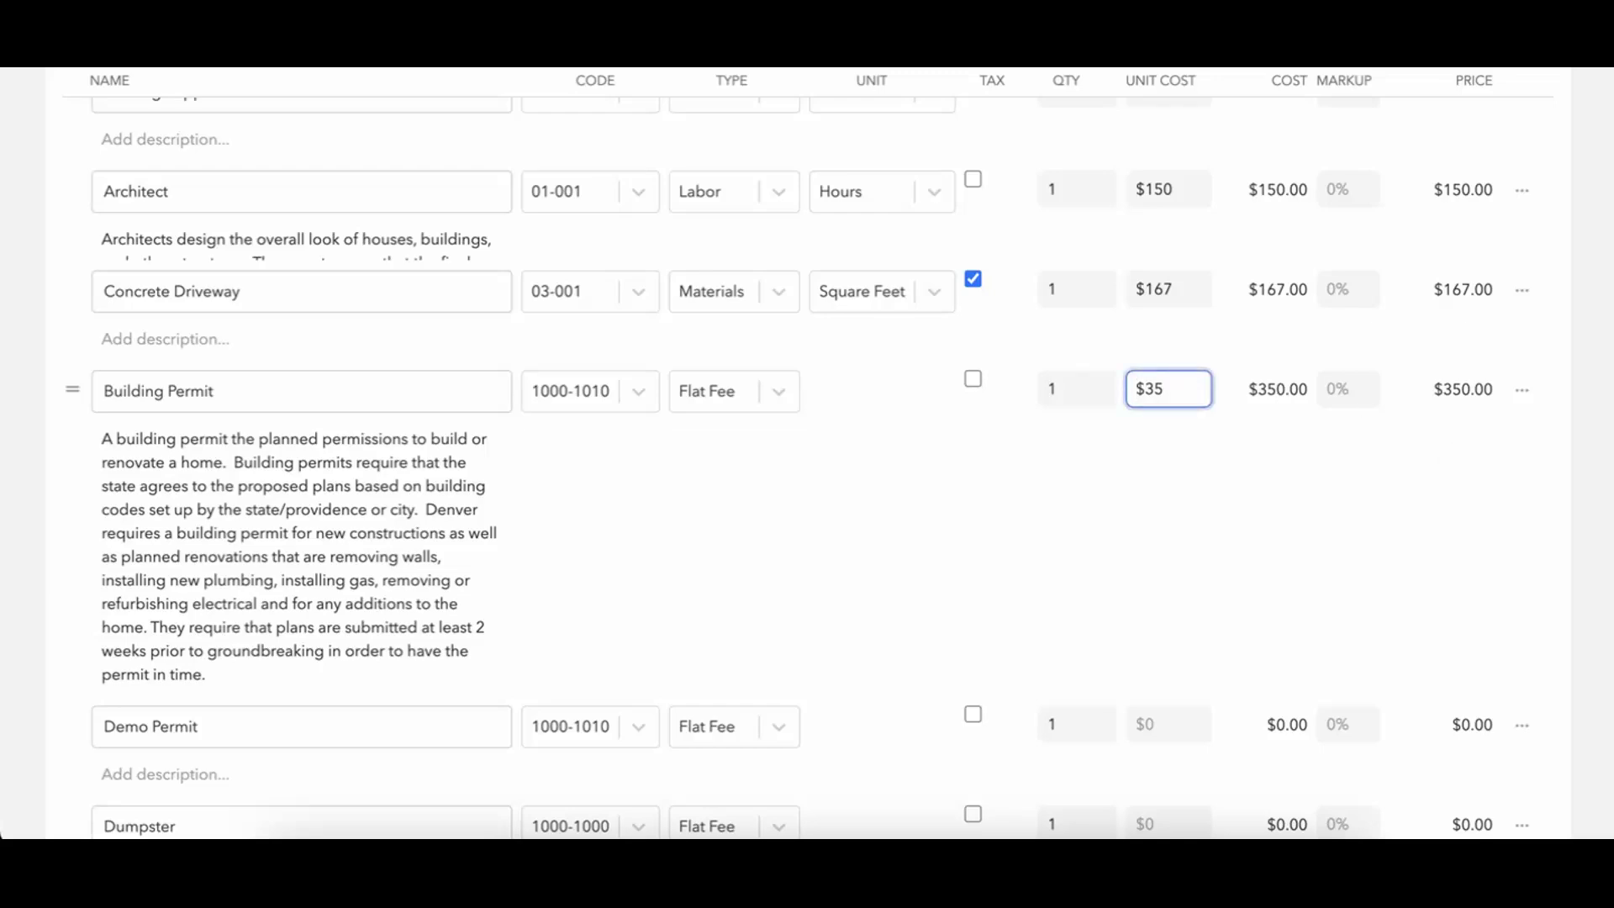
text(5)
click(1243, 477)
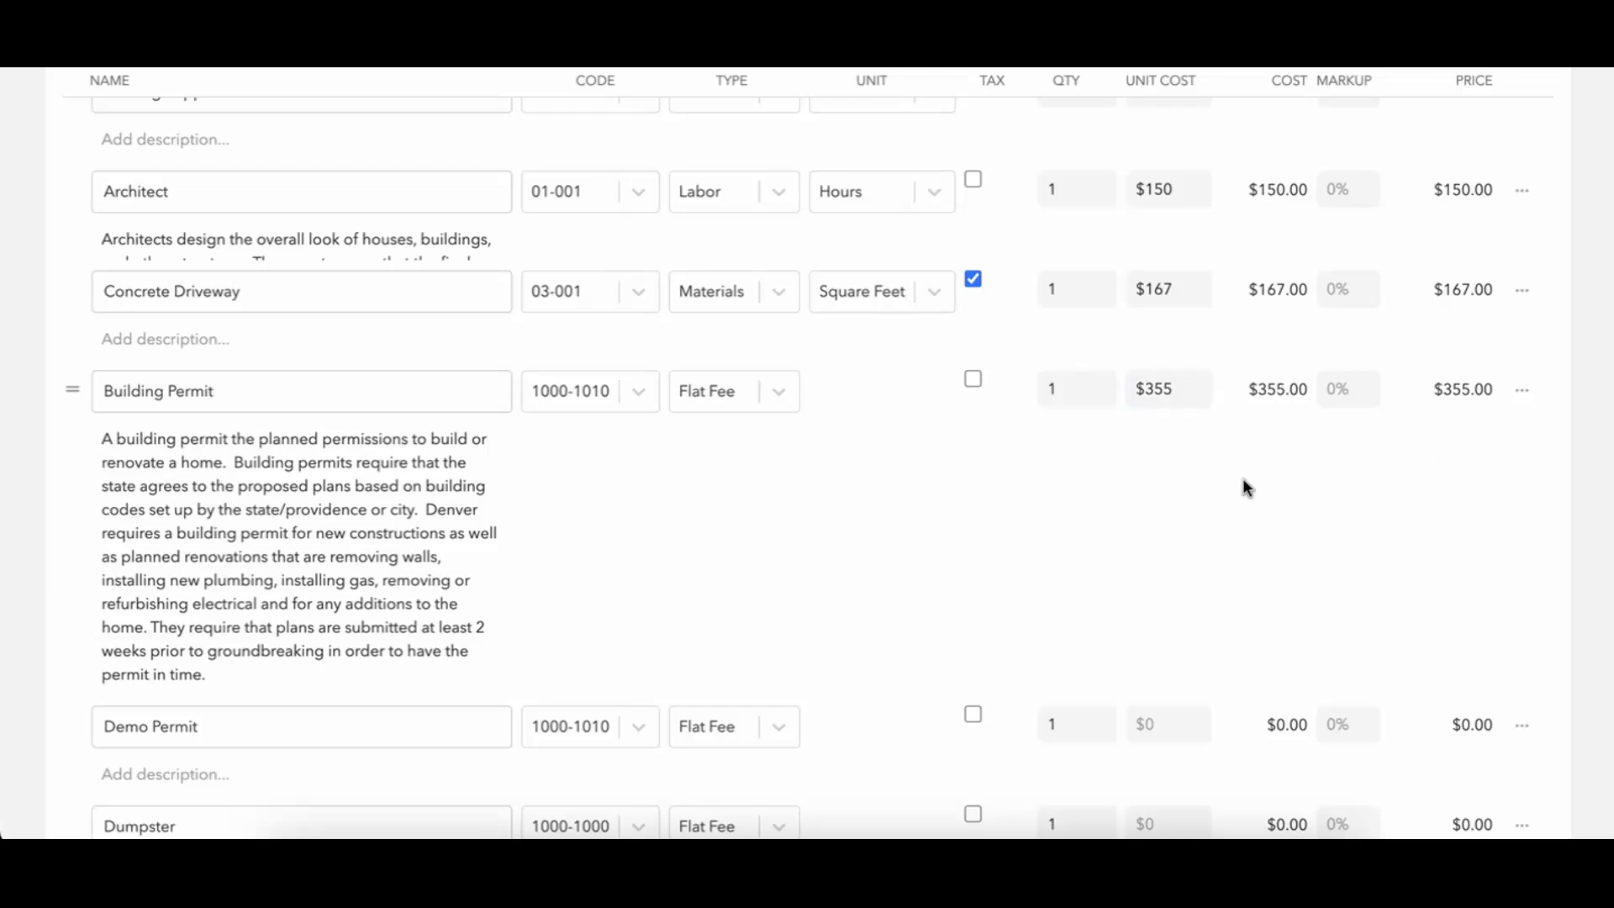
Copy the line items from the Truesdale Addition opportunity's estimate into this estimate.
scroll(1243, 477, up, 5)
click(1437, 486)
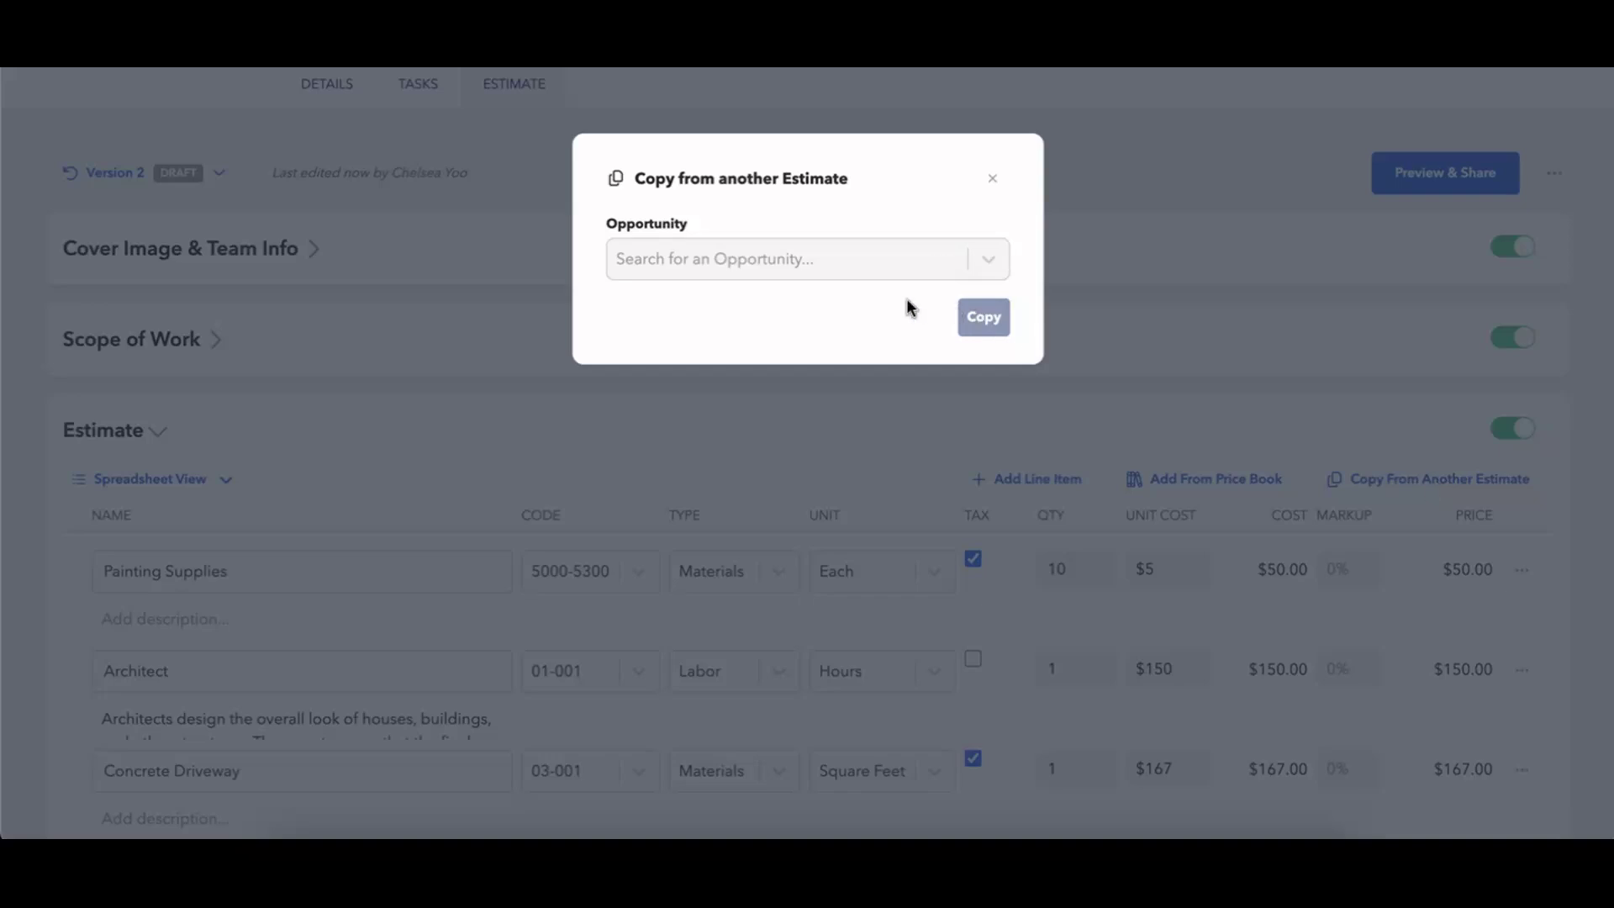
click(968, 278)
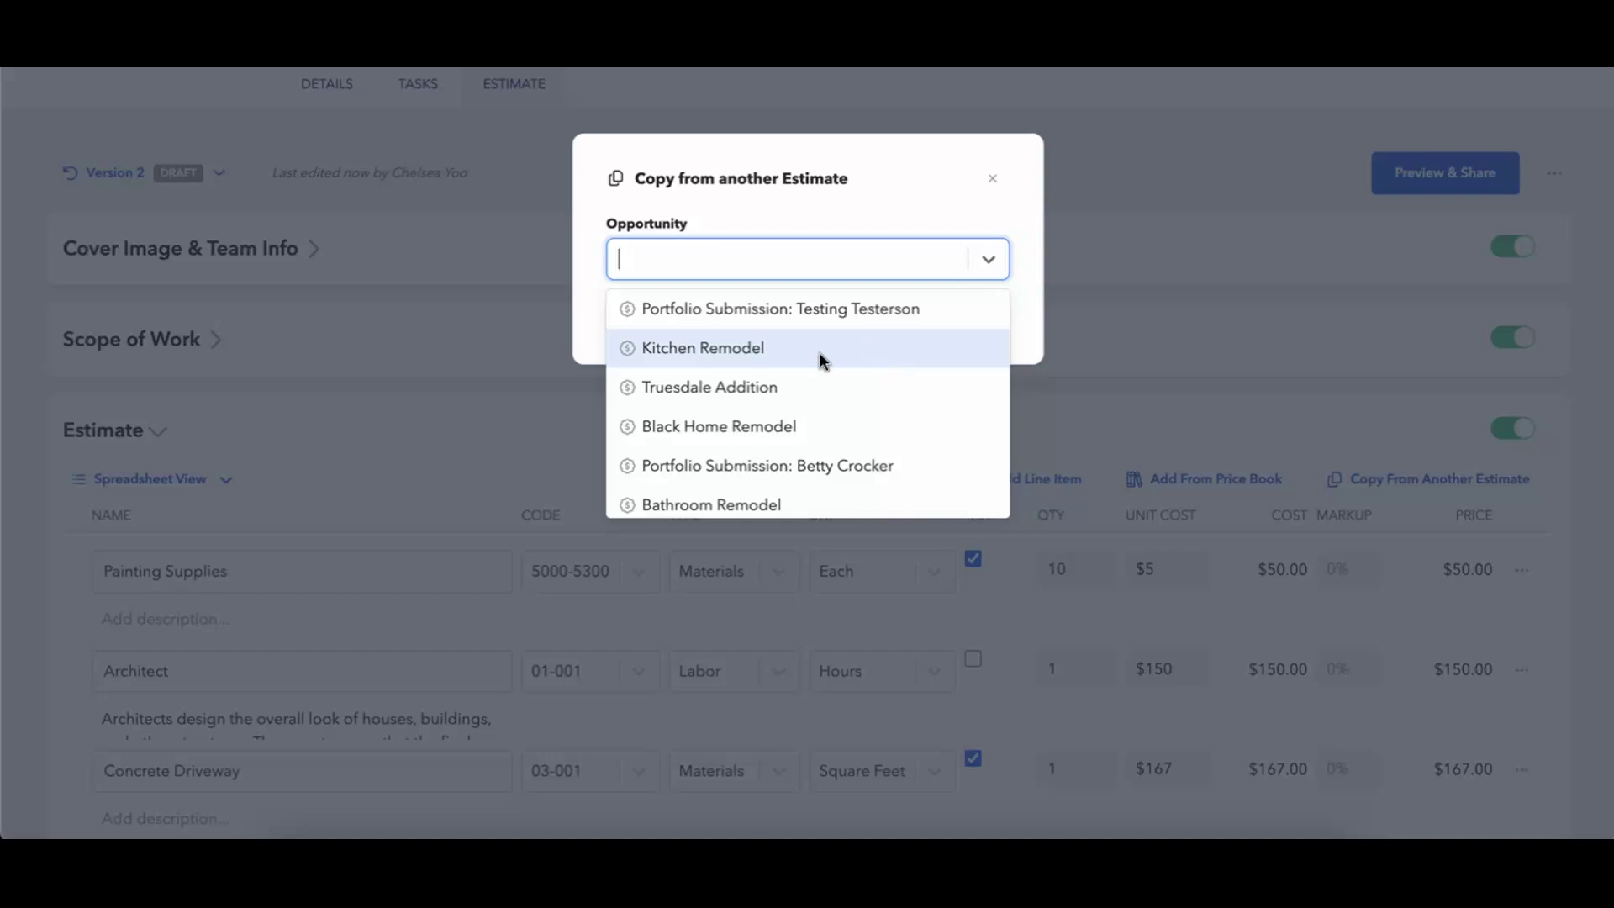
scroll(833, 362, down, 2)
click(799, 331)
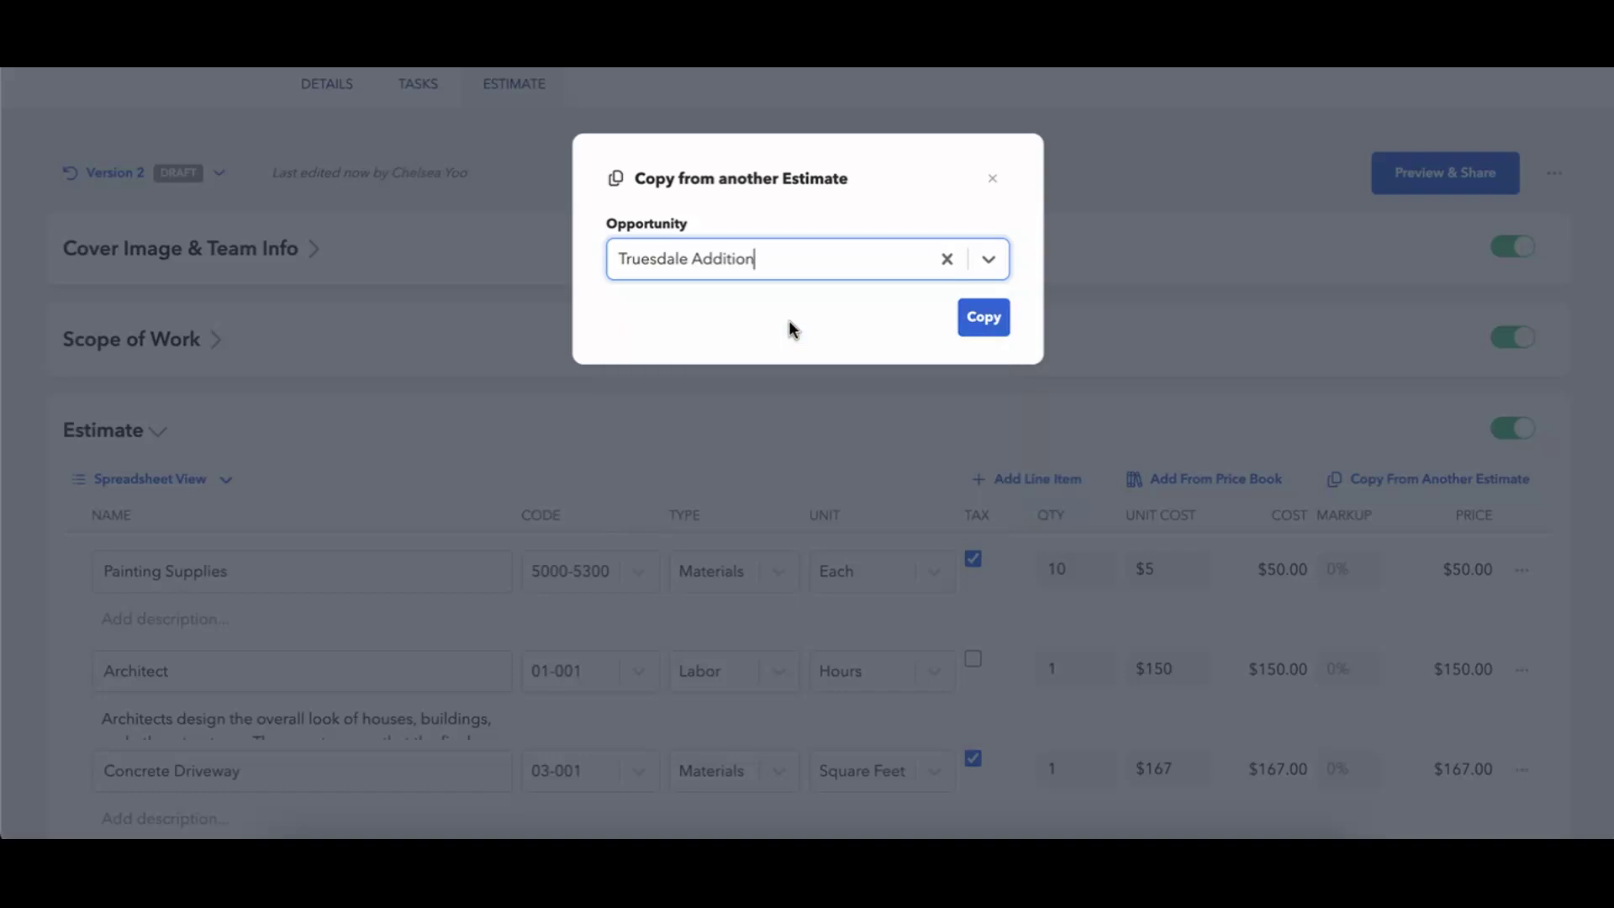
click(987, 316)
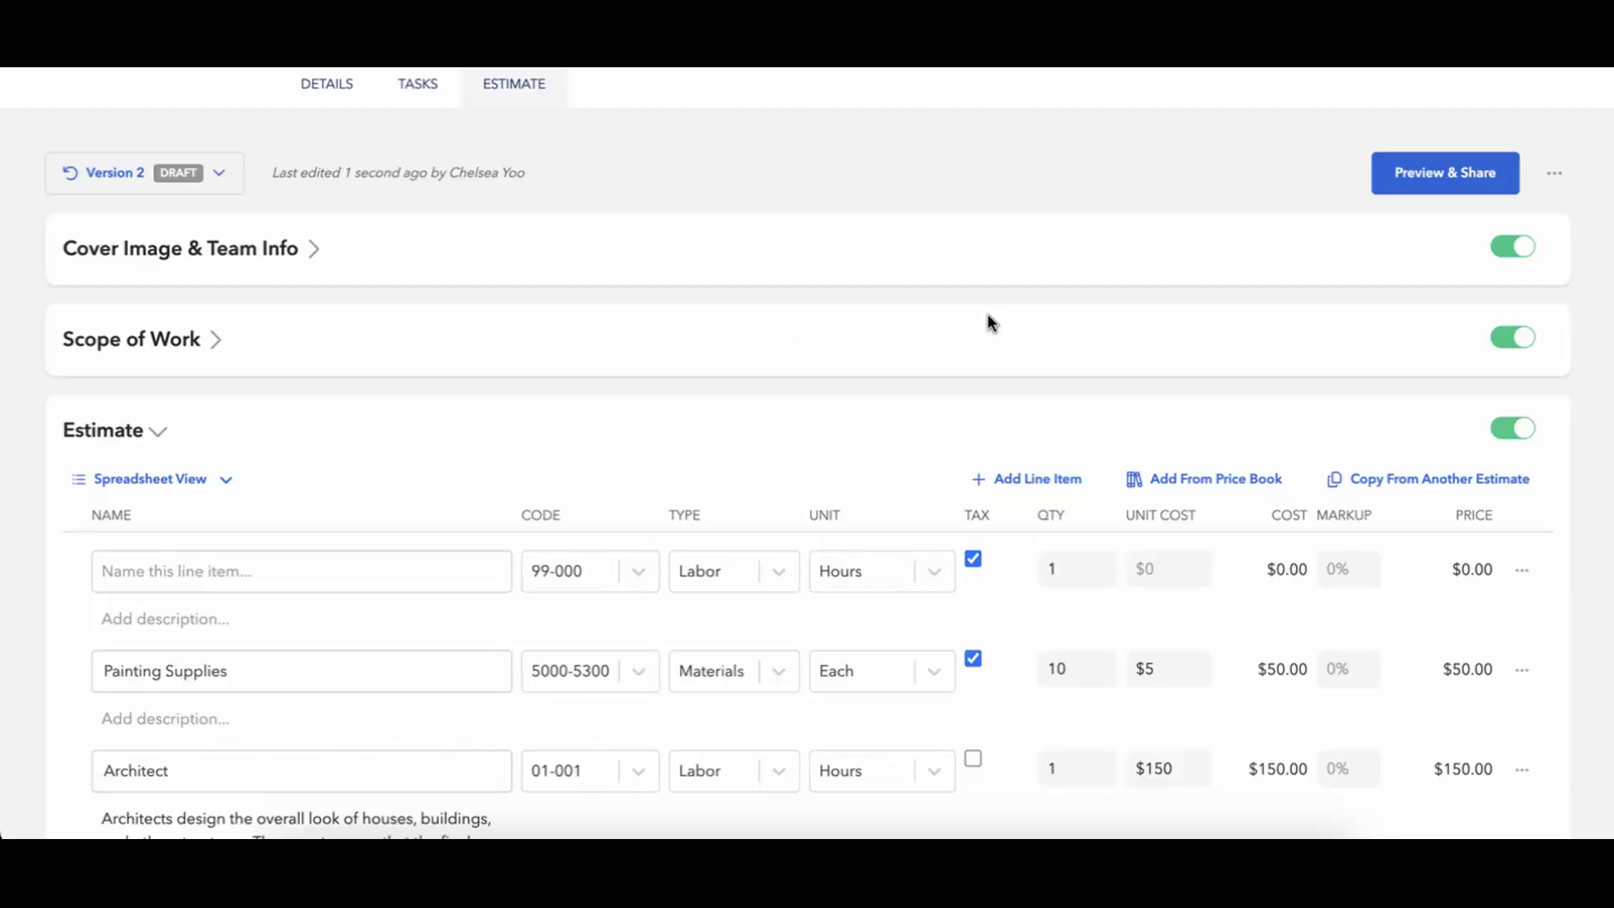
Review the combined line items through to the estimate's subtotal, fees, tax and total.
scroll(1013, 393, down, 2)
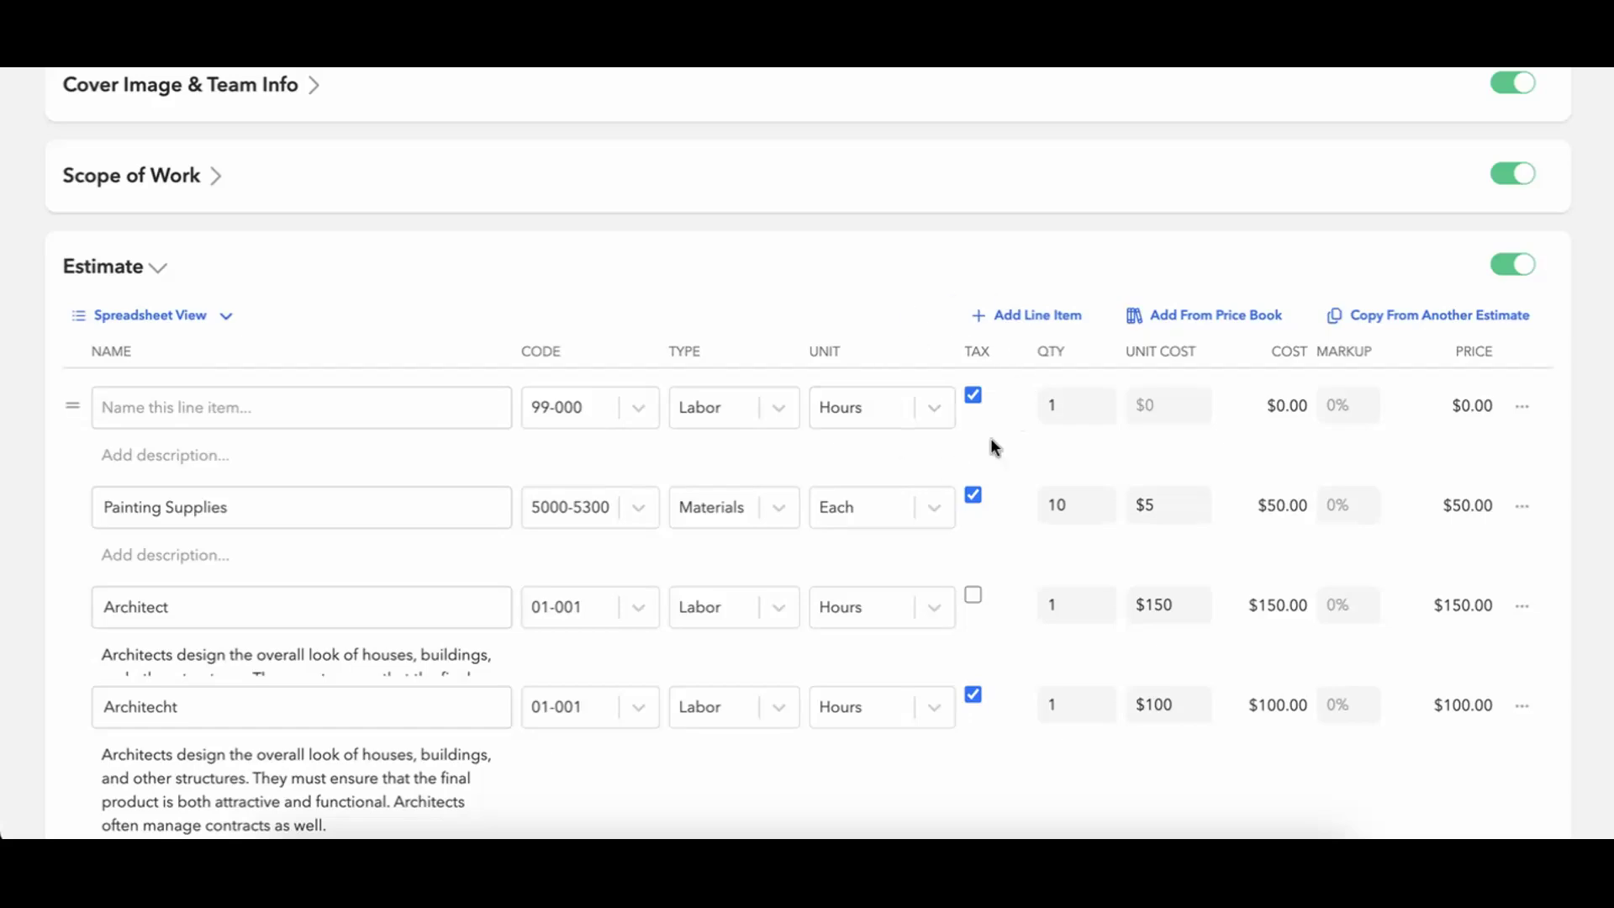
scroll(1002, 438, down, 15)
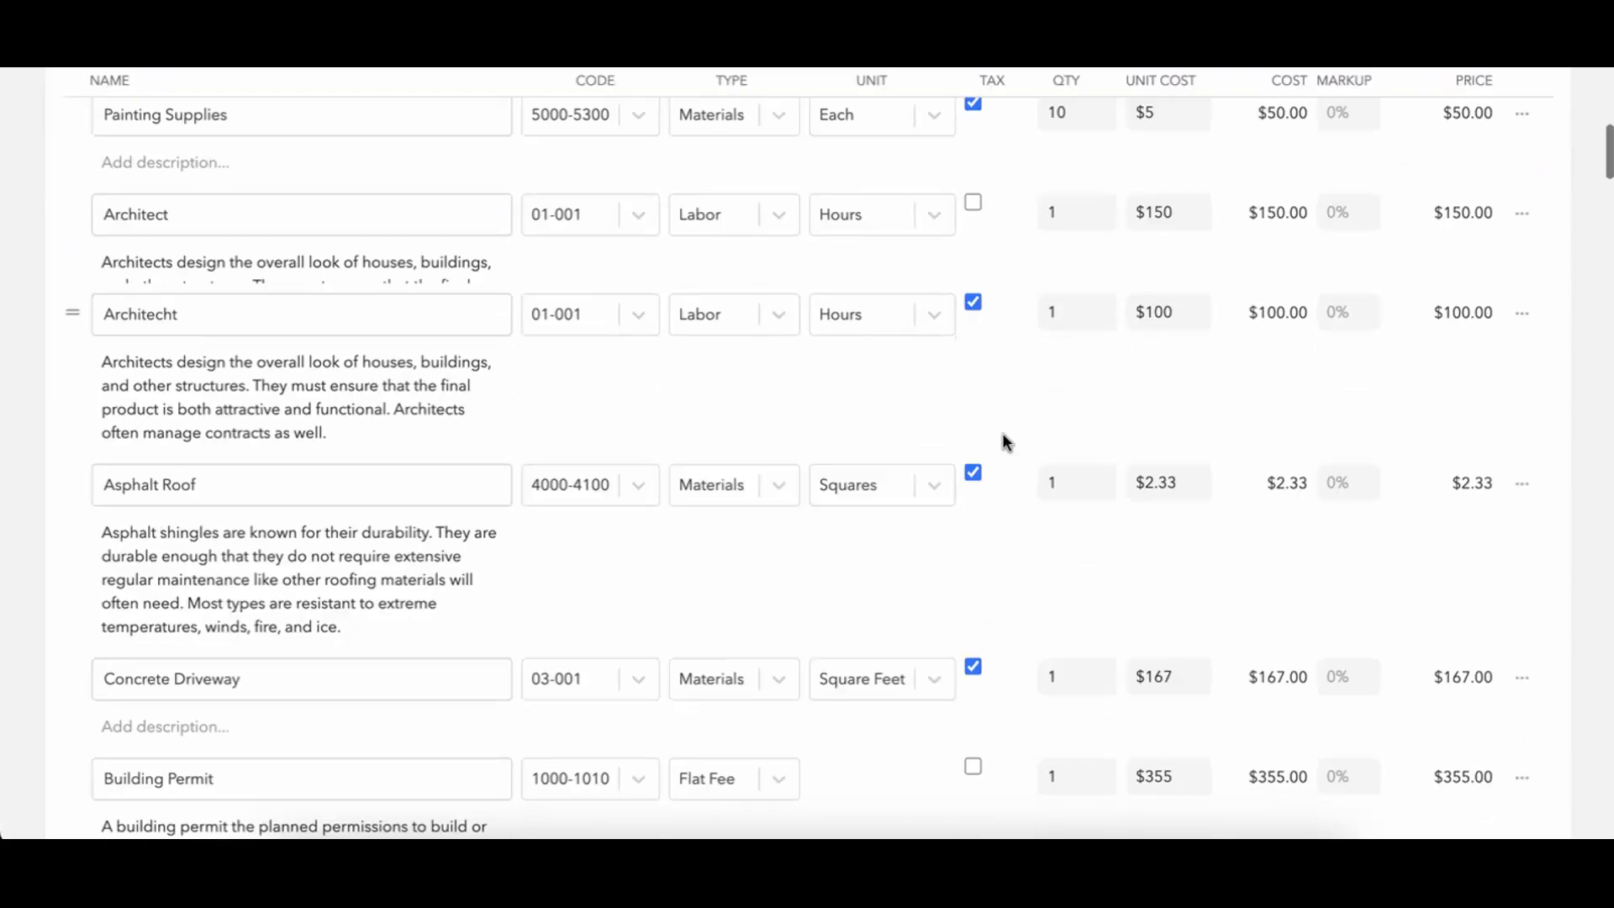
scroll(1005, 442, down, 20)
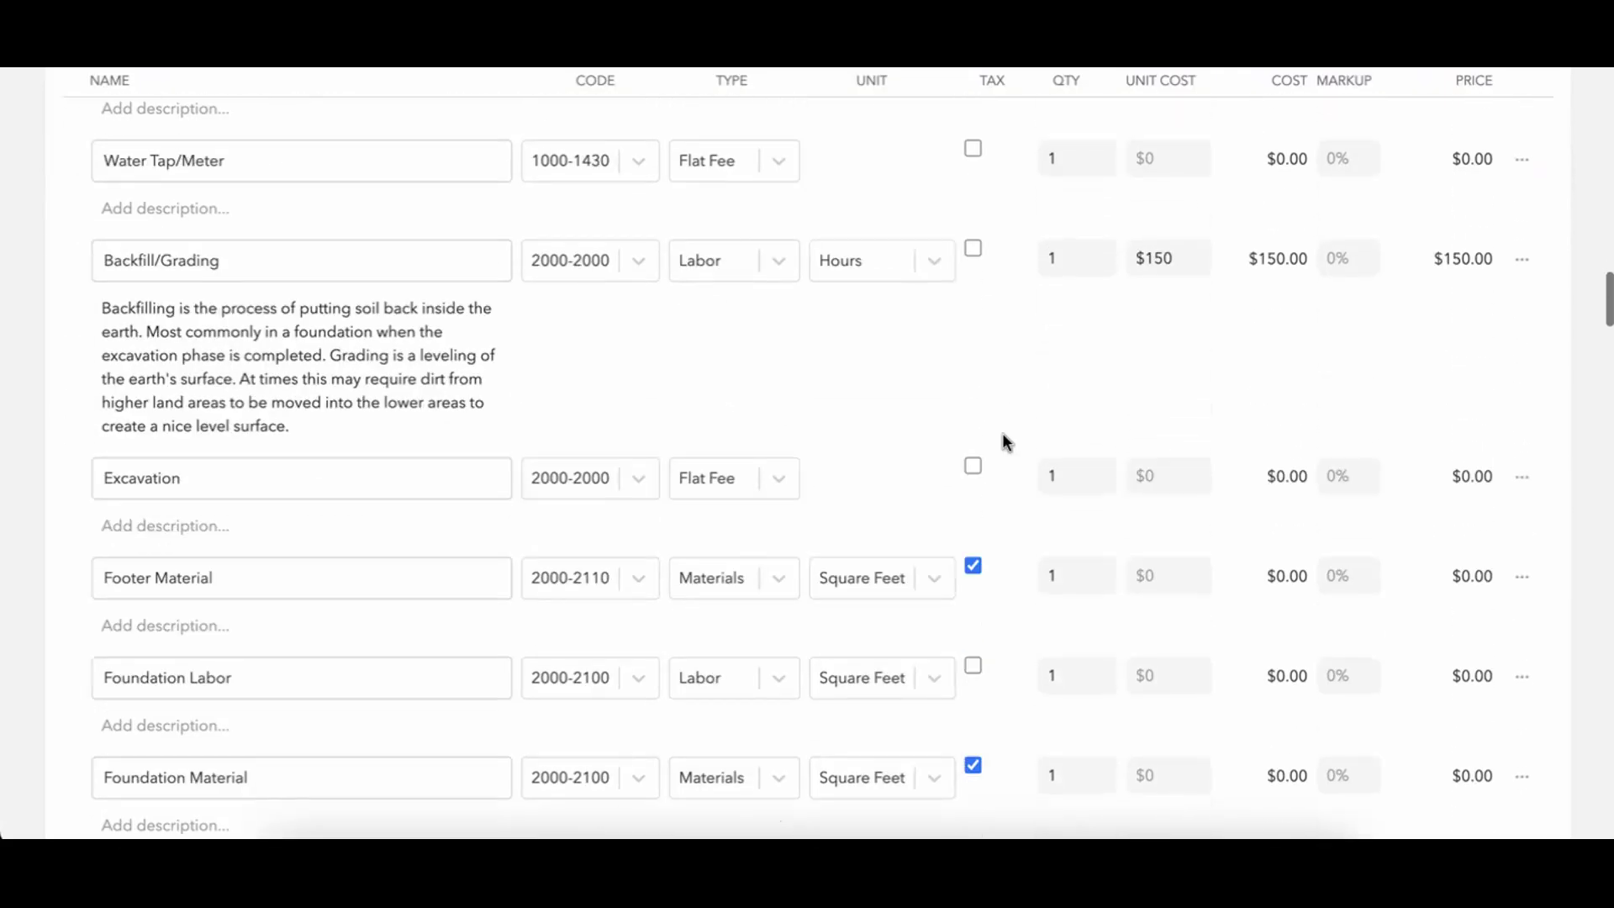
scroll(1006, 442, down, 20)
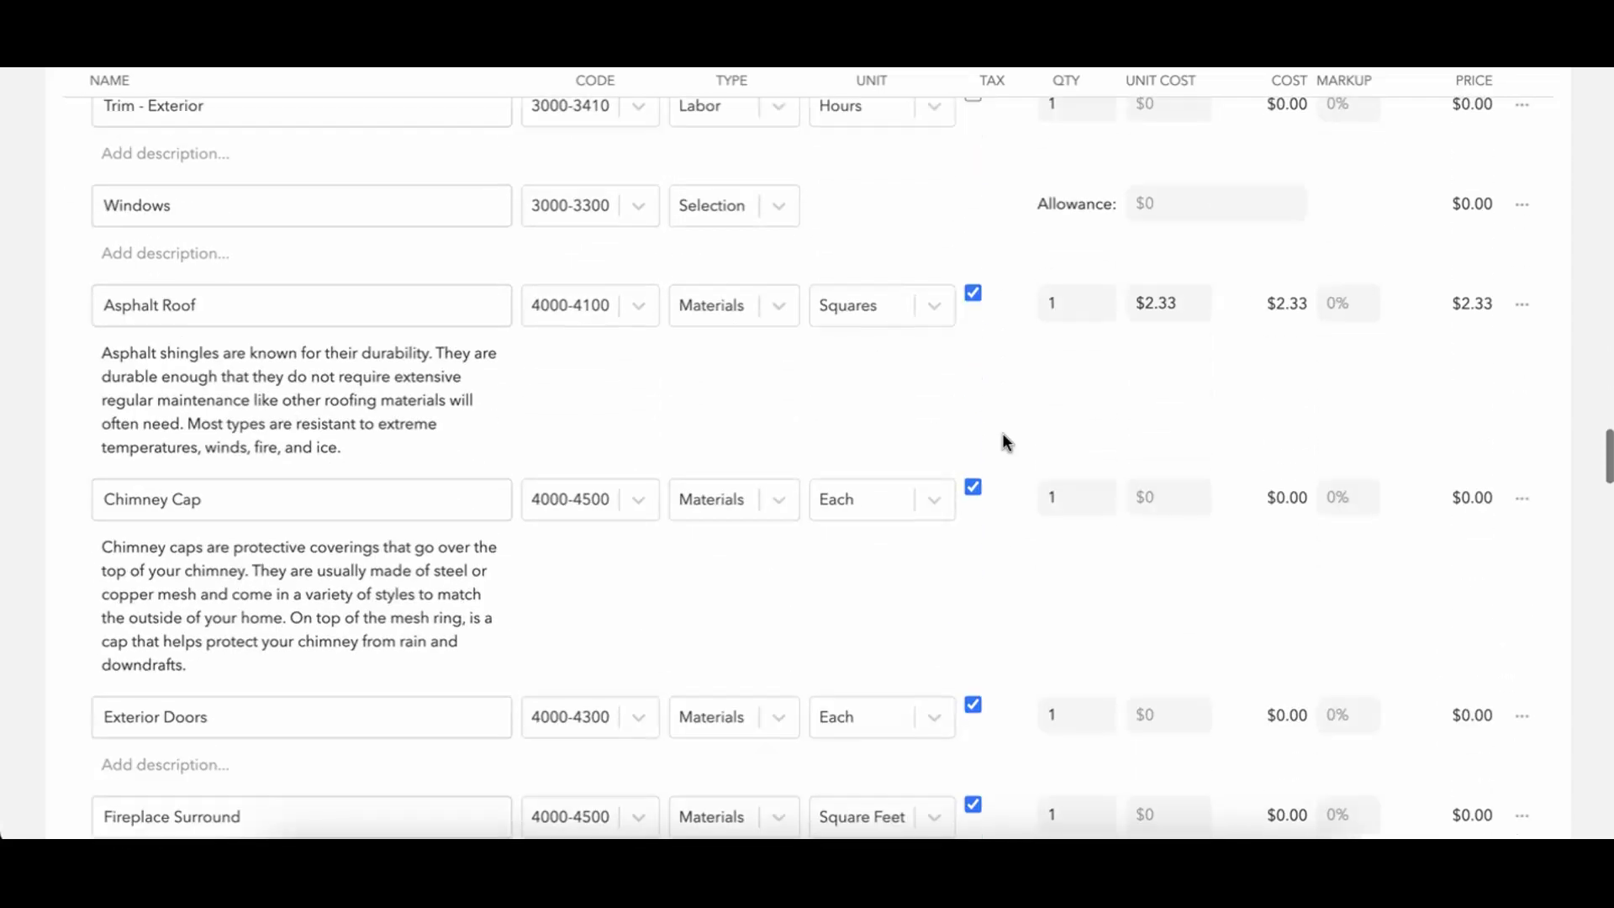
scroll(1005, 443, down, 20)
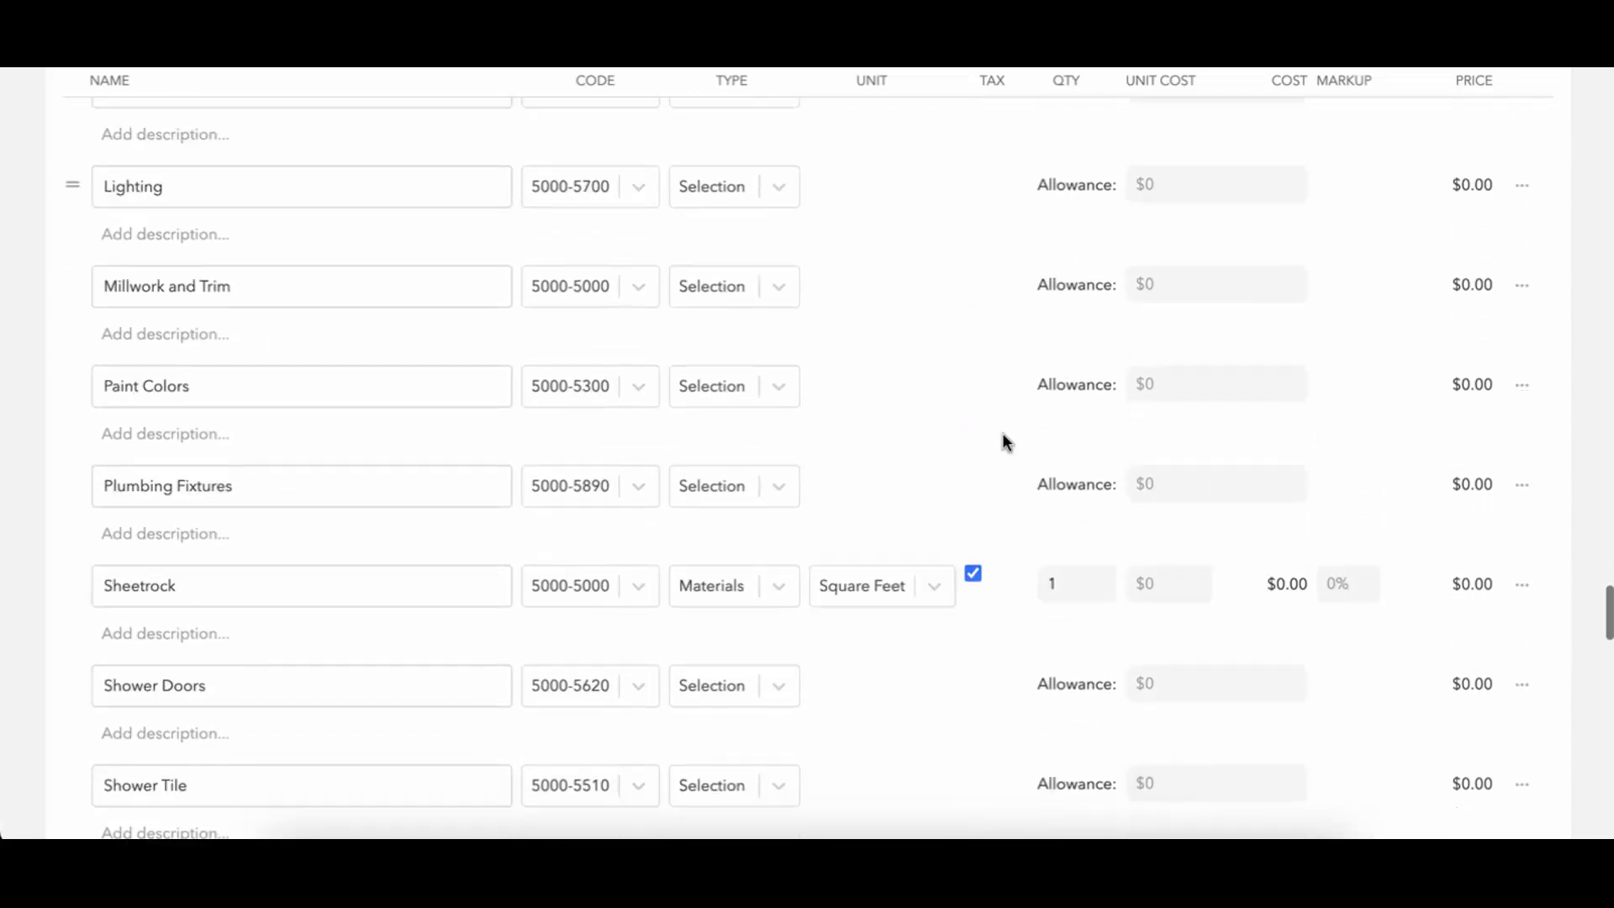
scroll(1003, 435, down, 5)
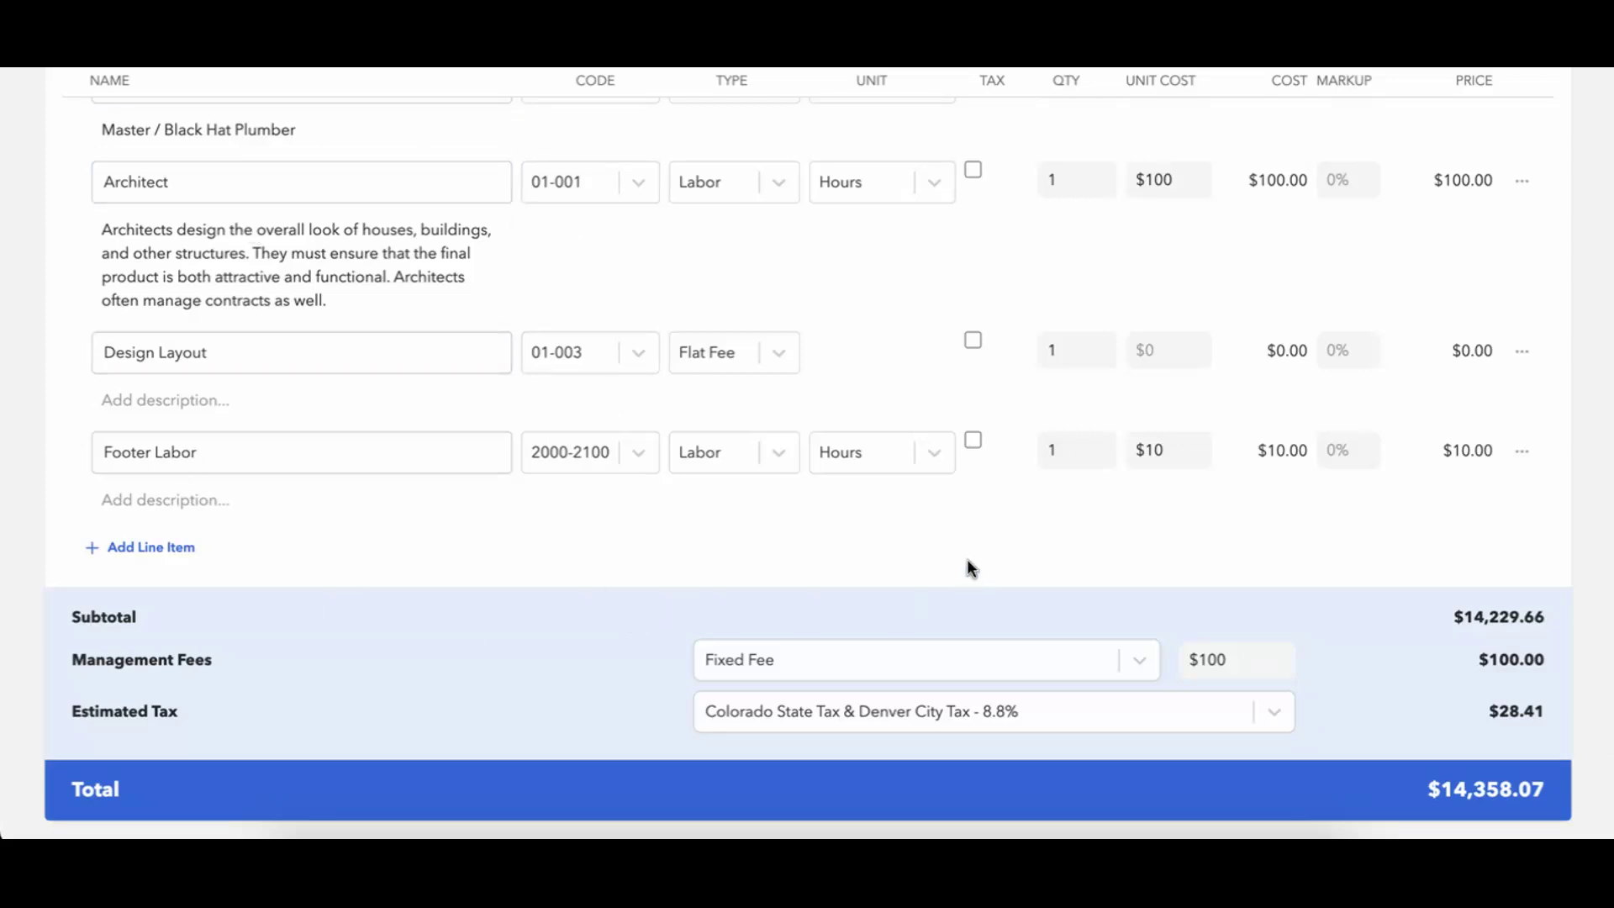
Delete the unnamed labor line item with cost code 99-000 from the start of the estimate.
scroll(1367, 565, up, 20)
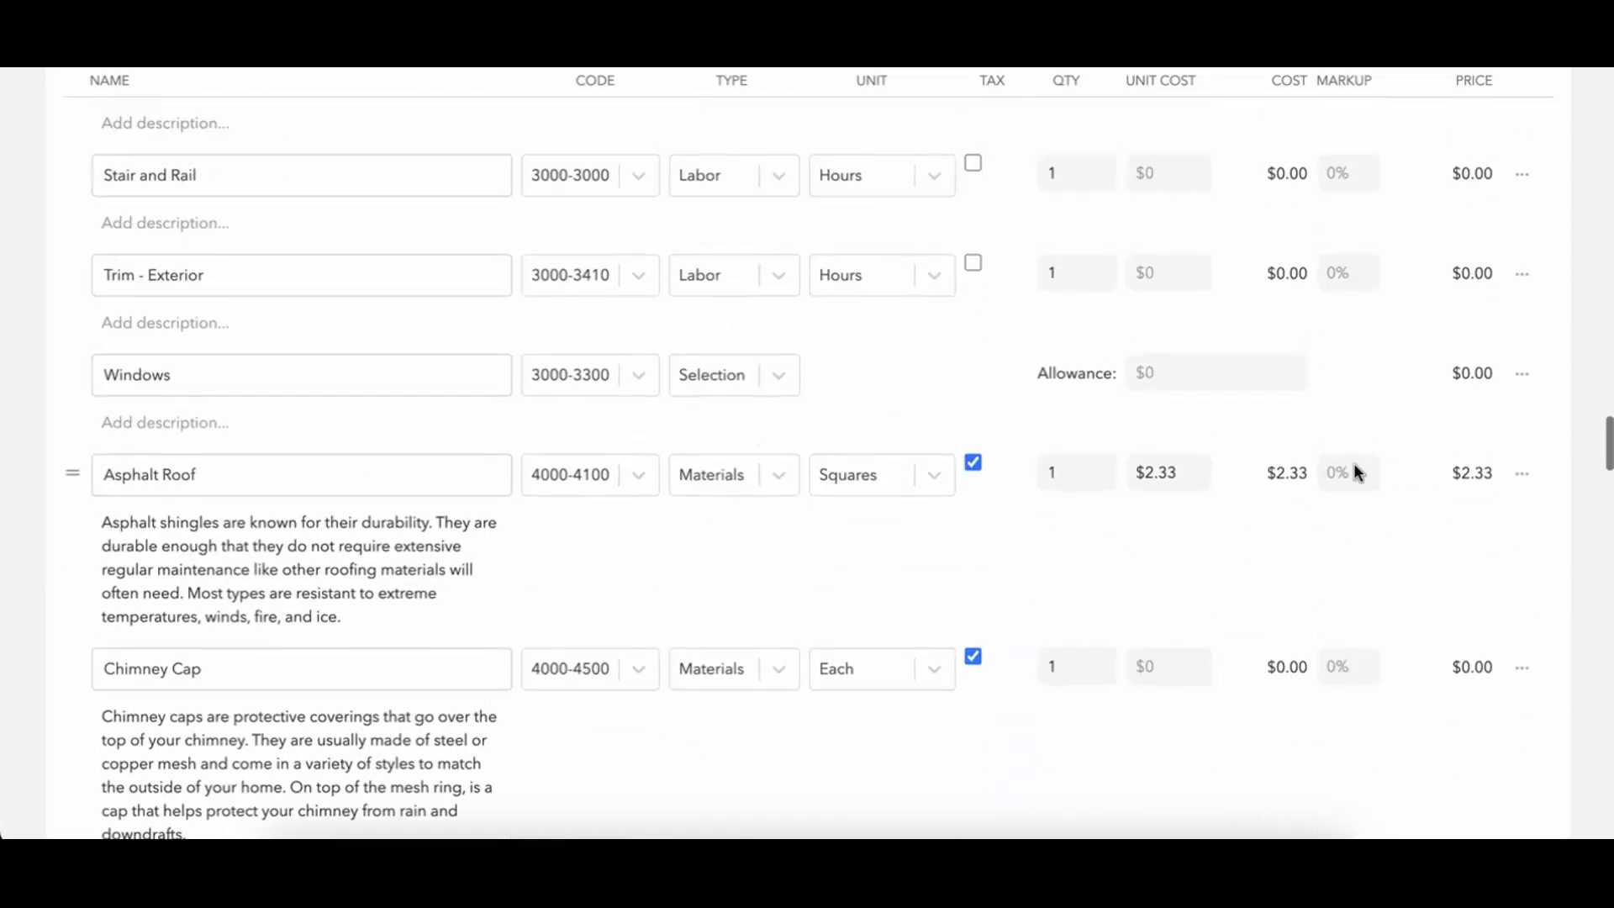
scroll(1354, 465, up, 20)
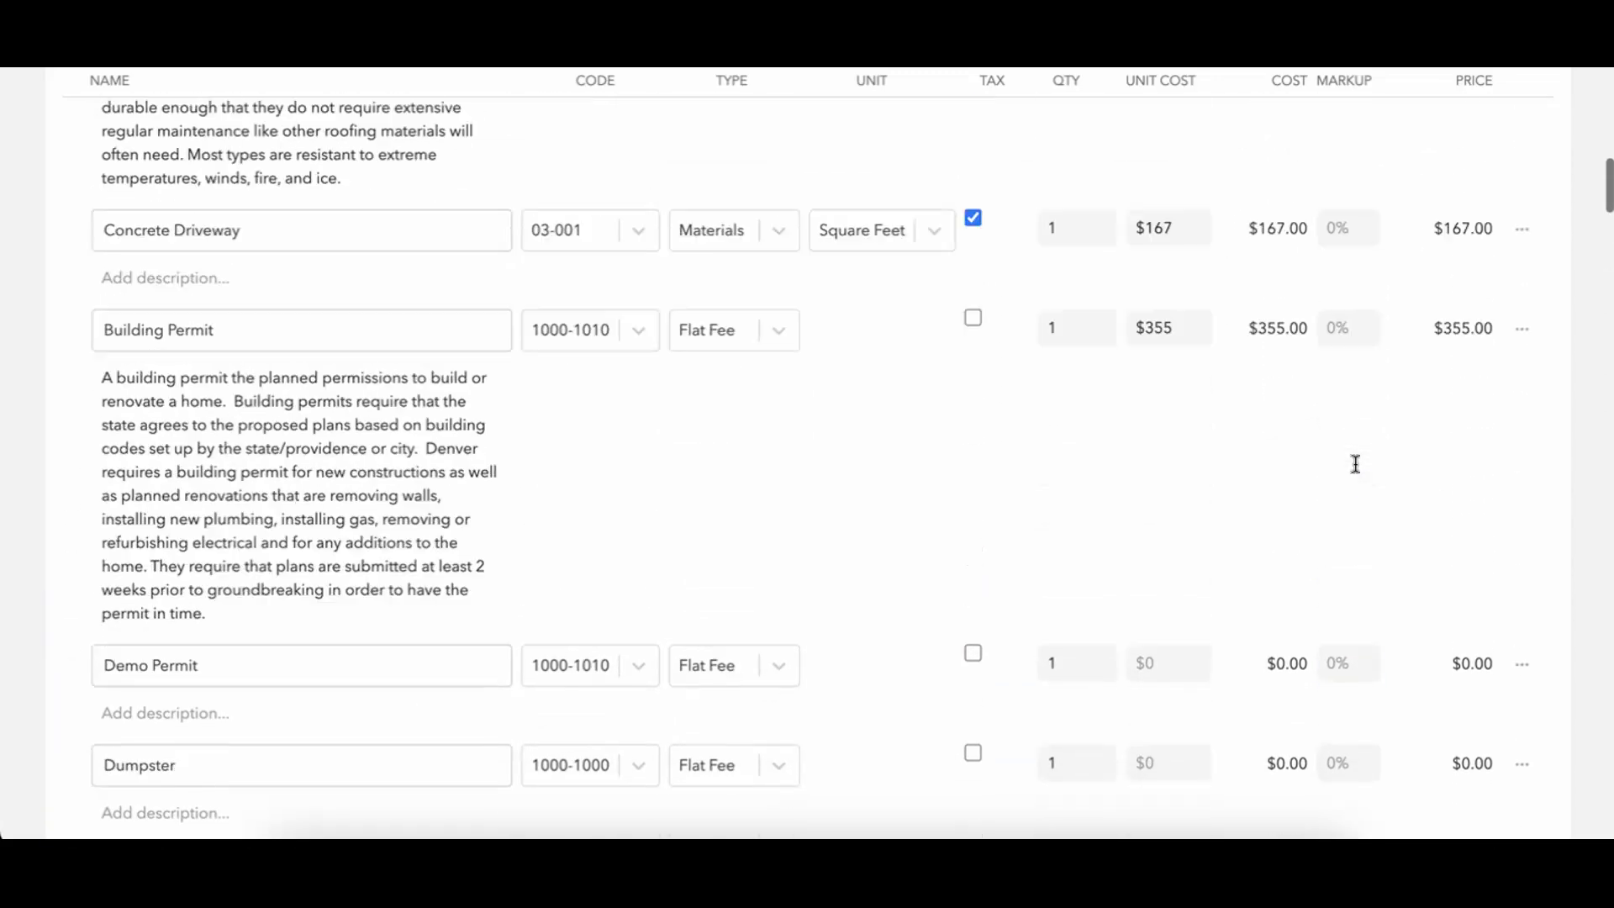
scroll(1354, 468, up, 10)
scroll(1353, 468, down, 7)
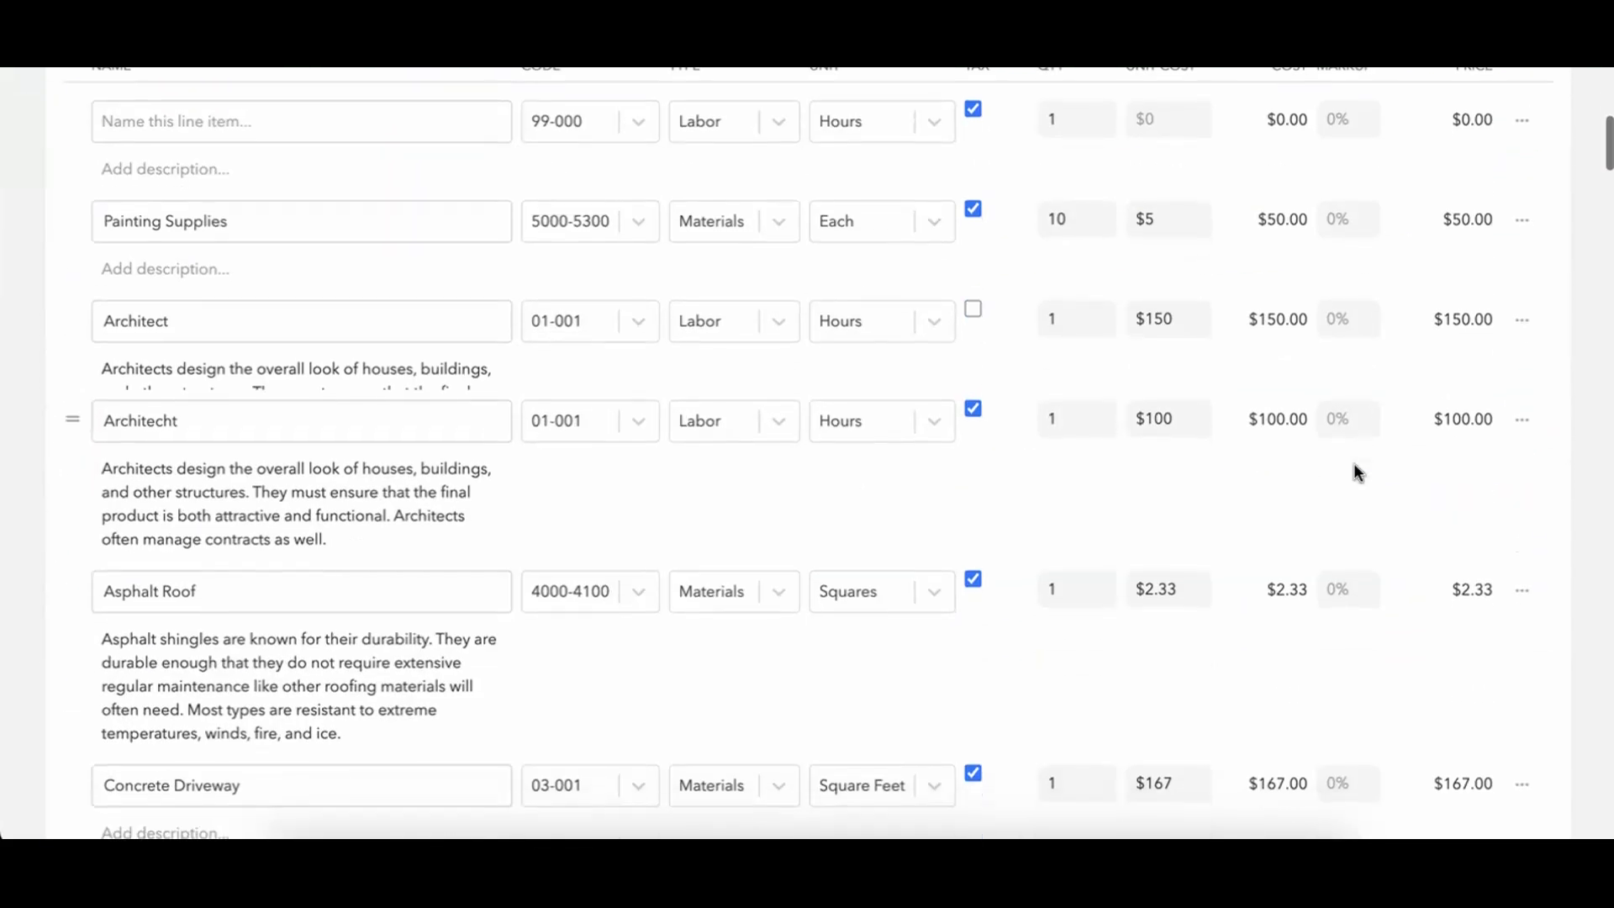
click(1522, 205)
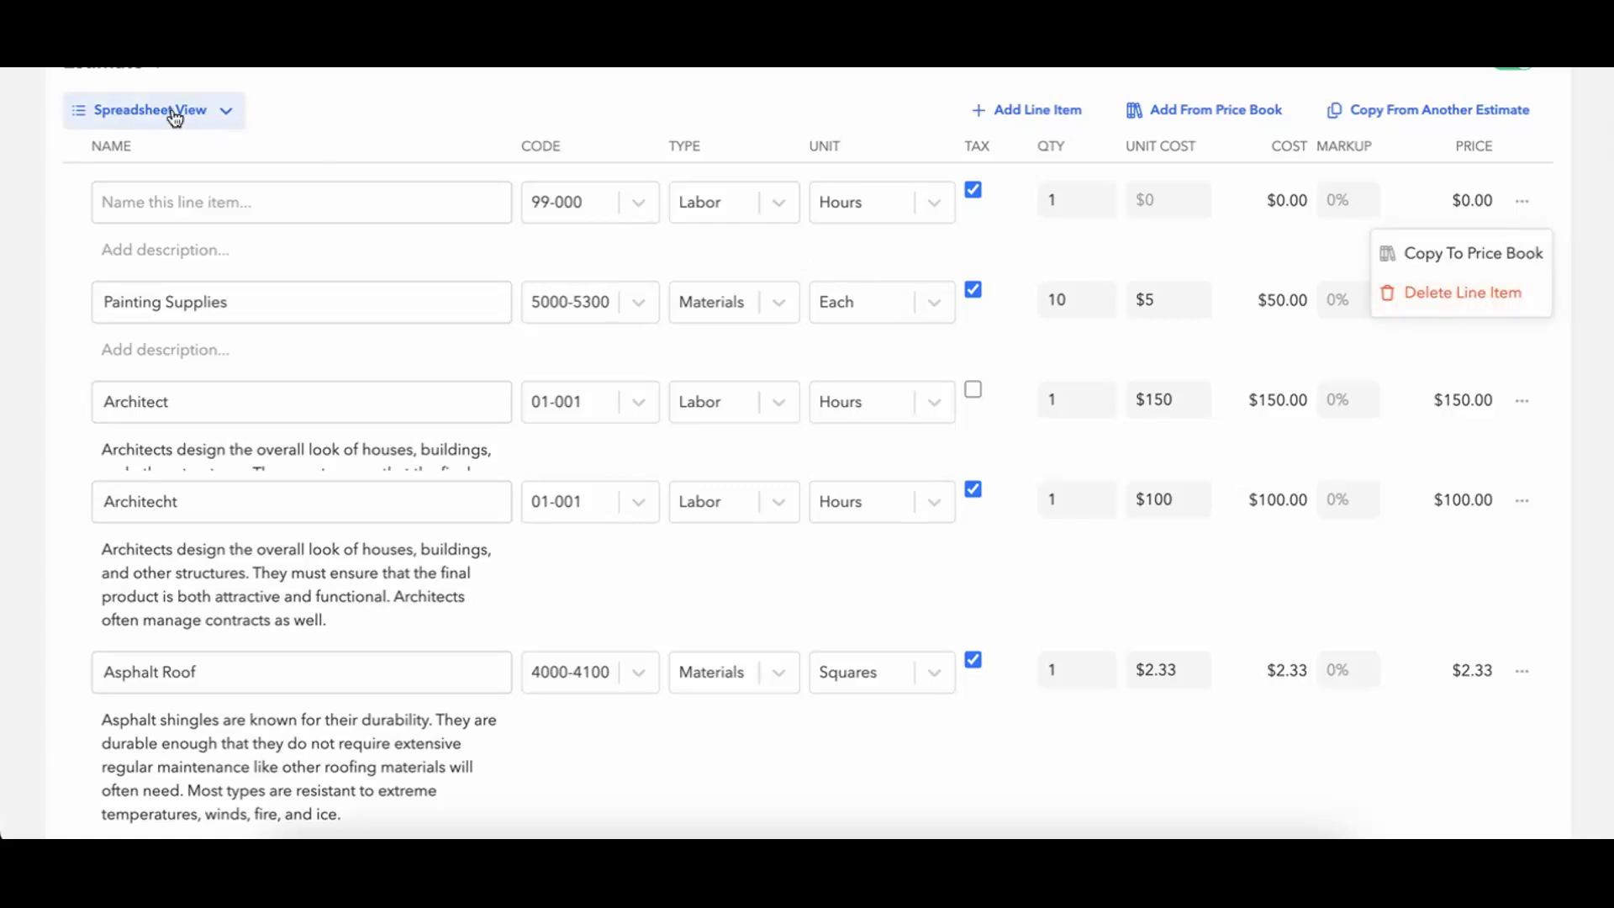
click(1470, 302)
click(1014, 149)
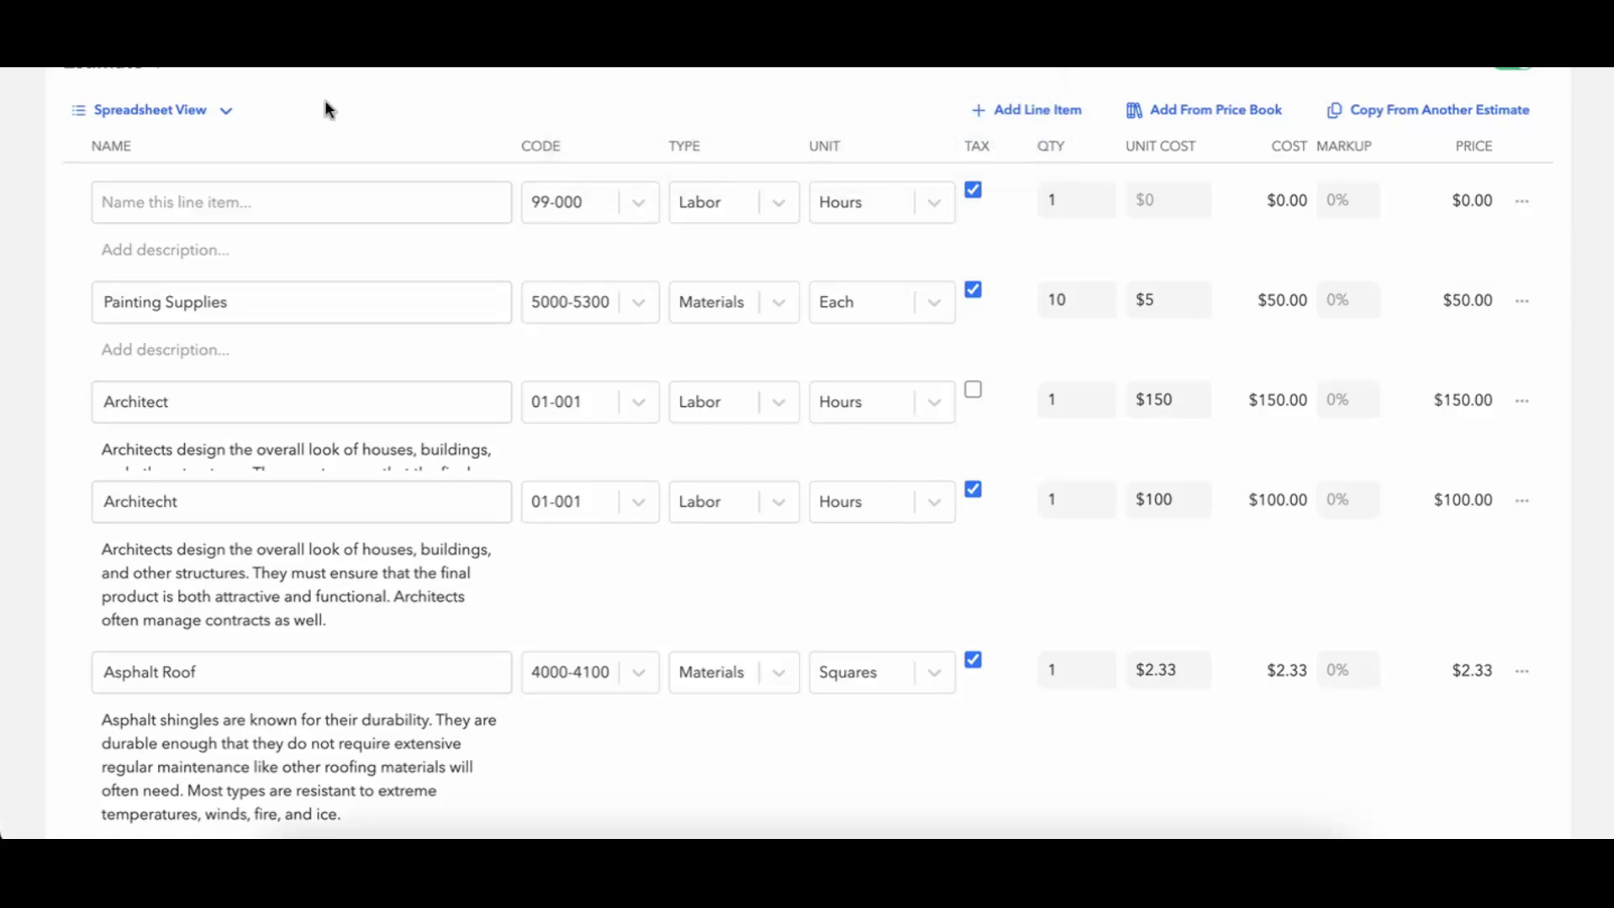
Show the estimate in Category View and delete the misspelled Architecht line item under Site Prep.
click(224, 110)
click(189, 205)
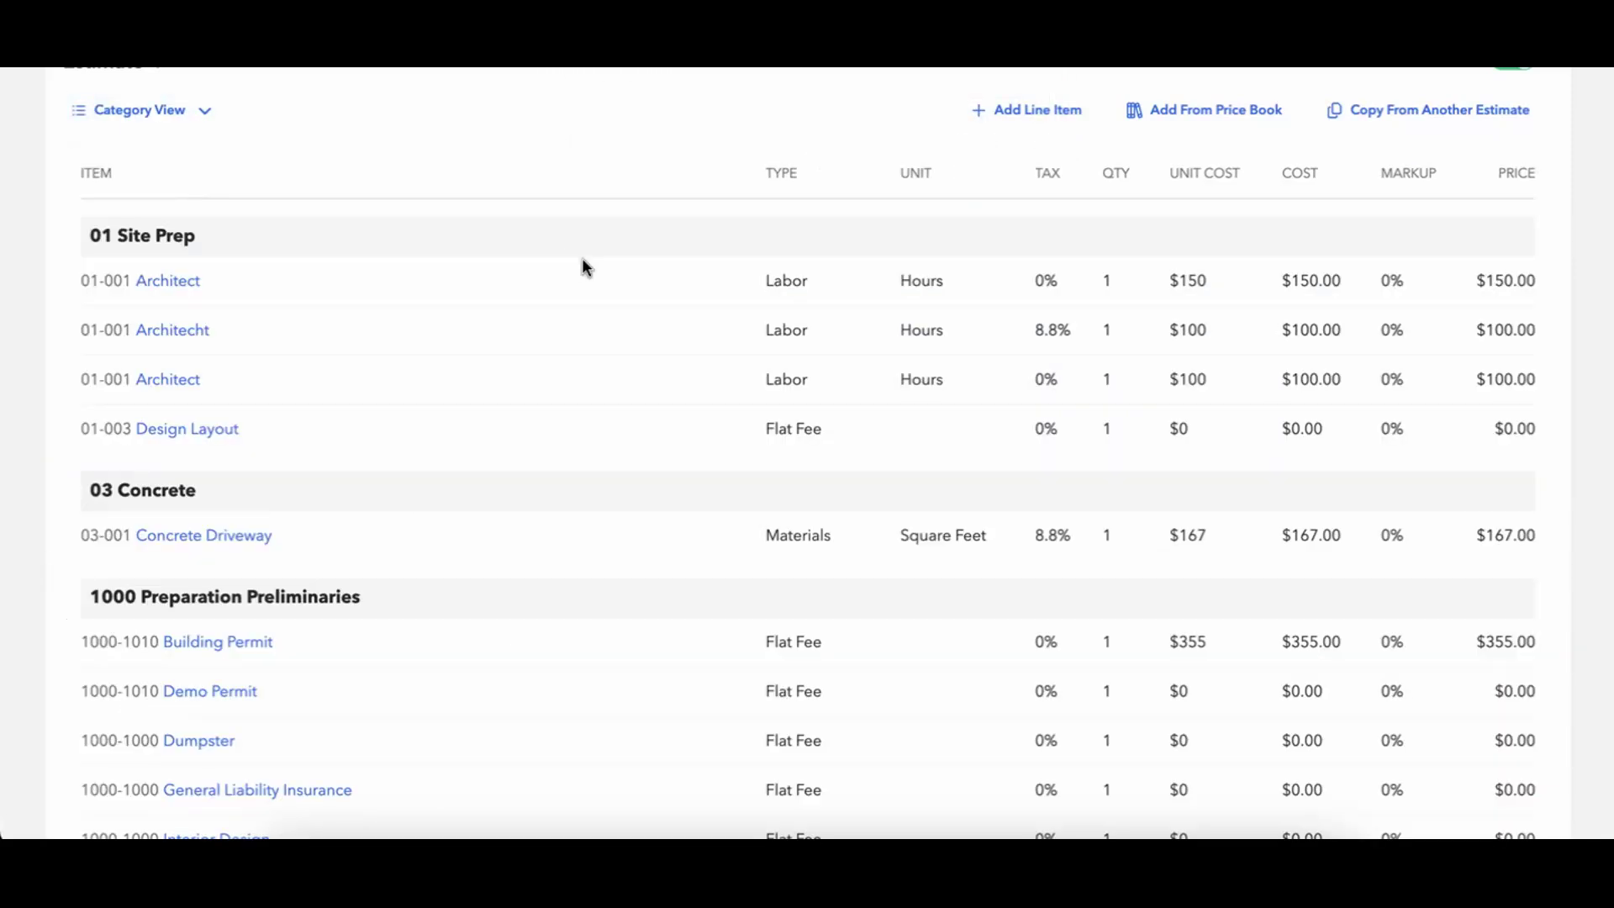
scroll(584, 263, up, 2)
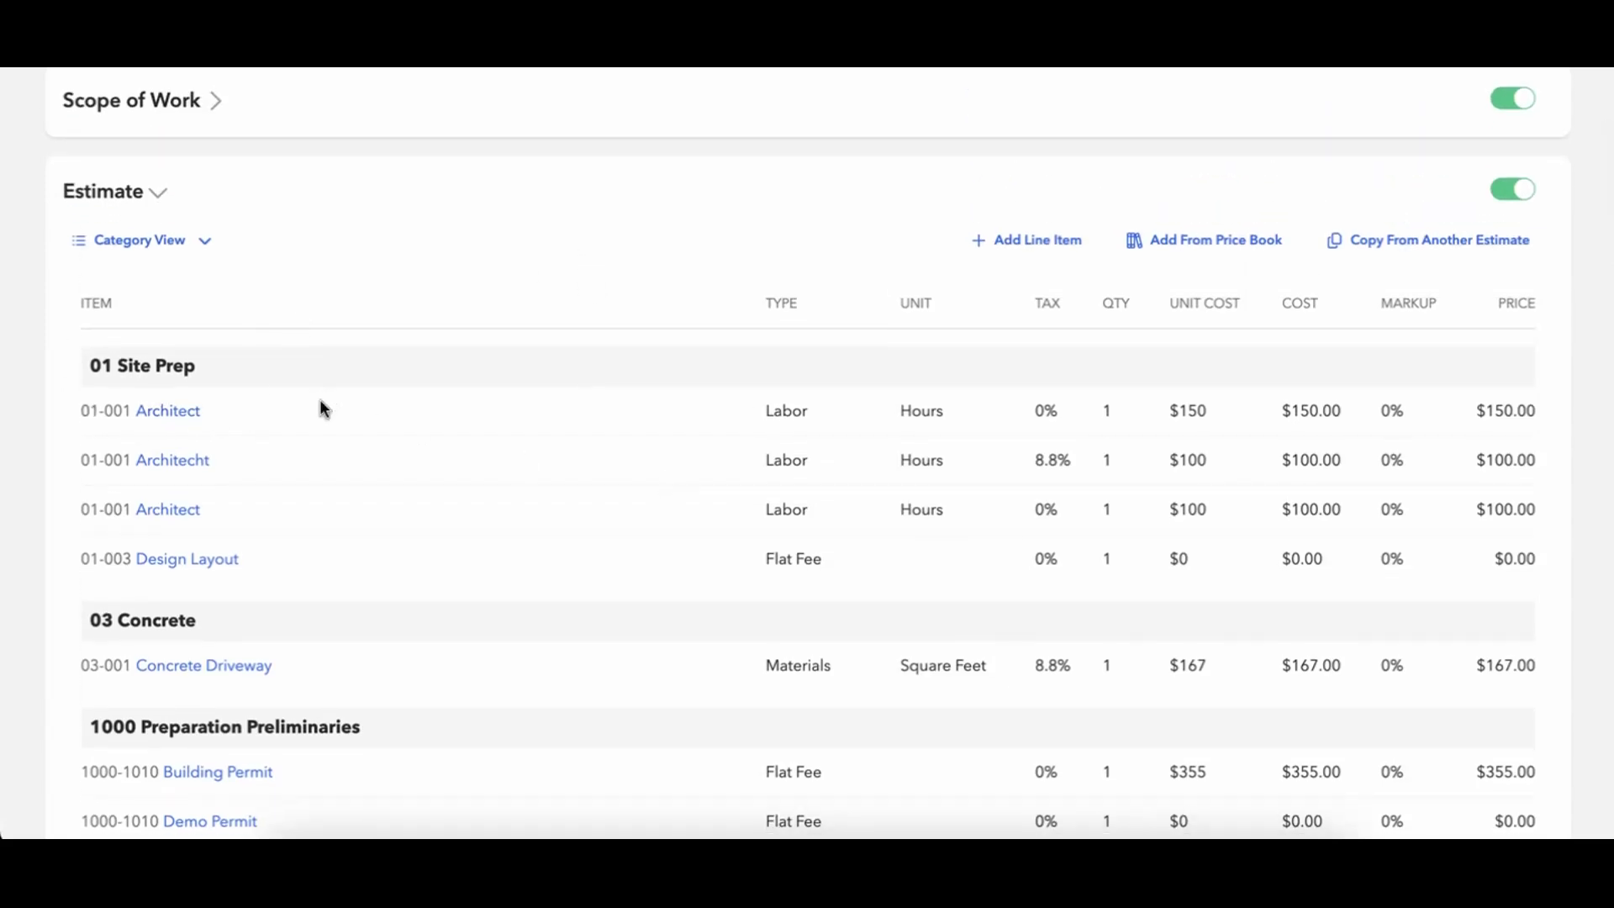
click(194, 460)
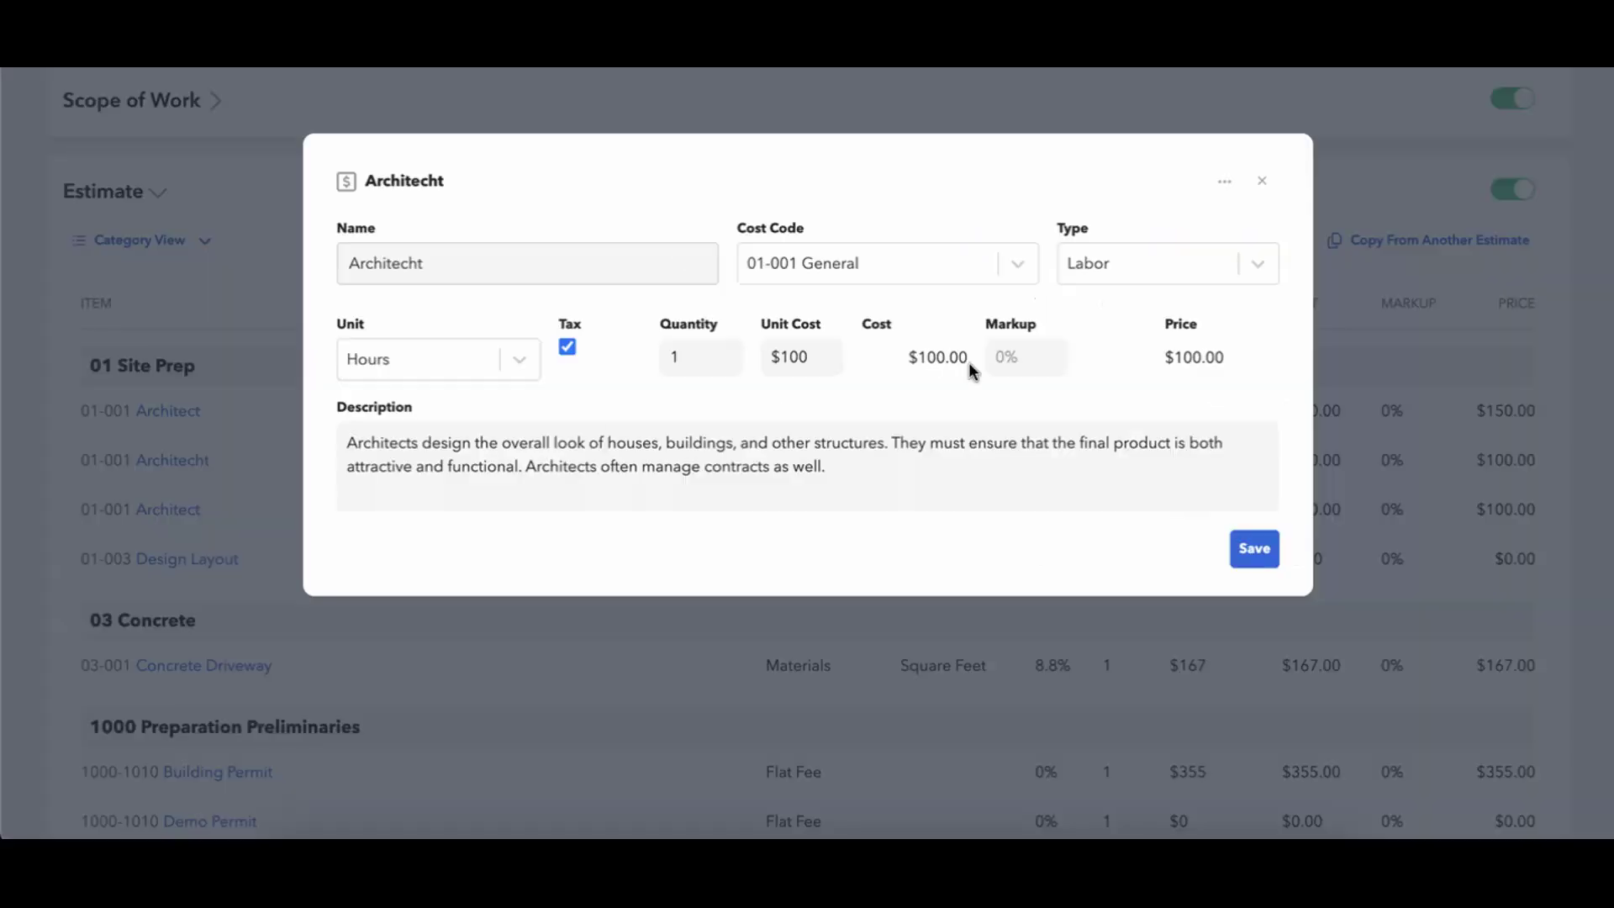
click(1226, 184)
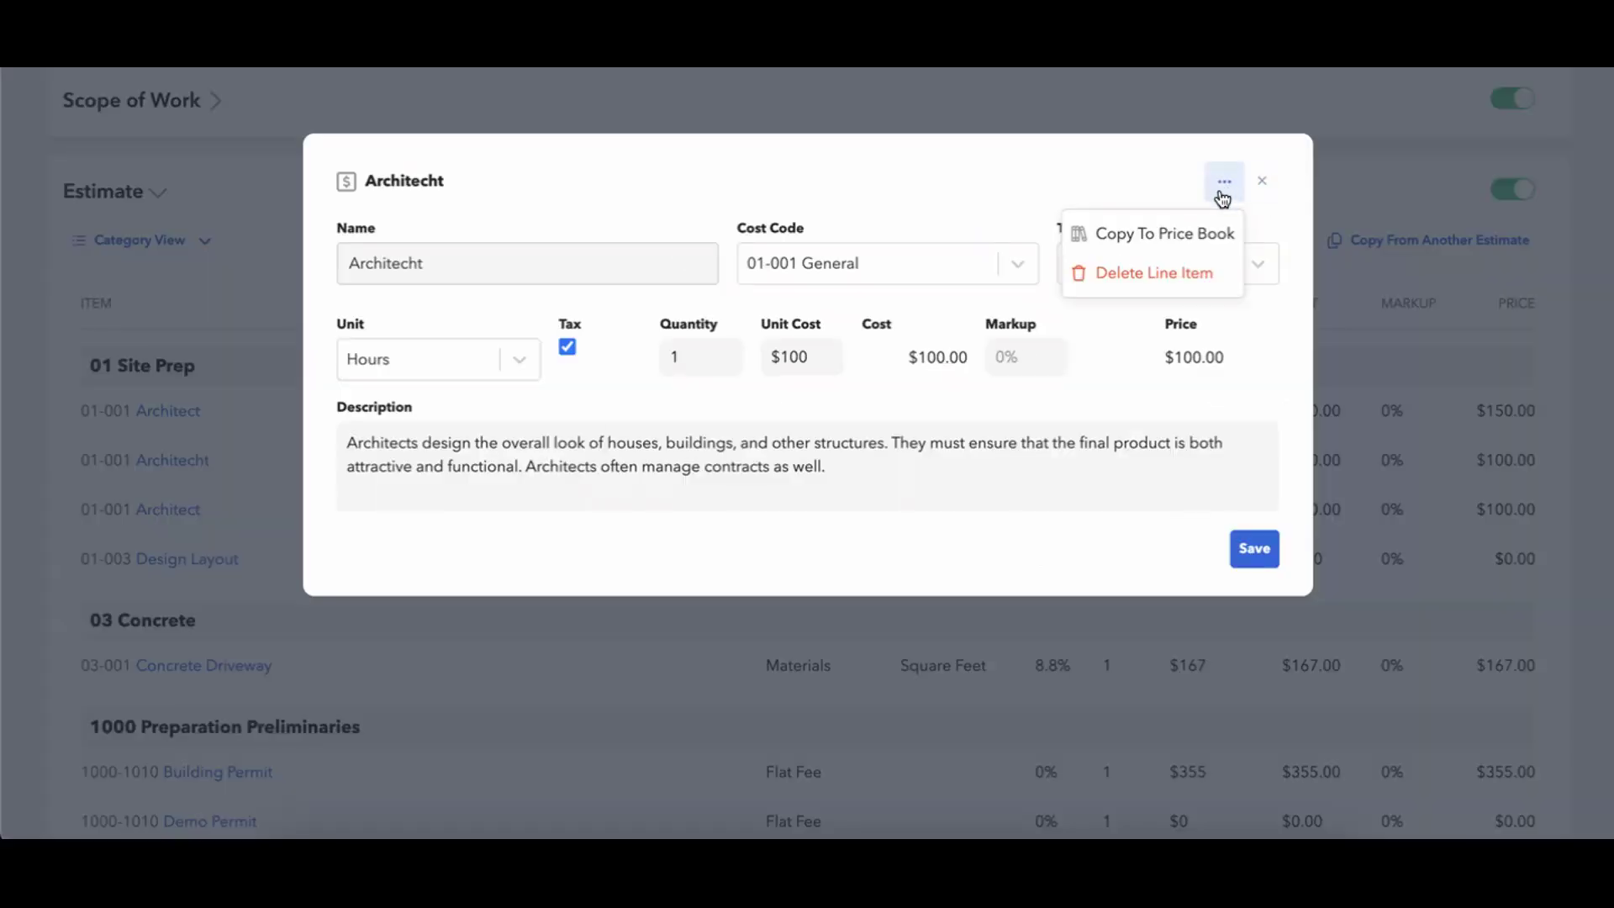
click(1169, 274)
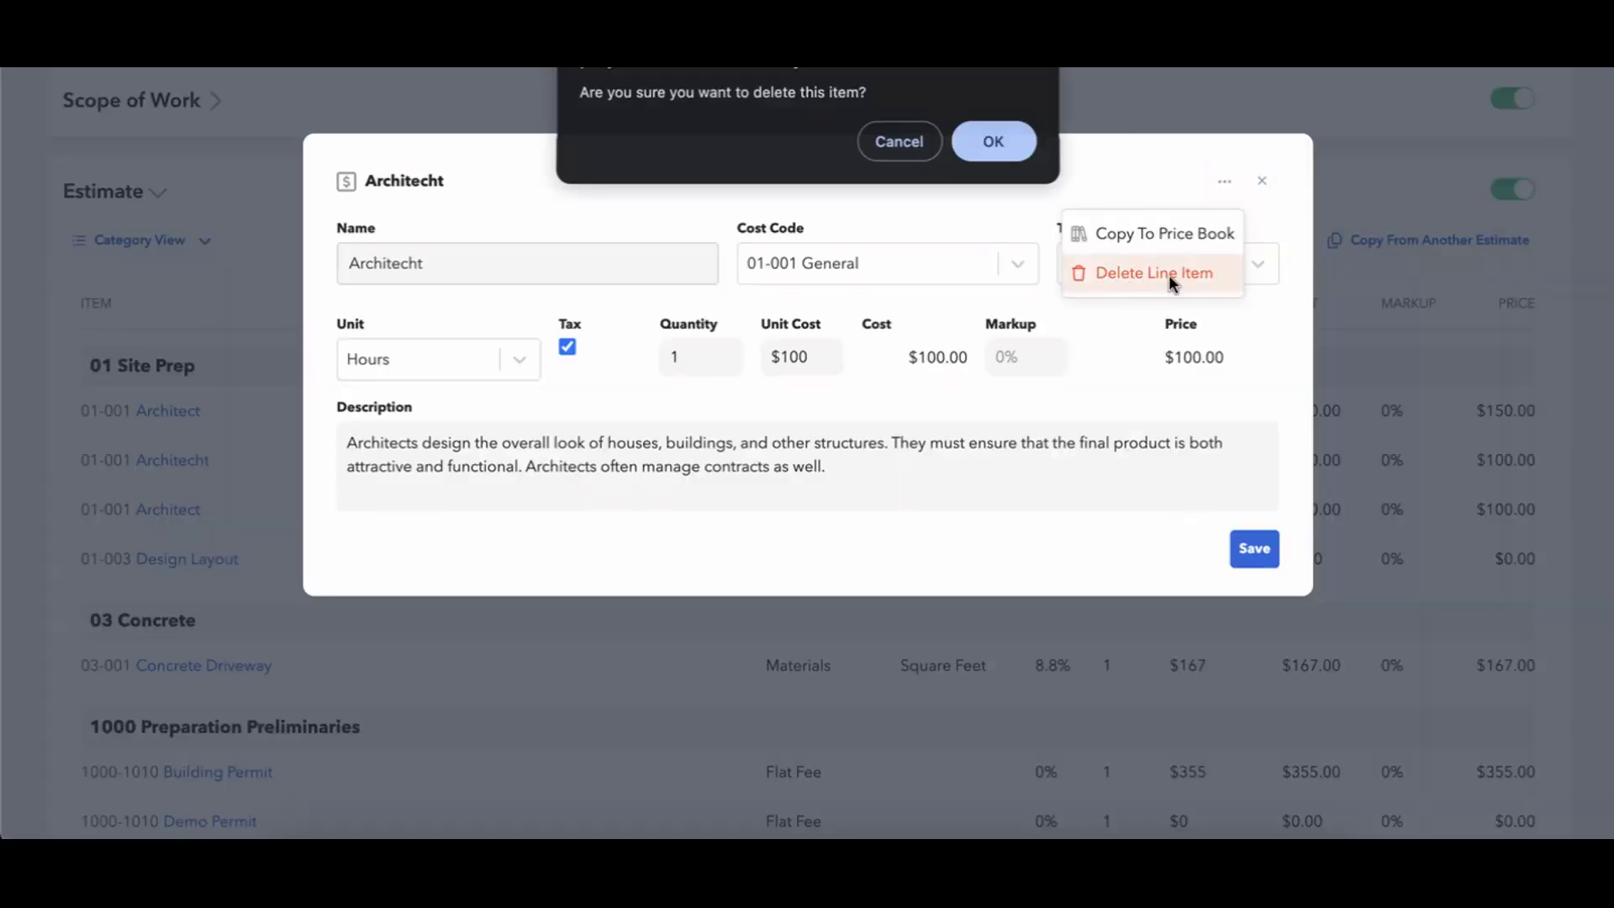
click(1025, 143)
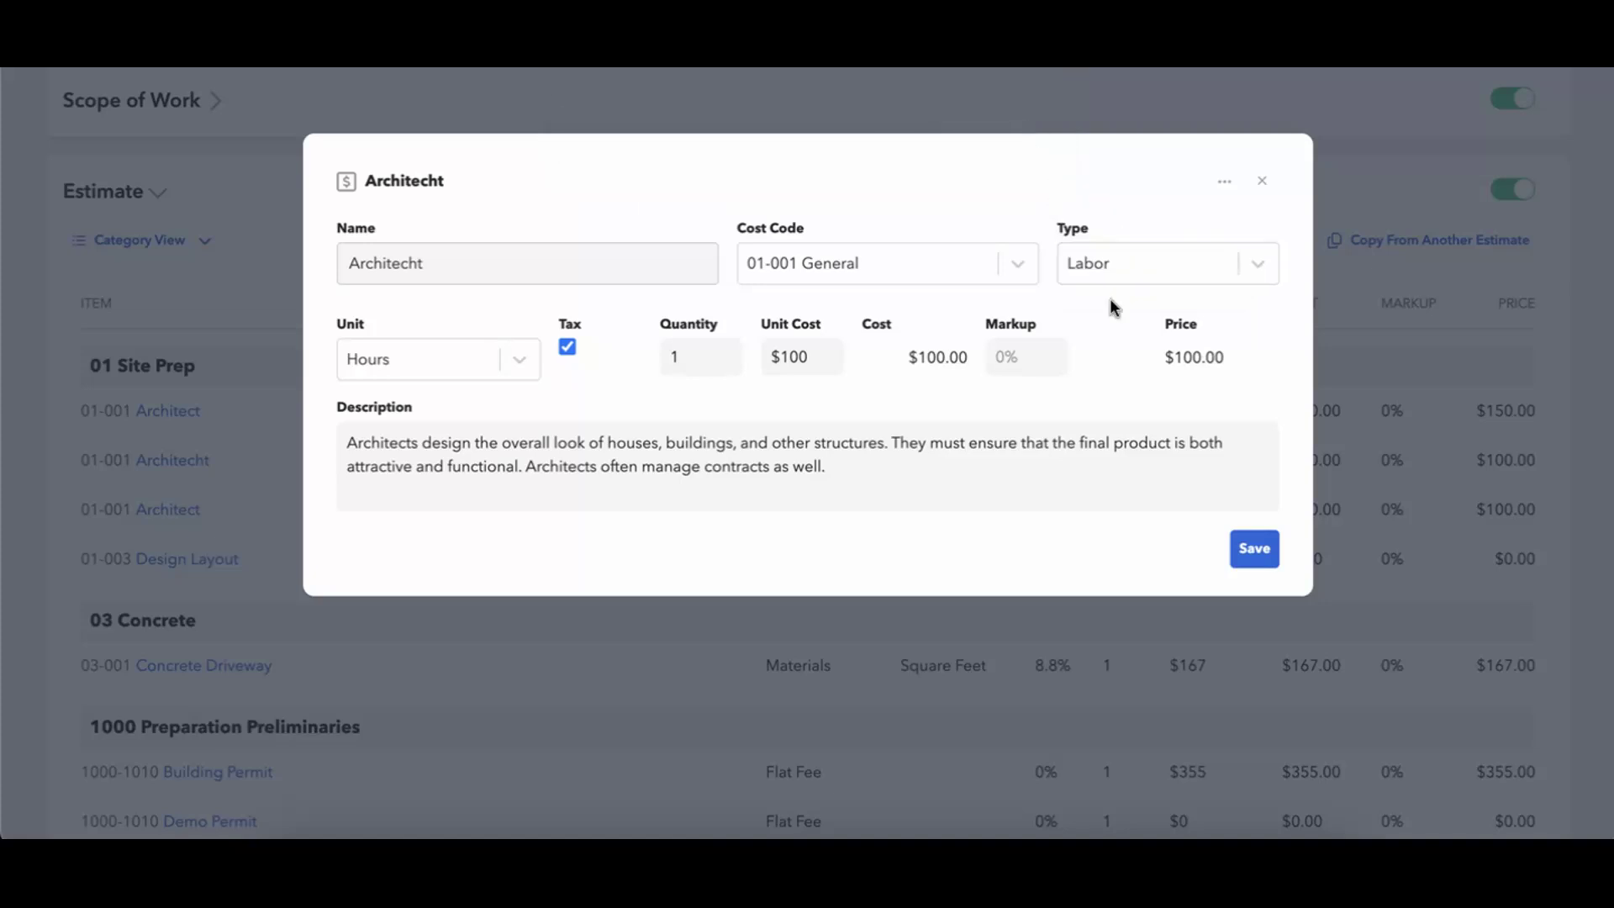
Delete the duplicate $100 Architect line item from the Site Prep category.
scroll(985, 581, down, 1)
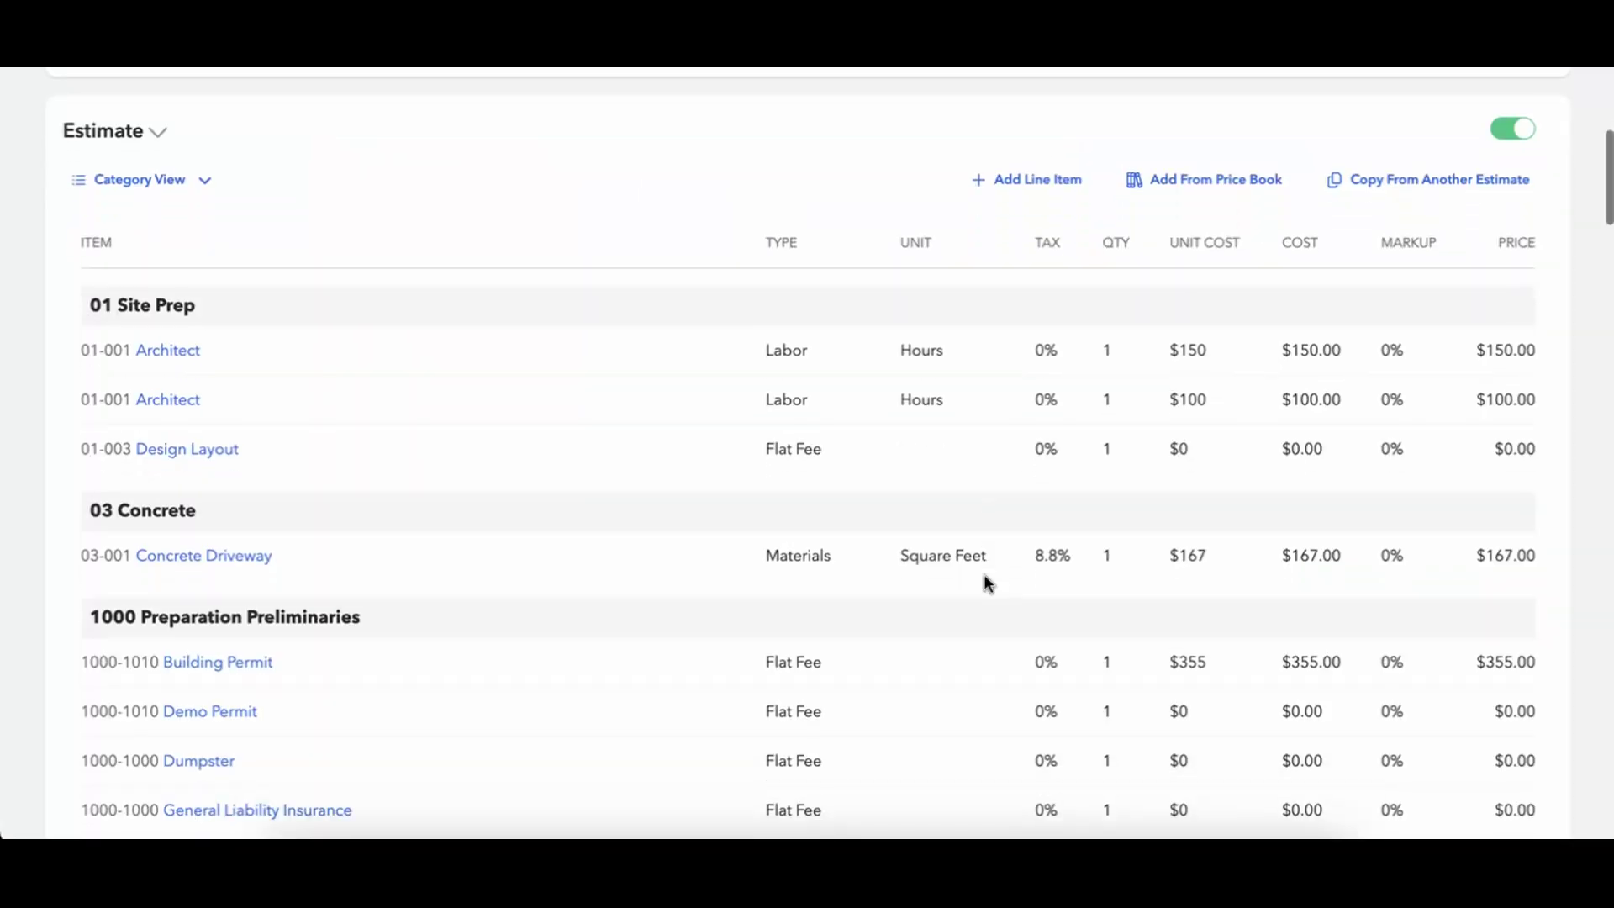
click(180, 402)
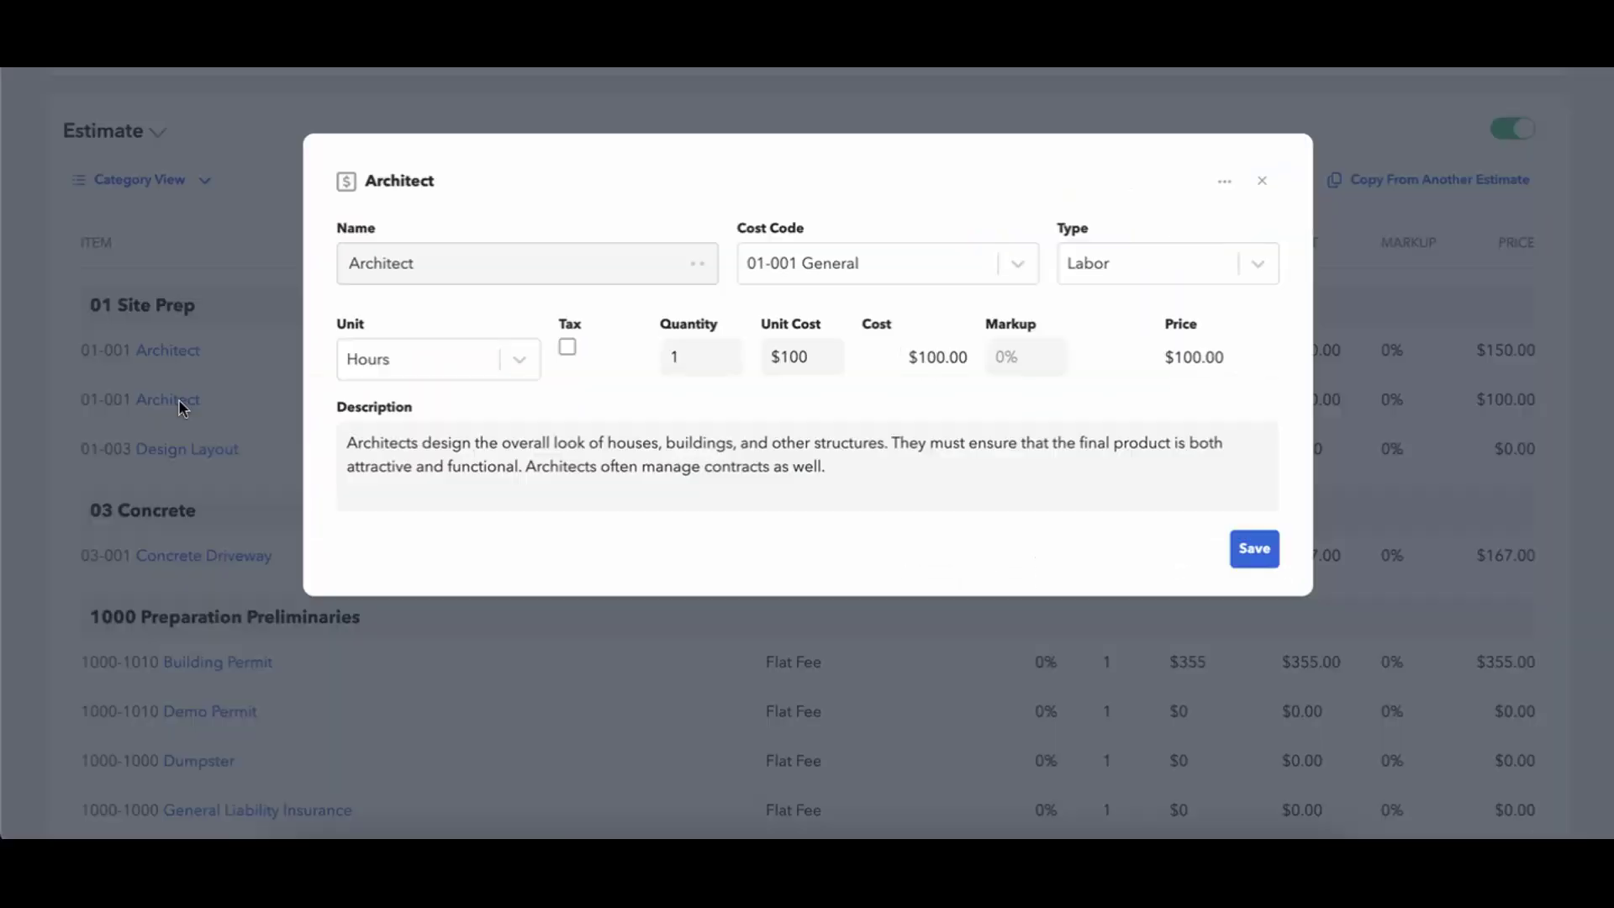
click(1223, 184)
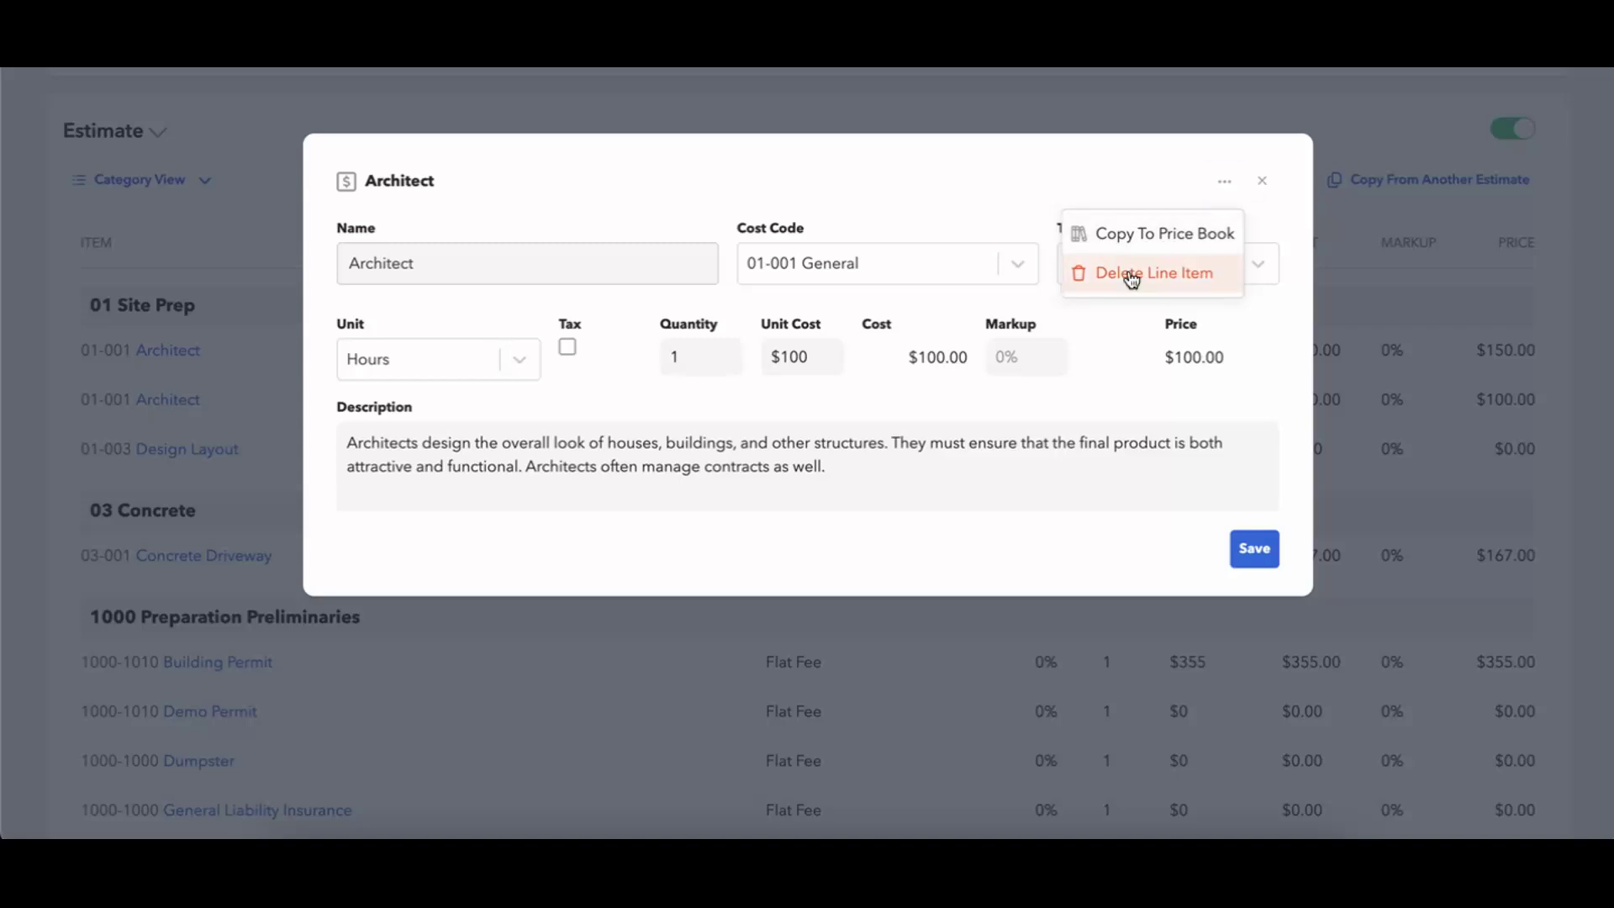
click(991, 422)
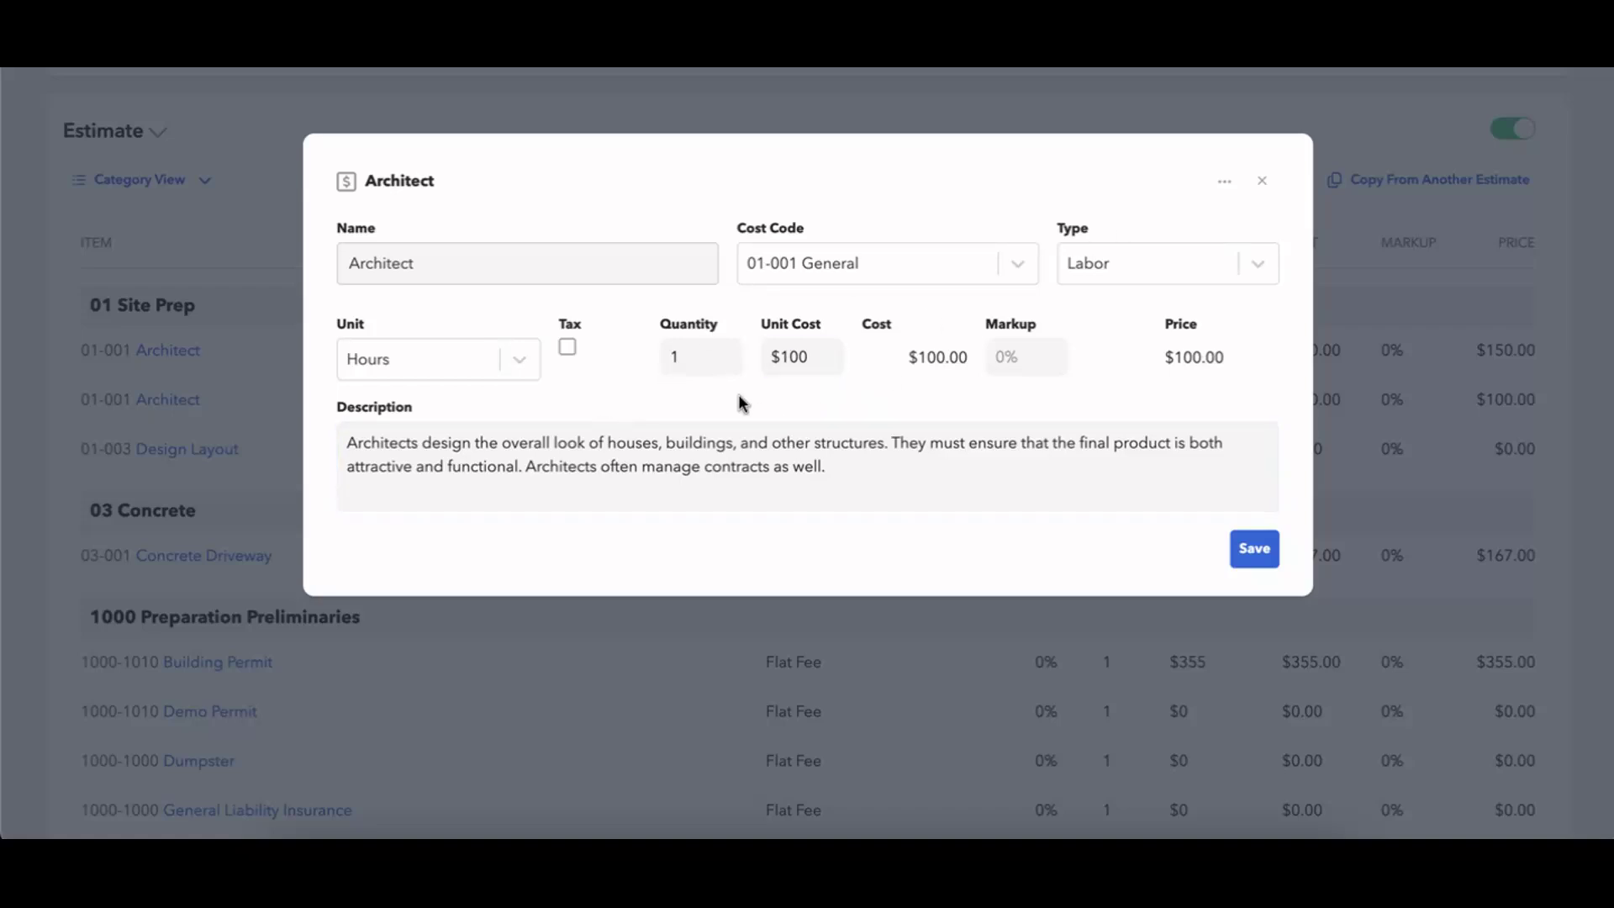
click(1227, 179)
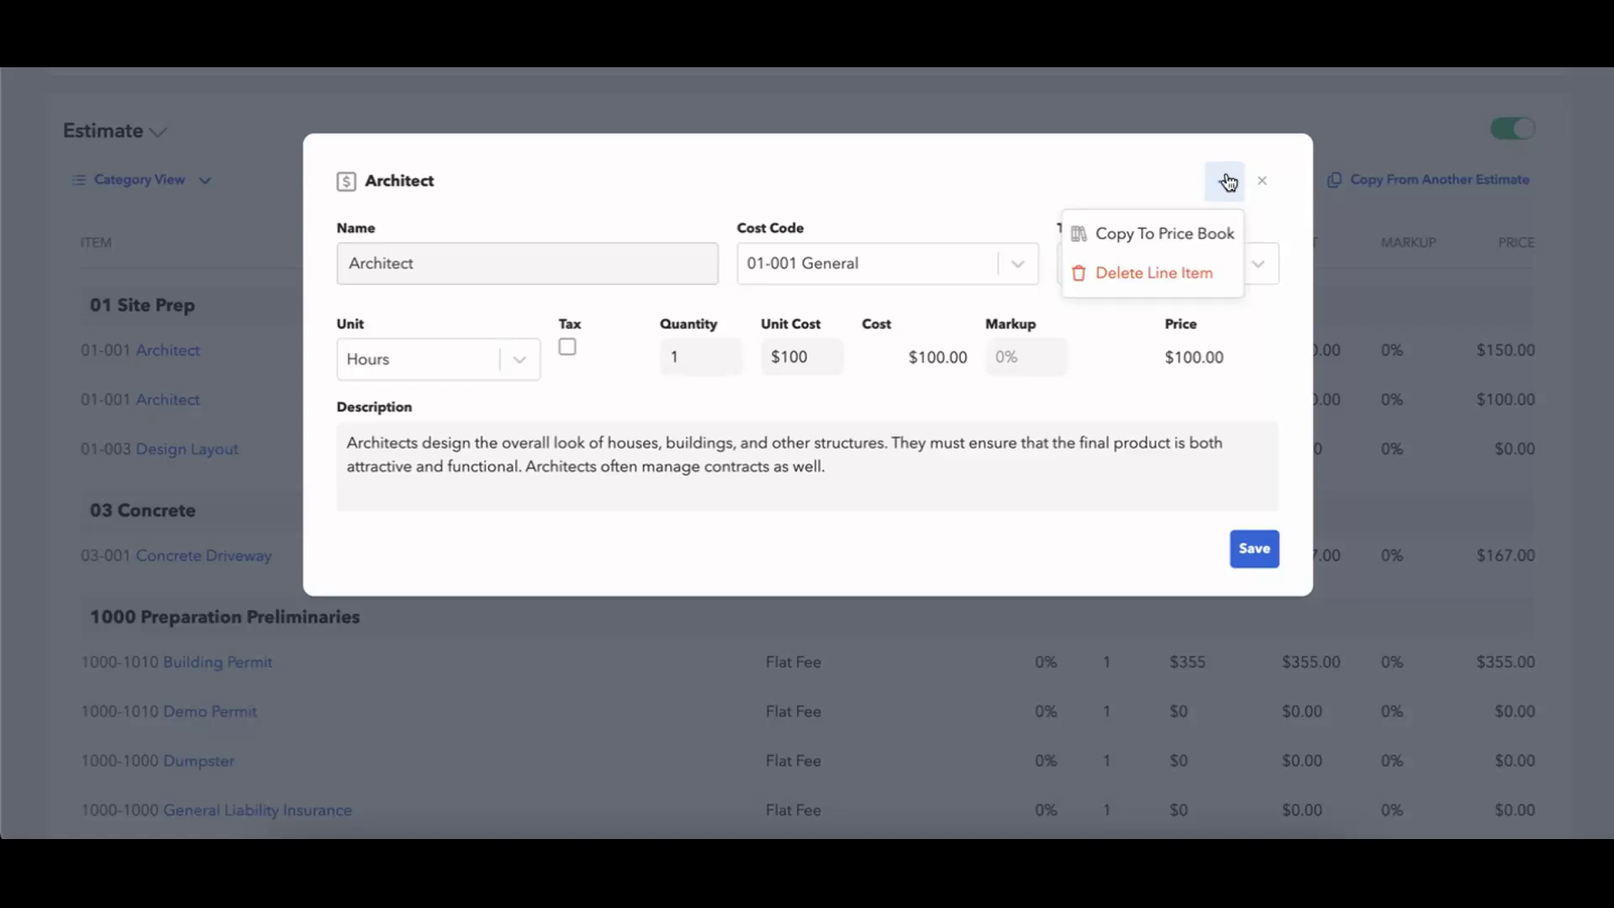
click(1189, 269)
click(988, 159)
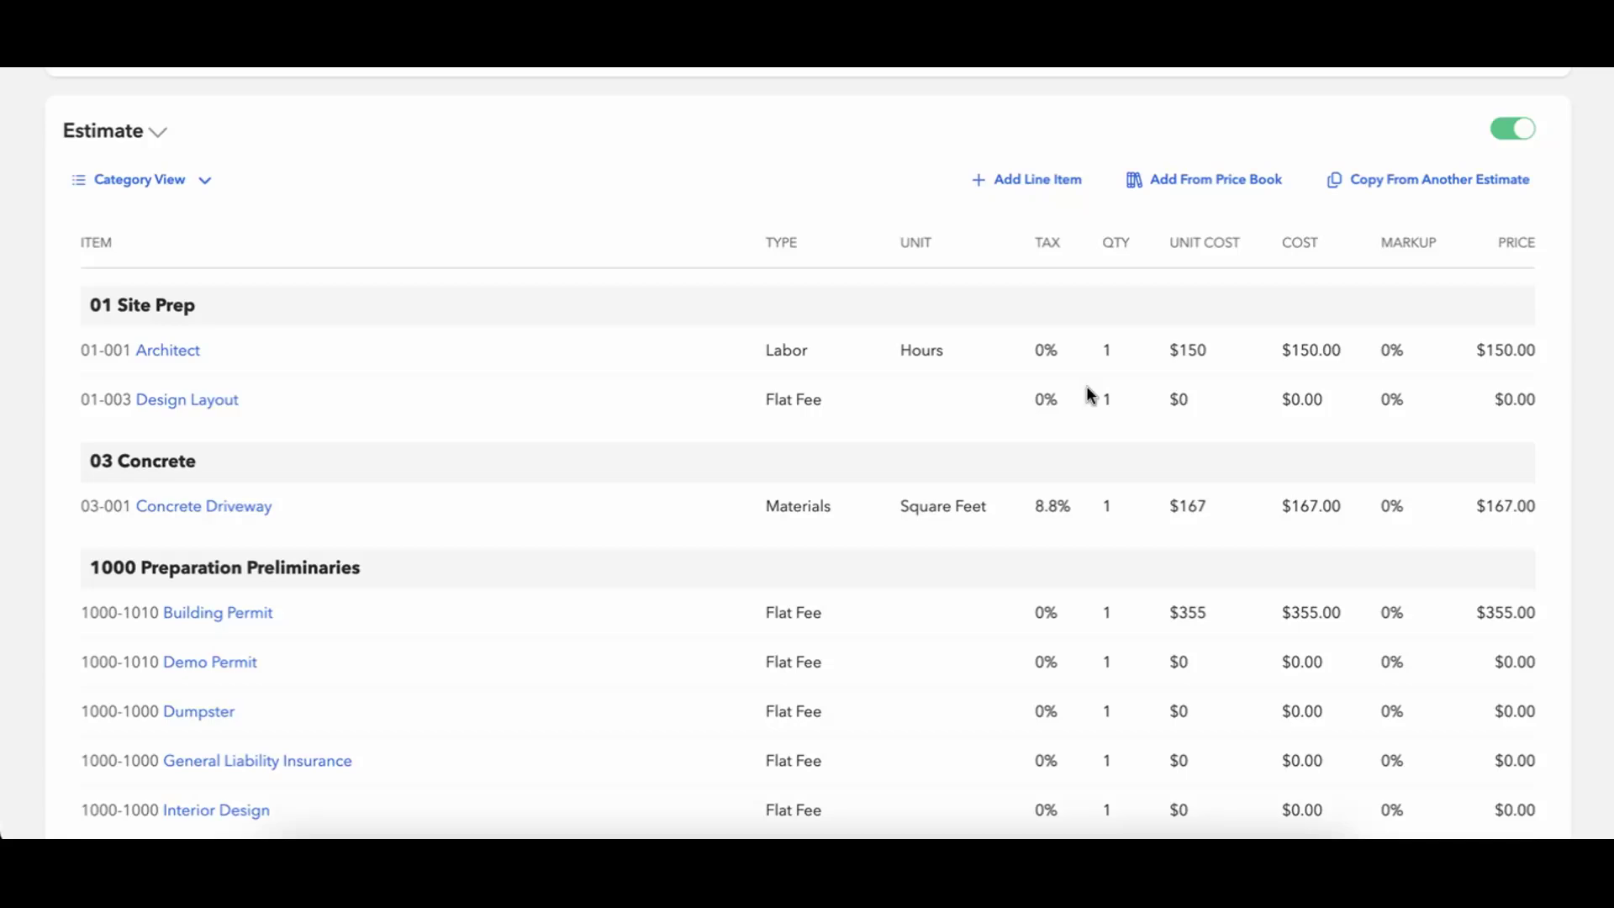
Review the categorized line items through to the estimate's subtotal, management fee, tax and total.
scroll(1090, 395, down, 15)
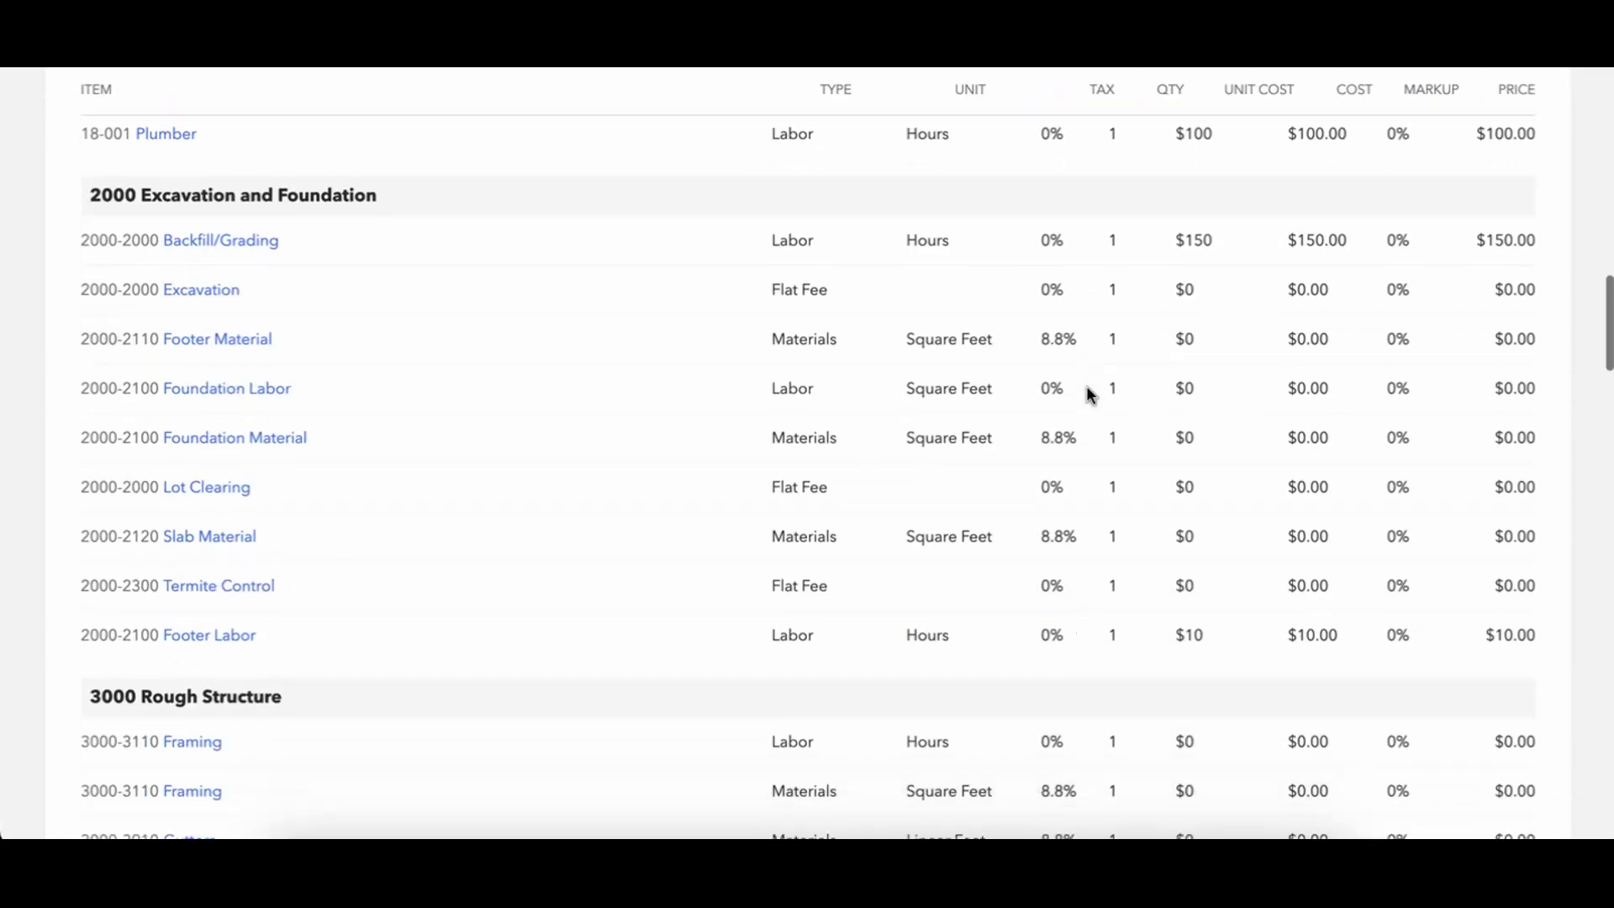
scroll(1090, 395, down, 20)
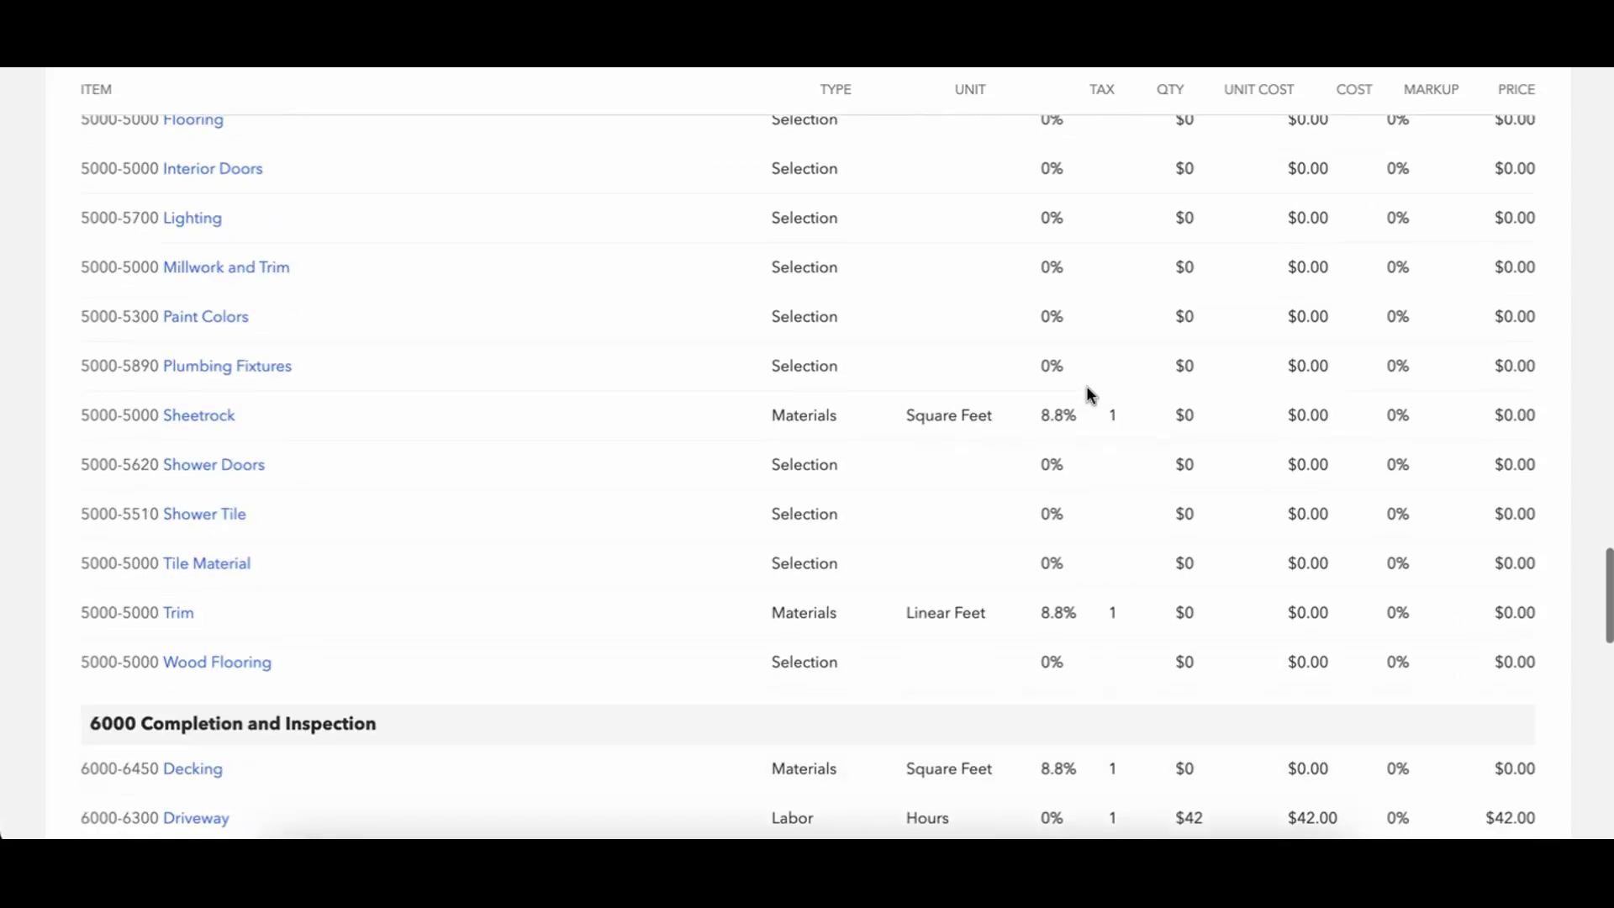
scroll(1089, 395, down, 5)
scroll(1088, 393, up, 3)
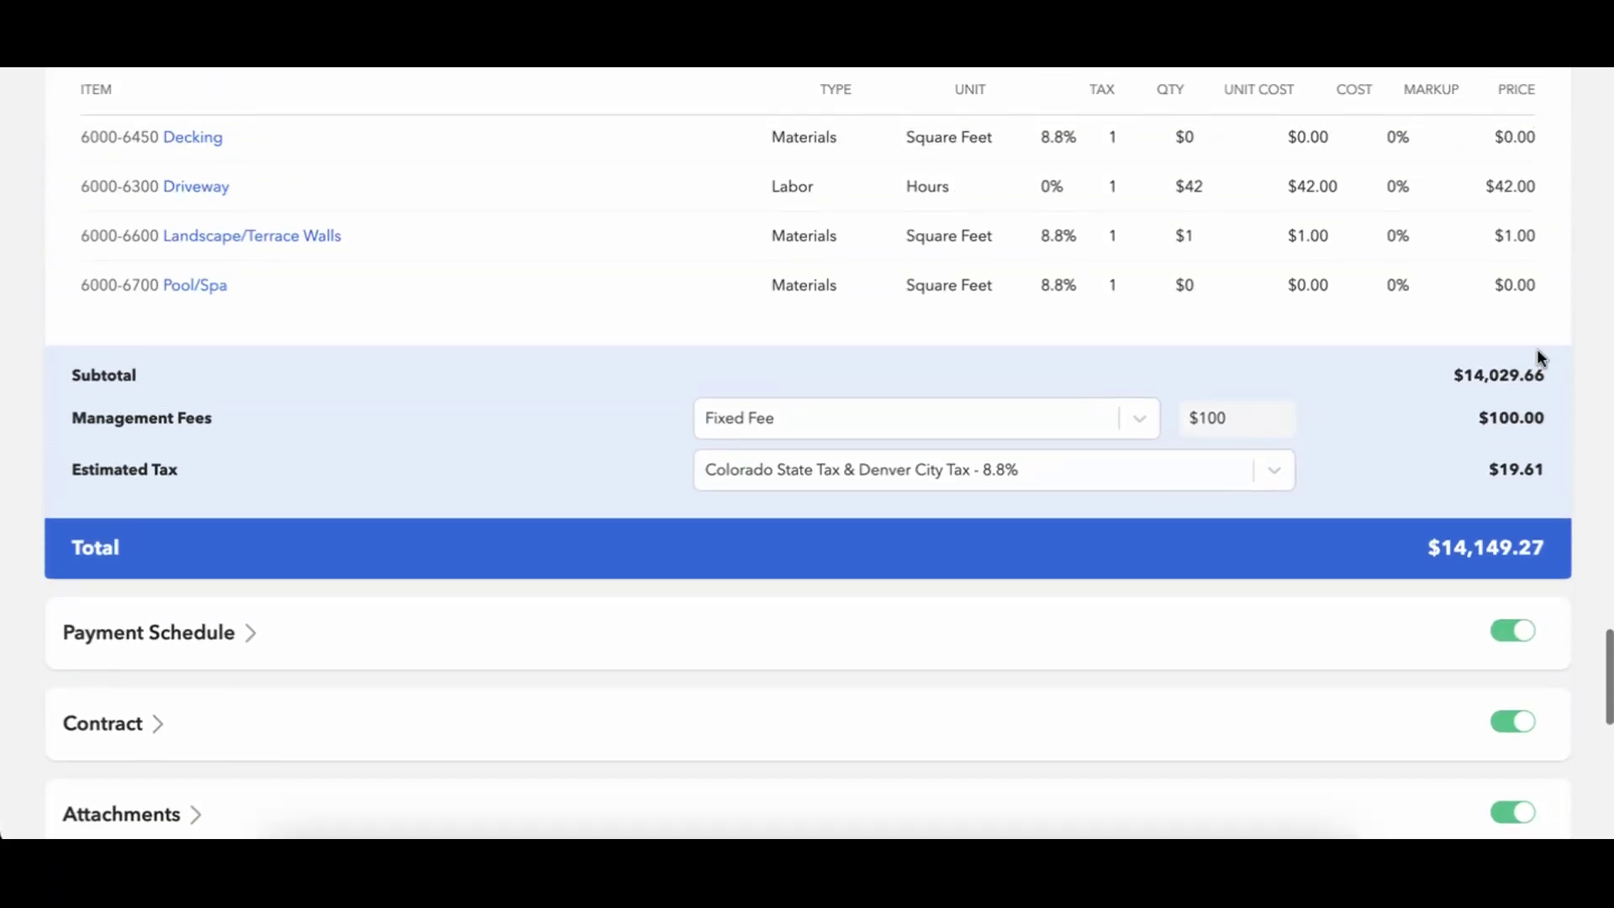
scroll(1439, 368, up, 5)
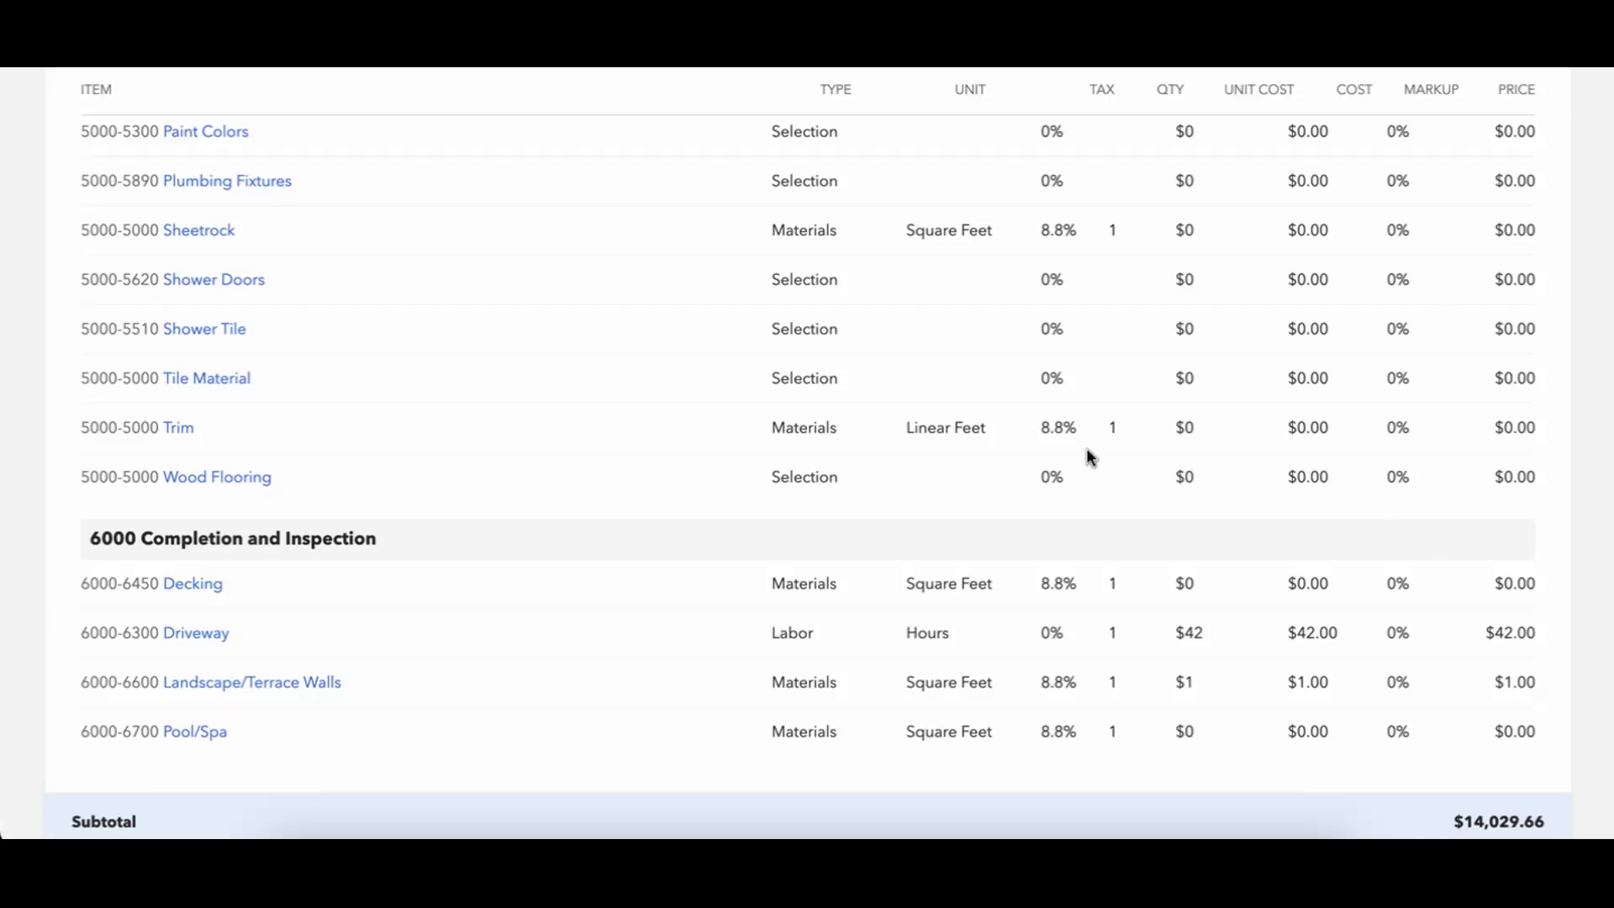
scroll(623, 298, up, 20)
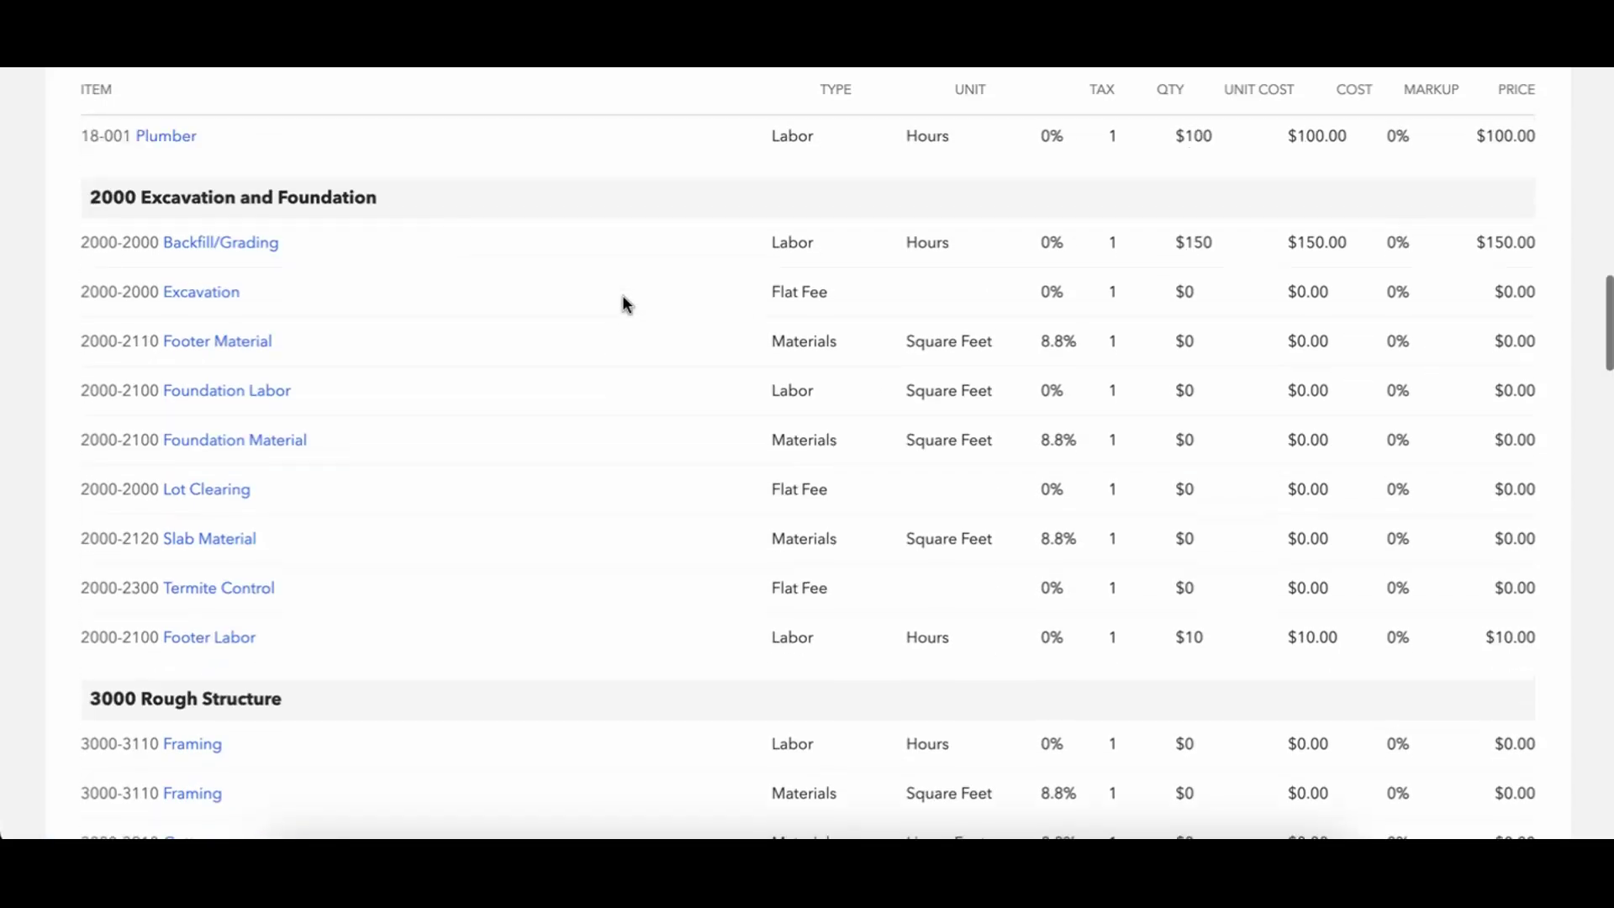
scroll(623, 297, up, 12)
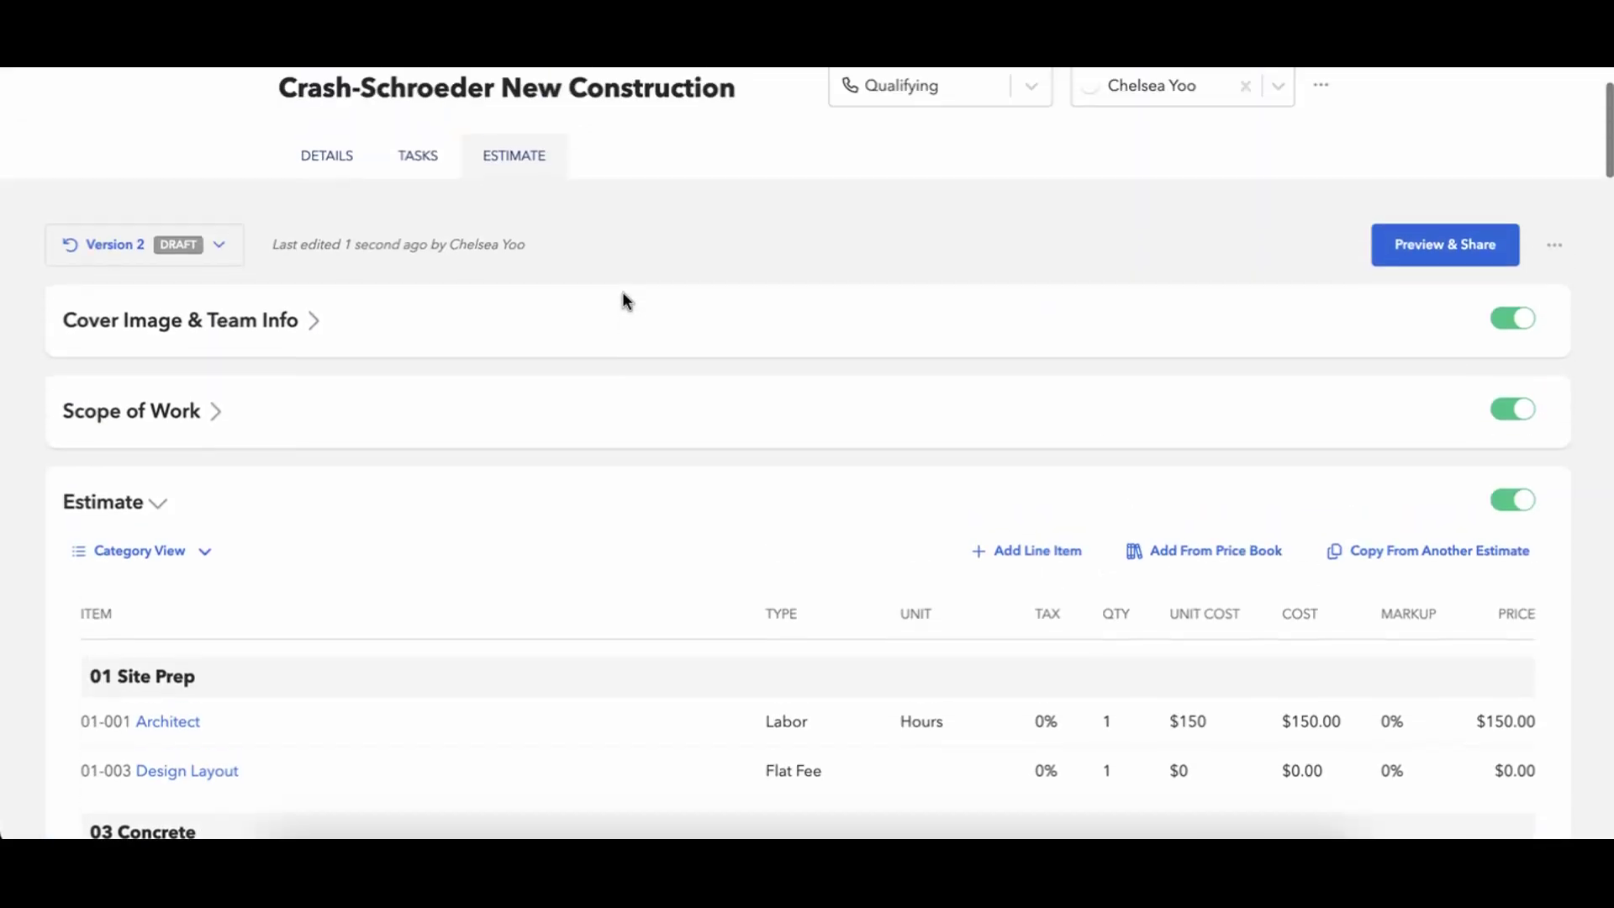
Switch the estimate's line items back to Spreadsheet View.
scroll(622, 294, down, 1)
click(110, 443)
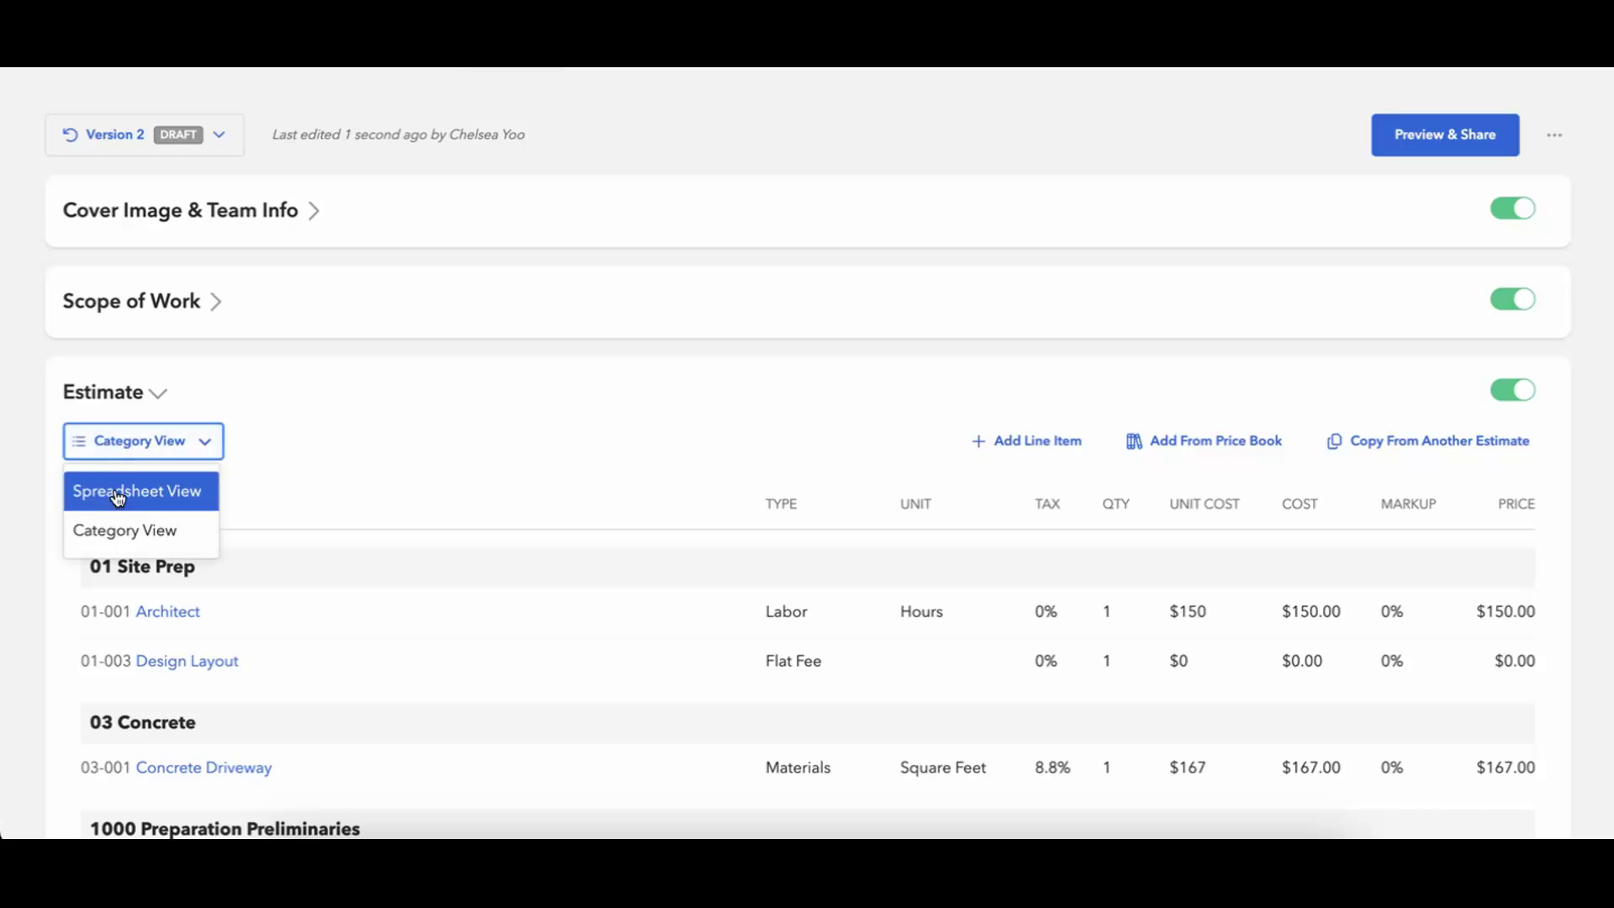
key(Return)
View the additional actions available for the Asphalt Roof line item, including copying it to the Price Book, without applying any.
scroll(863, 419, down, 2)
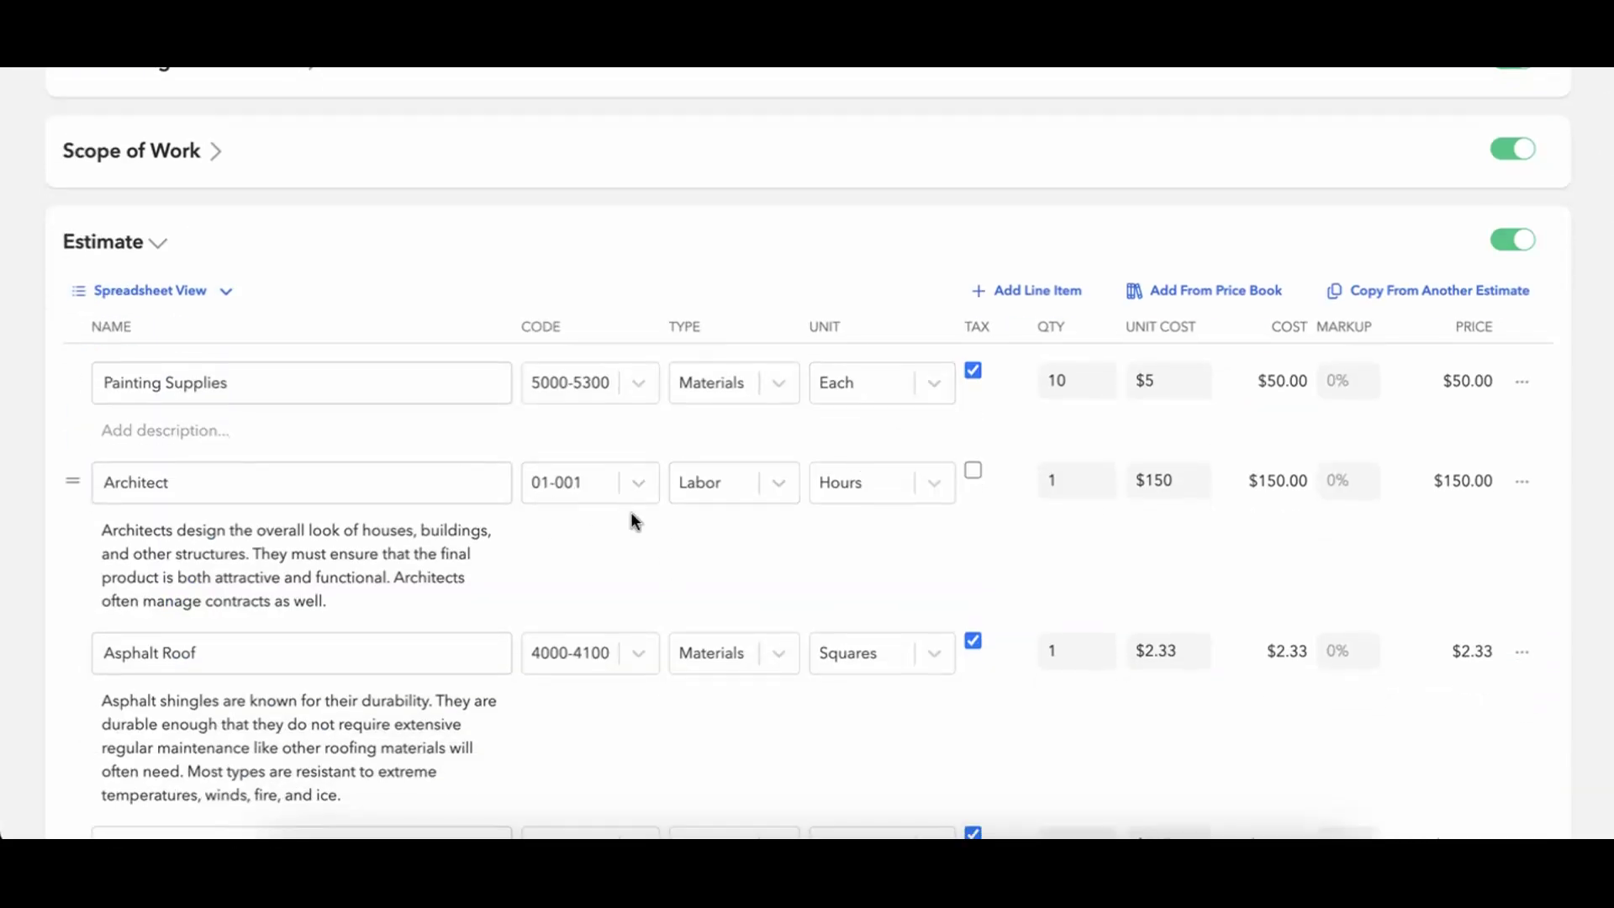
scroll(1161, 528, down, 3)
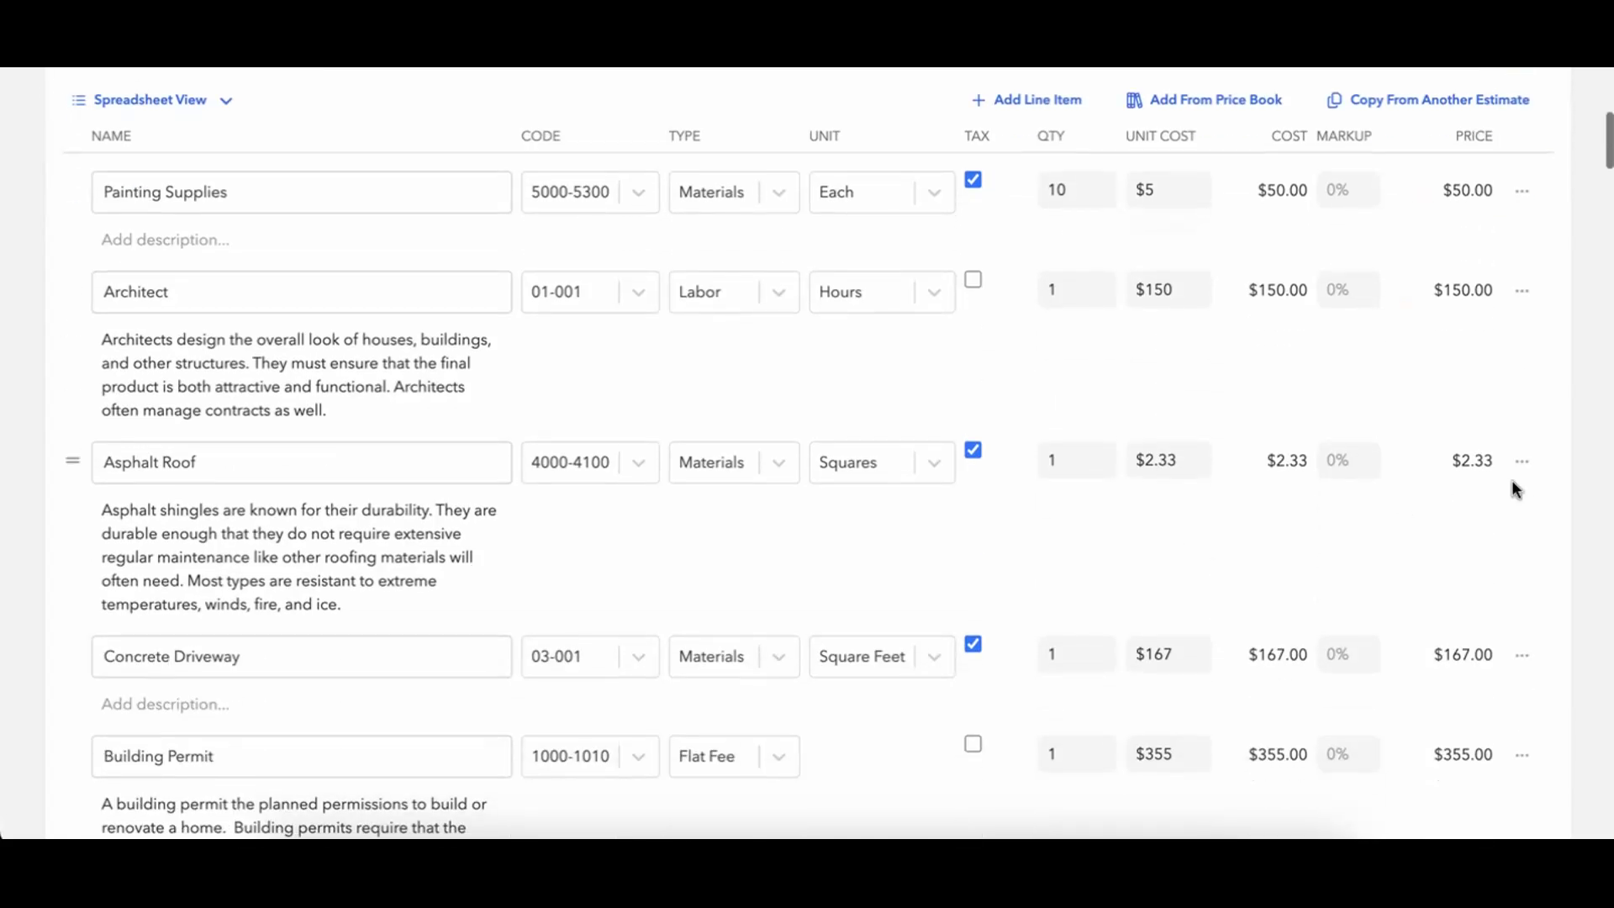
click(1524, 462)
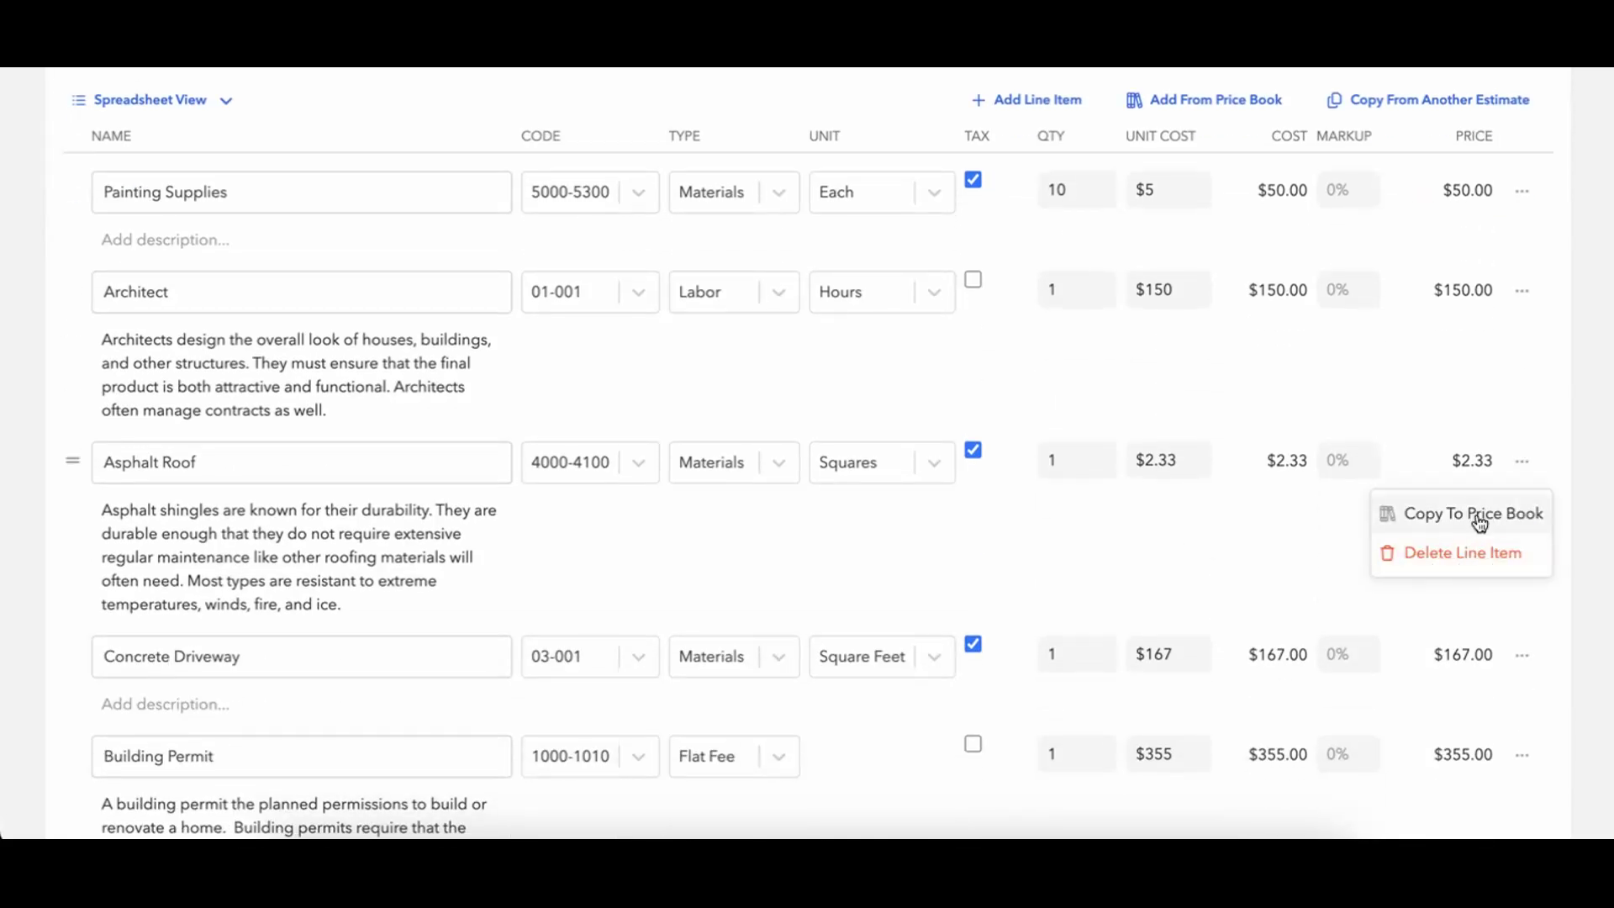
click(1126, 538)
scroll(1131, 542, down, 3)
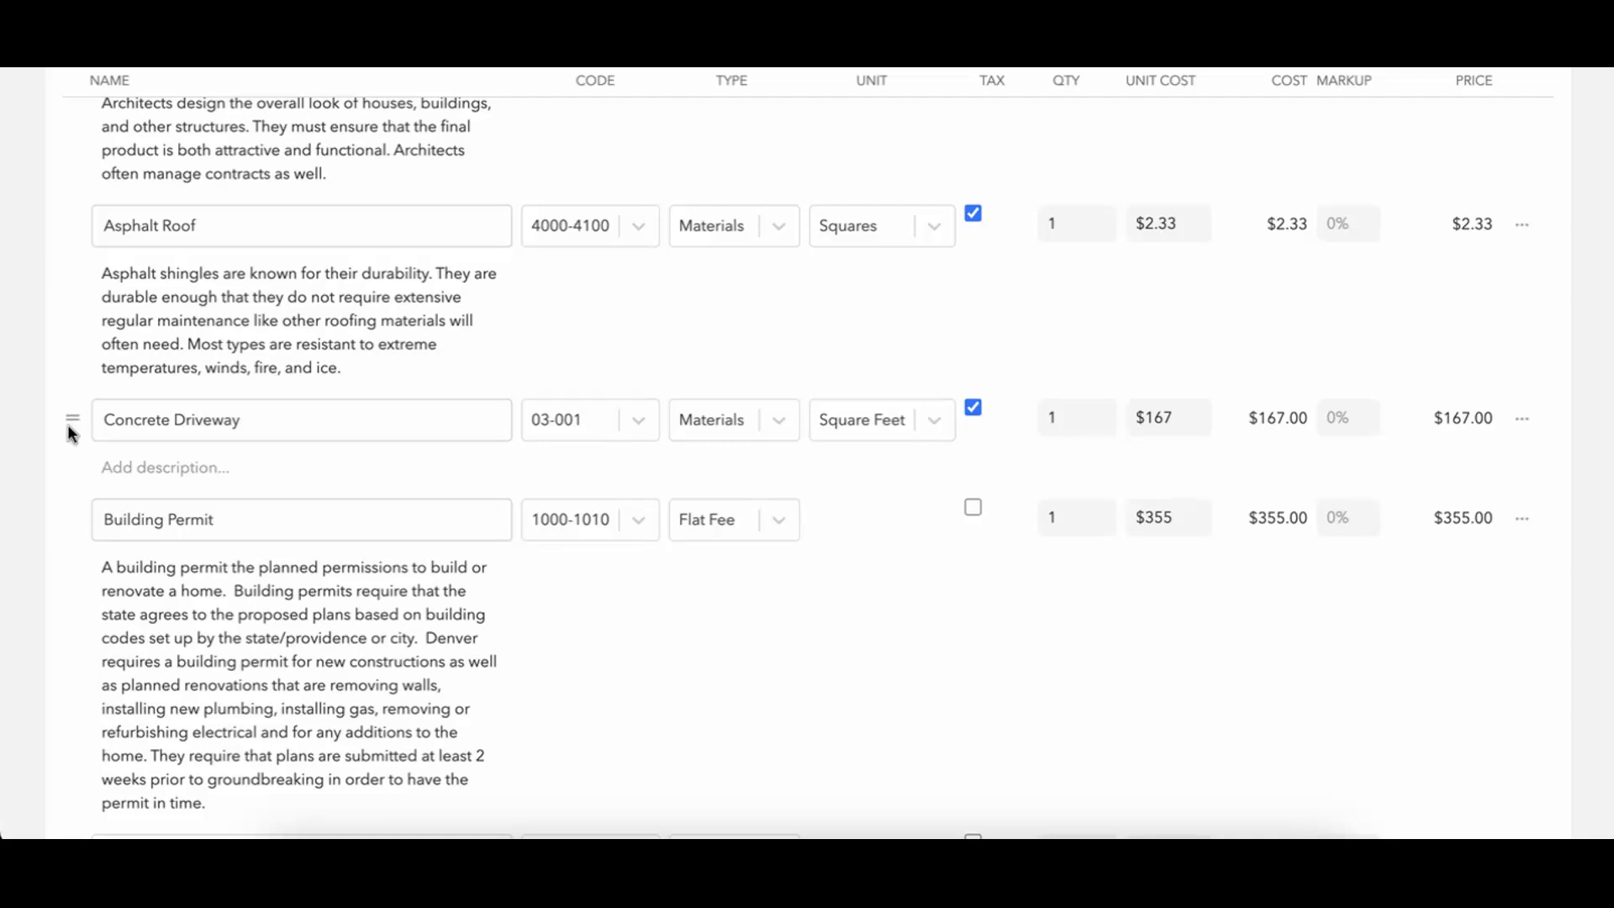
Preview the draft estimate as a client-facing document and examine its line items grouped by category.
scroll(126, 319, up, 6)
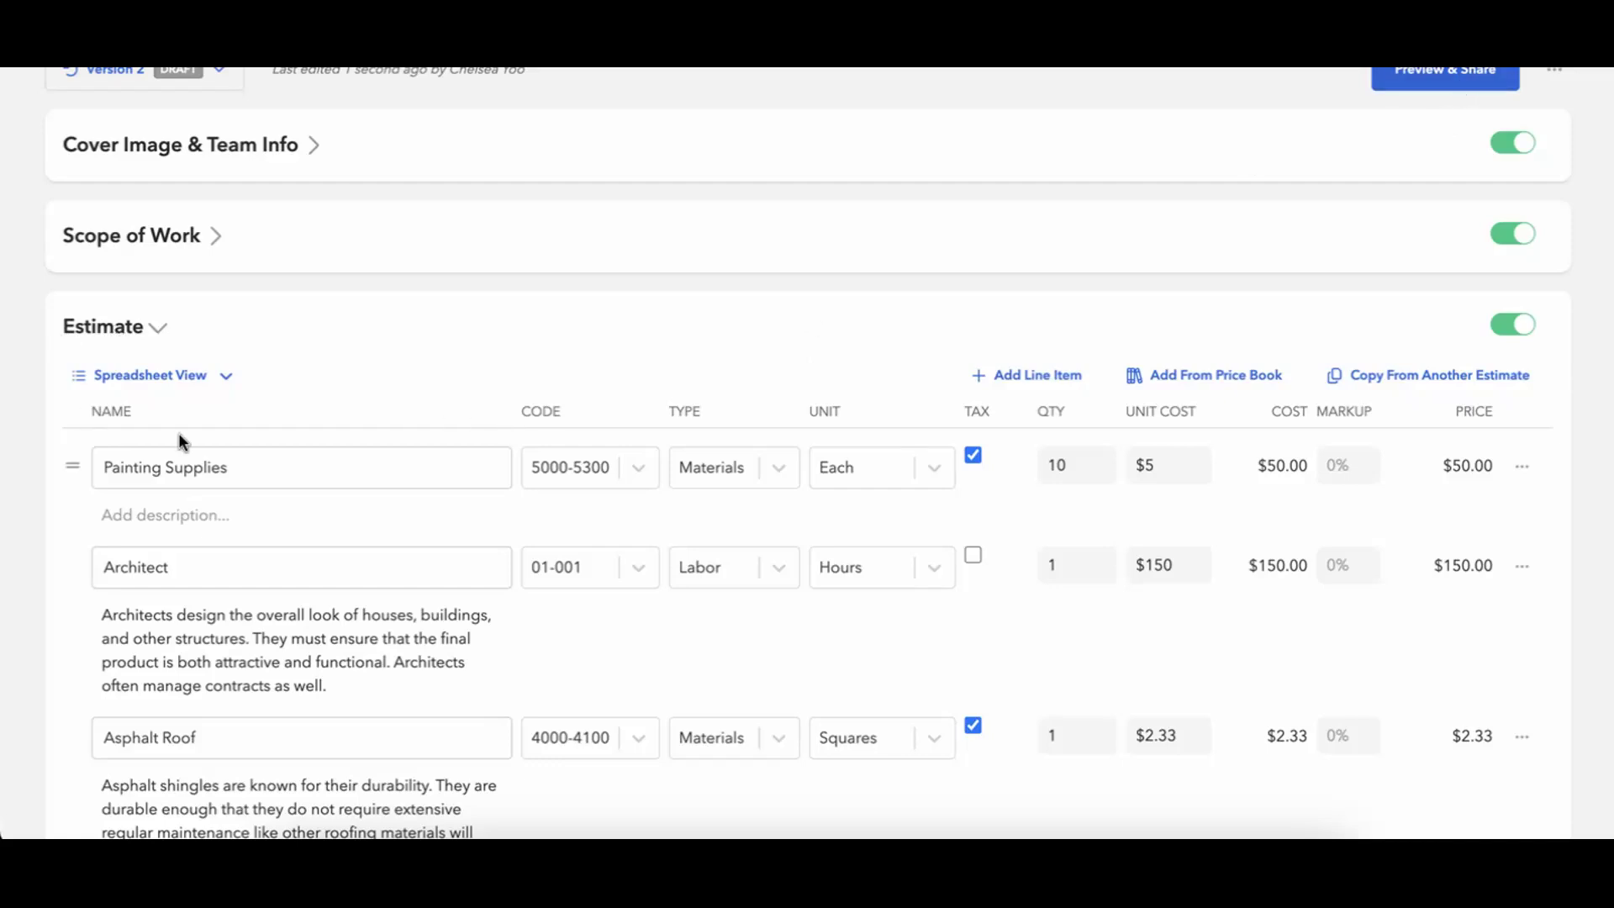
click(1446, 76)
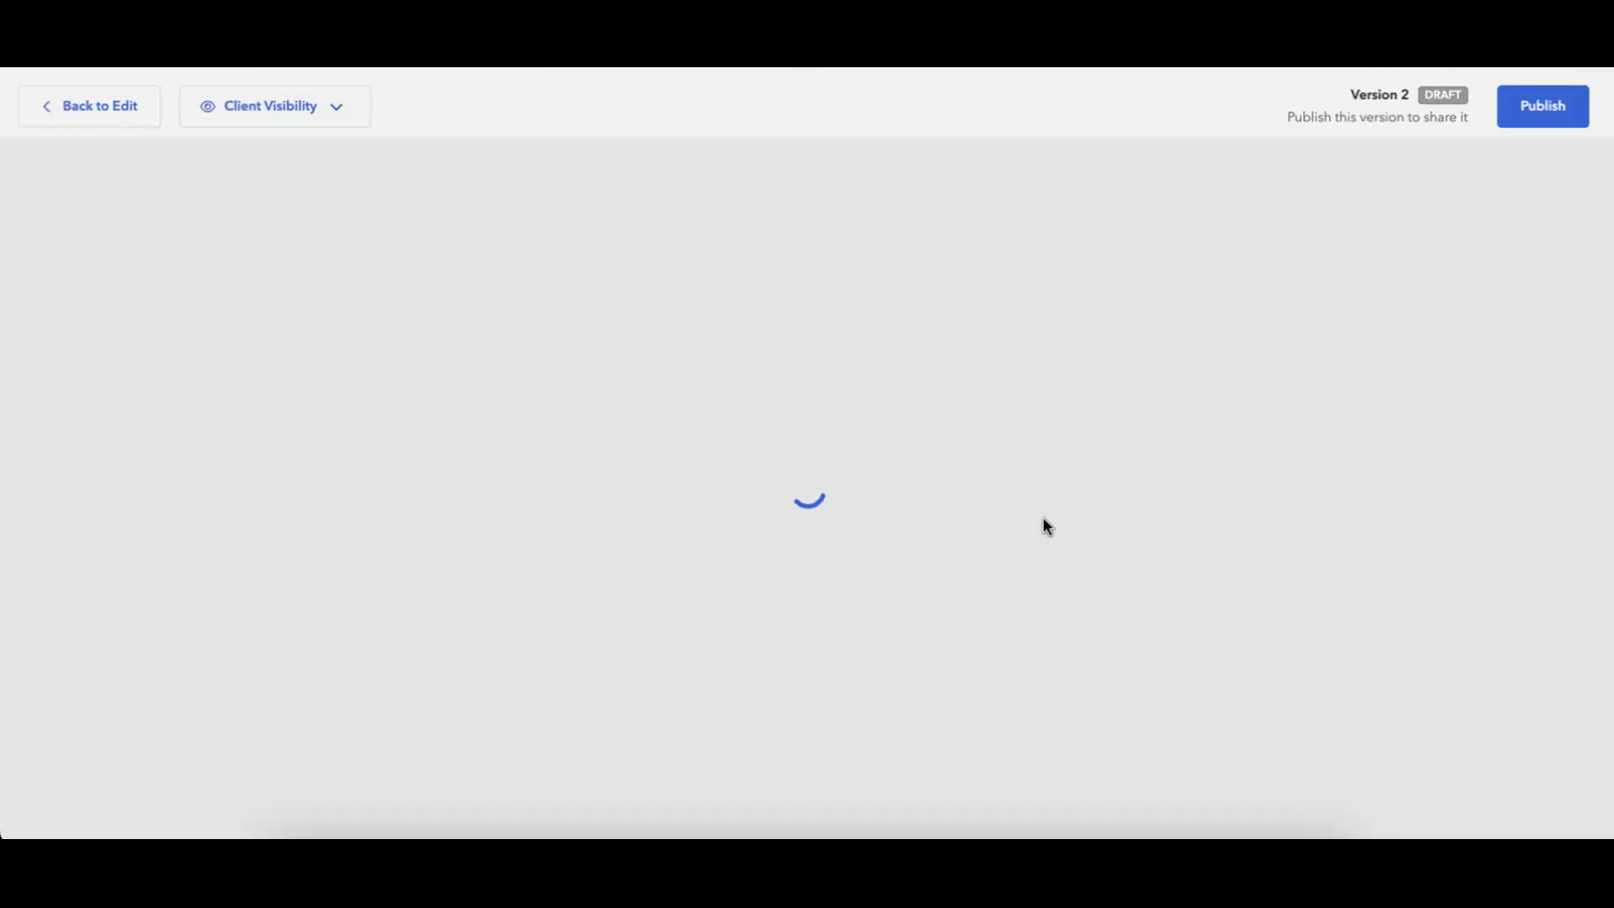
scroll(1045, 526, down, 20)
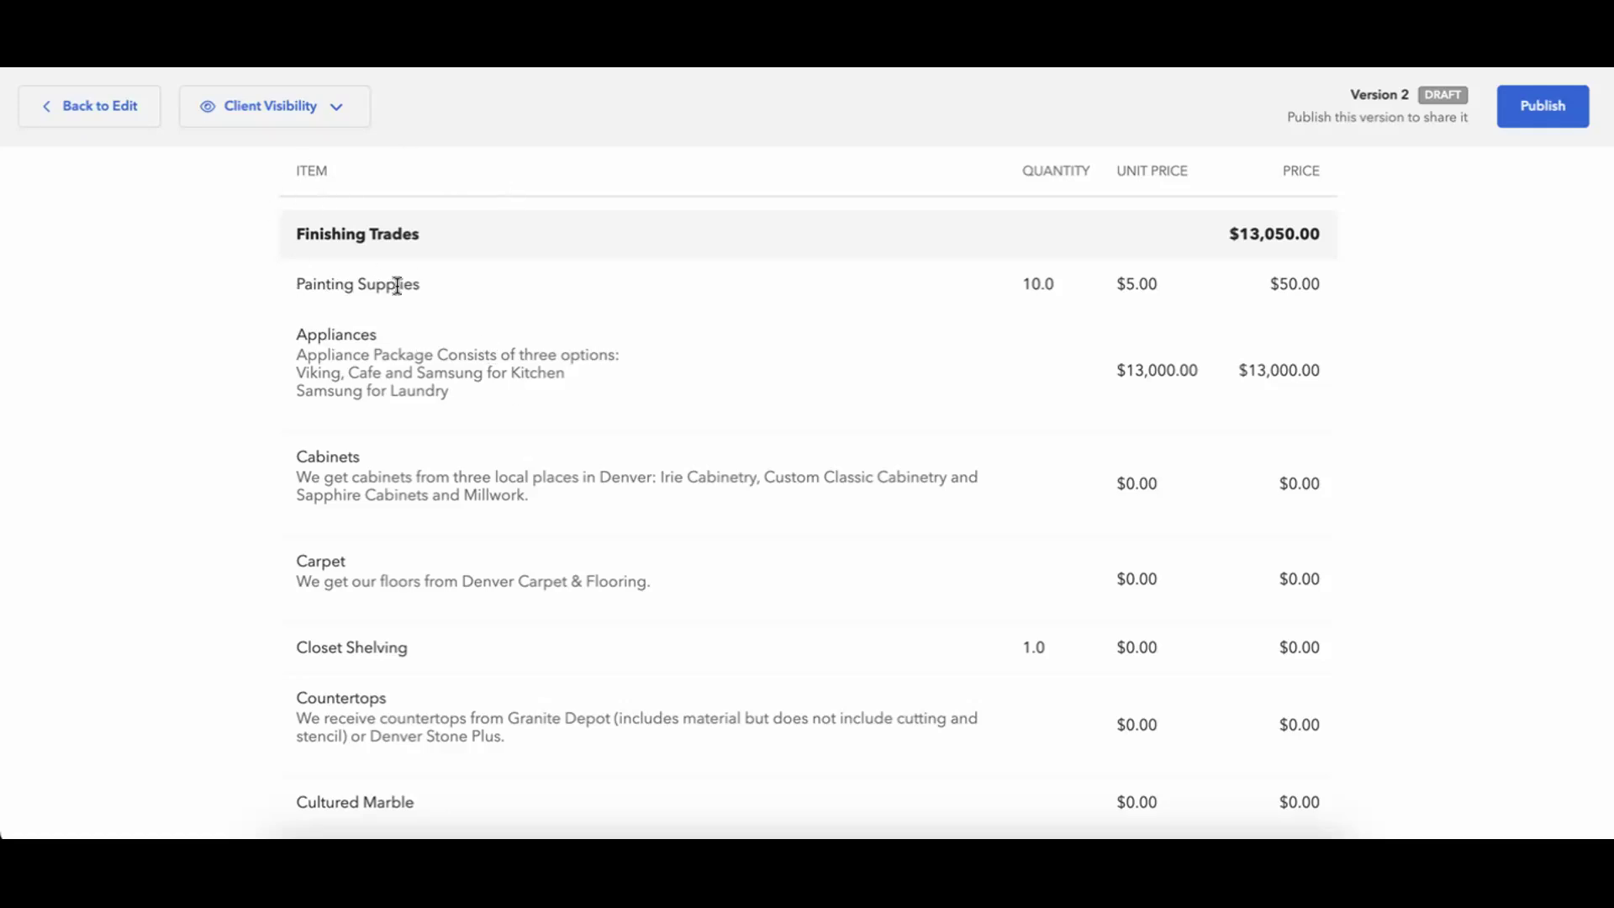
scroll(398, 286, down, 10)
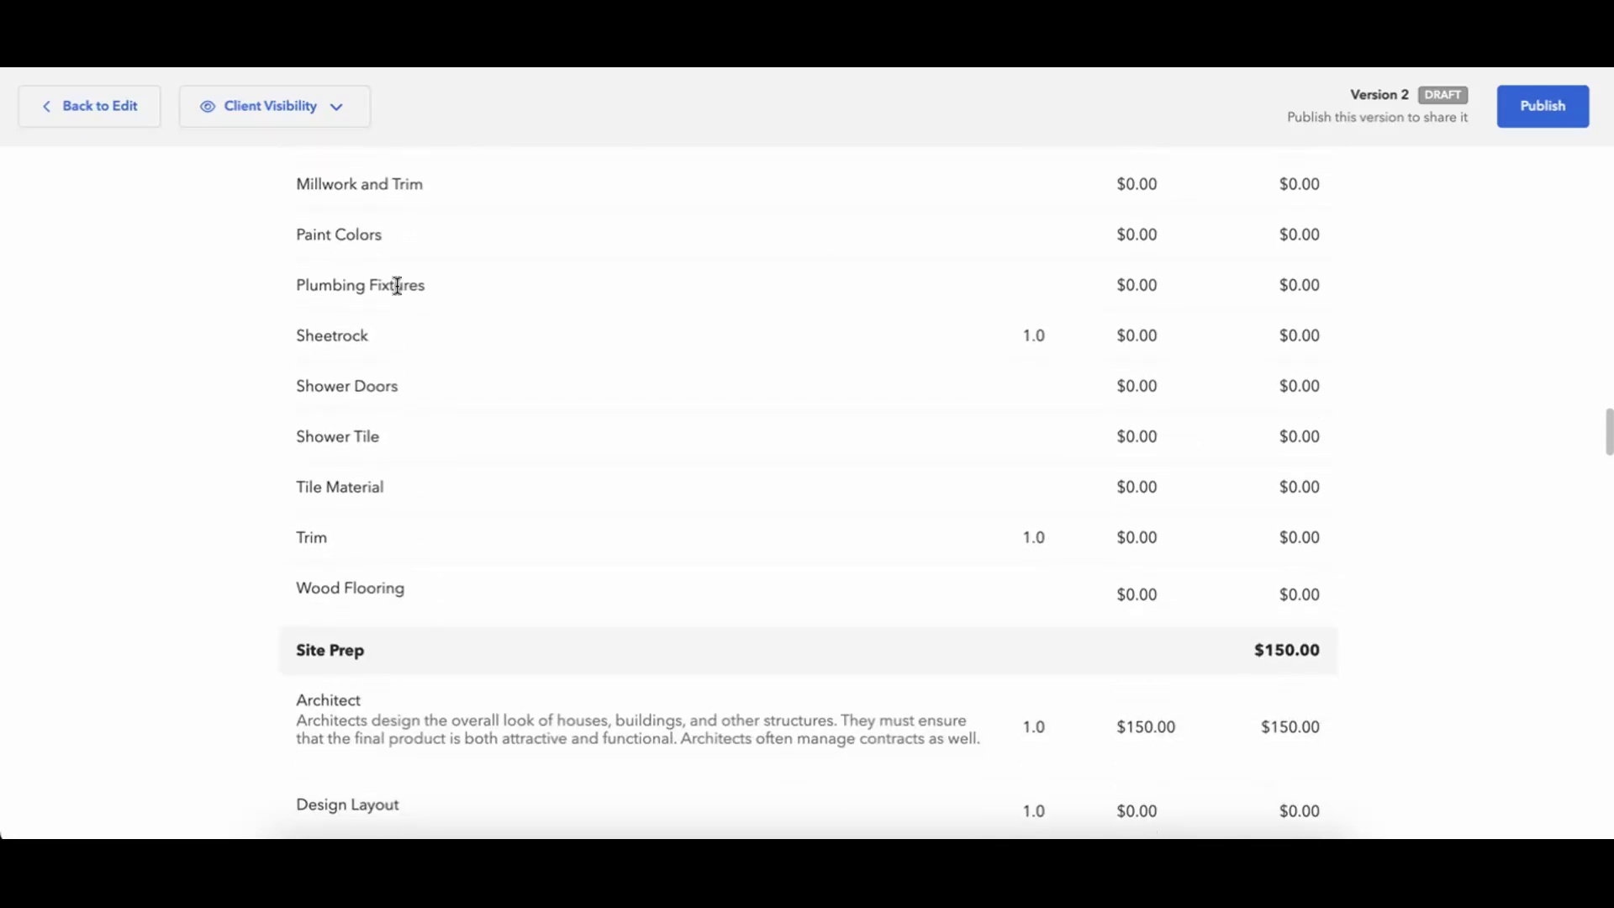
scroll(398, 286, up, 10)
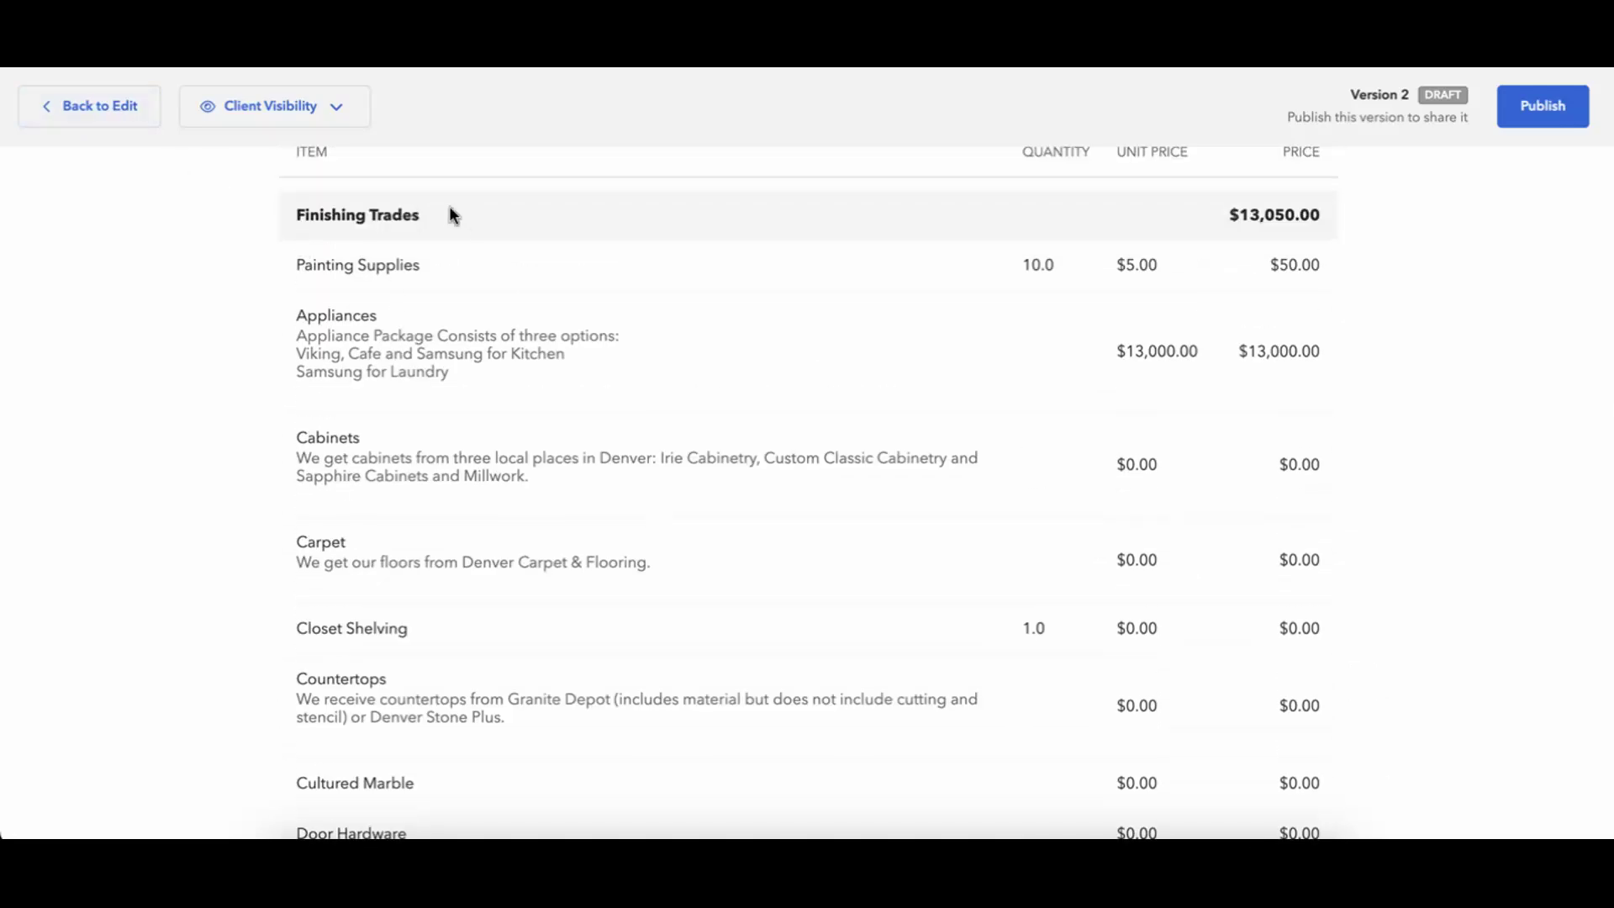
Check the preview's Client Visibility options and return to editing the estimate.
click(274, 124)
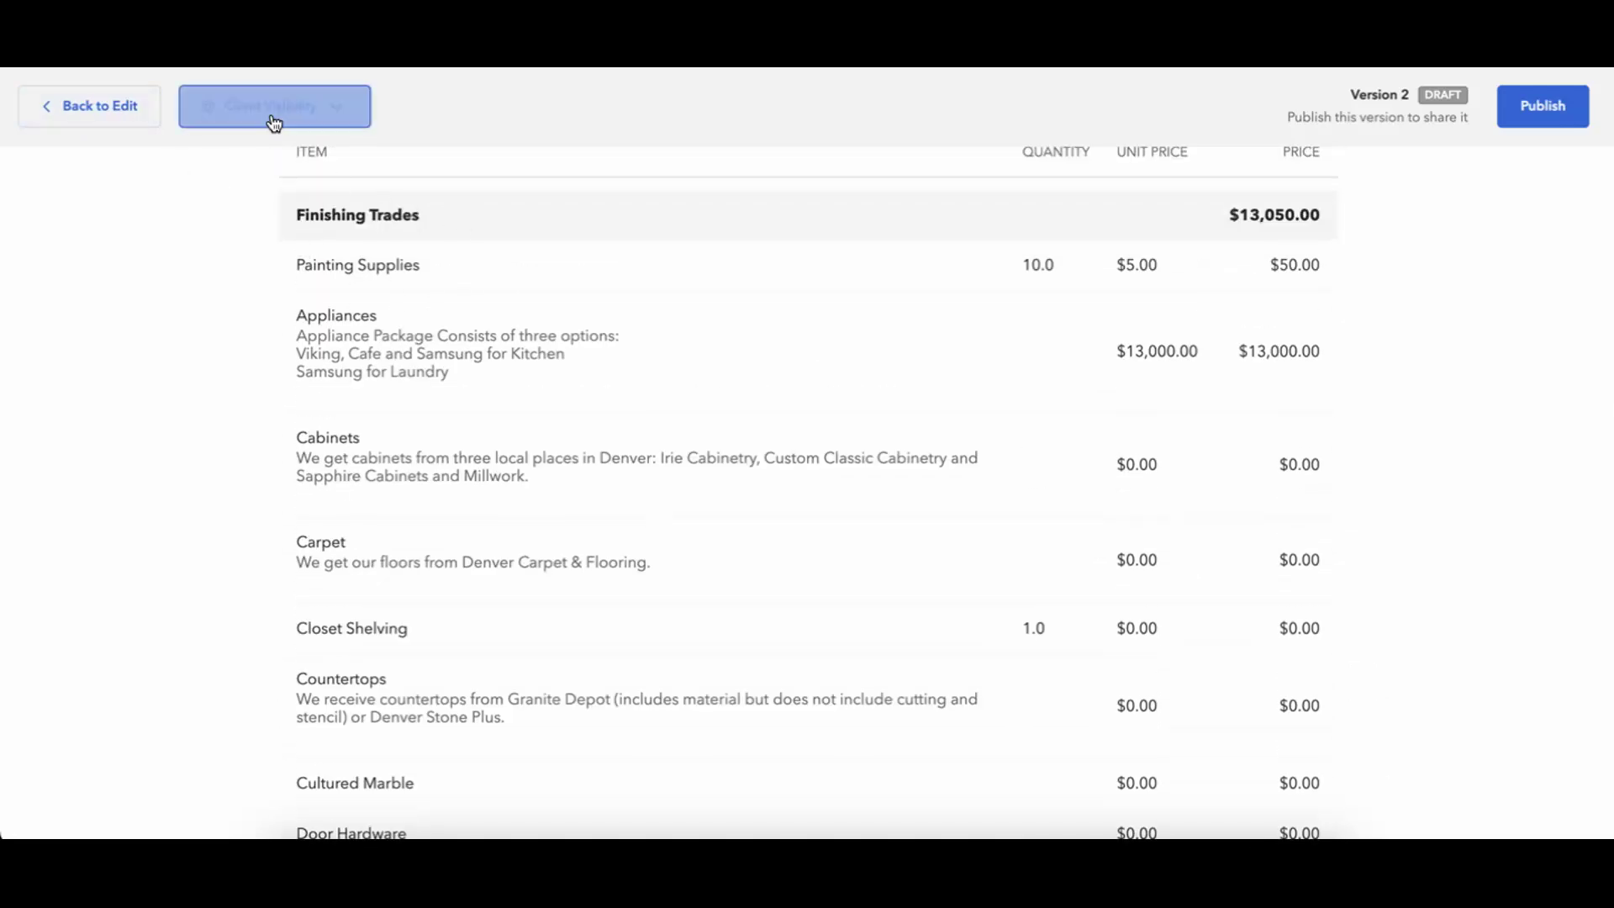
click(125, 106)
click(94, 119)
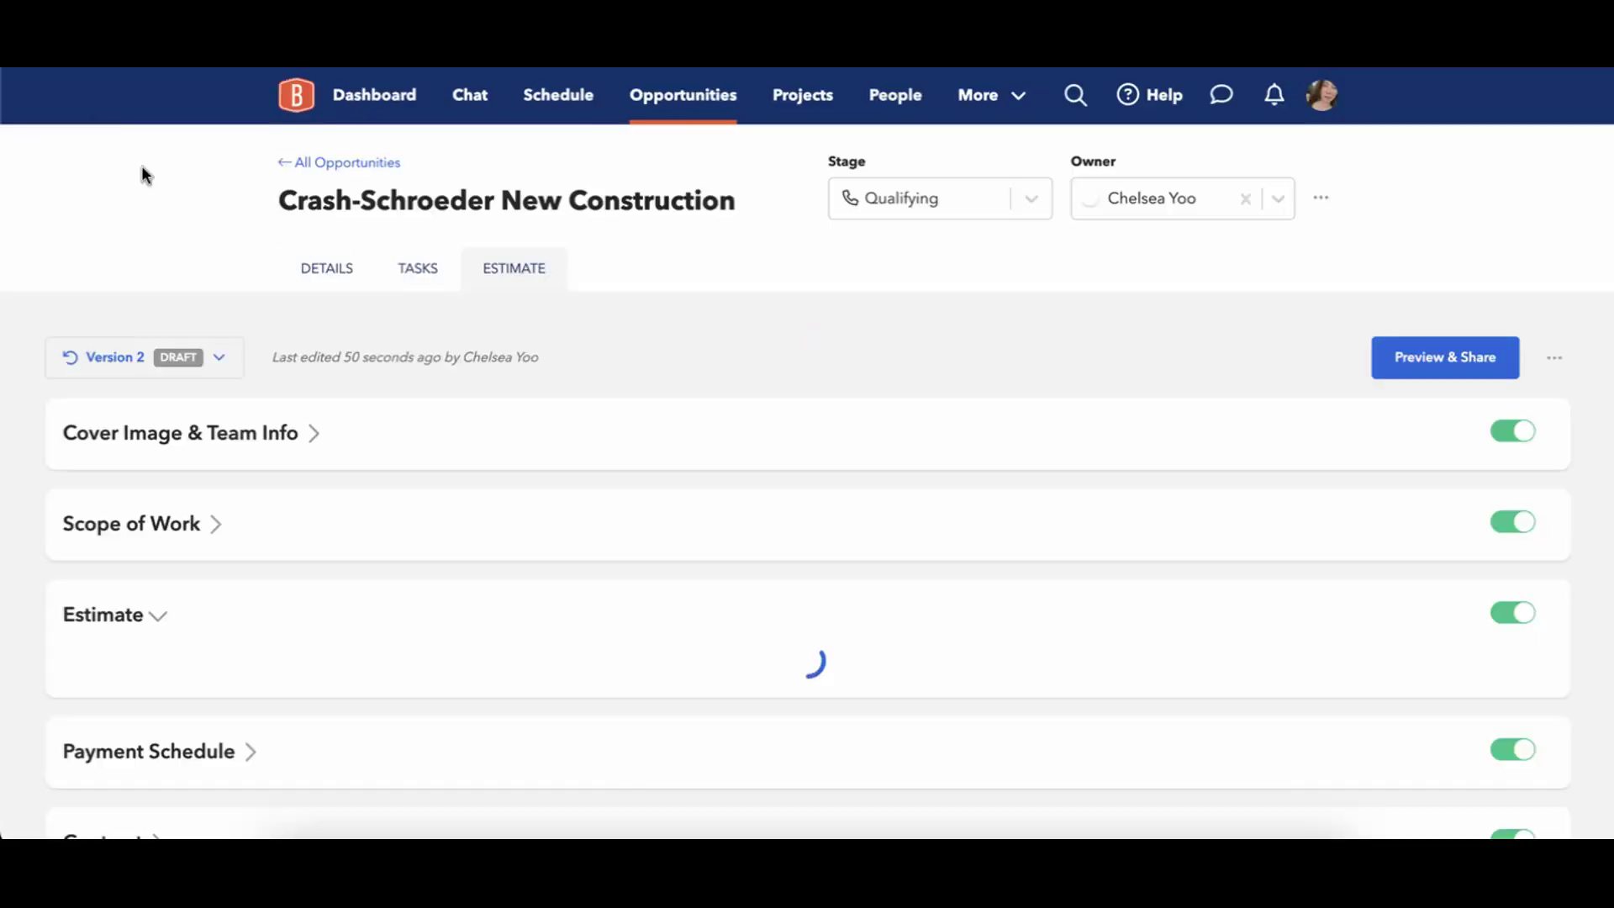
Move the Architect line item above Painting Supplies in the Estimate section.
scroll(224, 637, down, 5)
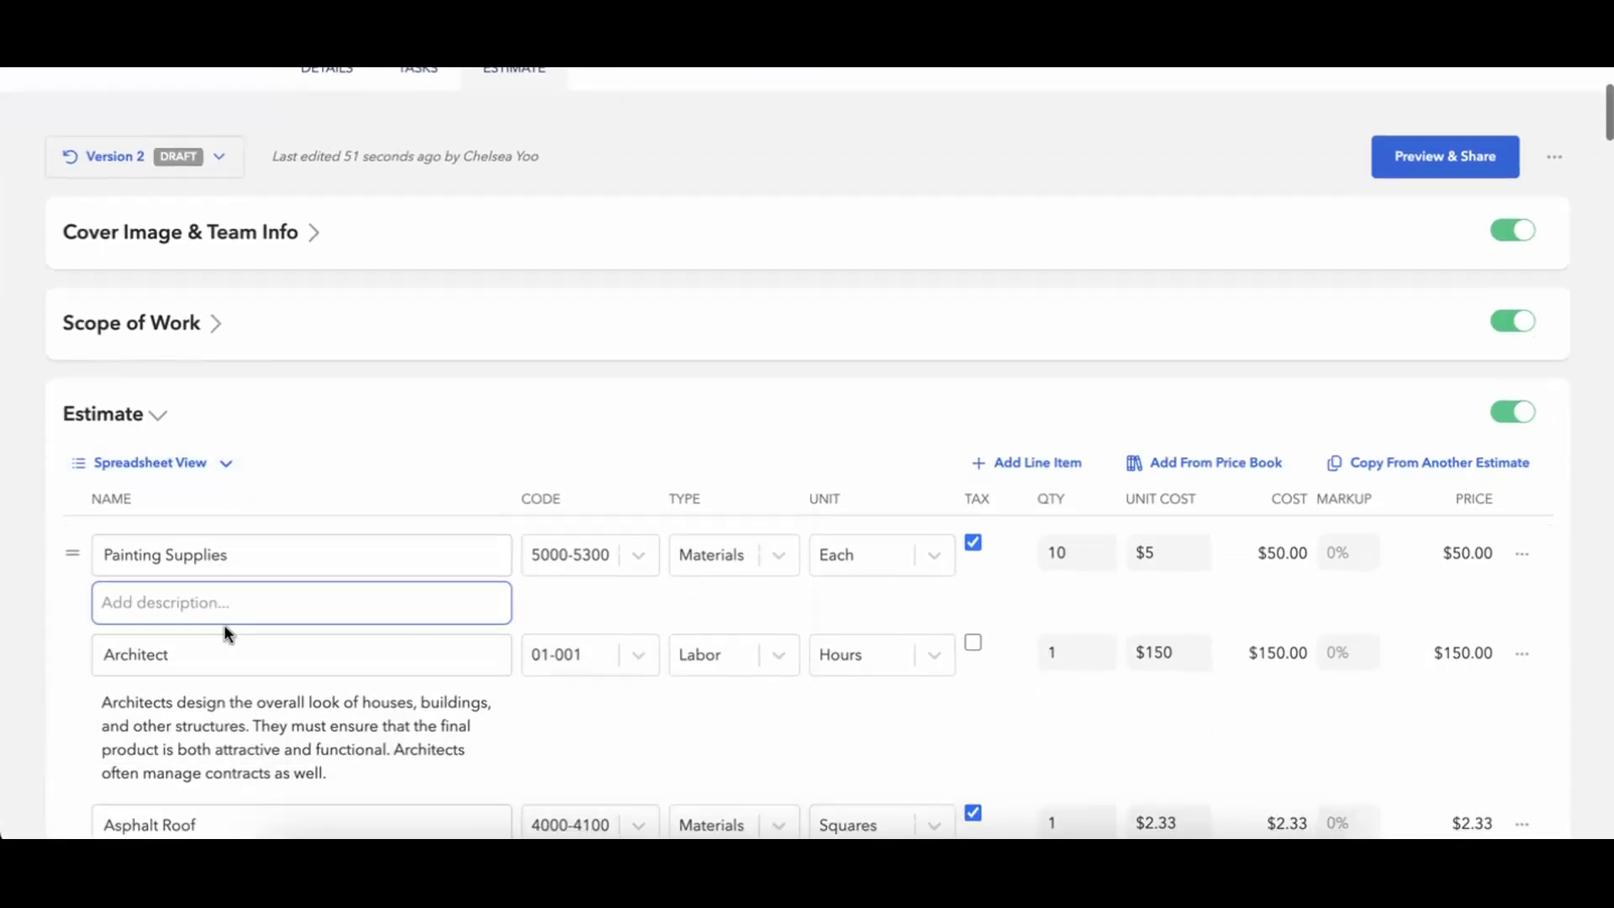
drag(73, 467, 72, 368)
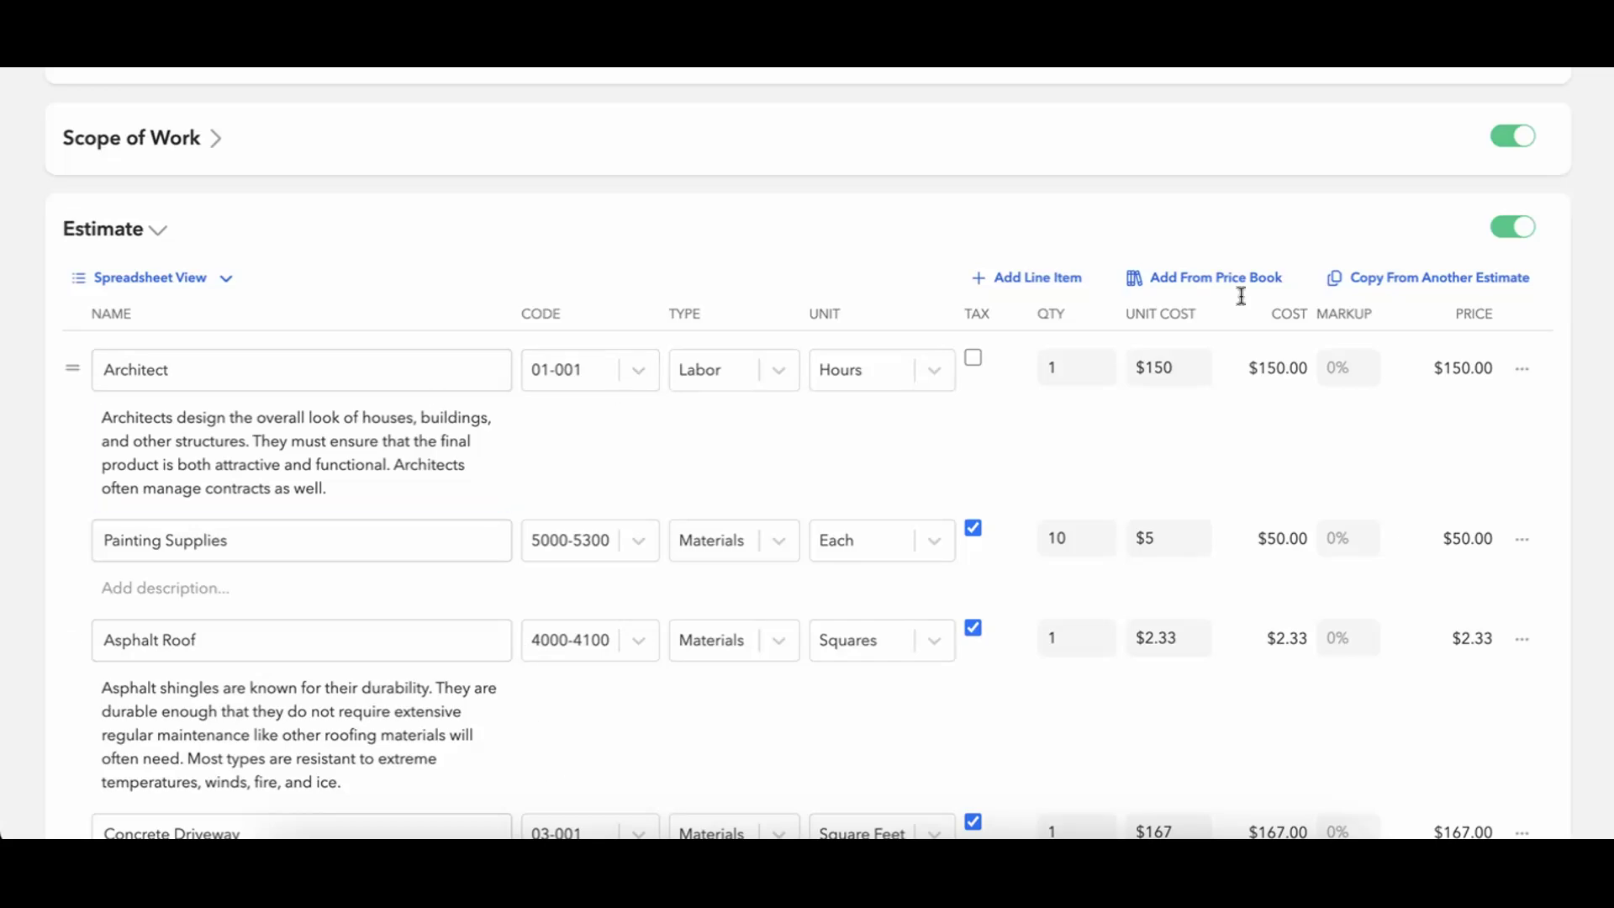
Preview the draft estimate to examine how the categories and line items are ordered, and return to editing.
scroll(1259, 288, up, 2)
click(1445, 136)
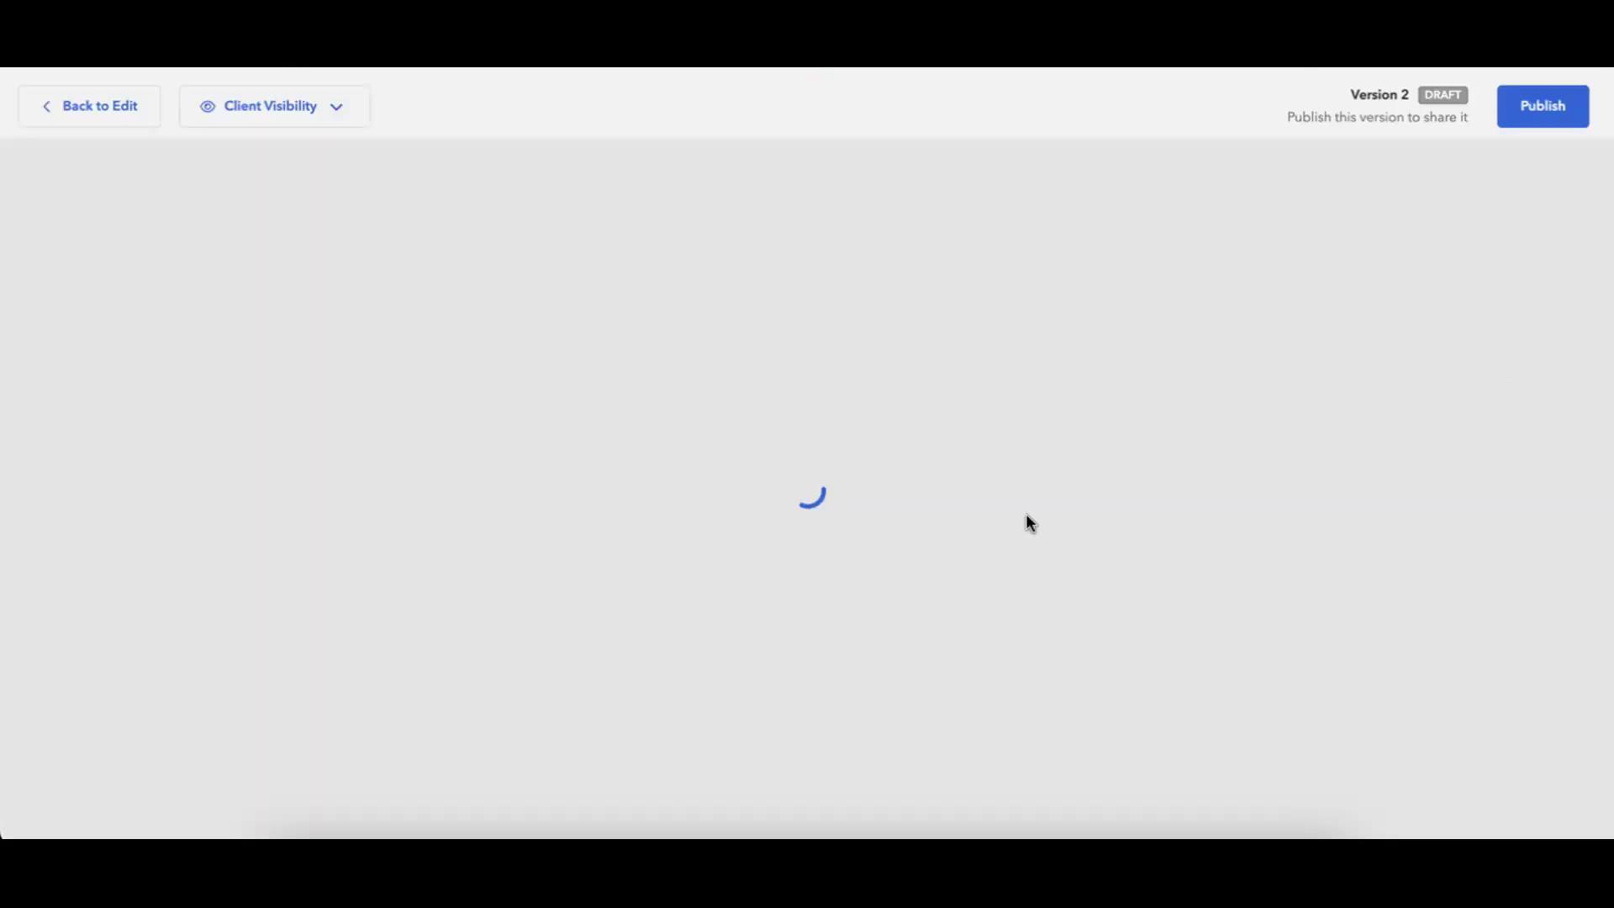
scroll(963, 508, down, 15)
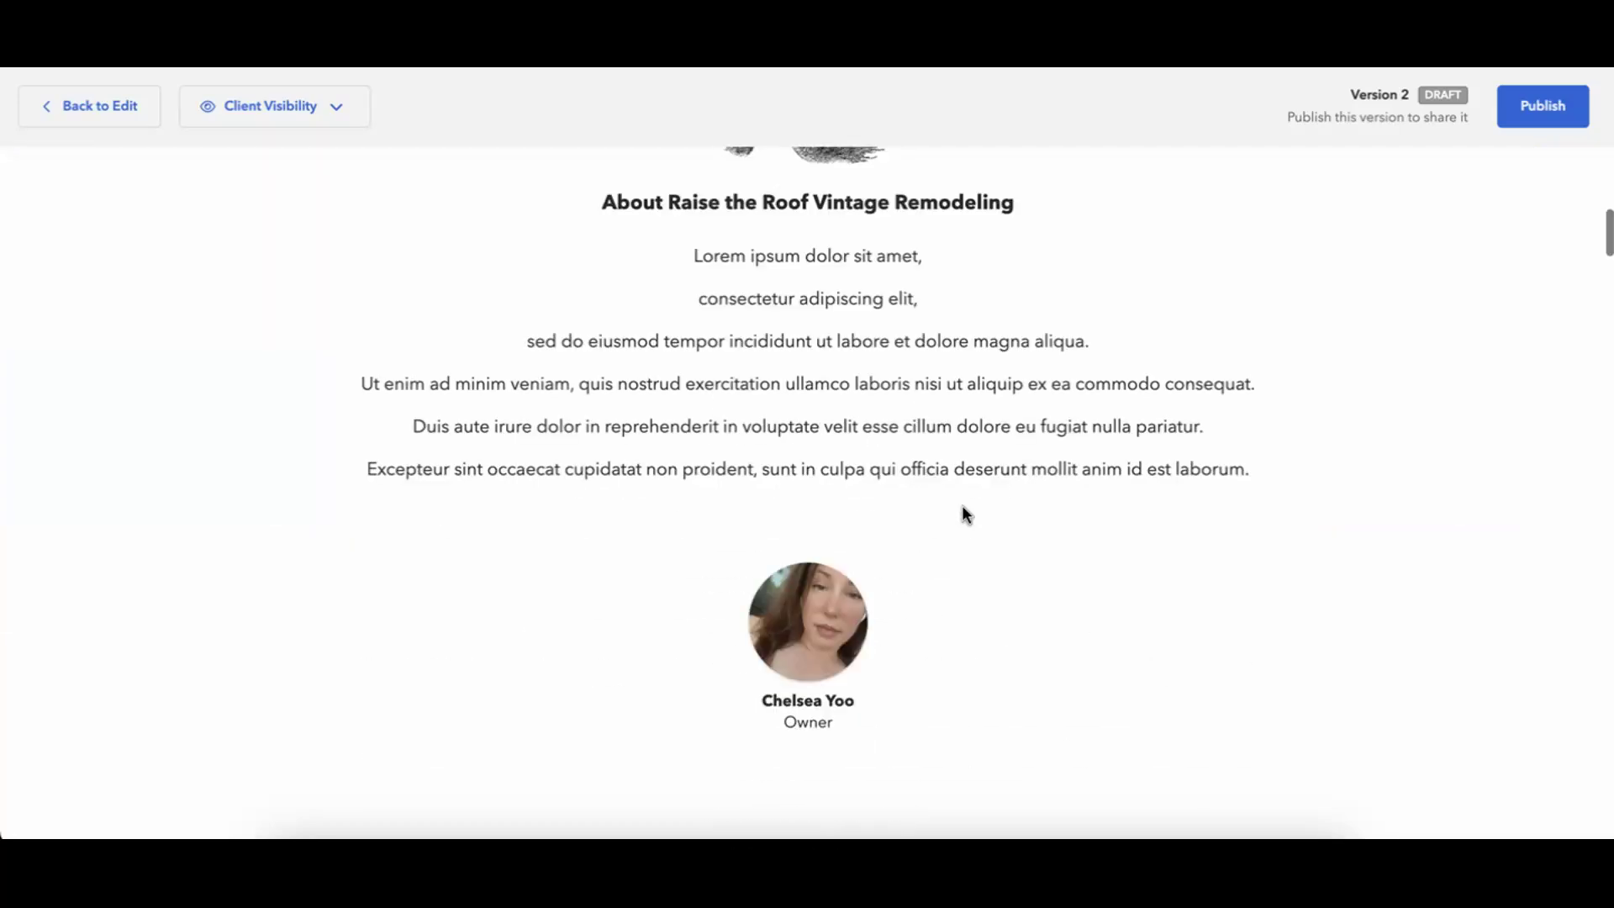
scroll(965, 515, down, 15)
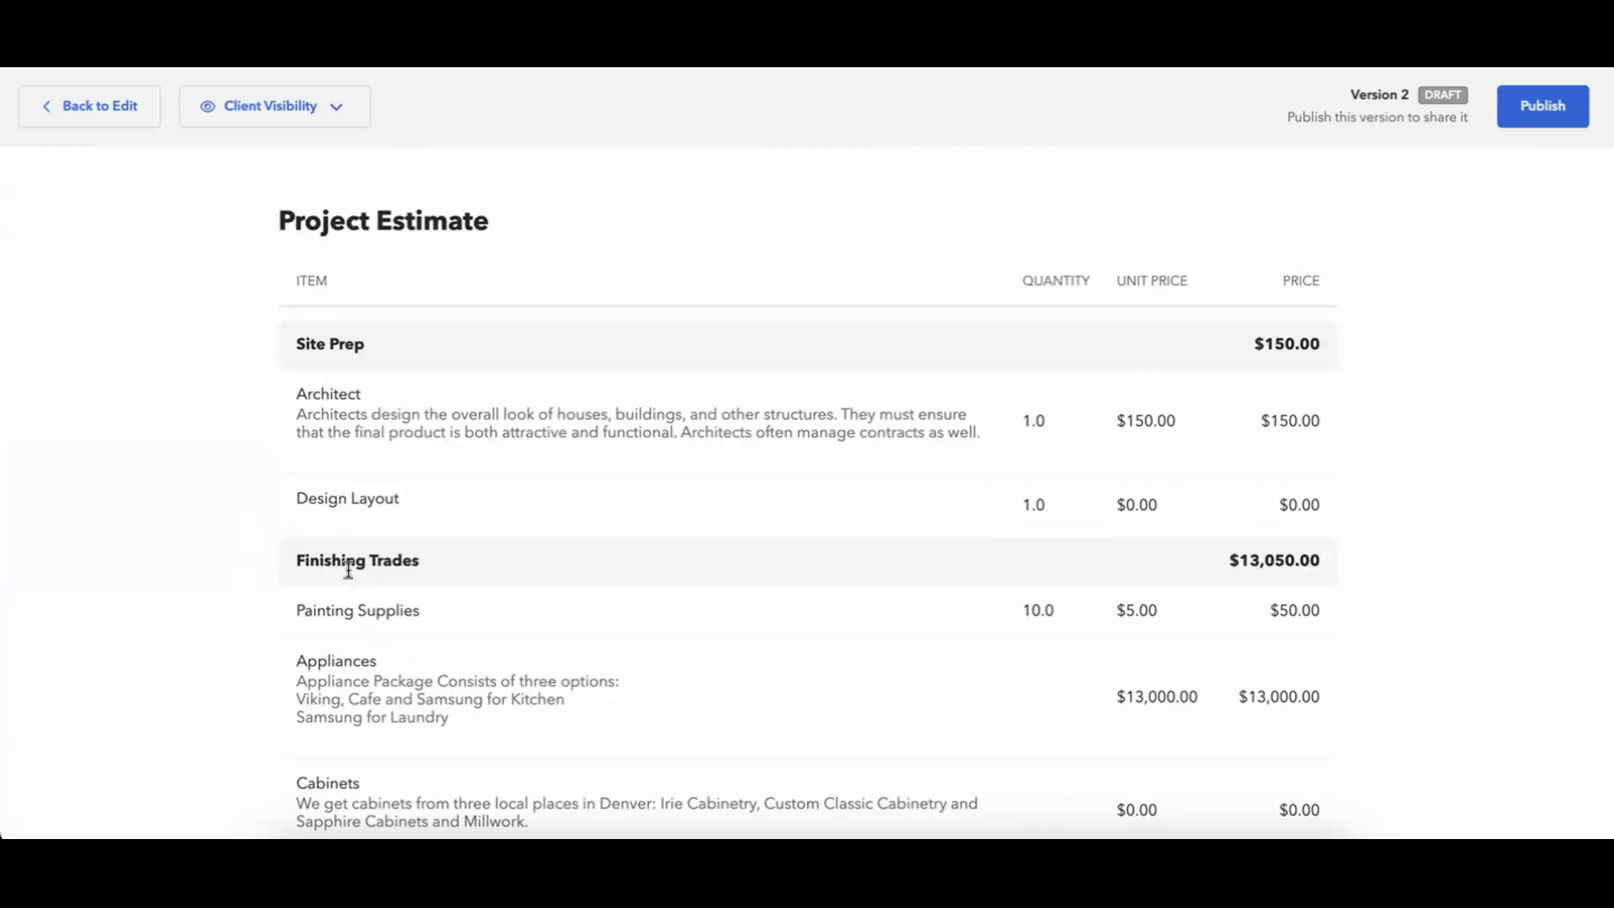
scroll(468, 515, down, 2)
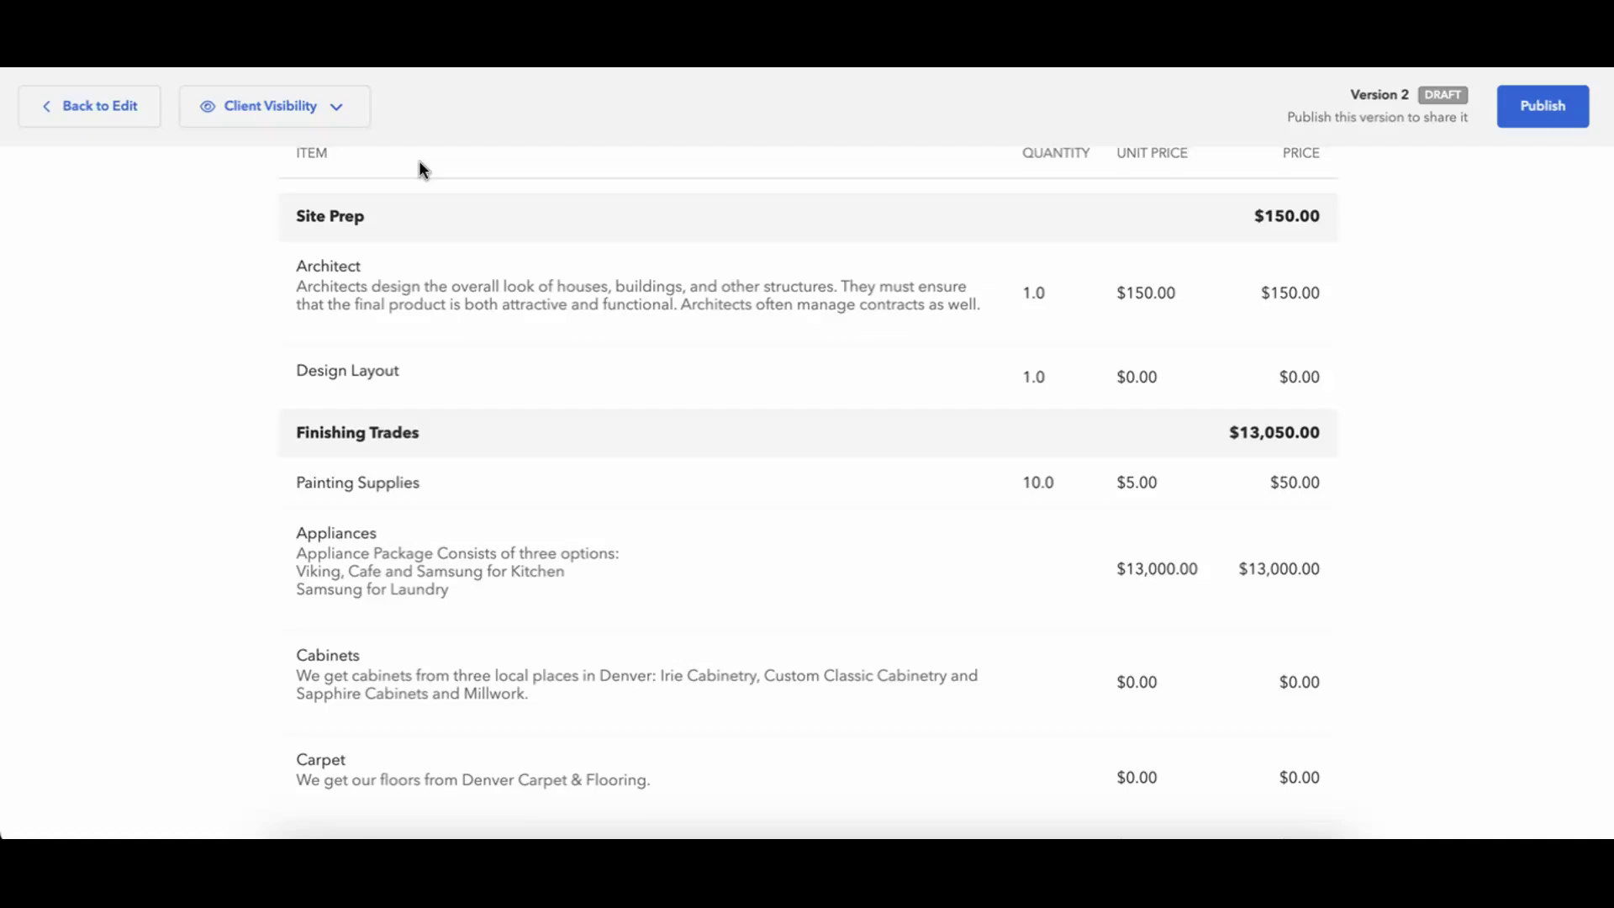
click(96, 107)
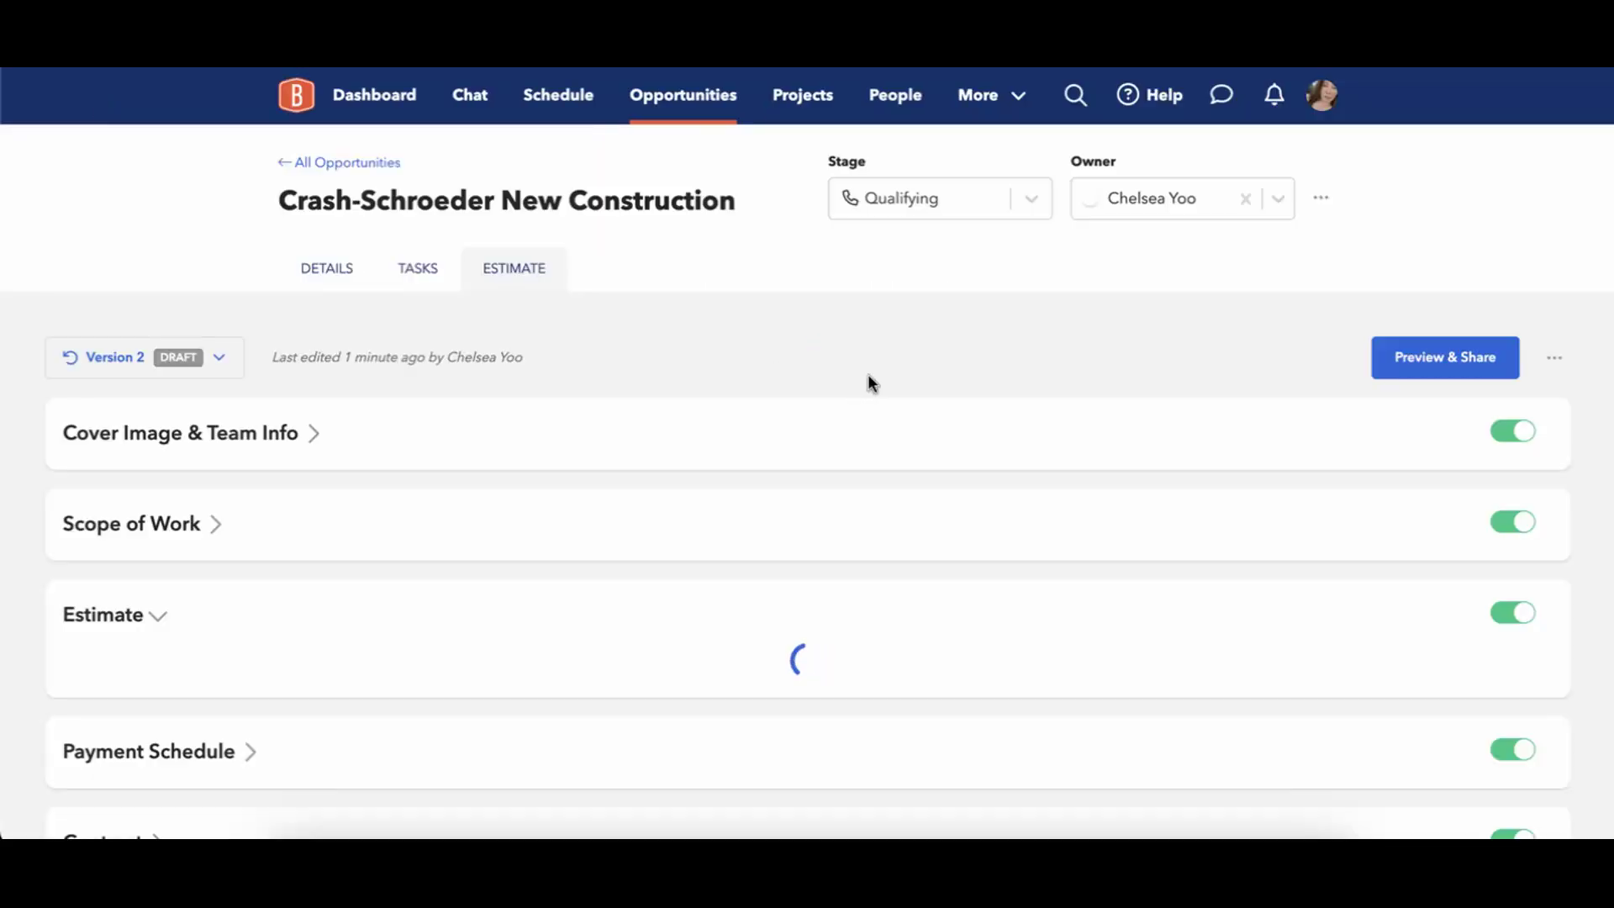
Collapse the Estimate section and look at the Payment Schedule section's milestone fields.
scroll(868, 375, down, 7)
scroll(868, 375, up, 3)
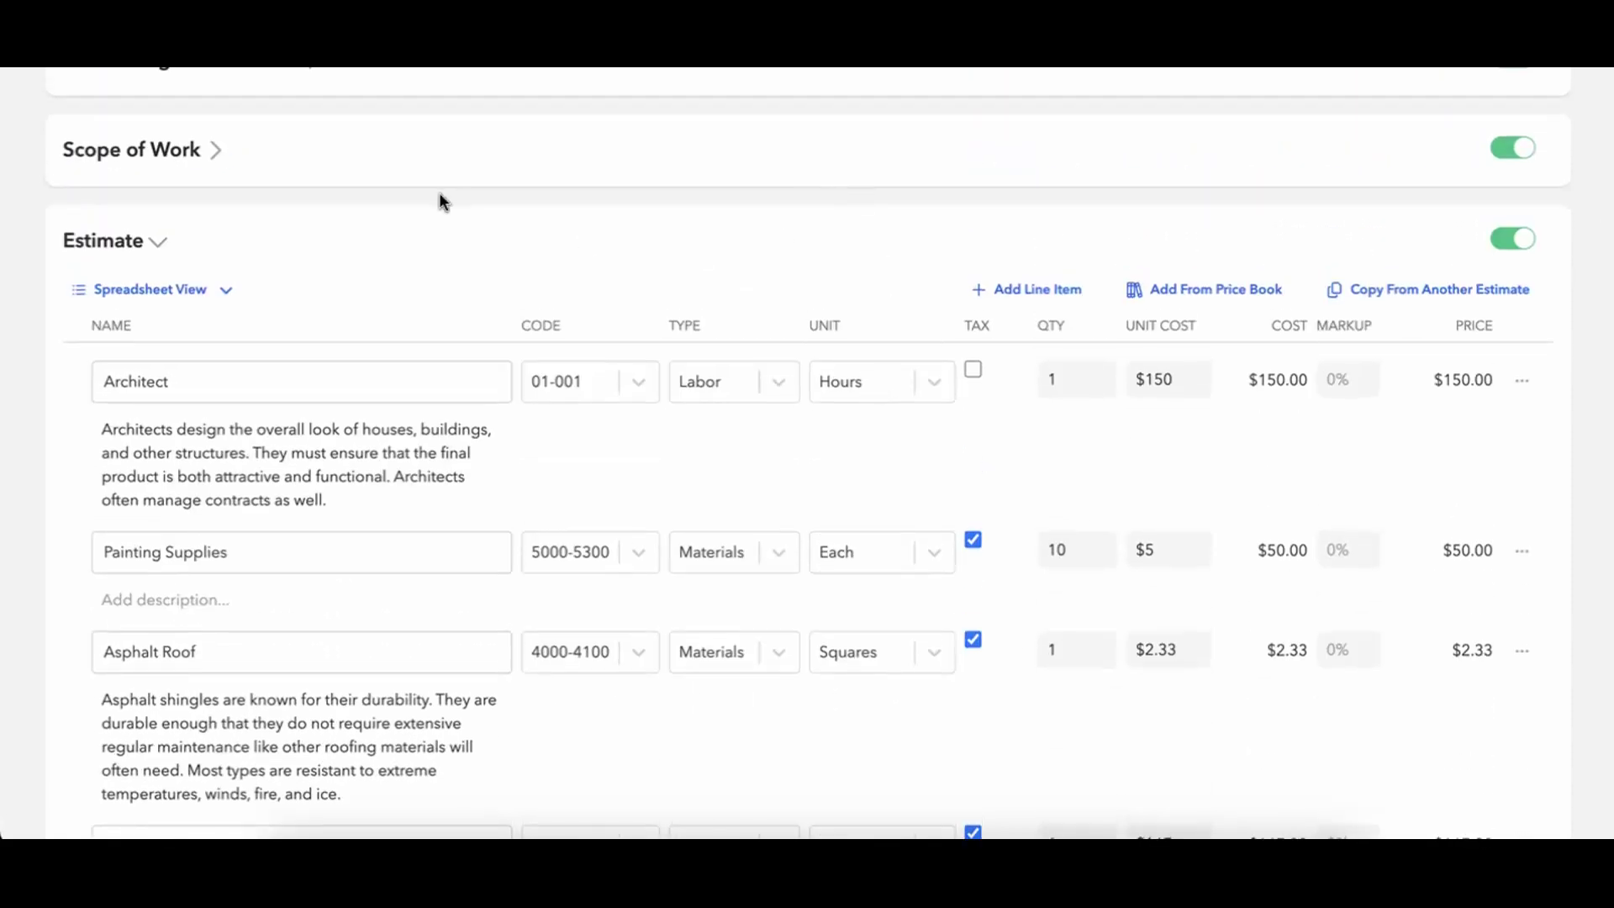
click(168, 244)
click(543, 344)
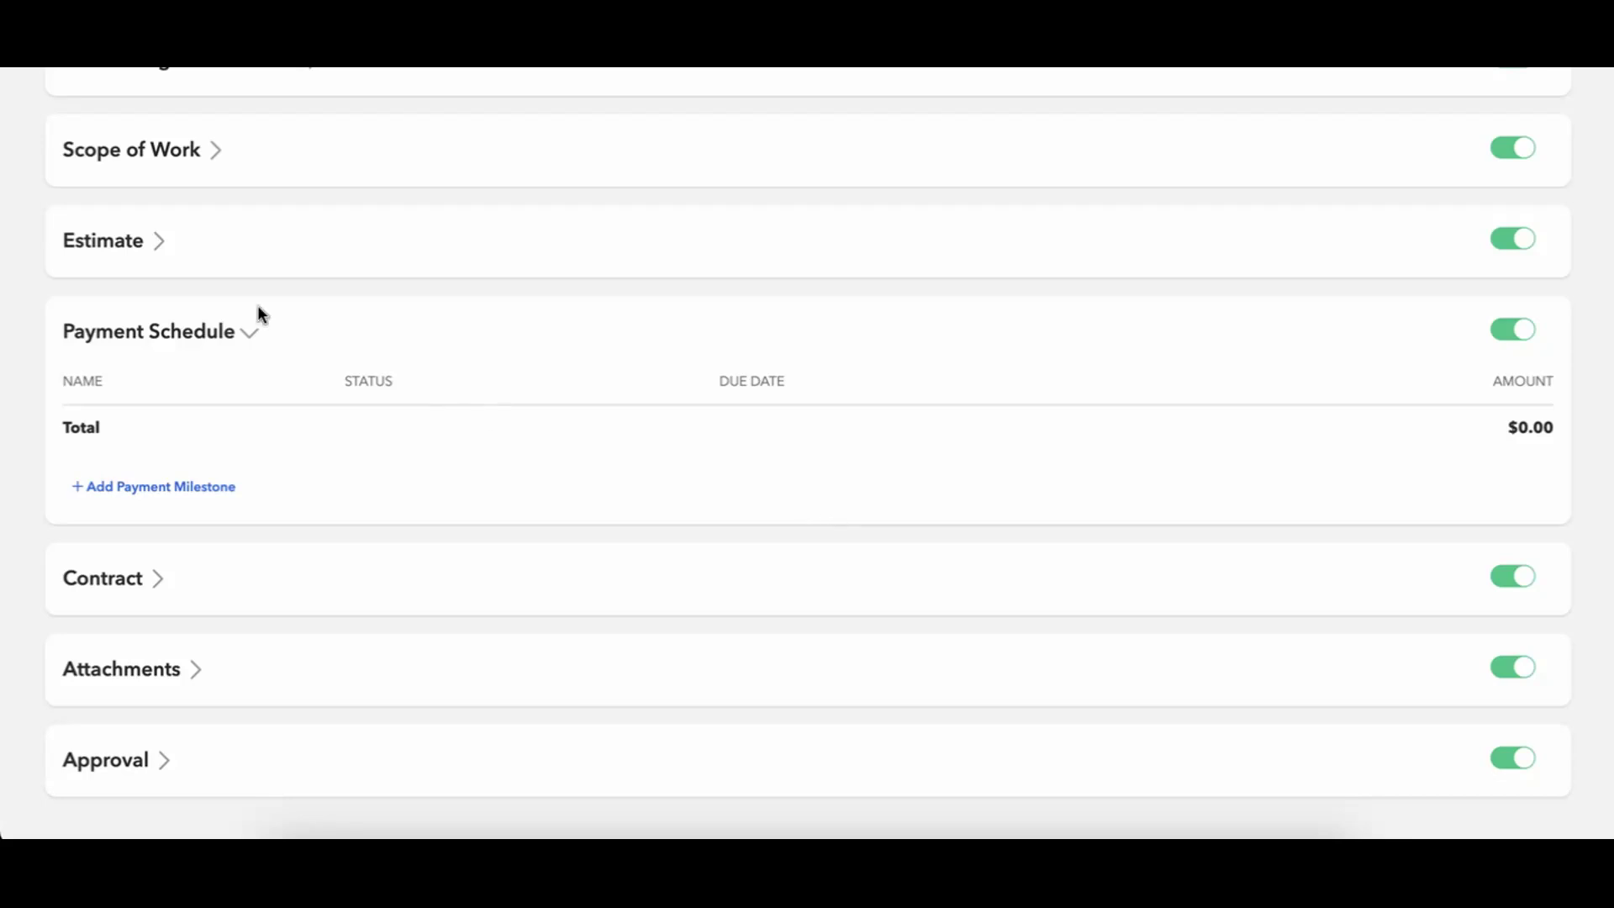
click(245, 330)
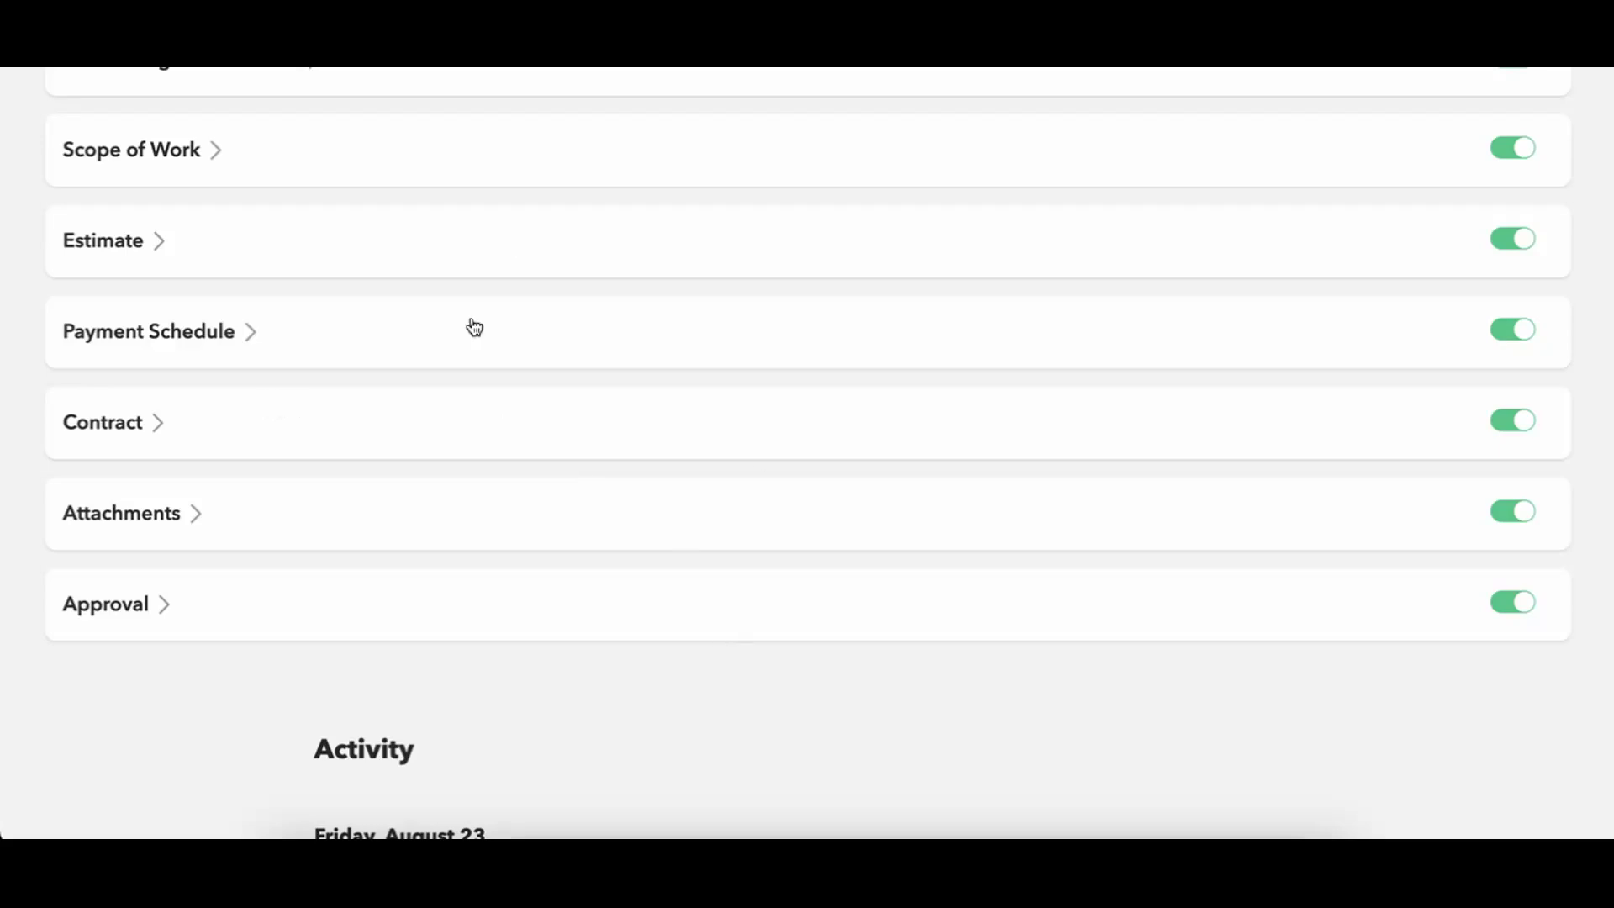
Attach the image "Screenshot 2024-08-23 at 8.25.32 AM" from the Desktop to the estimate's Attachments section and collapse the section.
scroll(460, 340, up, 1)
scroll(462, 339, down, 3)
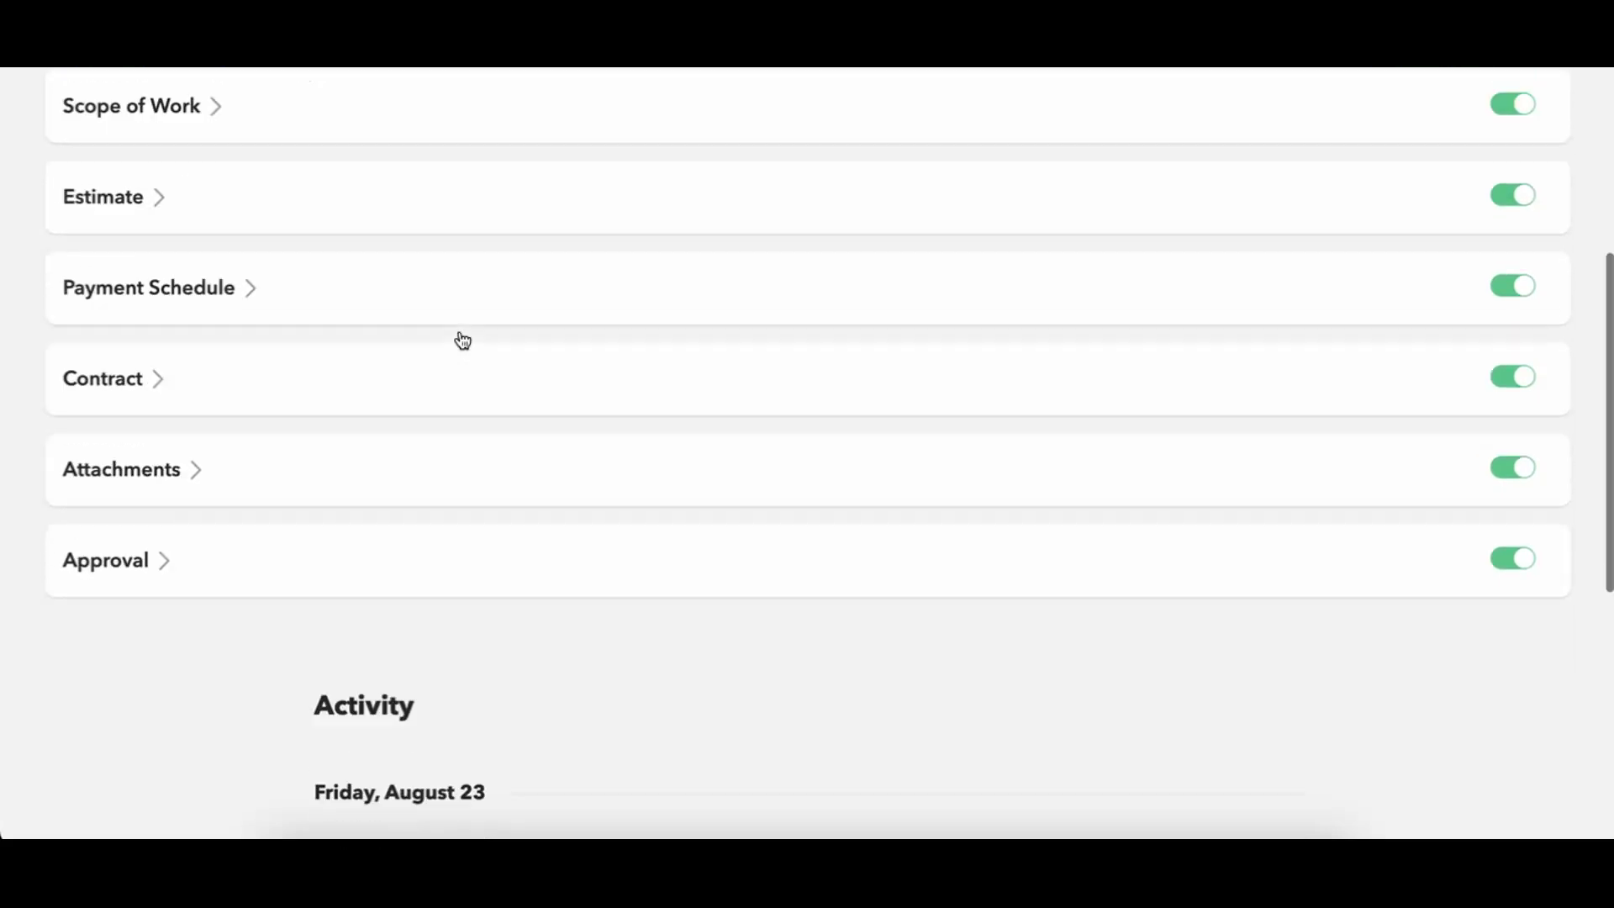
click(244, 368)
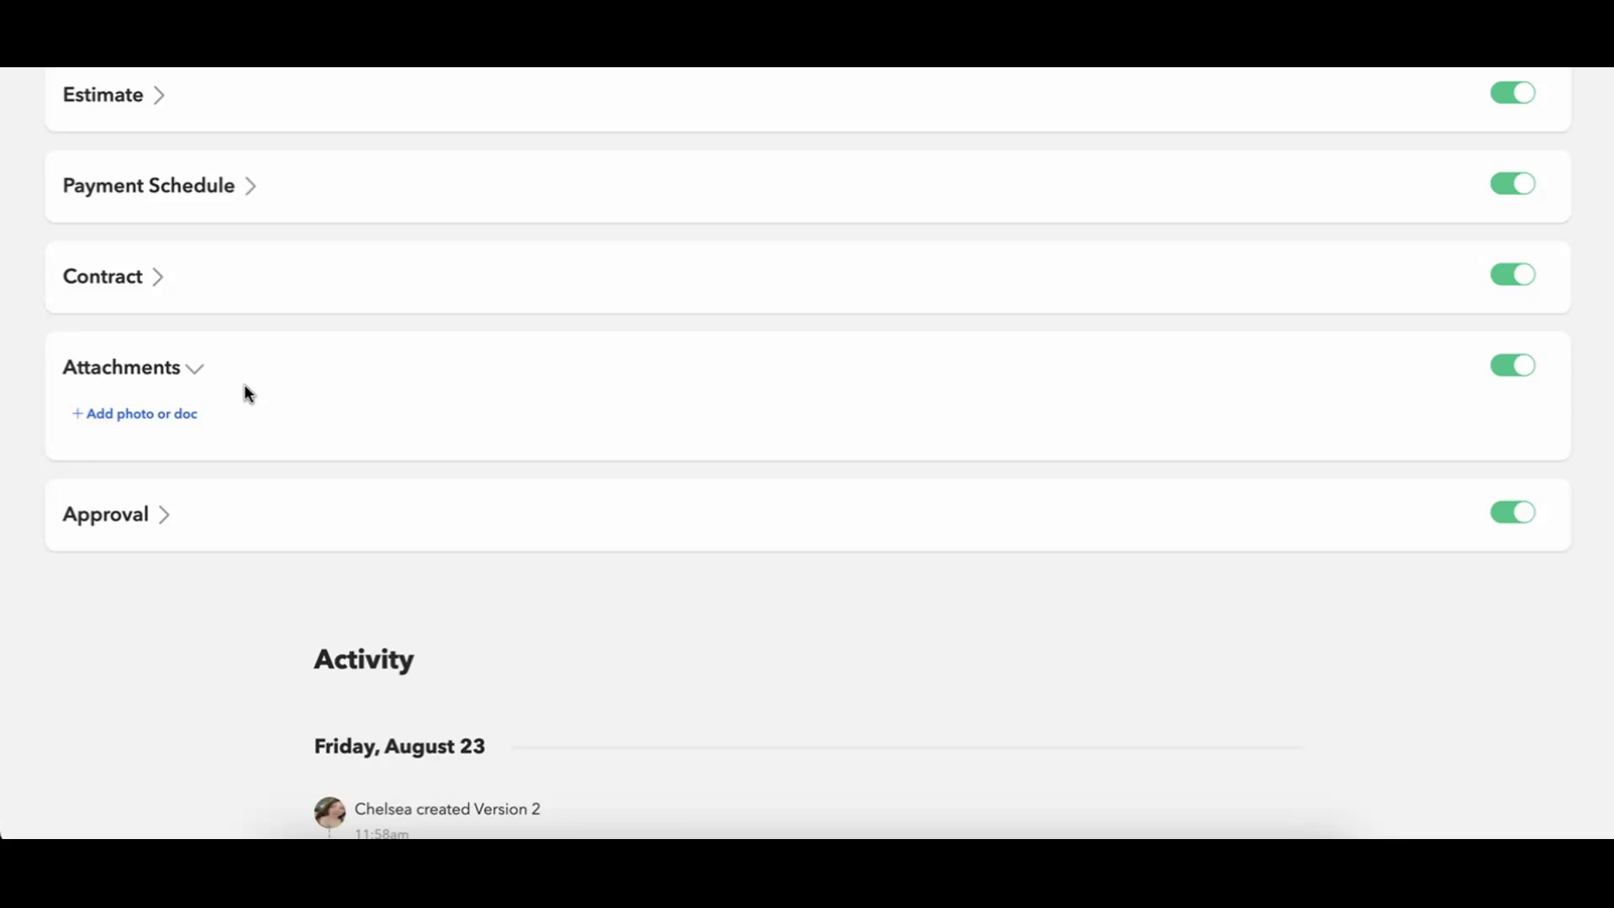
click(199, 423)
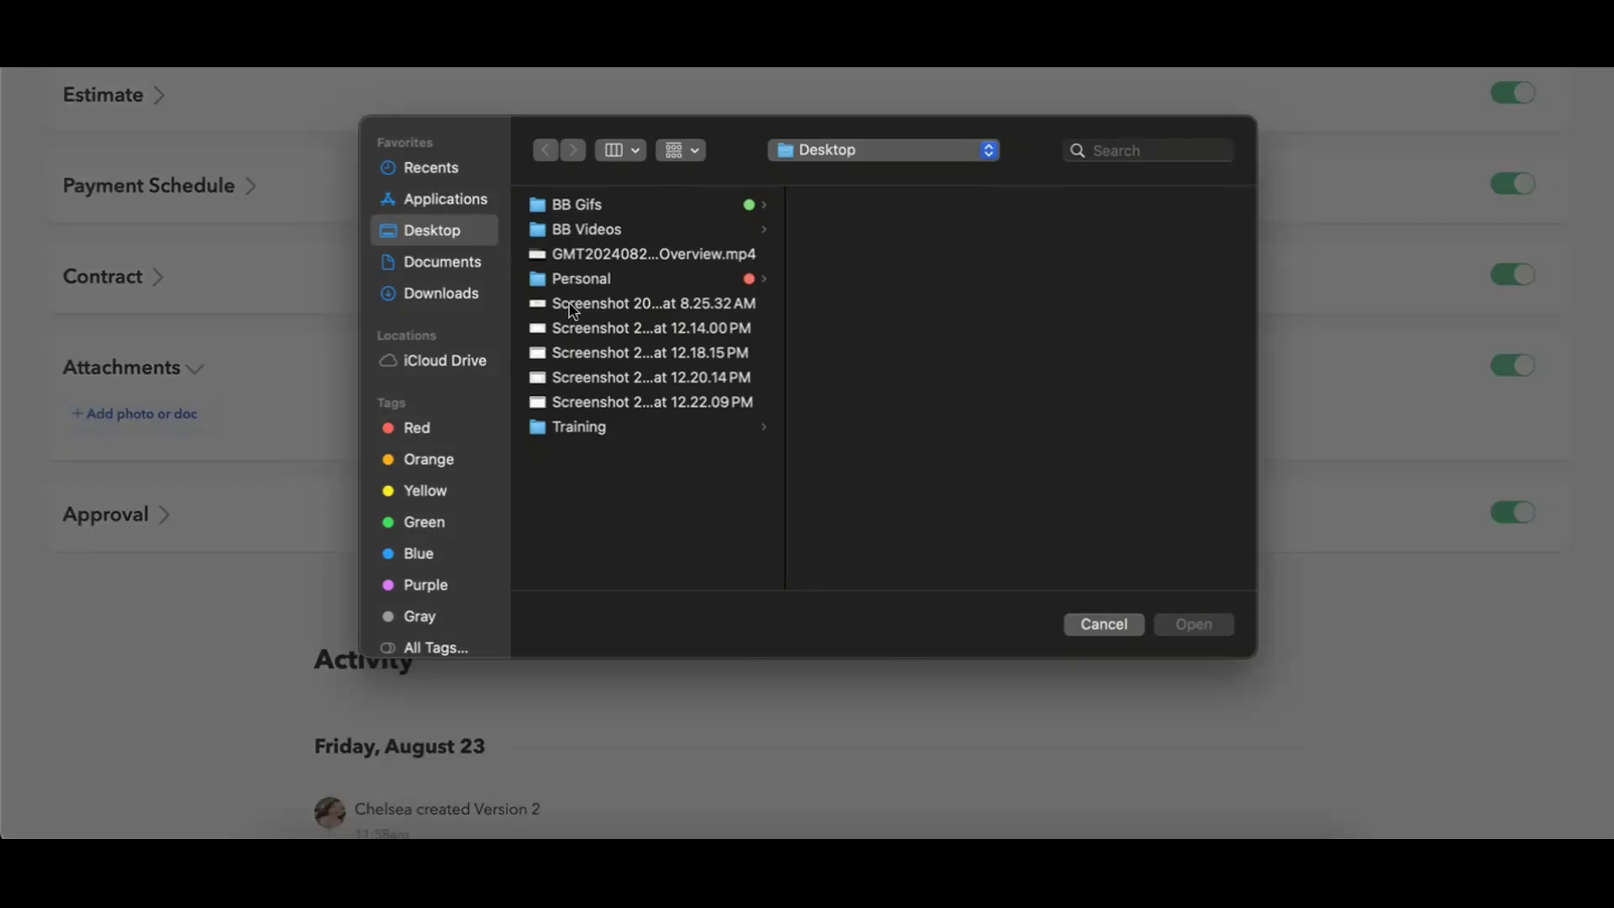
click(572, 306)
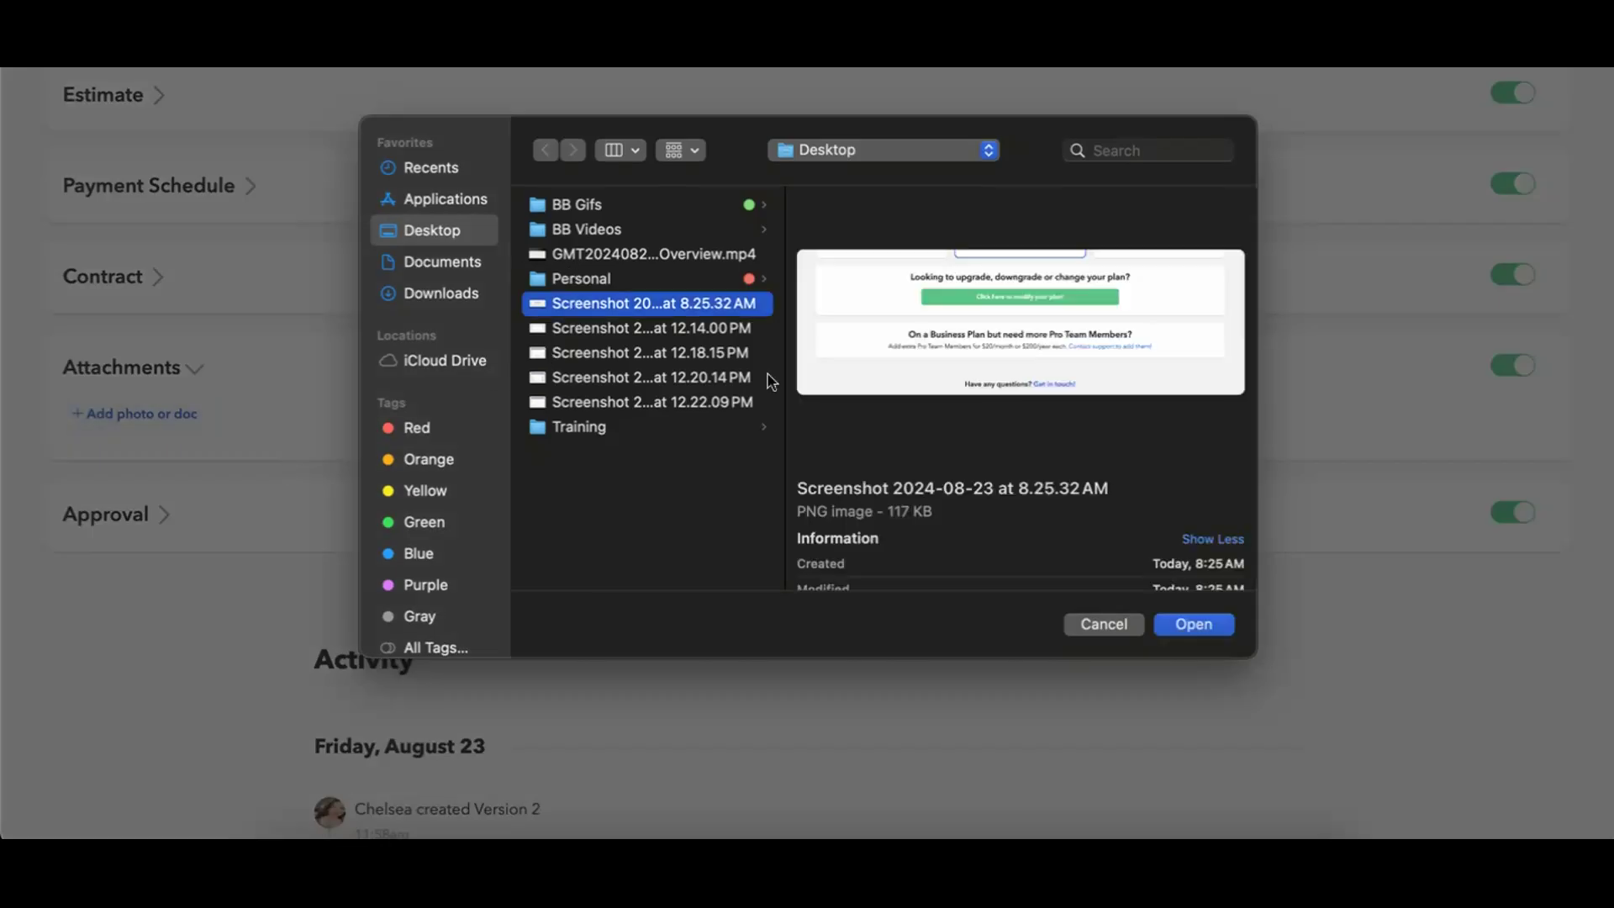
click(1179, 623)
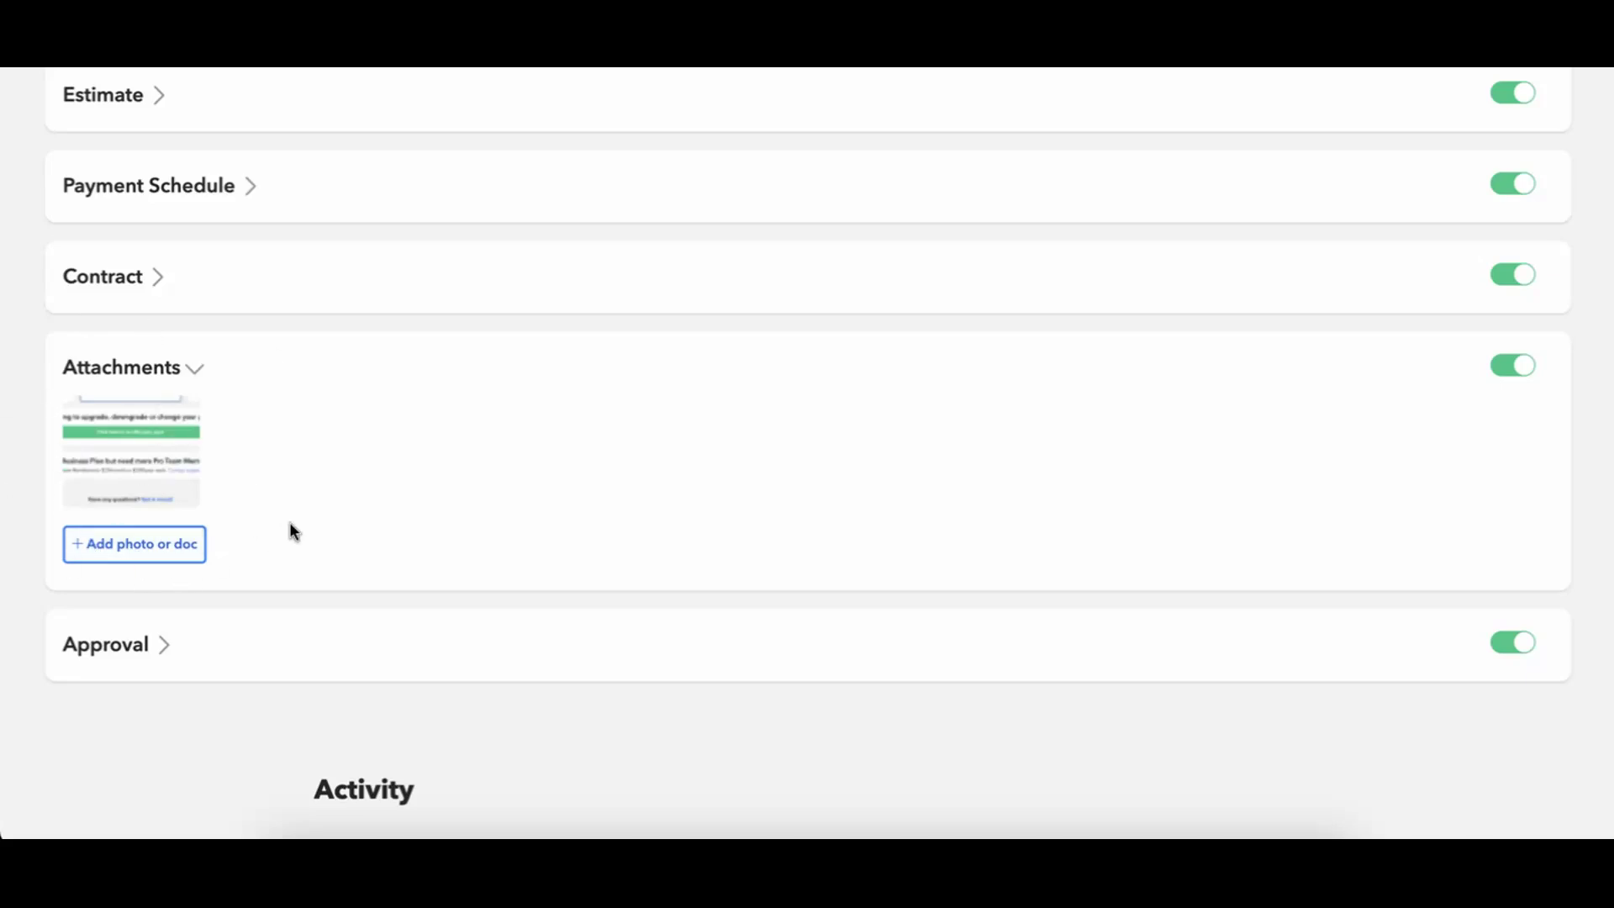
click(290, 380)
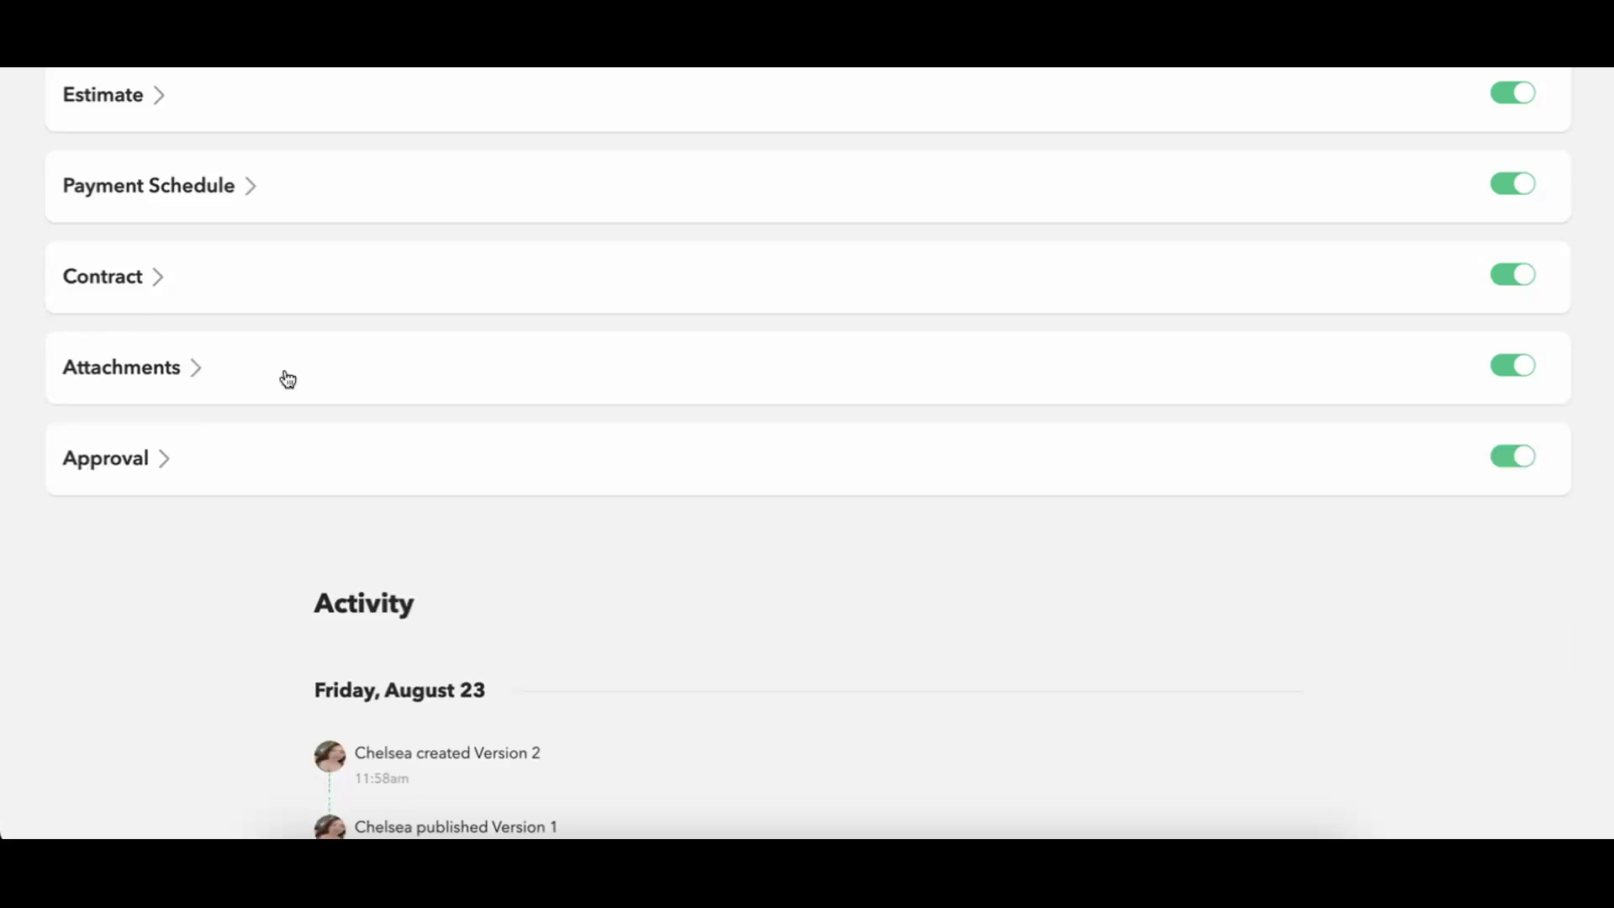
Examine the Approval section's signature areas and the estimate's Activity history.
click(271, 459)
scroll(482, 469, down, 3)
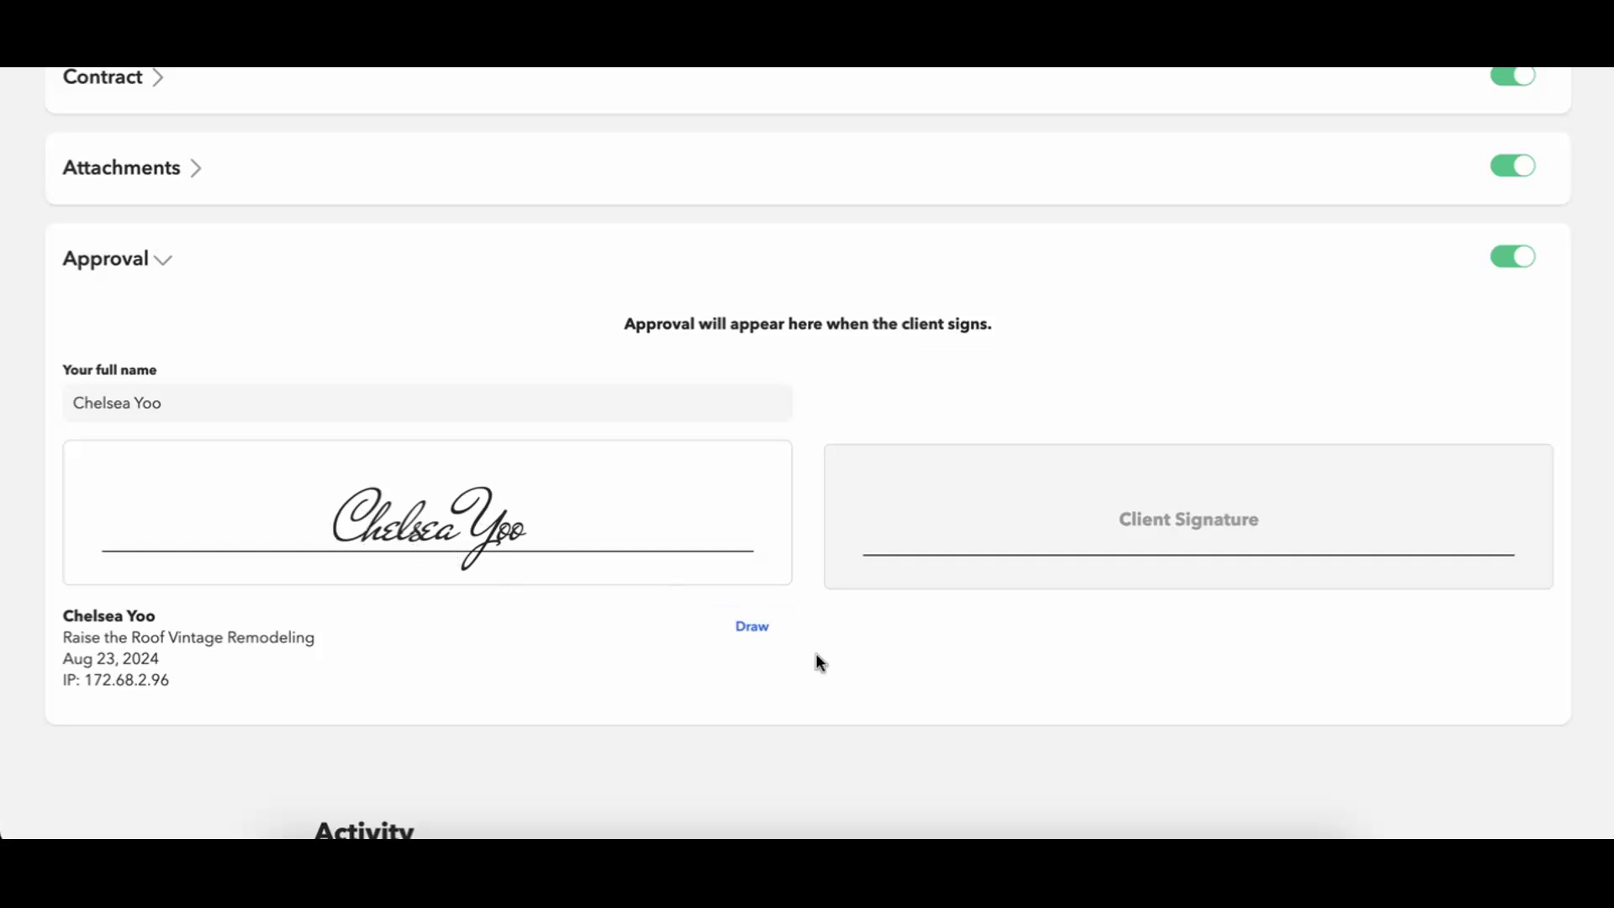
scroll(815, 659, down, 5)
scroll(815, 654, down, 2)
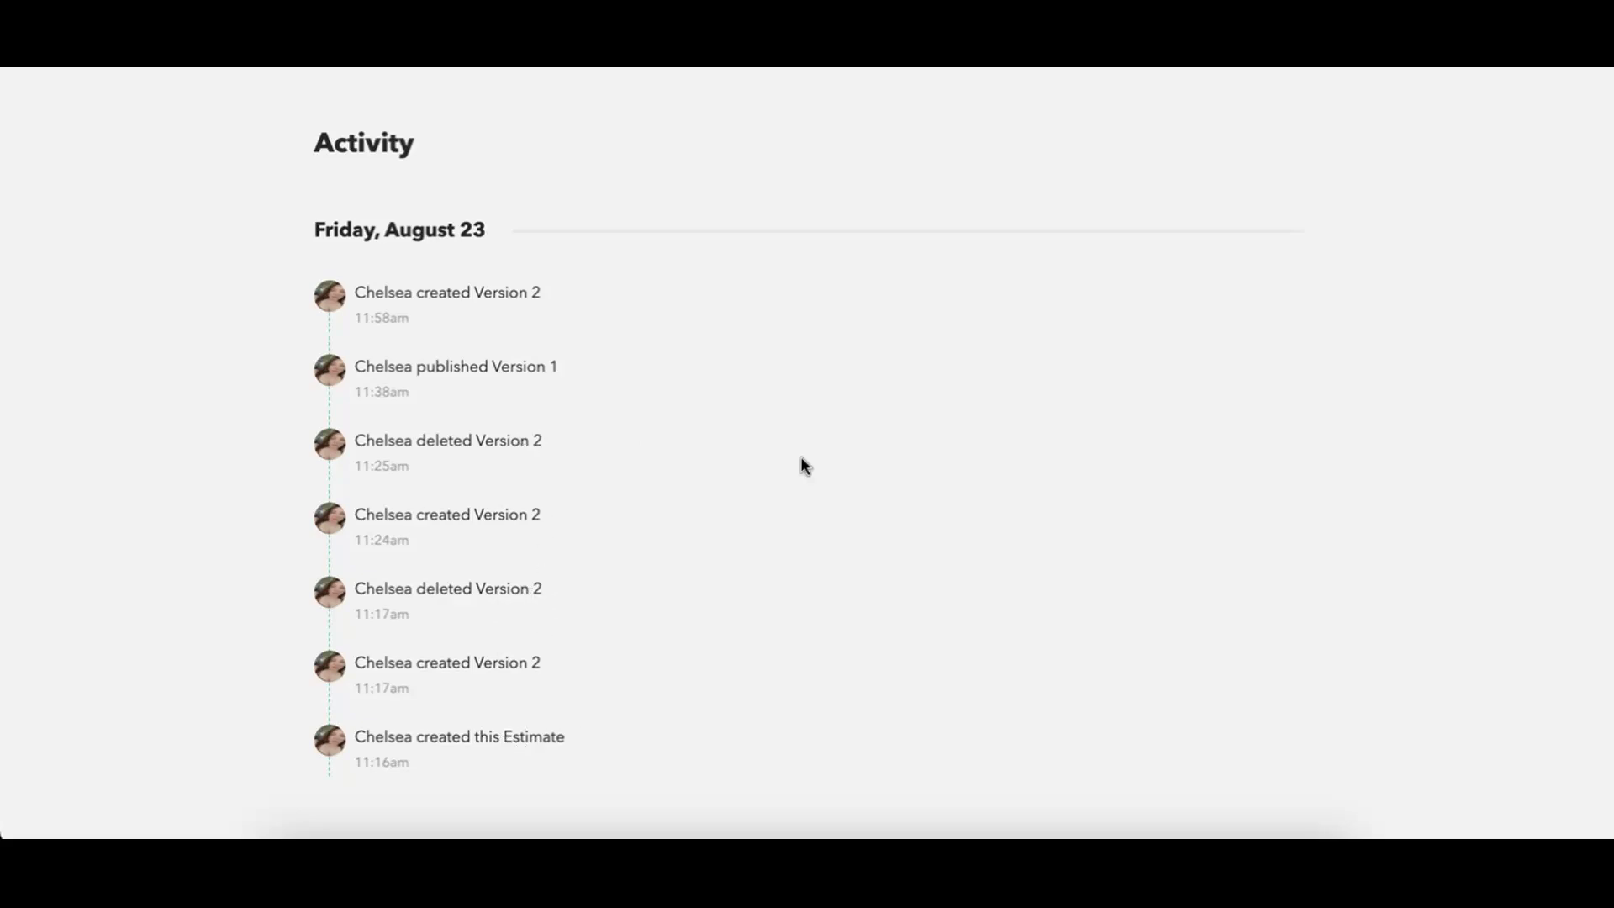
Preview the draft estimate and examine its Client Visibility options alongside the Project Estimate table.
scroll(804, 465, up, 15)
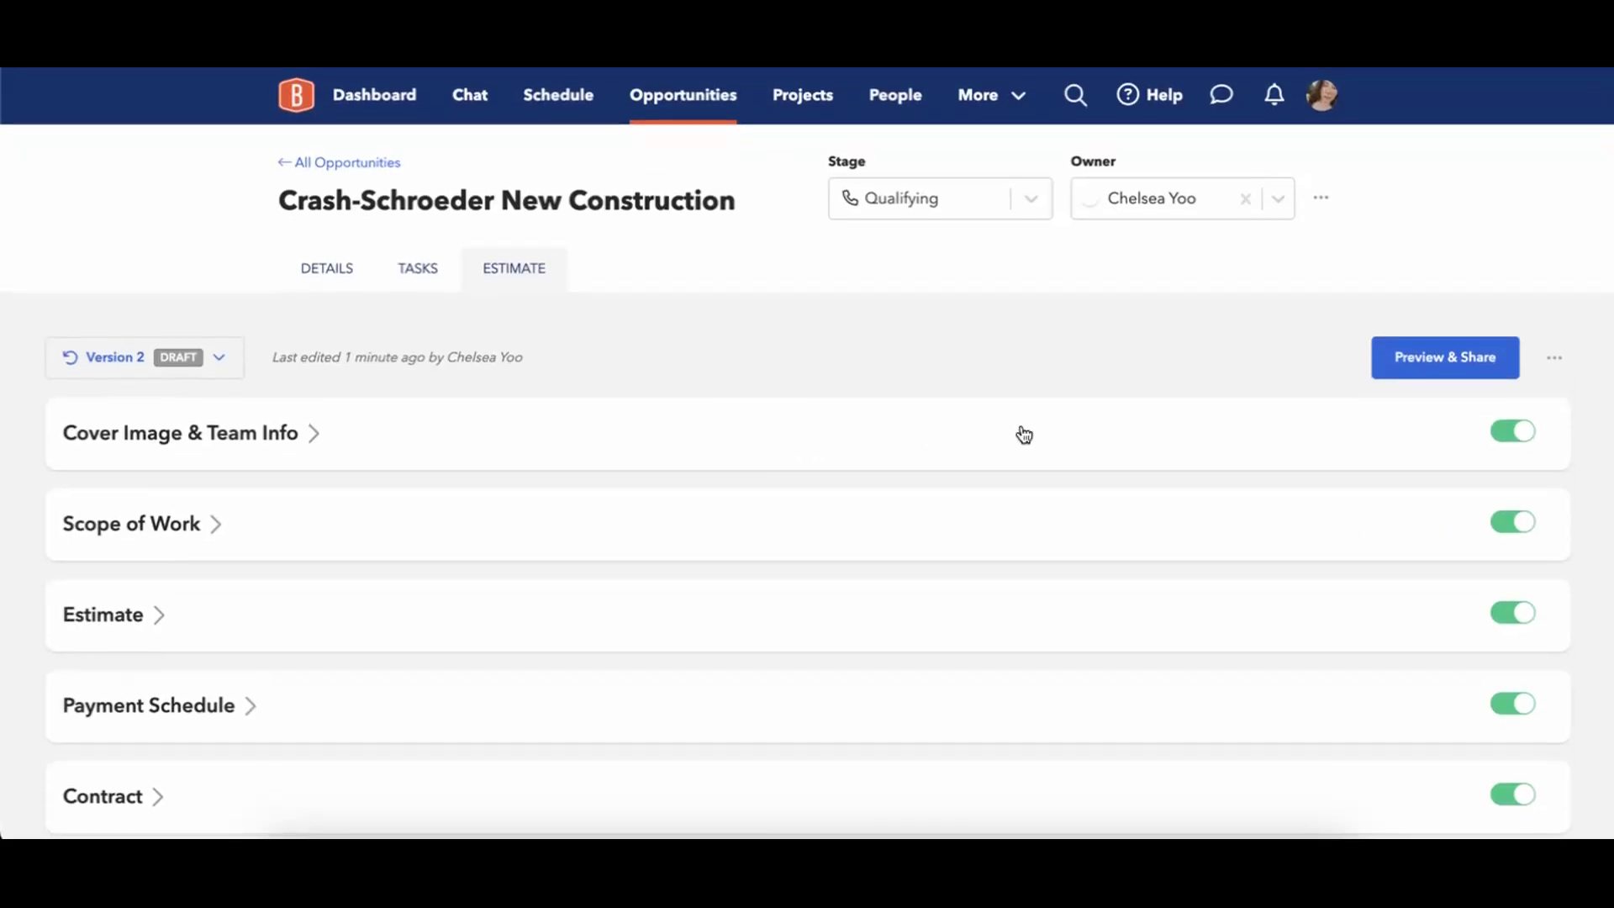
click(1460, 356)
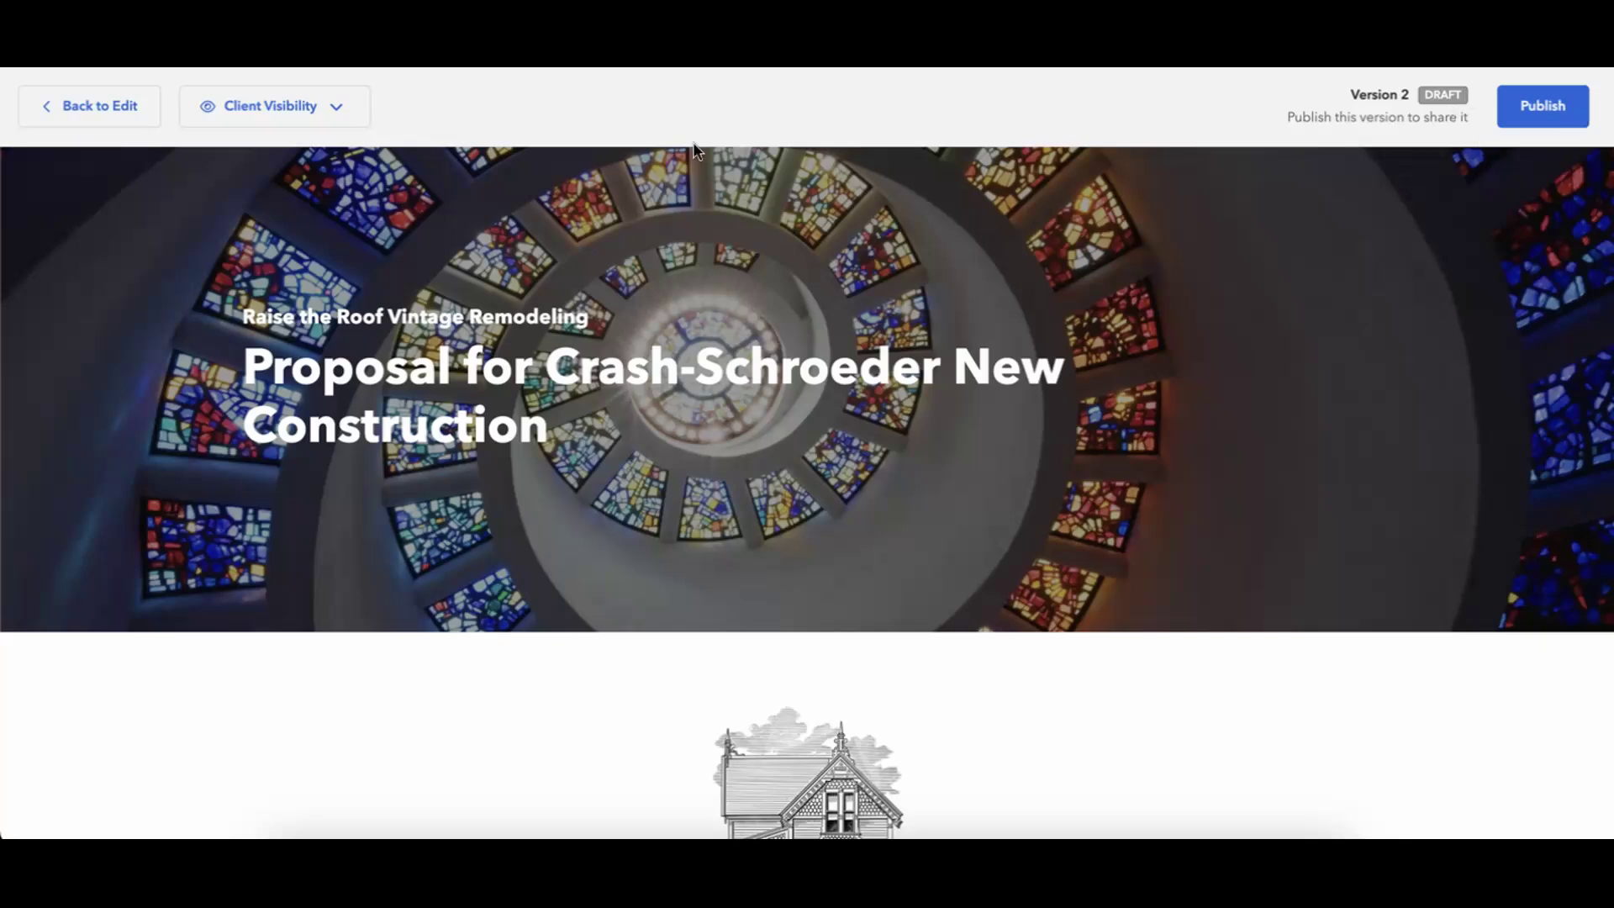
click(339, 116)
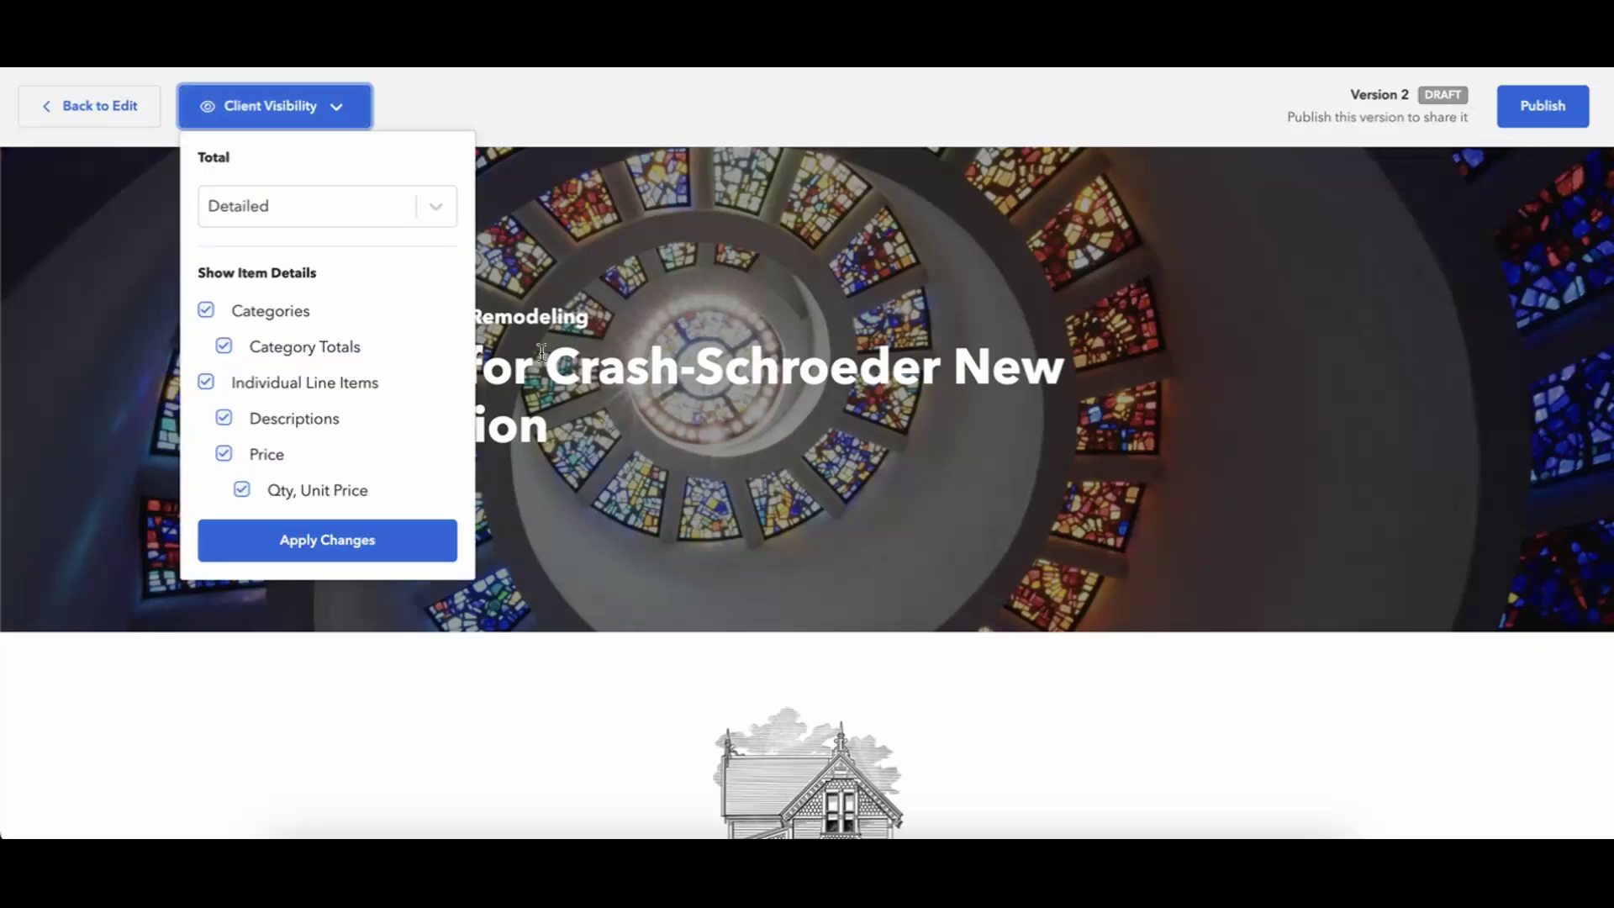
scroll(698, 441, down, 10)
scroll(698, 441, down, 15)
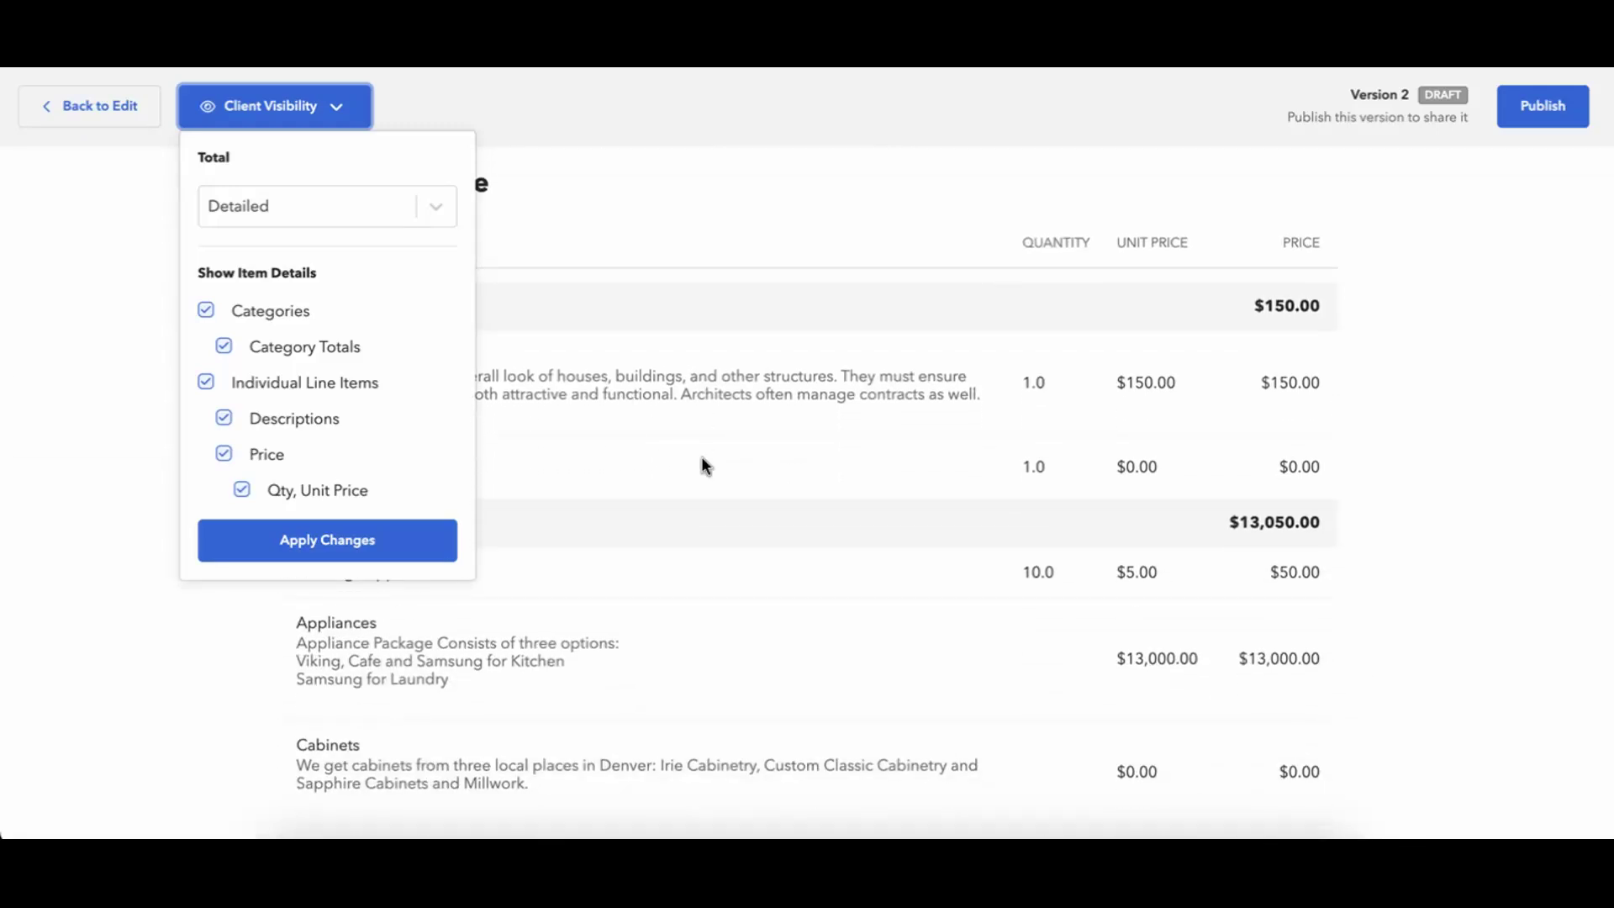
scroll(701, 460, down, 2)
scroll(723, 475, up, 1)
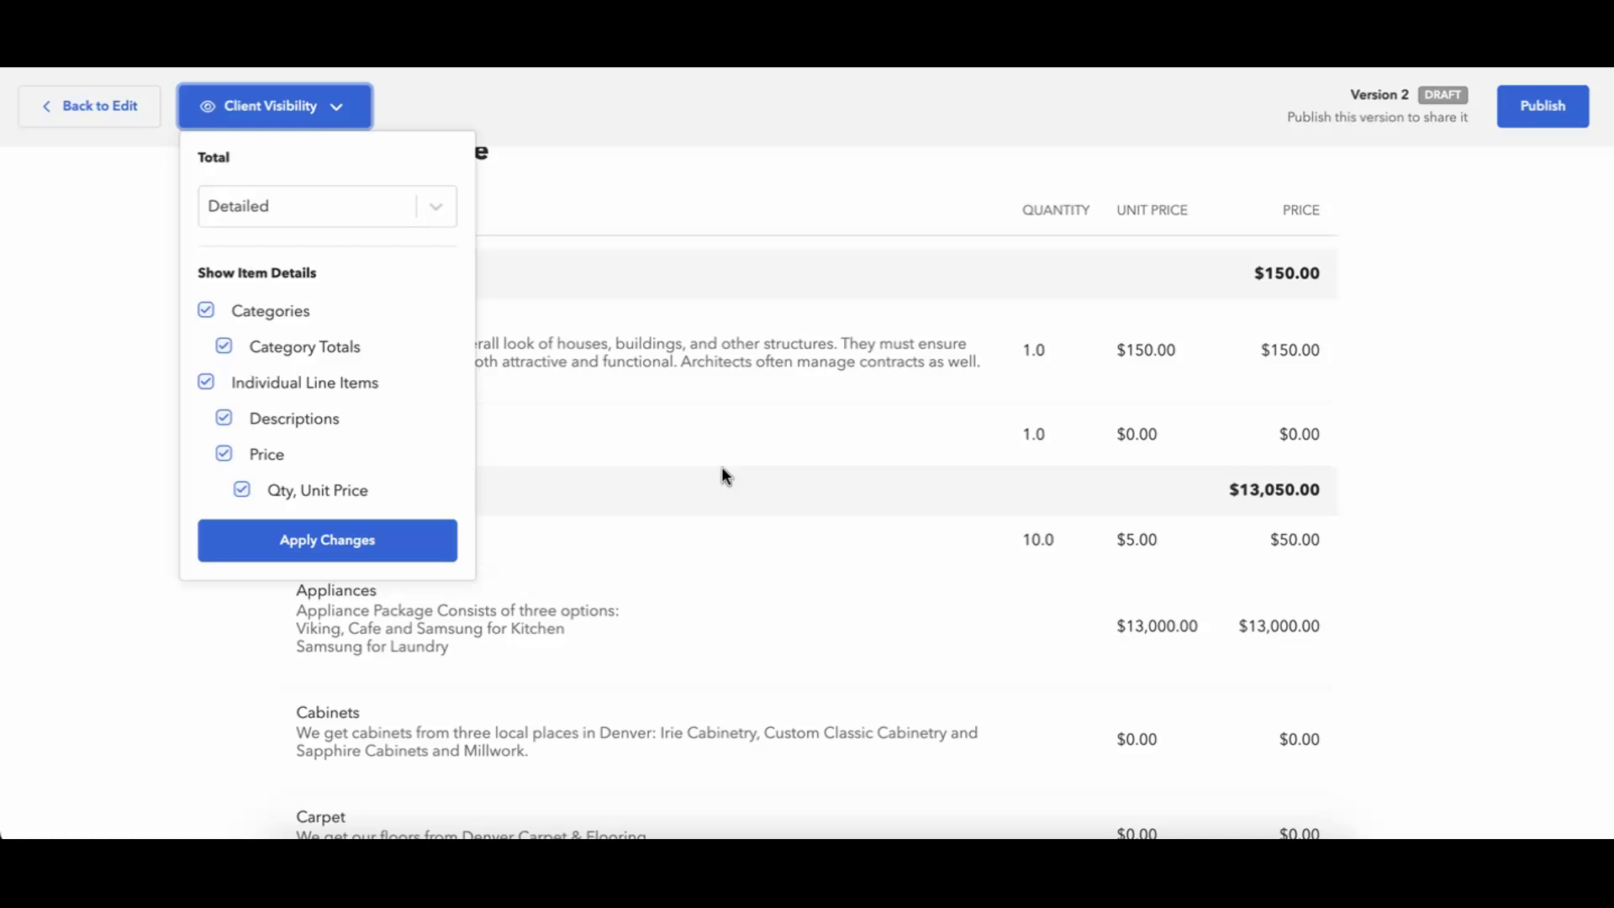
Hide the quantity, unit price and price of individual line items from the client and apply the changes.
click(241, 491)
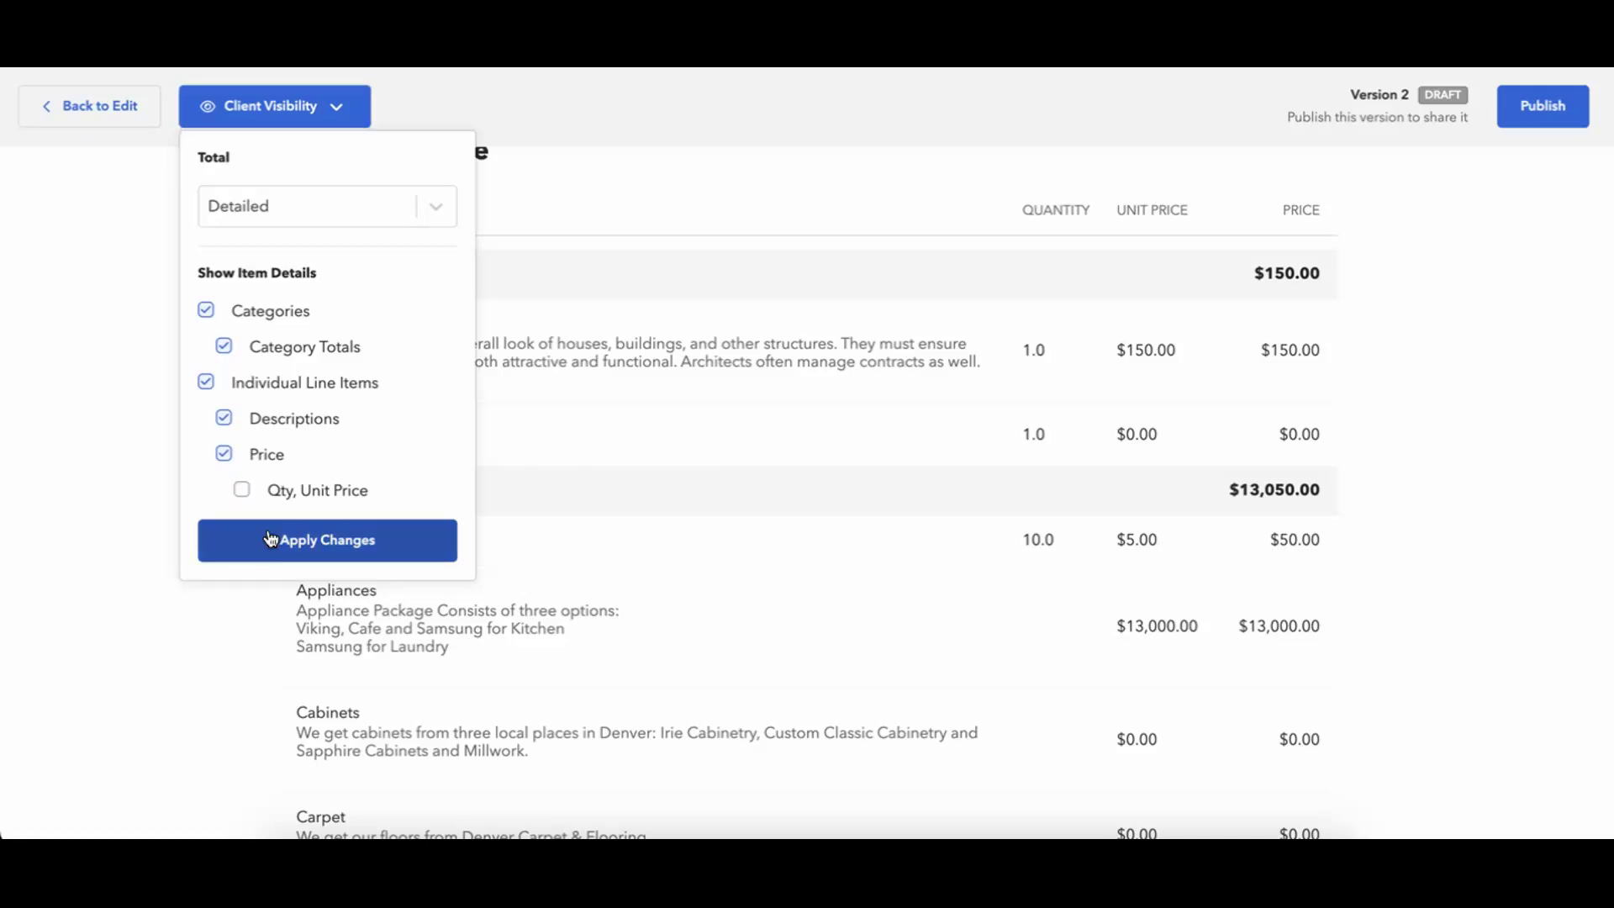
click(225, 456)
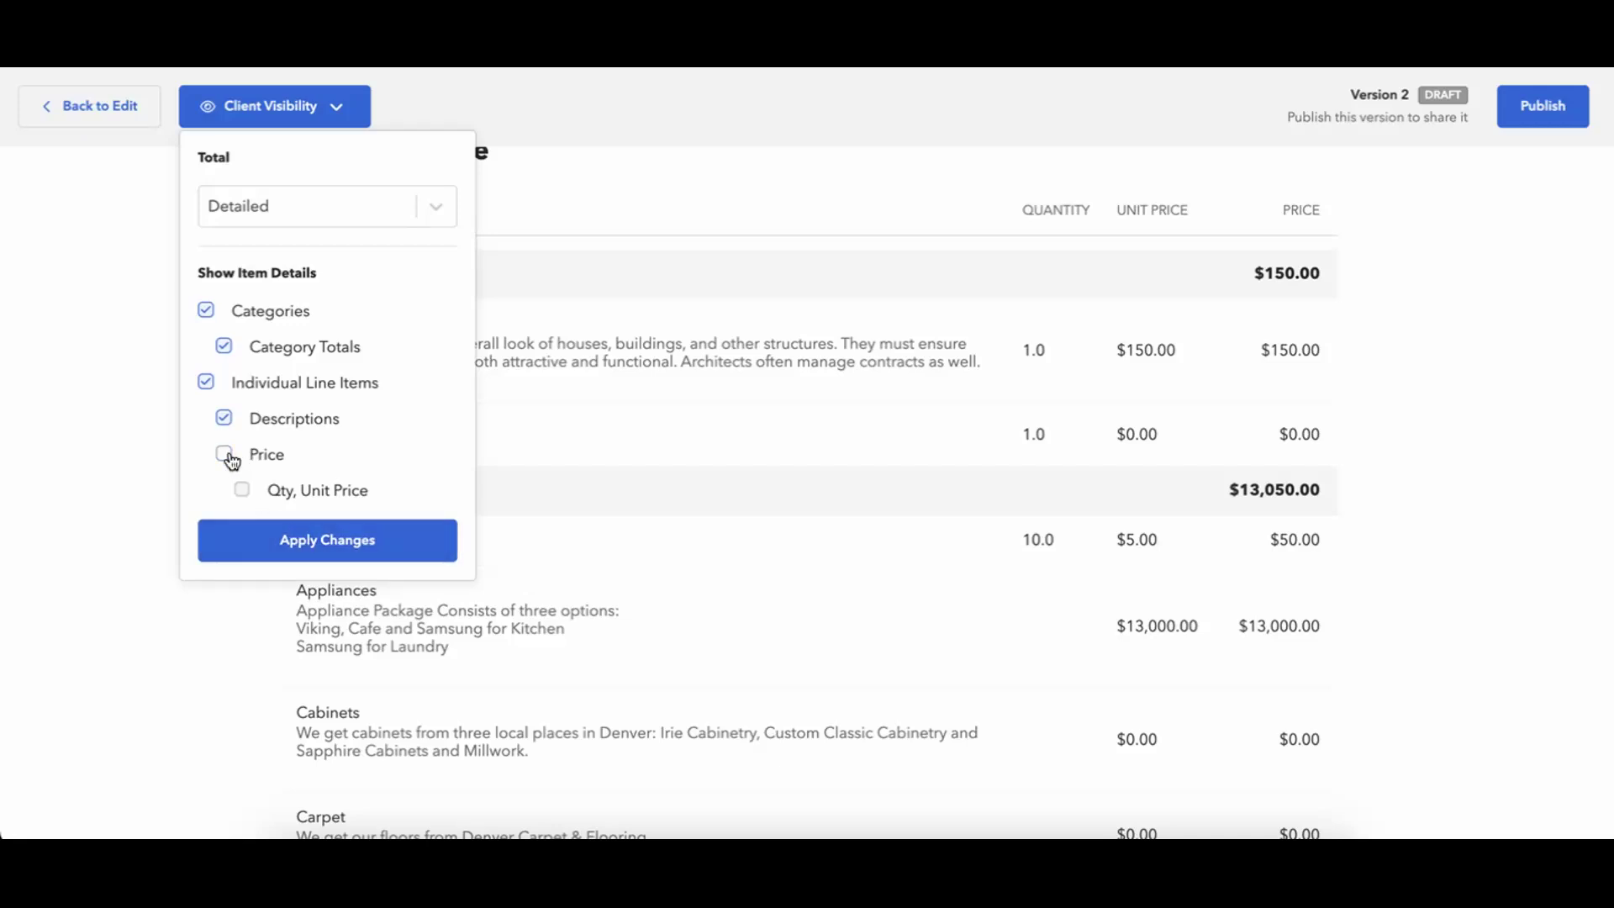
click(329, 543)
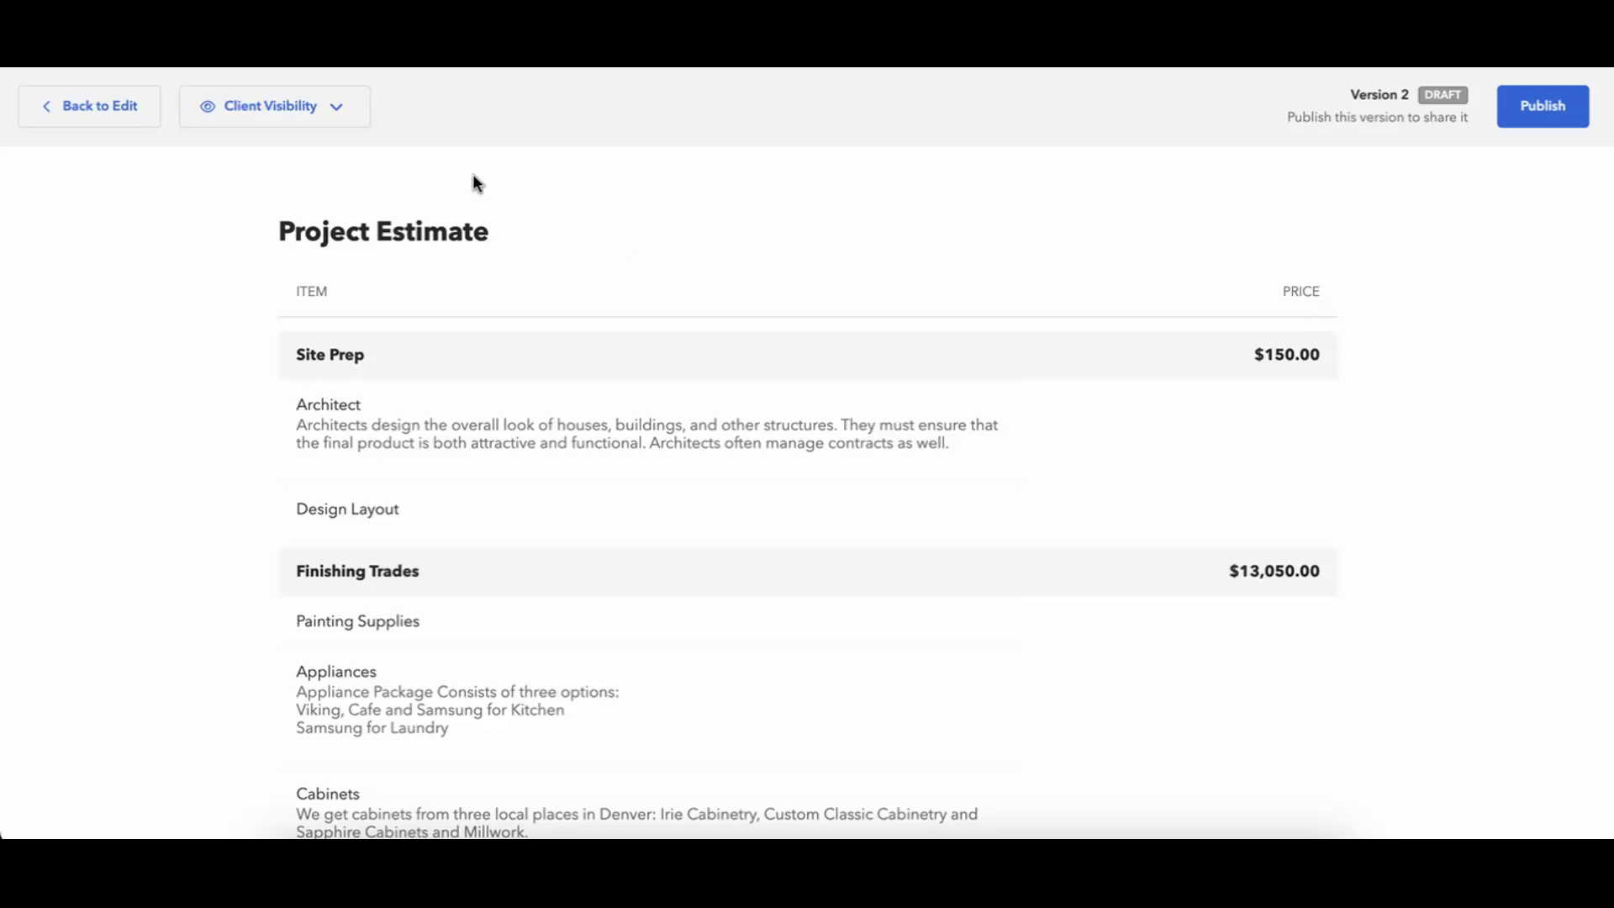
Set the client-visible total to Summary, hide the line item descriptions, and check the estimate's total in the preview.
click(325, 109)
click(345, 217)
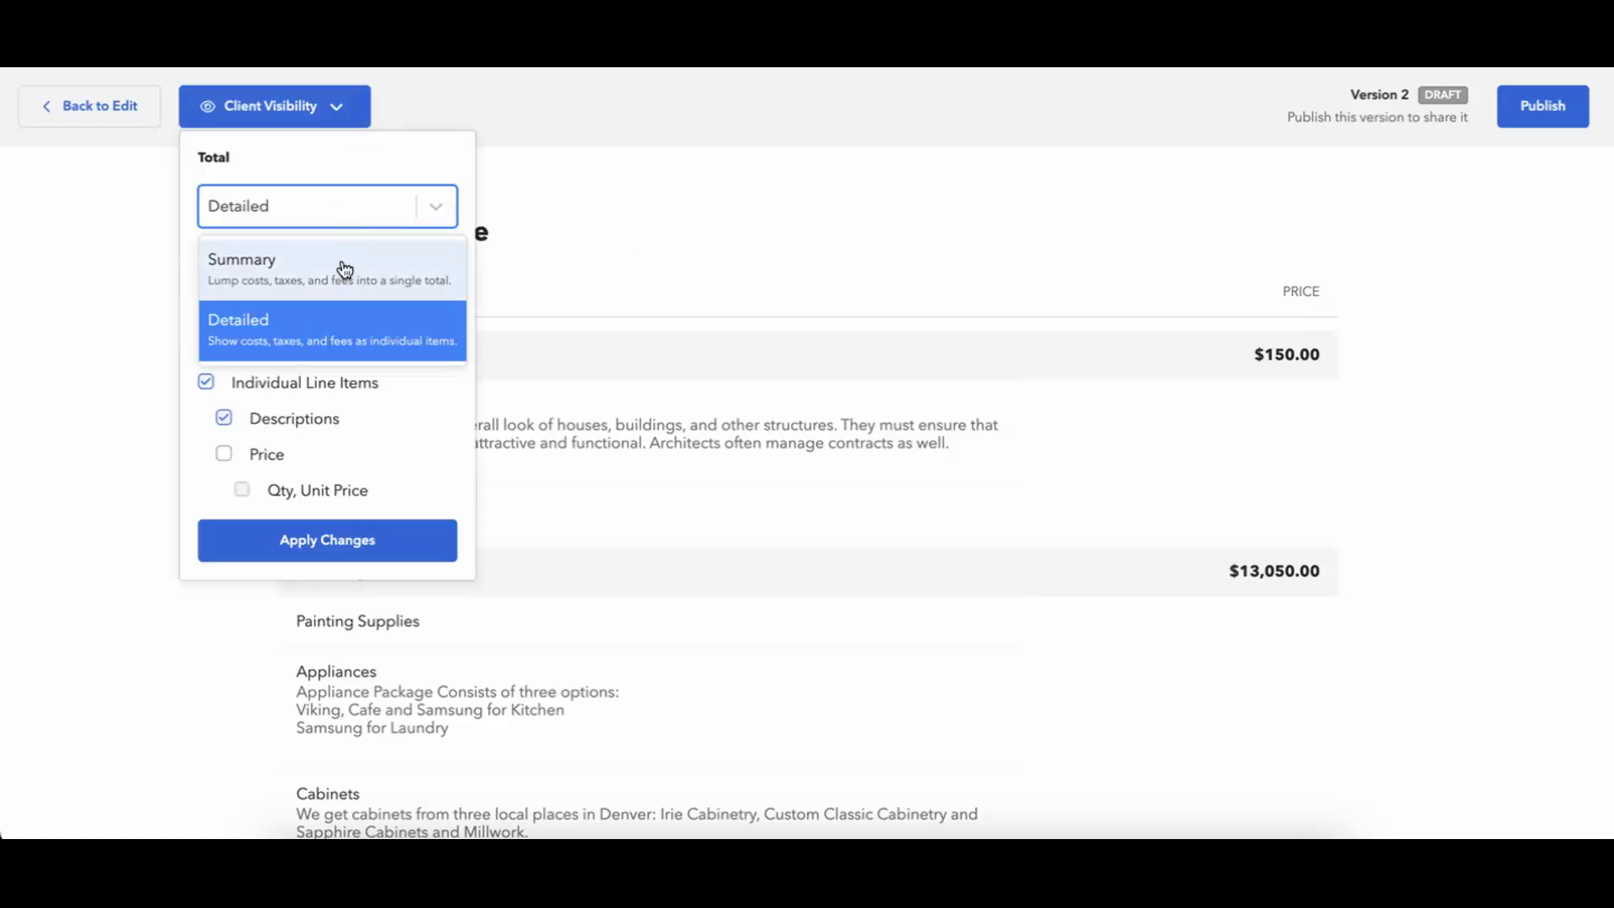
click(344, 269)
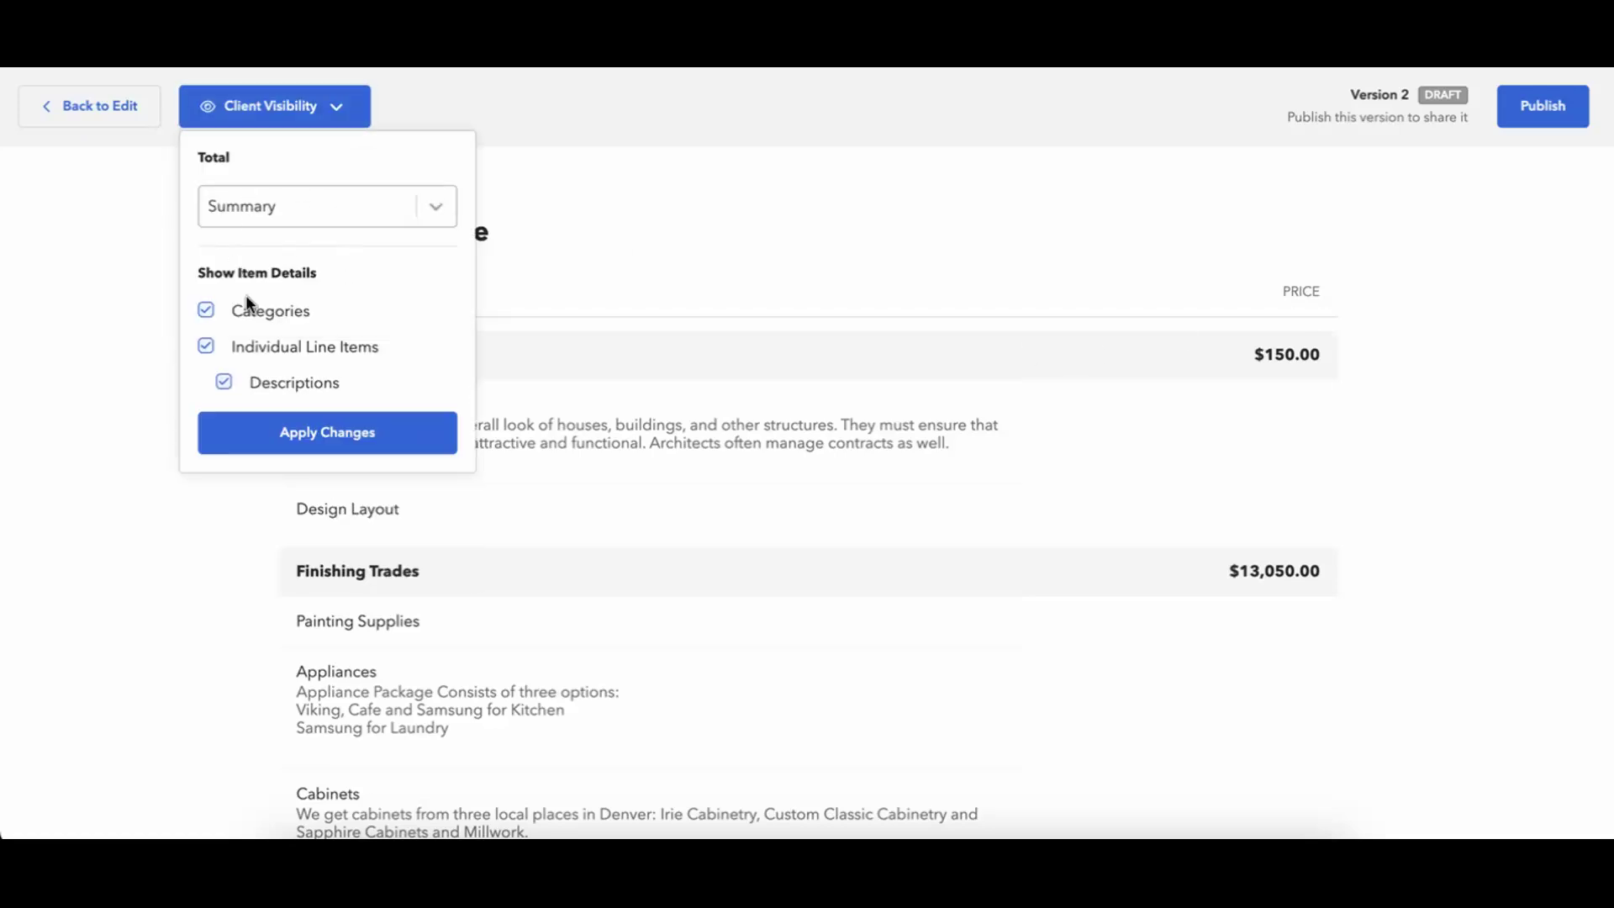
click(224, 382)
click(300, 430)
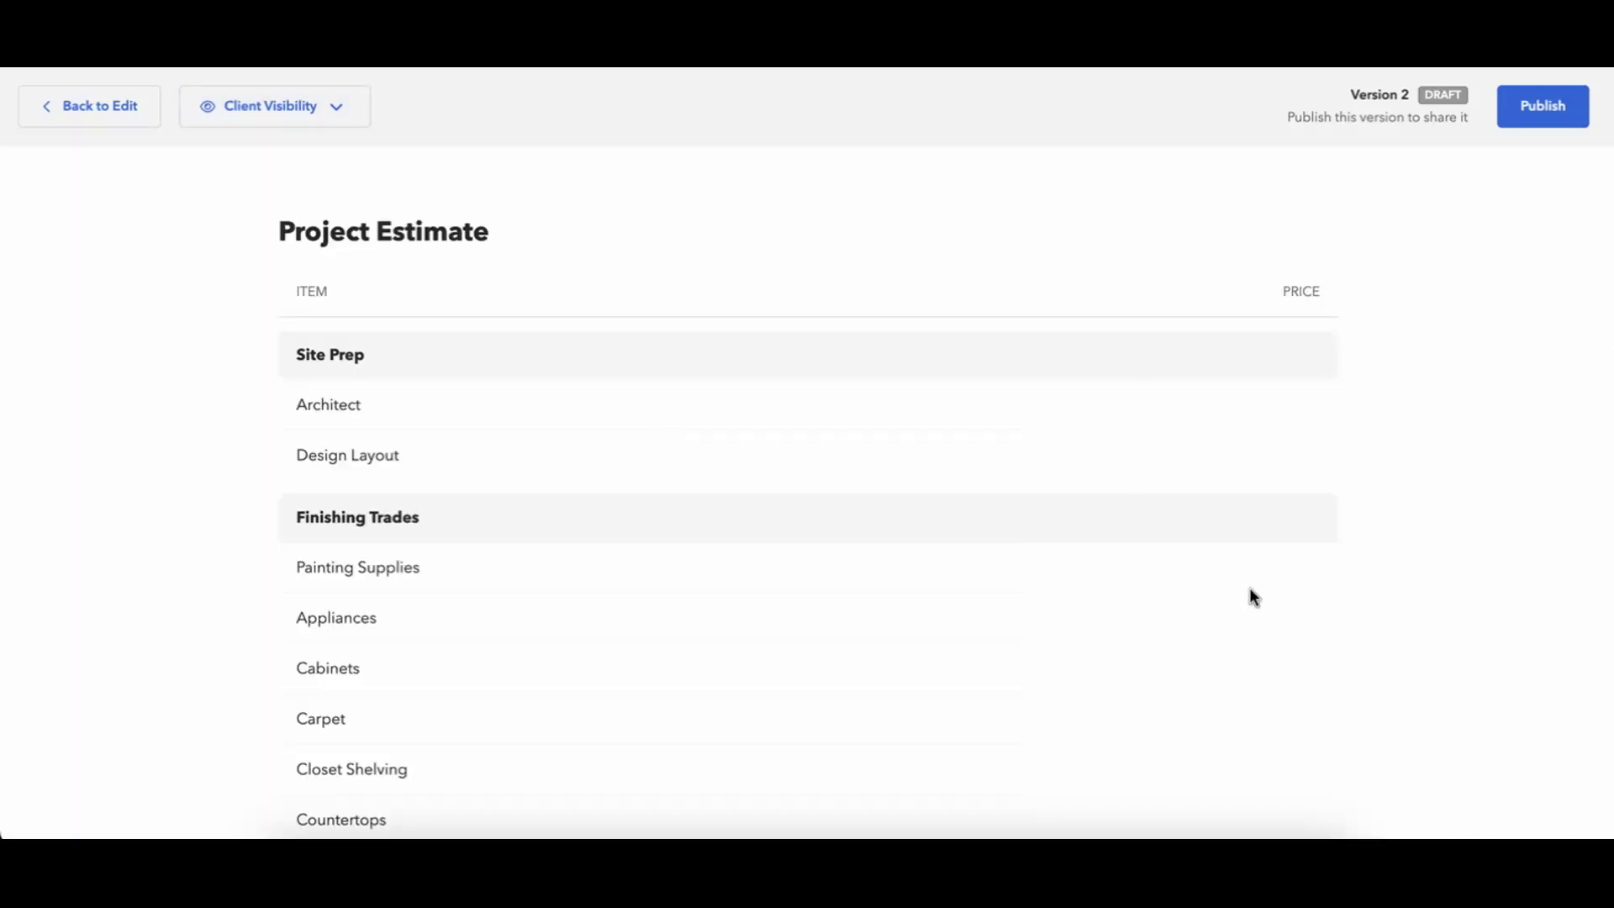
scroll(1248, 580, down, 20)
scroll(1246, 570, down, 20)
scroll(1246, 570, up, 8)
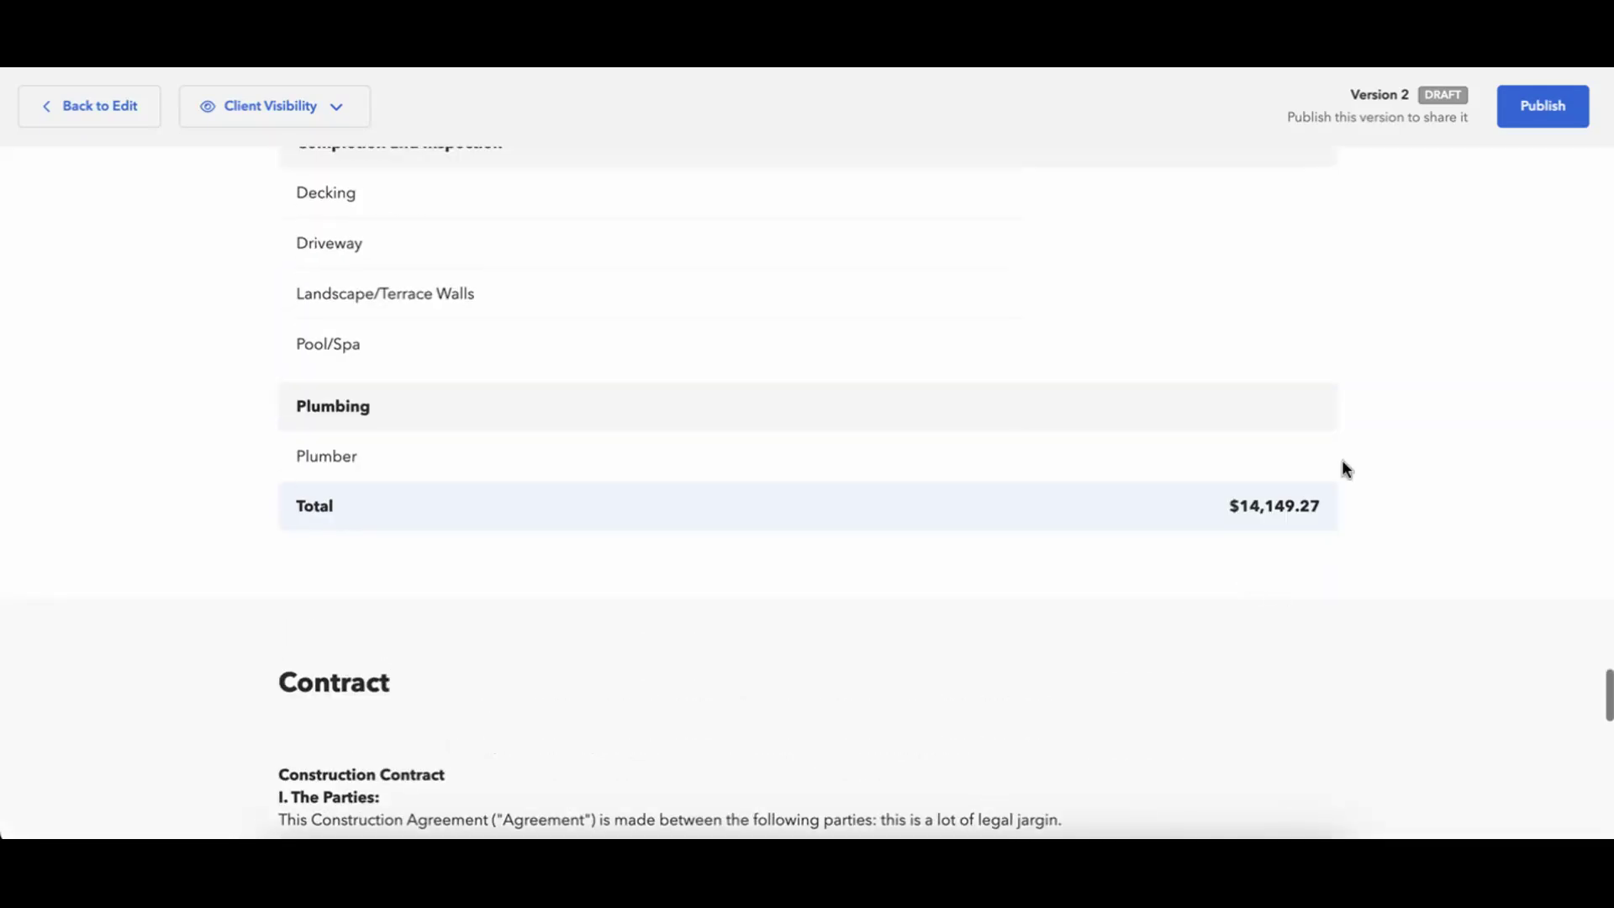
Set the client-visible total back to Detailed with all item details shown and apply the changes.
scroll(1170, 481, up, 20)
scroll(1171, 481, up, 15)
click(313, 116)
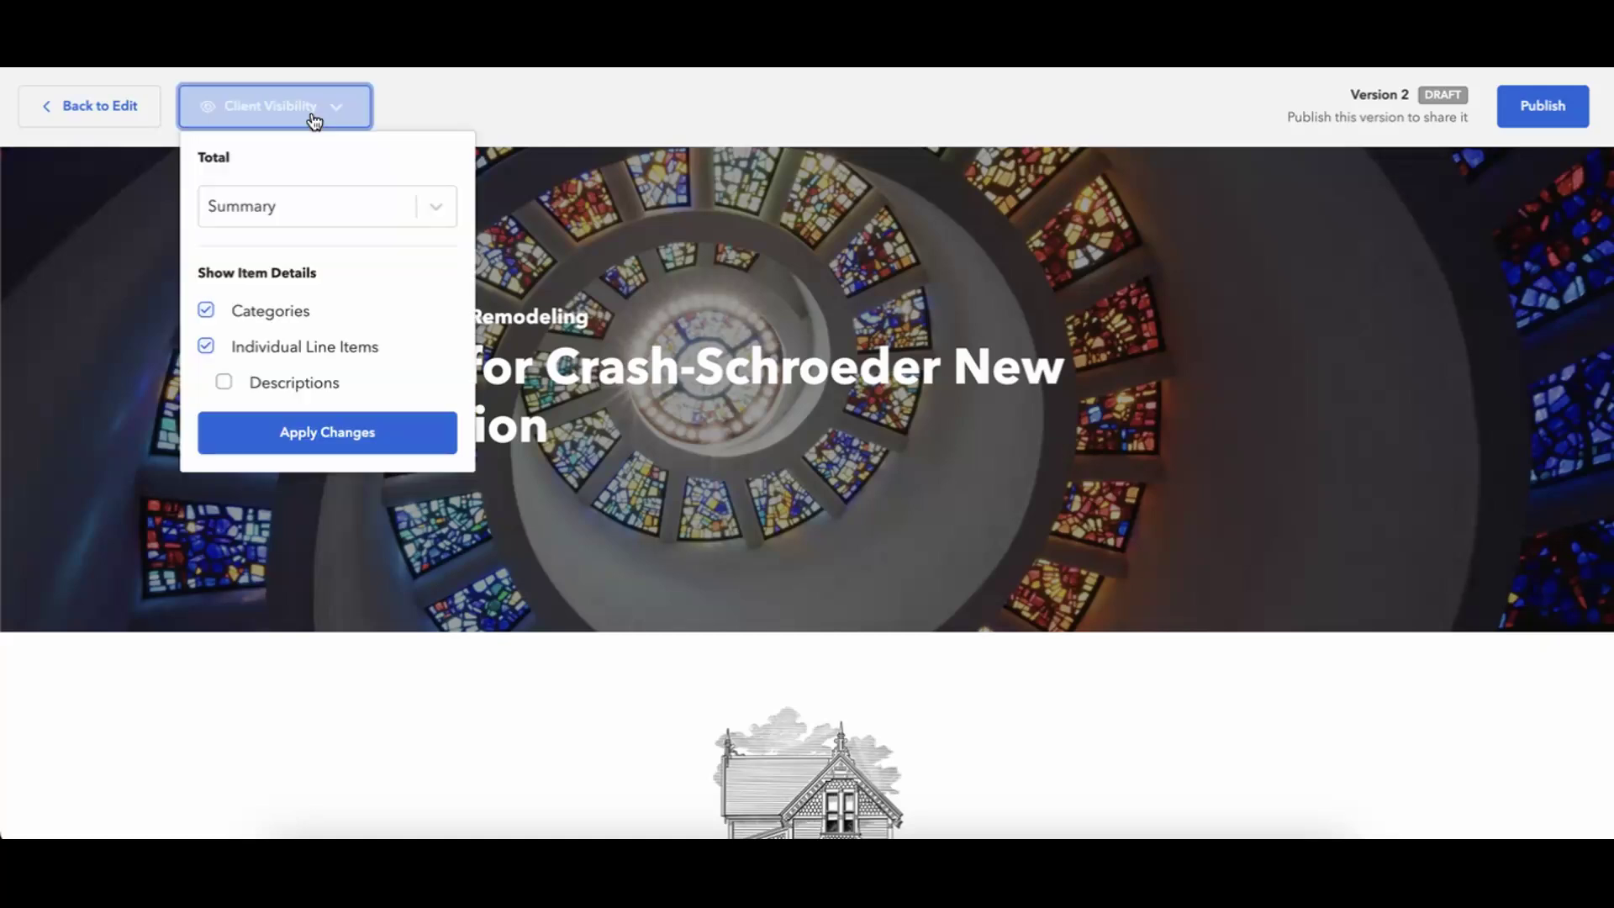
click(294, 201)
click(285, 325)
click(310, 533)
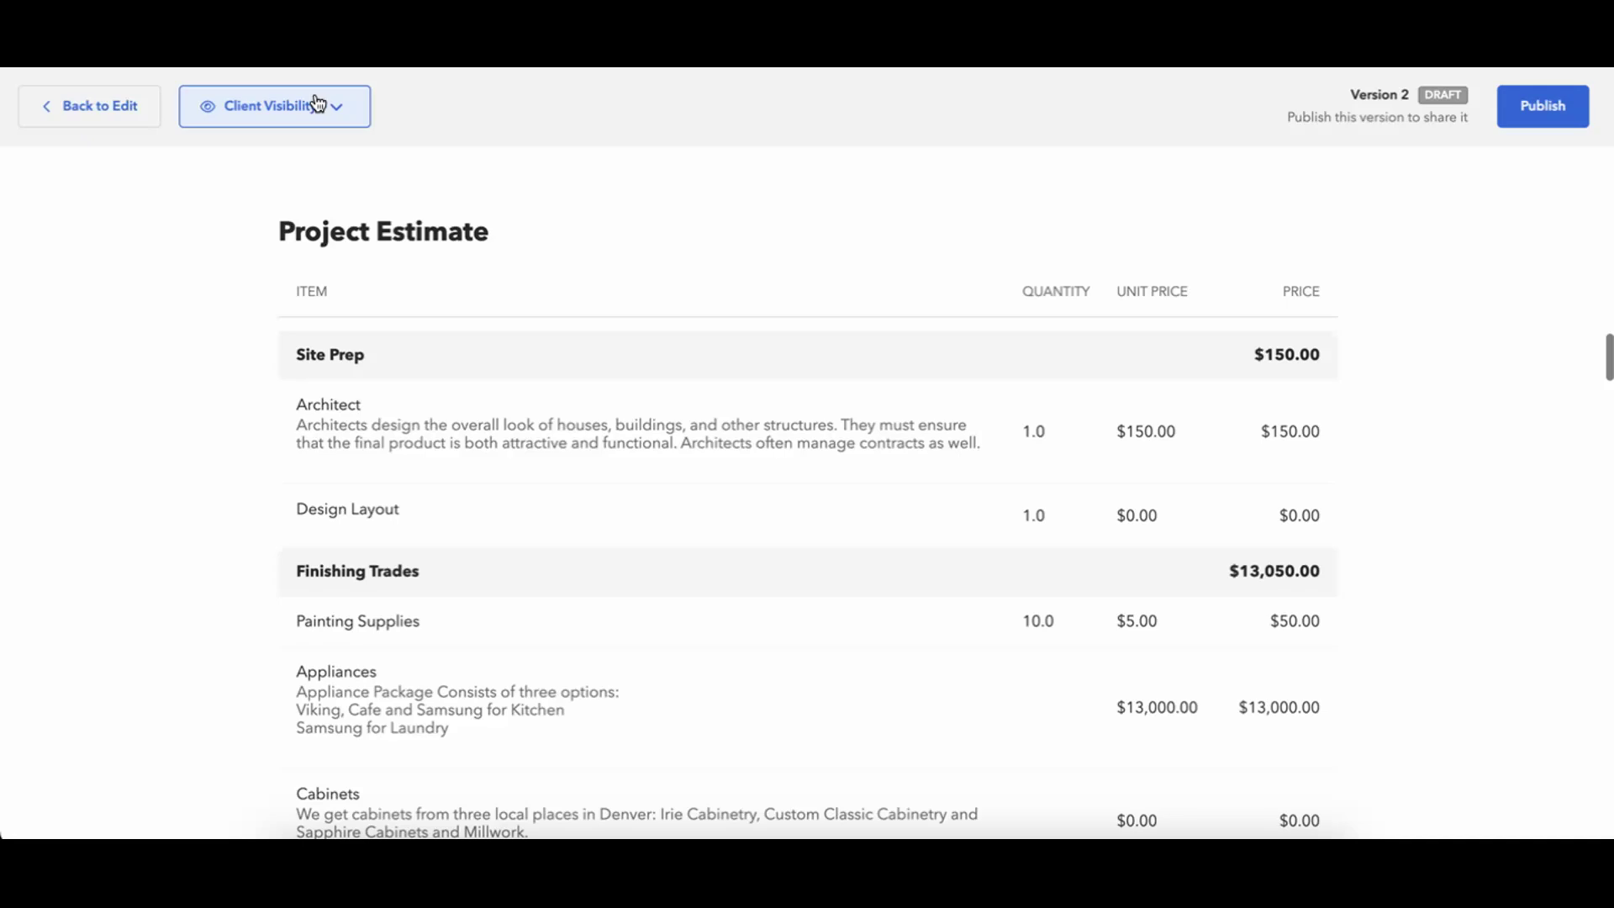
Review the Client Visibility settings and publish Version 2 of the estimate.
click(317, 103)
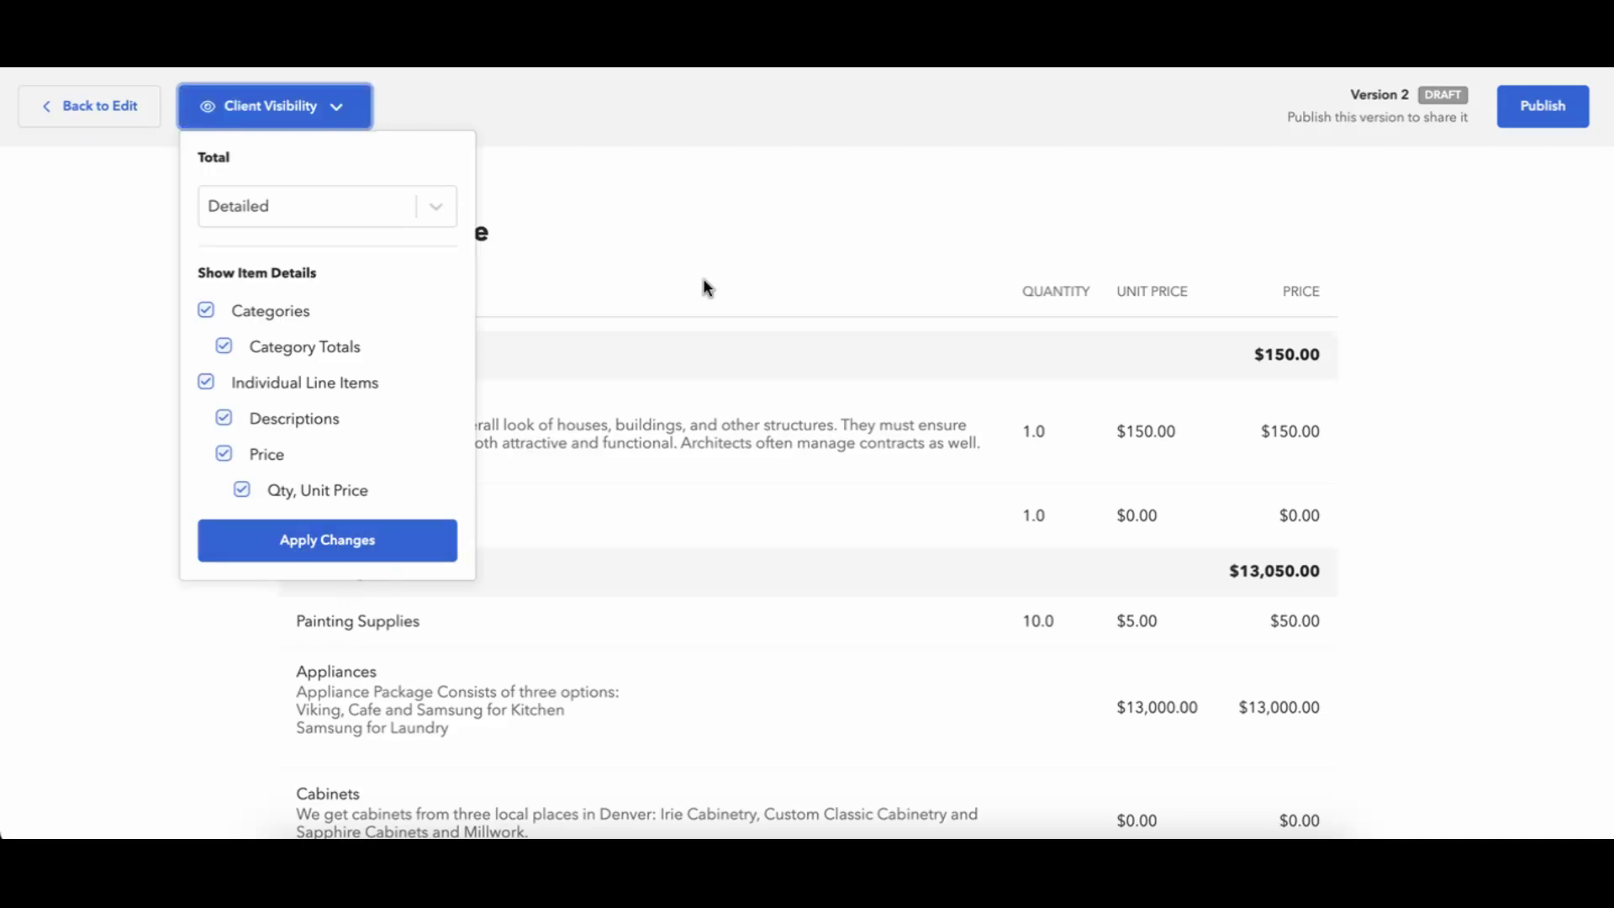
click(345, 115)
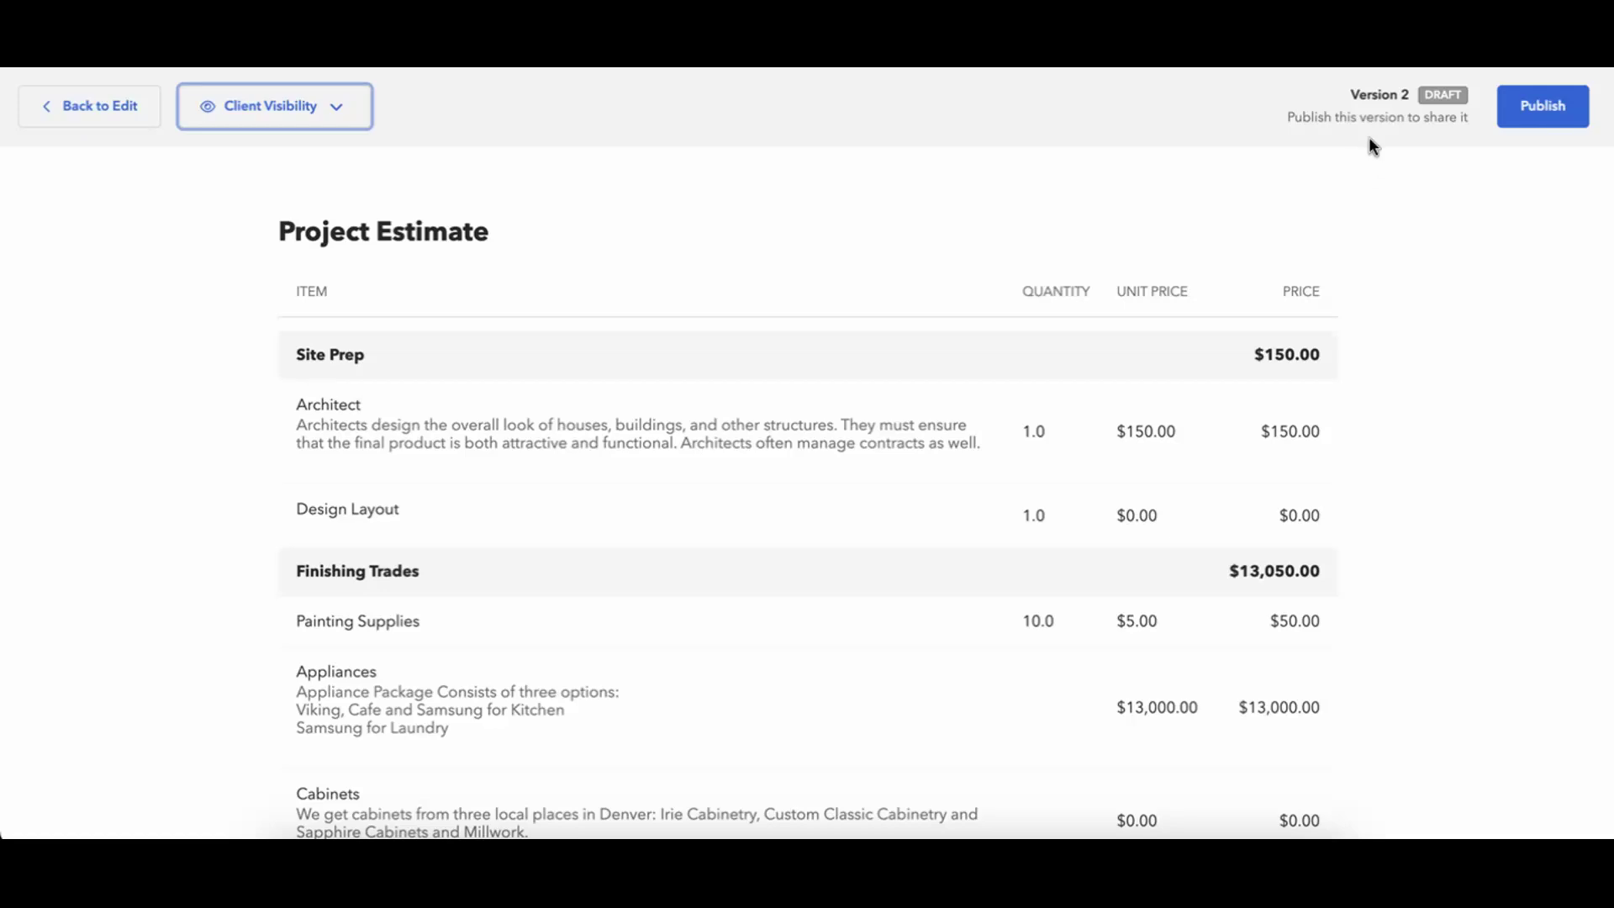
click(1548, 118)
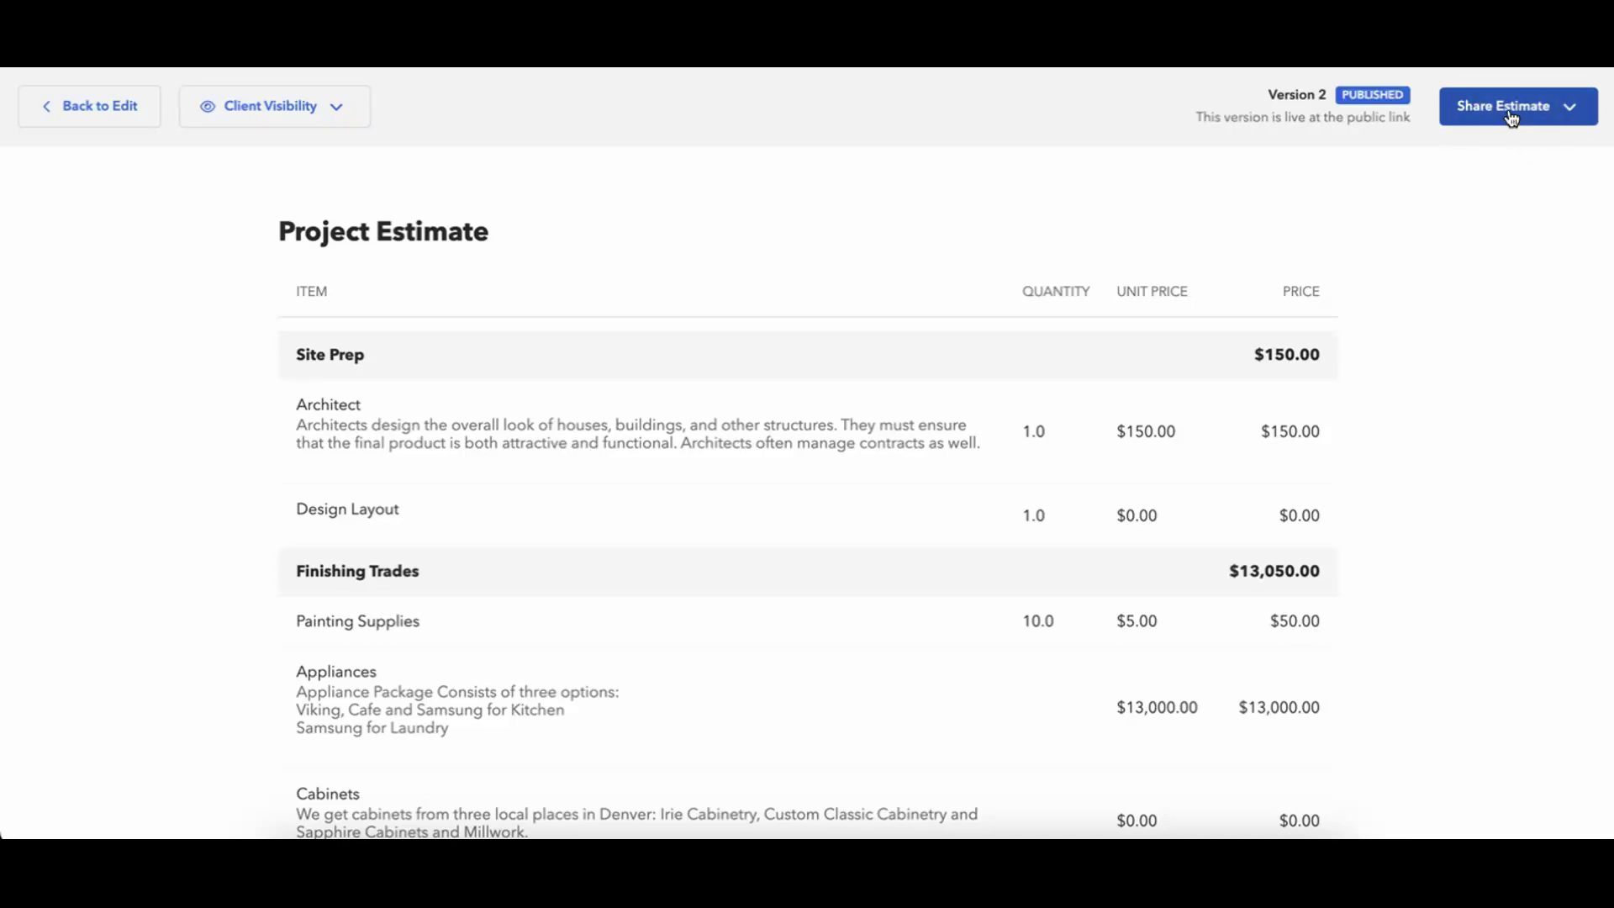
Return from the published preview to the estimate editor and open Version 1 of the estimate.
scroll(1085, 222, up, 15)
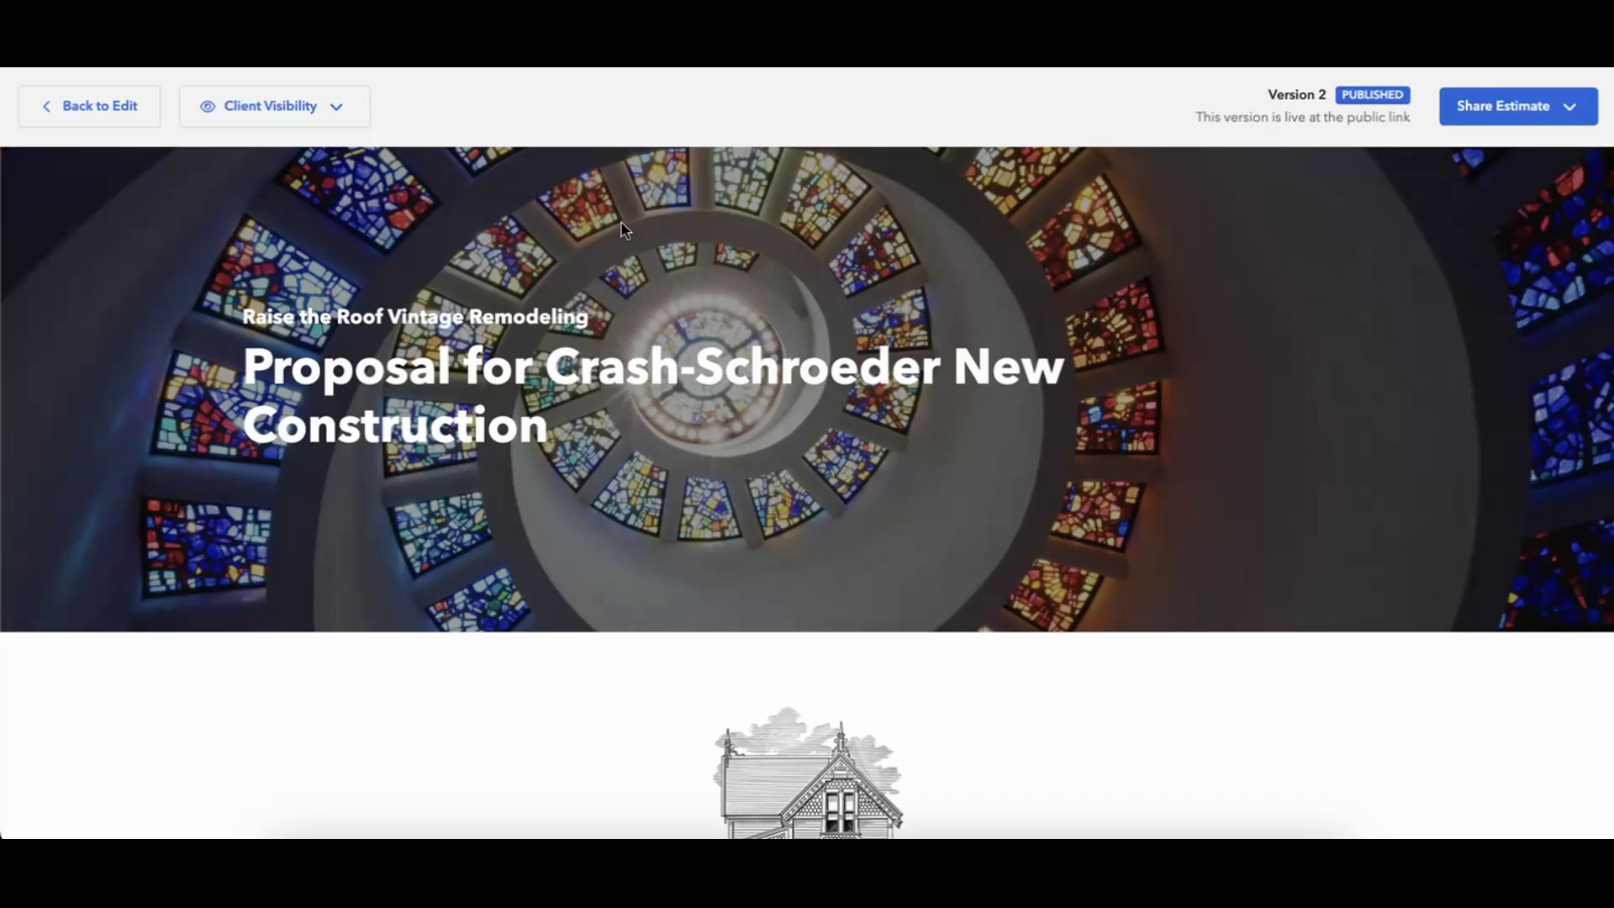
click(113, 109)
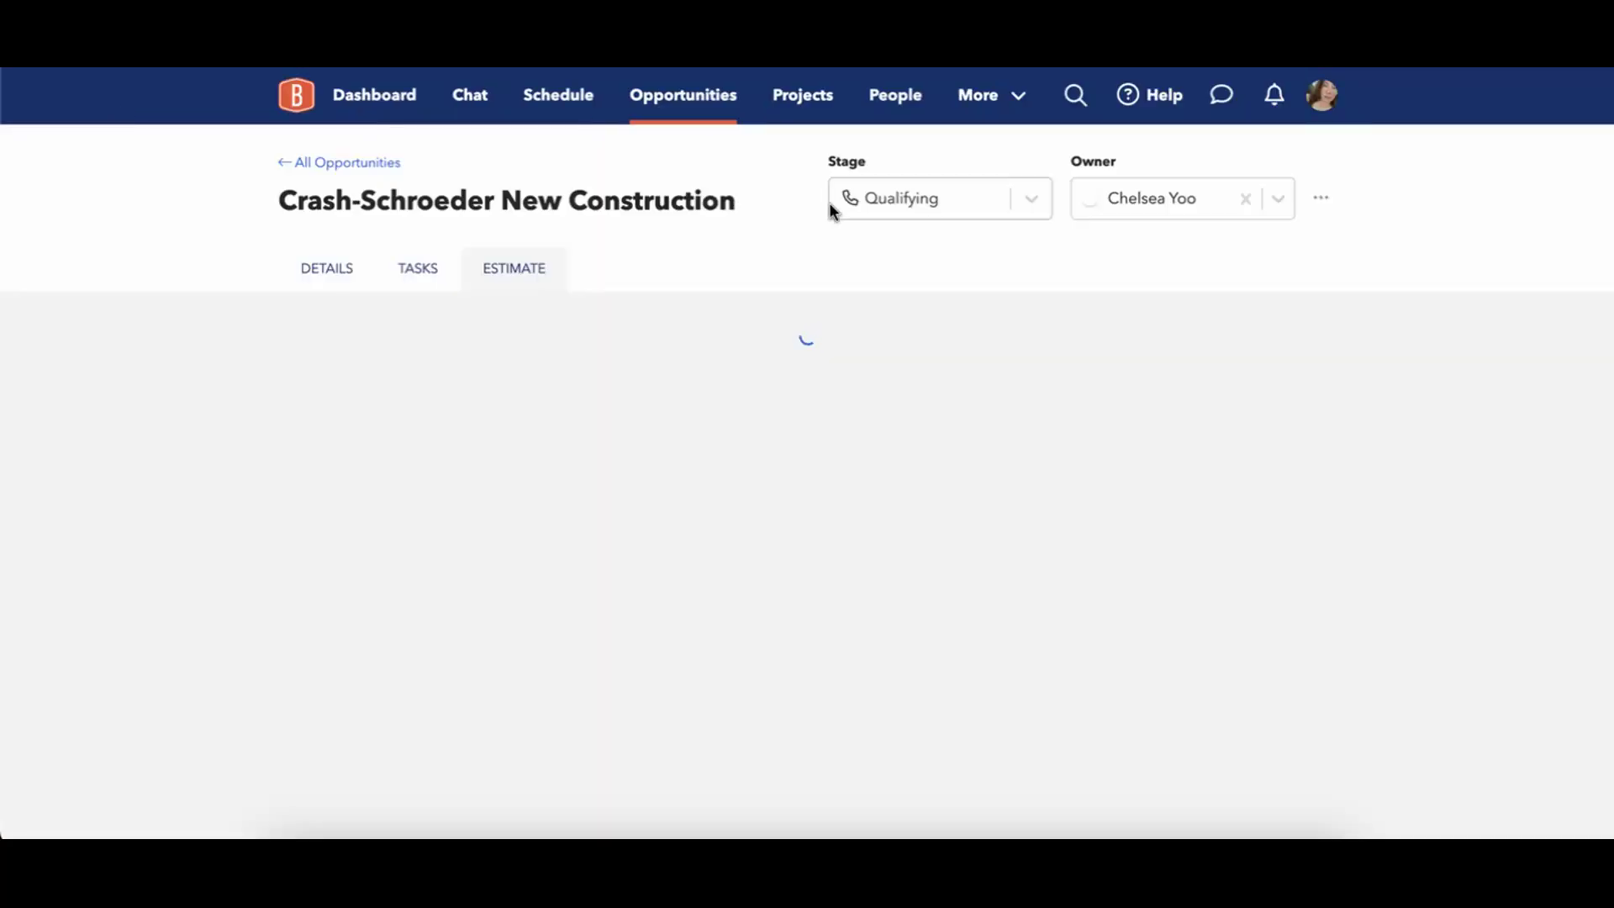
scroll(778, 336, down, 2)
scroll(779, 336, up, 2)
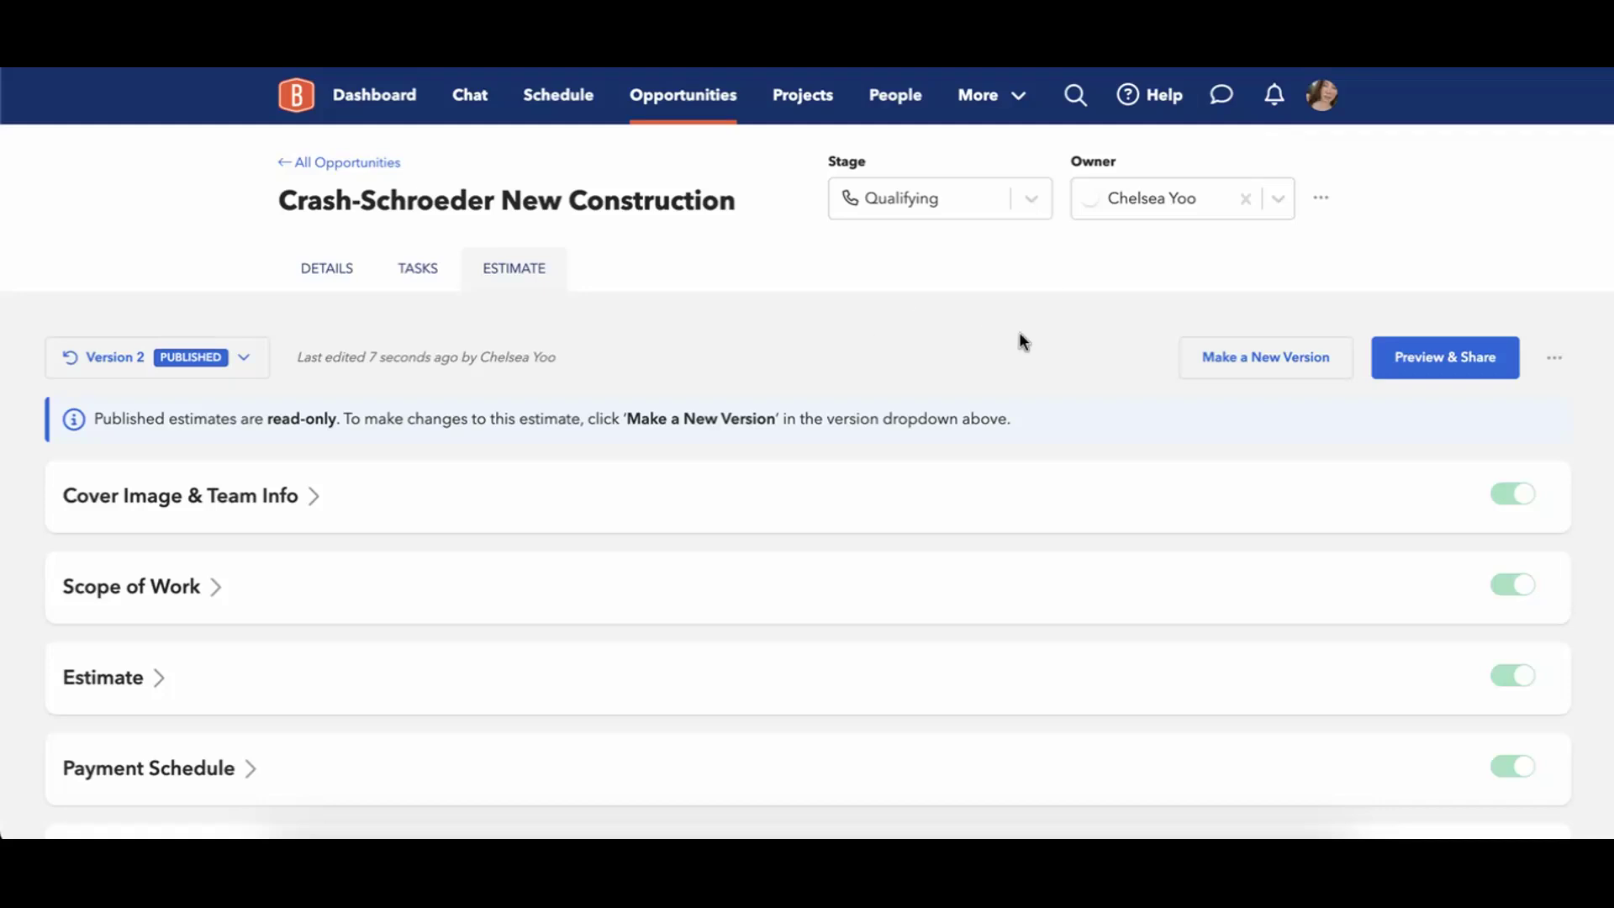
click(231, 360)
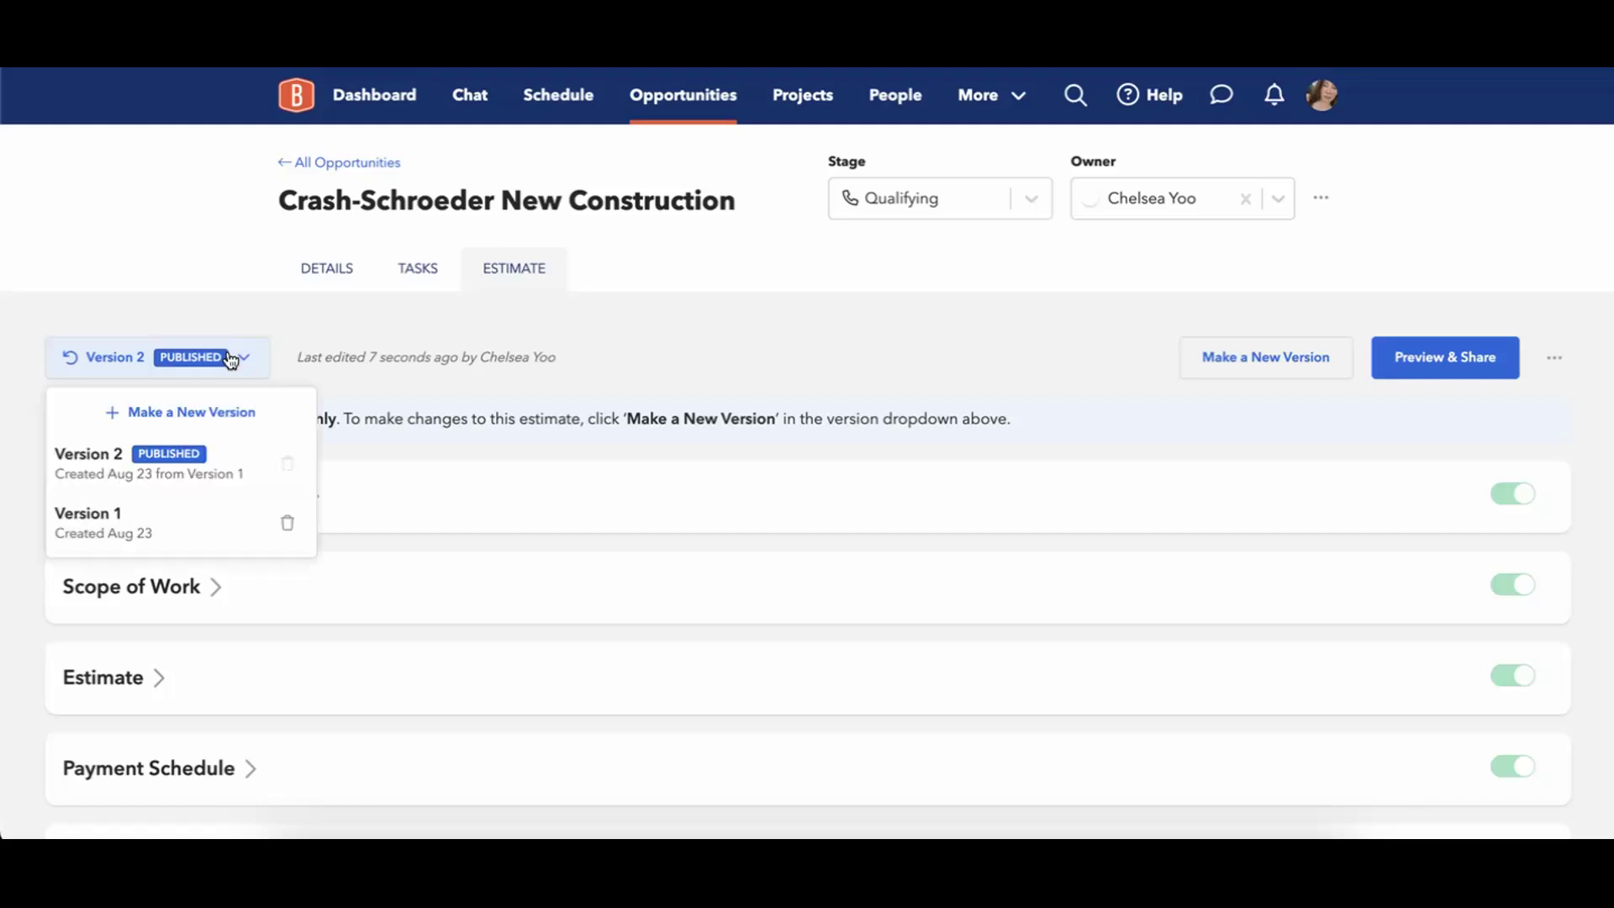
click(144, 530)
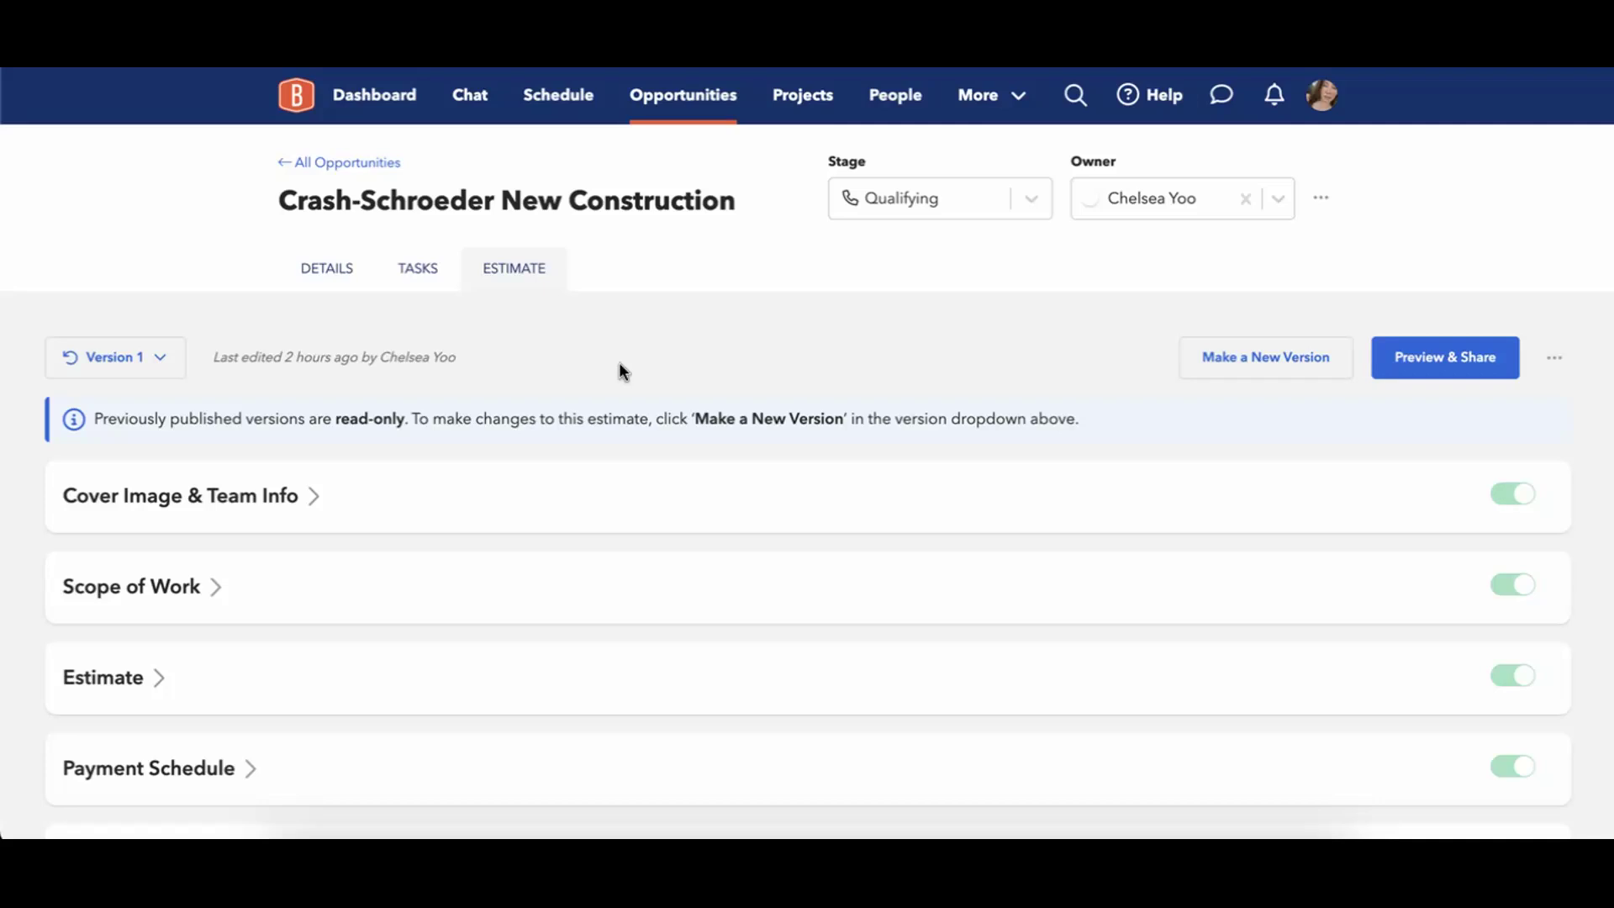
Make a new draft version of the estimate based on Version 1.
scroll(589, 353, down, 1)
click(126, 341)
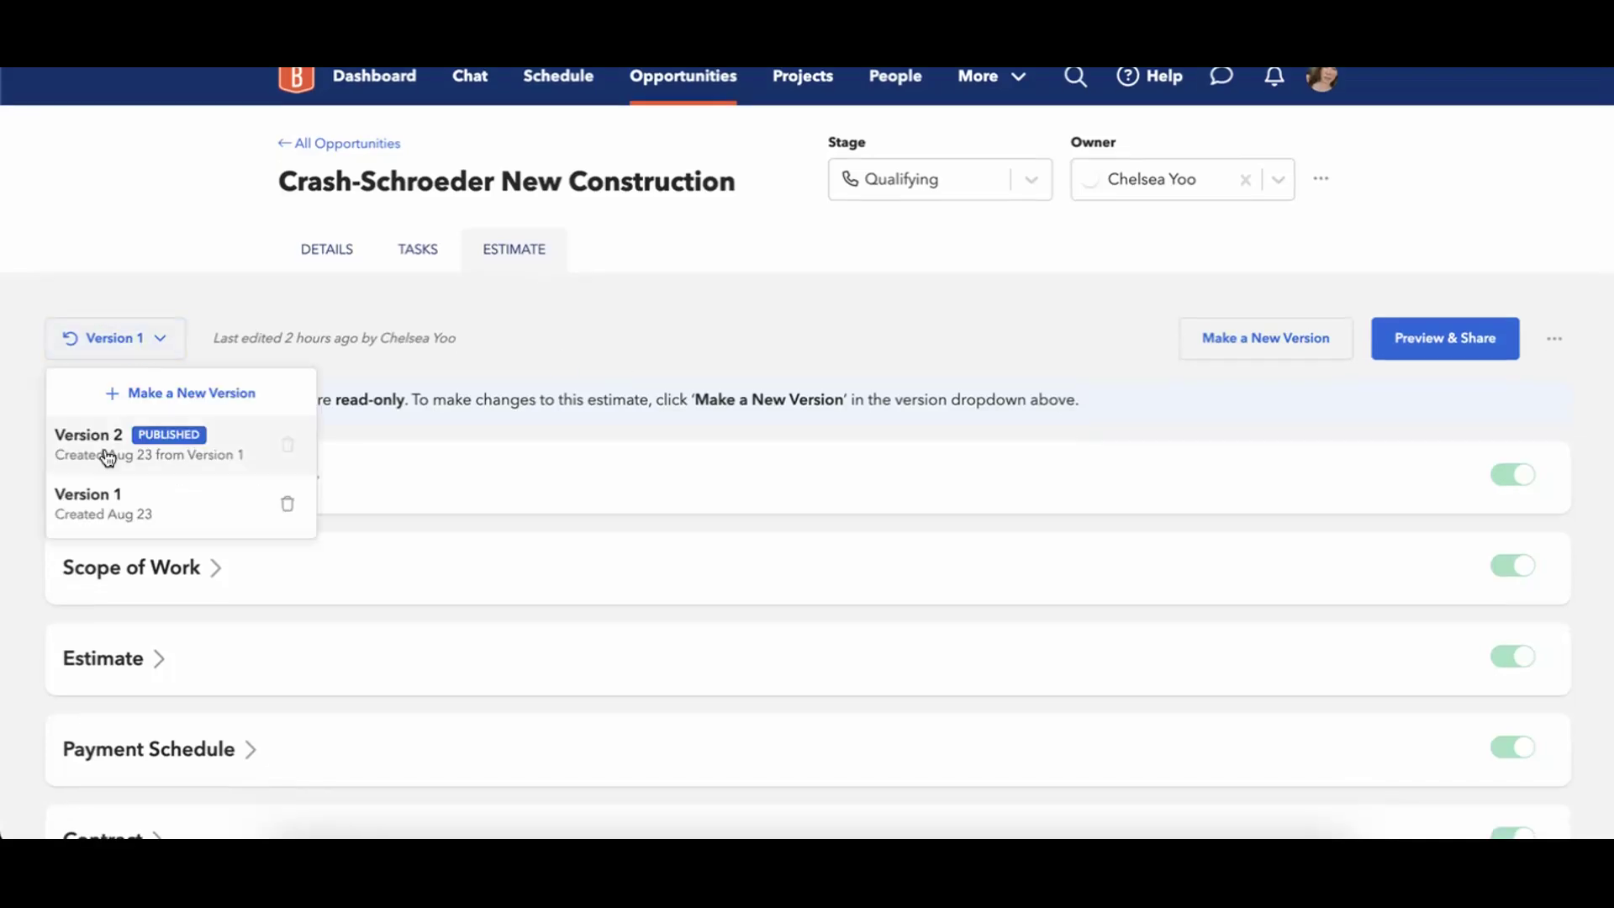
click(924, 325)
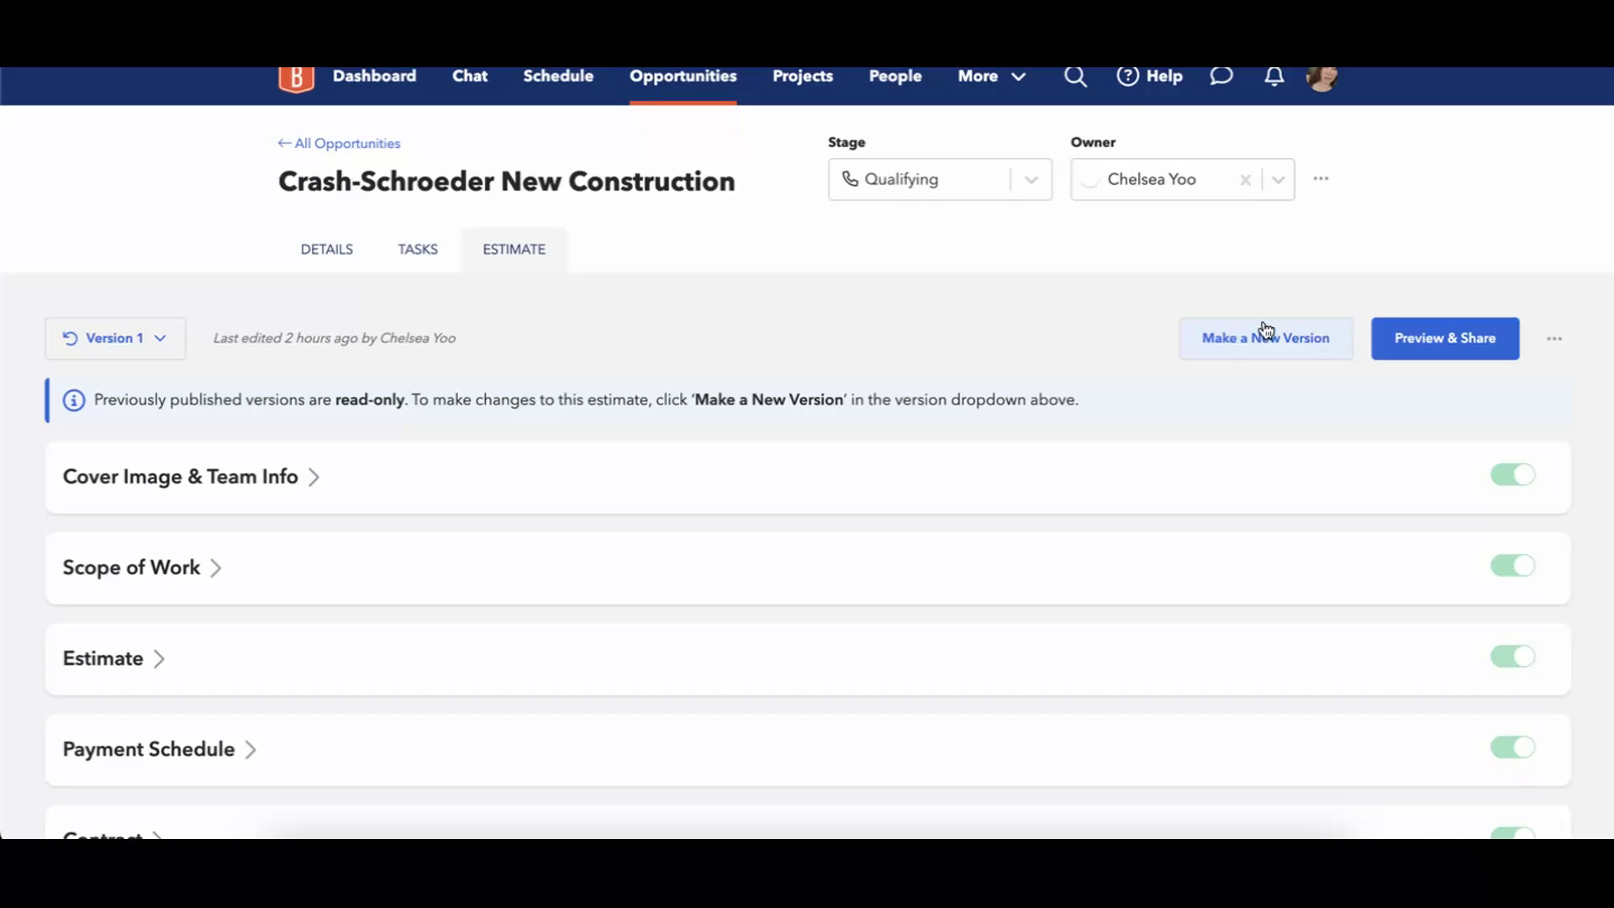
click(148, 343)
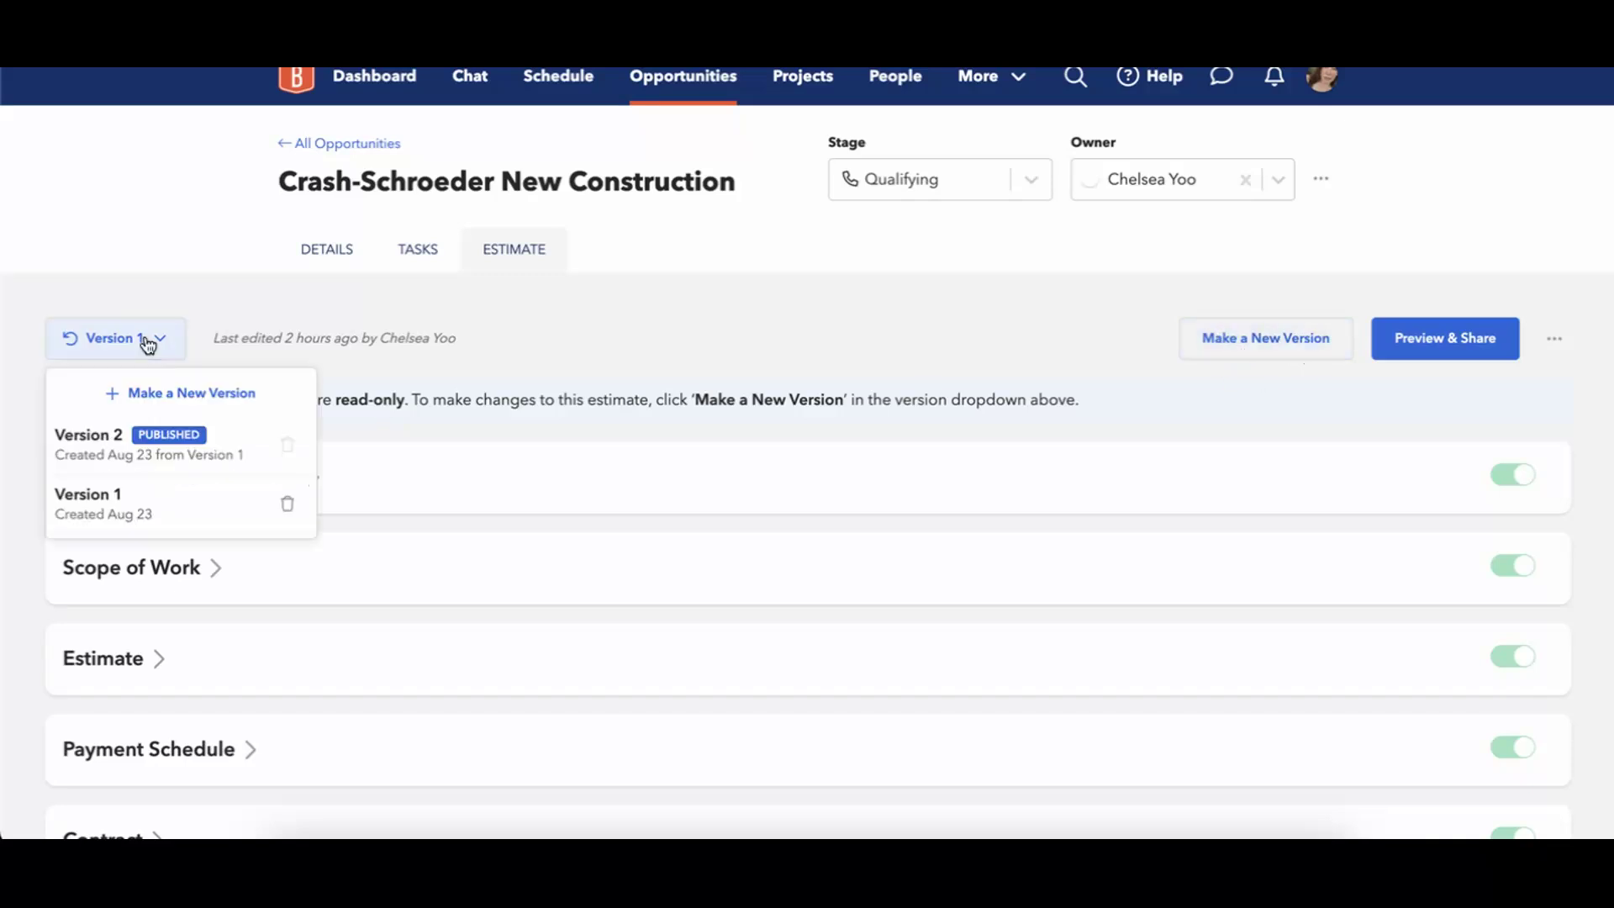
click(196, 406)
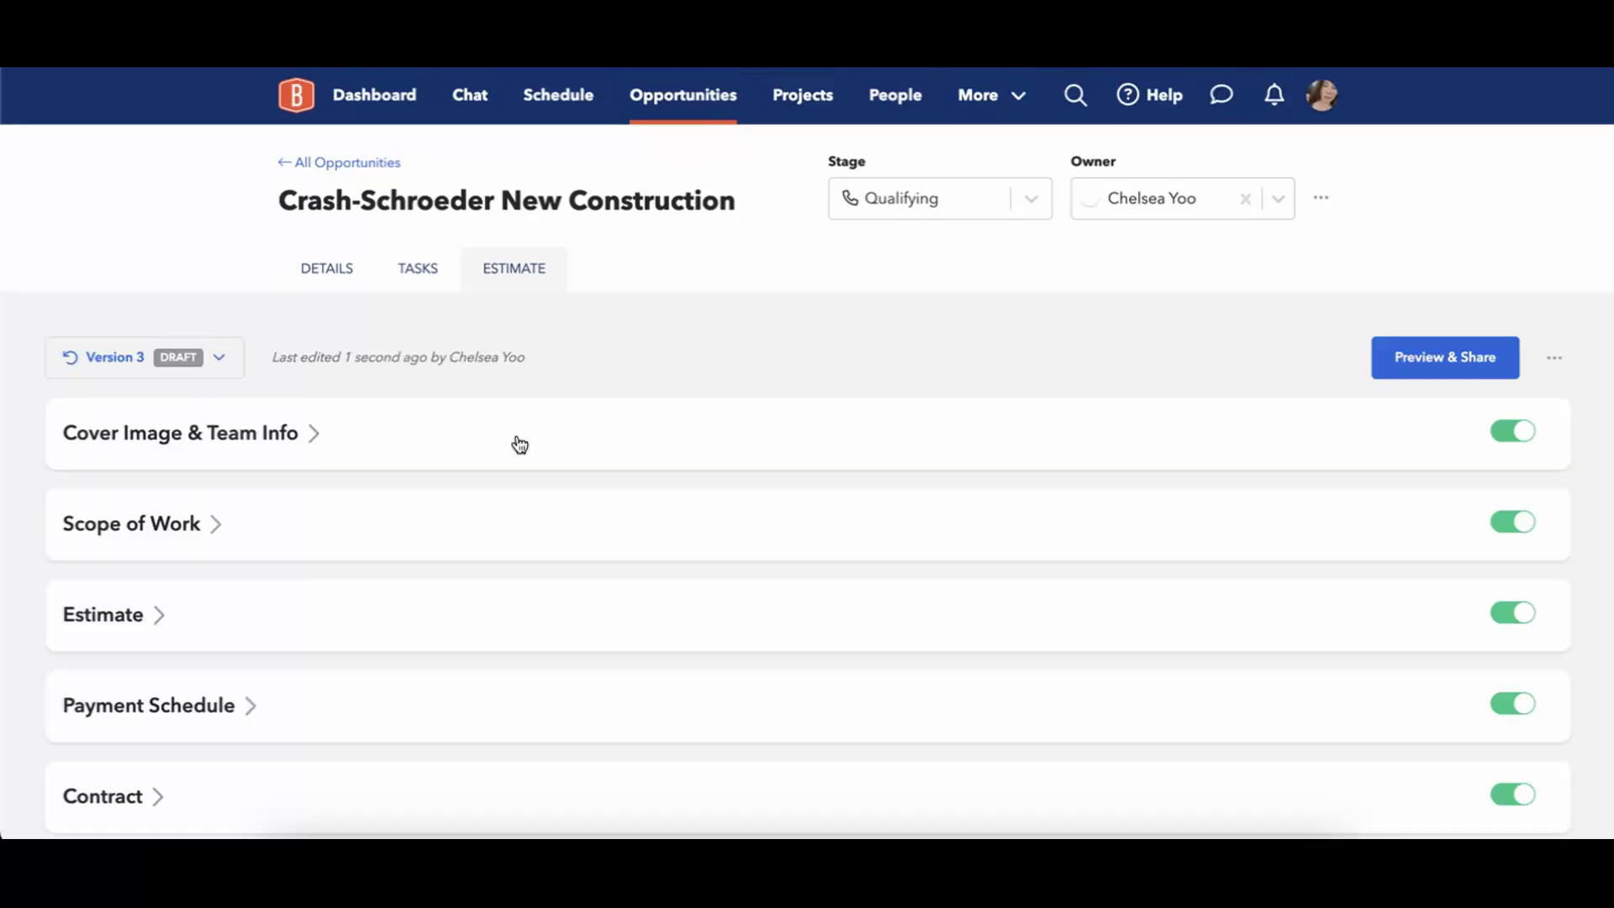
Expand the Estimate section of Version 3, compare it with Version 1, and return to the Version 3 draft.
scroll(520, 444, down, 1)
click(137, 507)
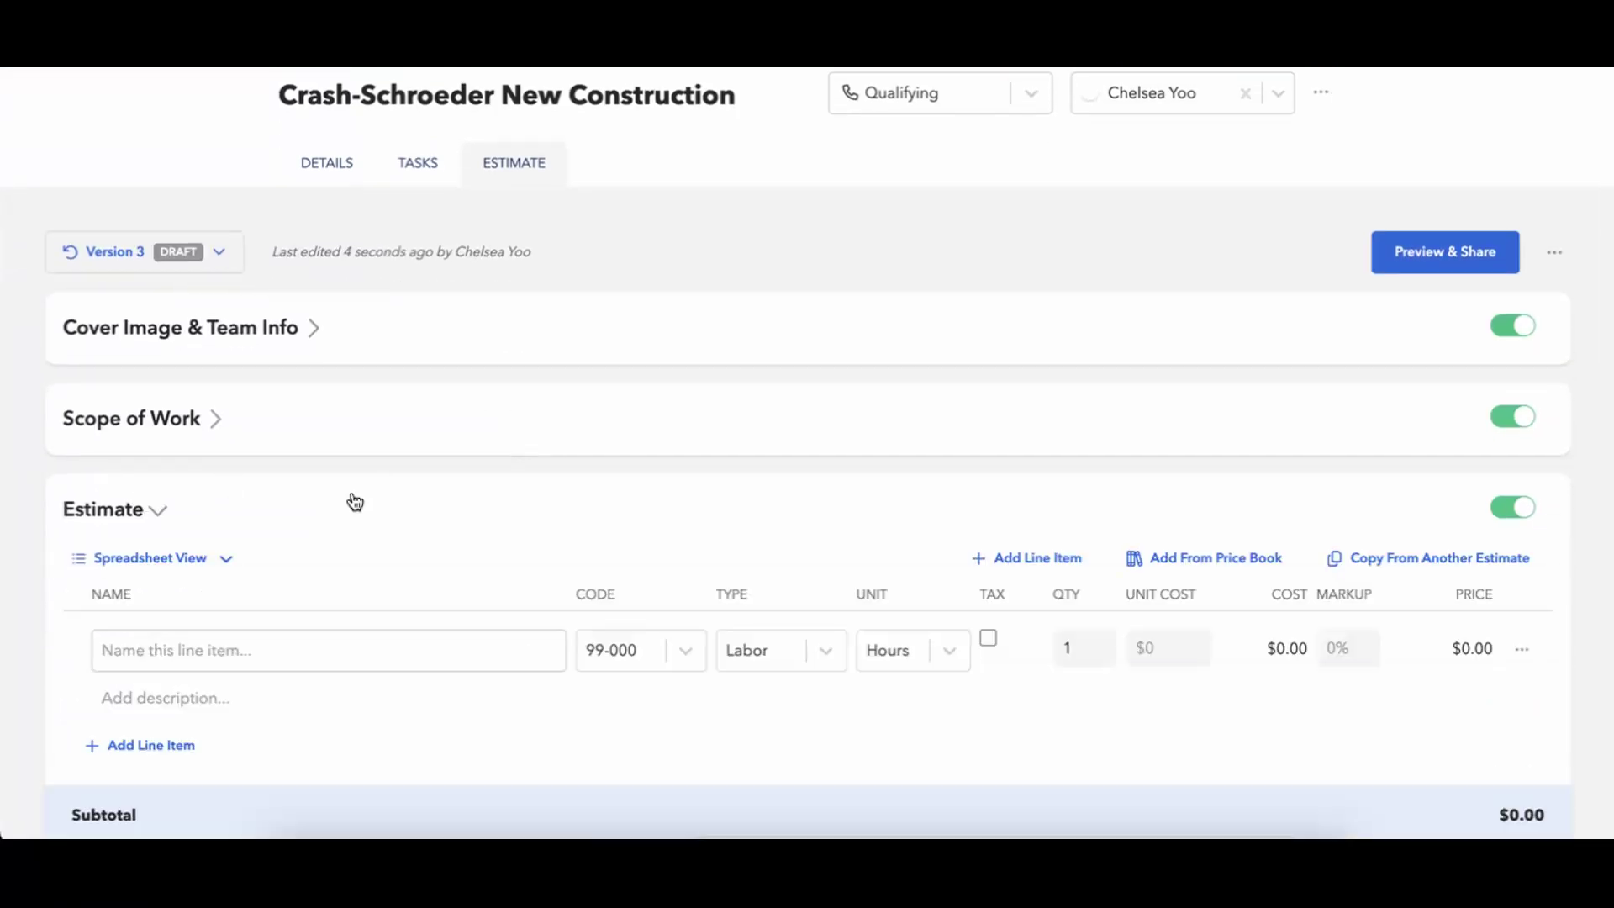
scroll(474, 513, down, 1)
click(220, 132)
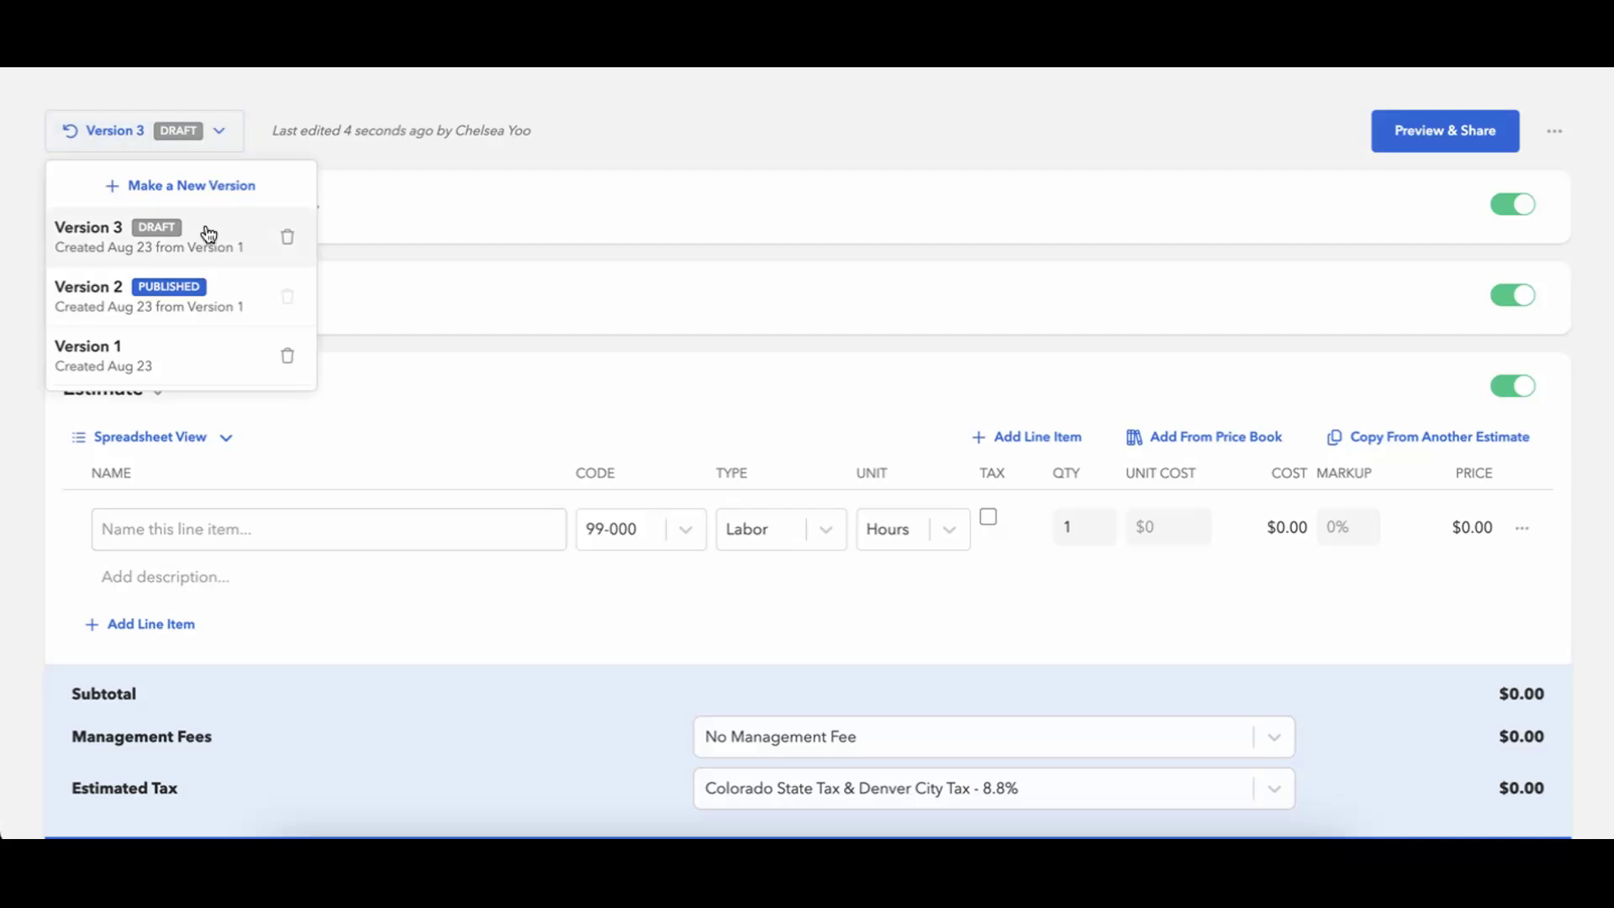
click(152, 369)
scroll(299, 472, down, 1)
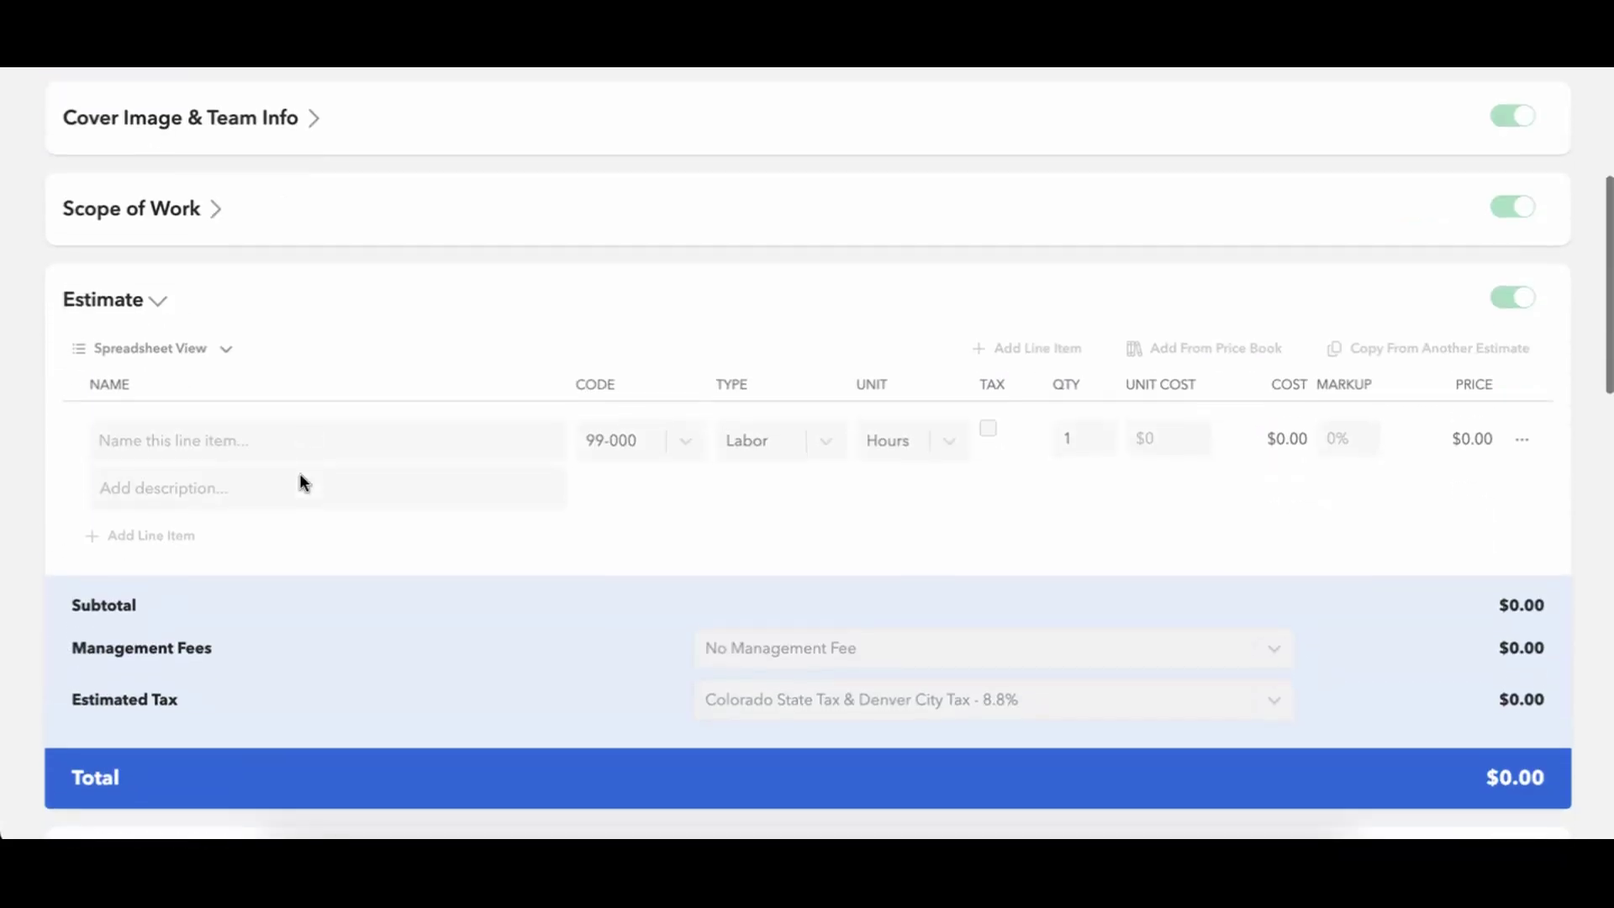
scroll(195, 251, up, 2)
click(151, 168)
click(152, 281)
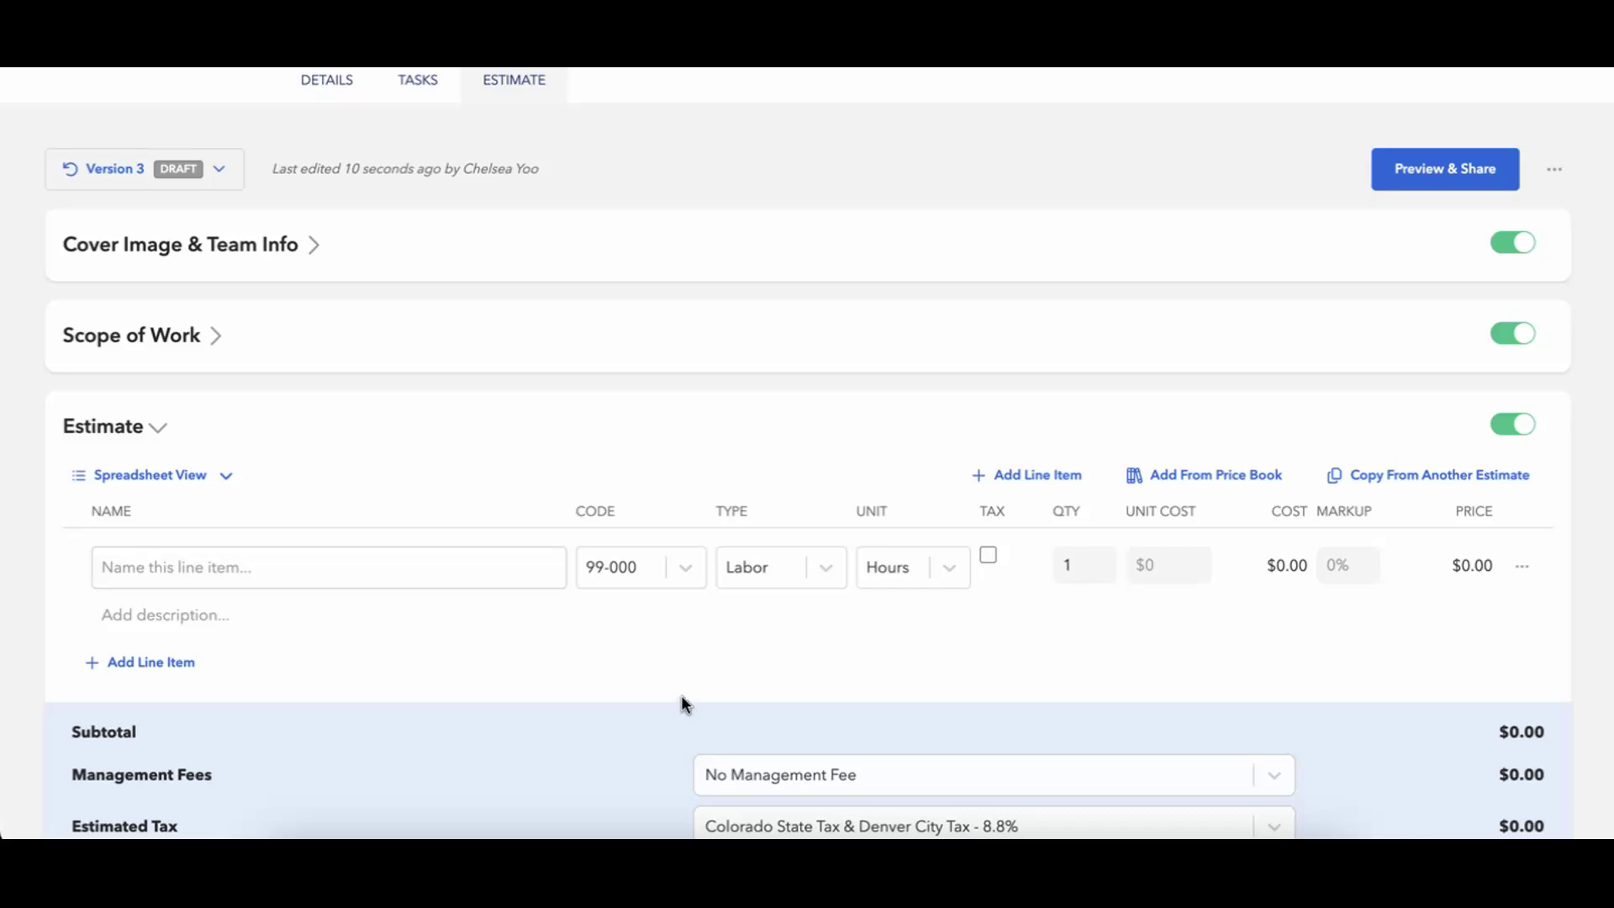
Check the version list for each version's status and source version, keeping the Version 3 draft open.
click(220, 173)
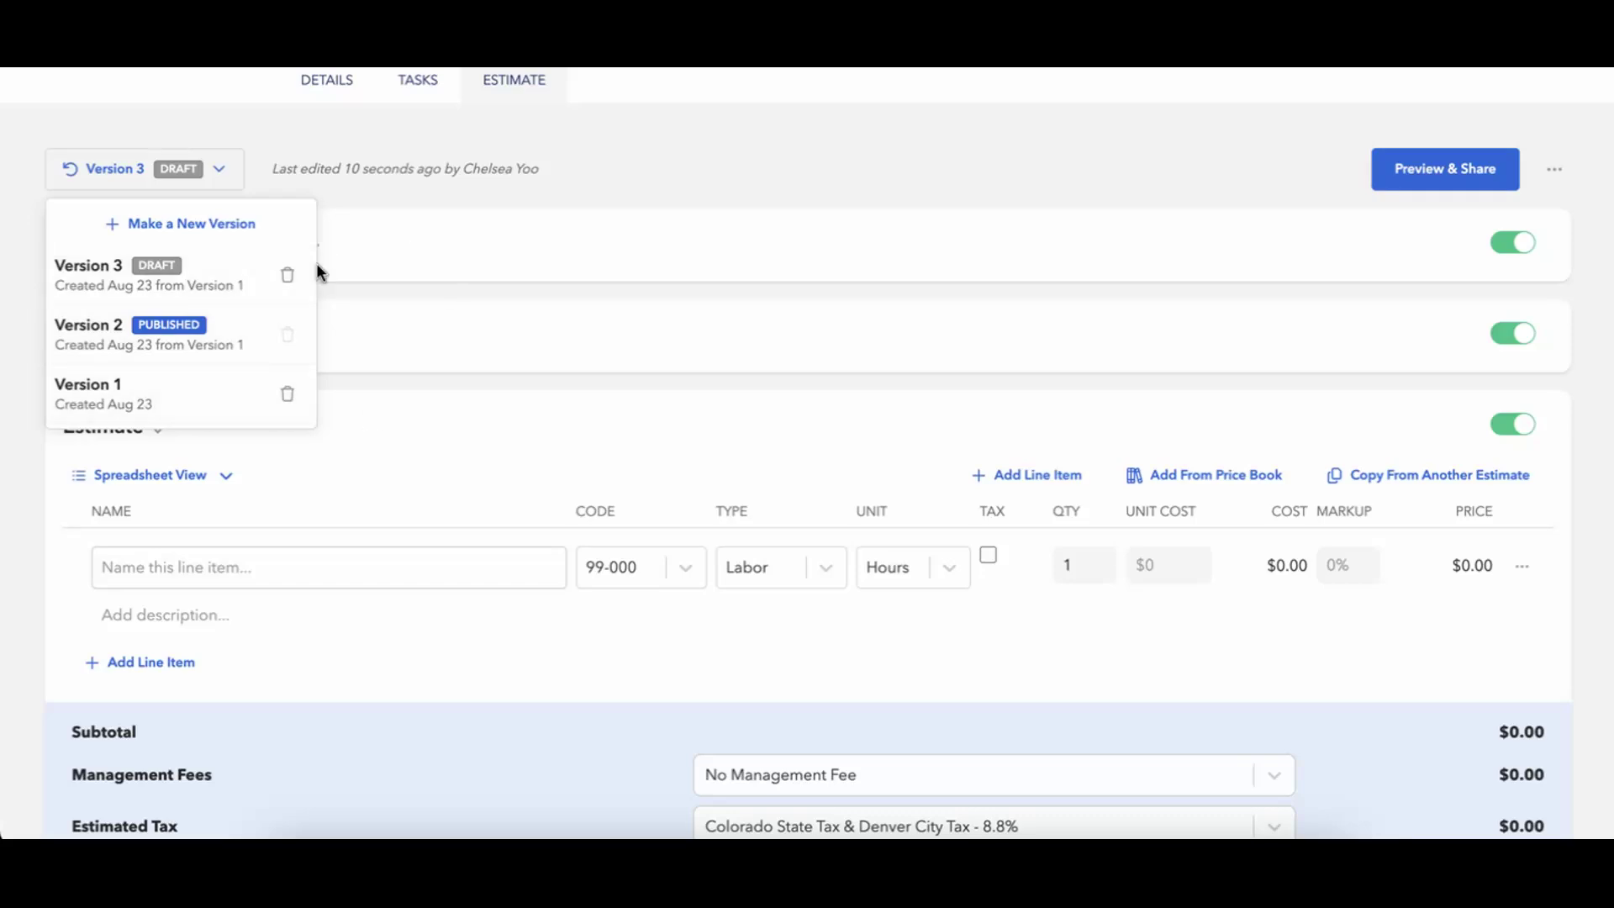
click(858, 275)
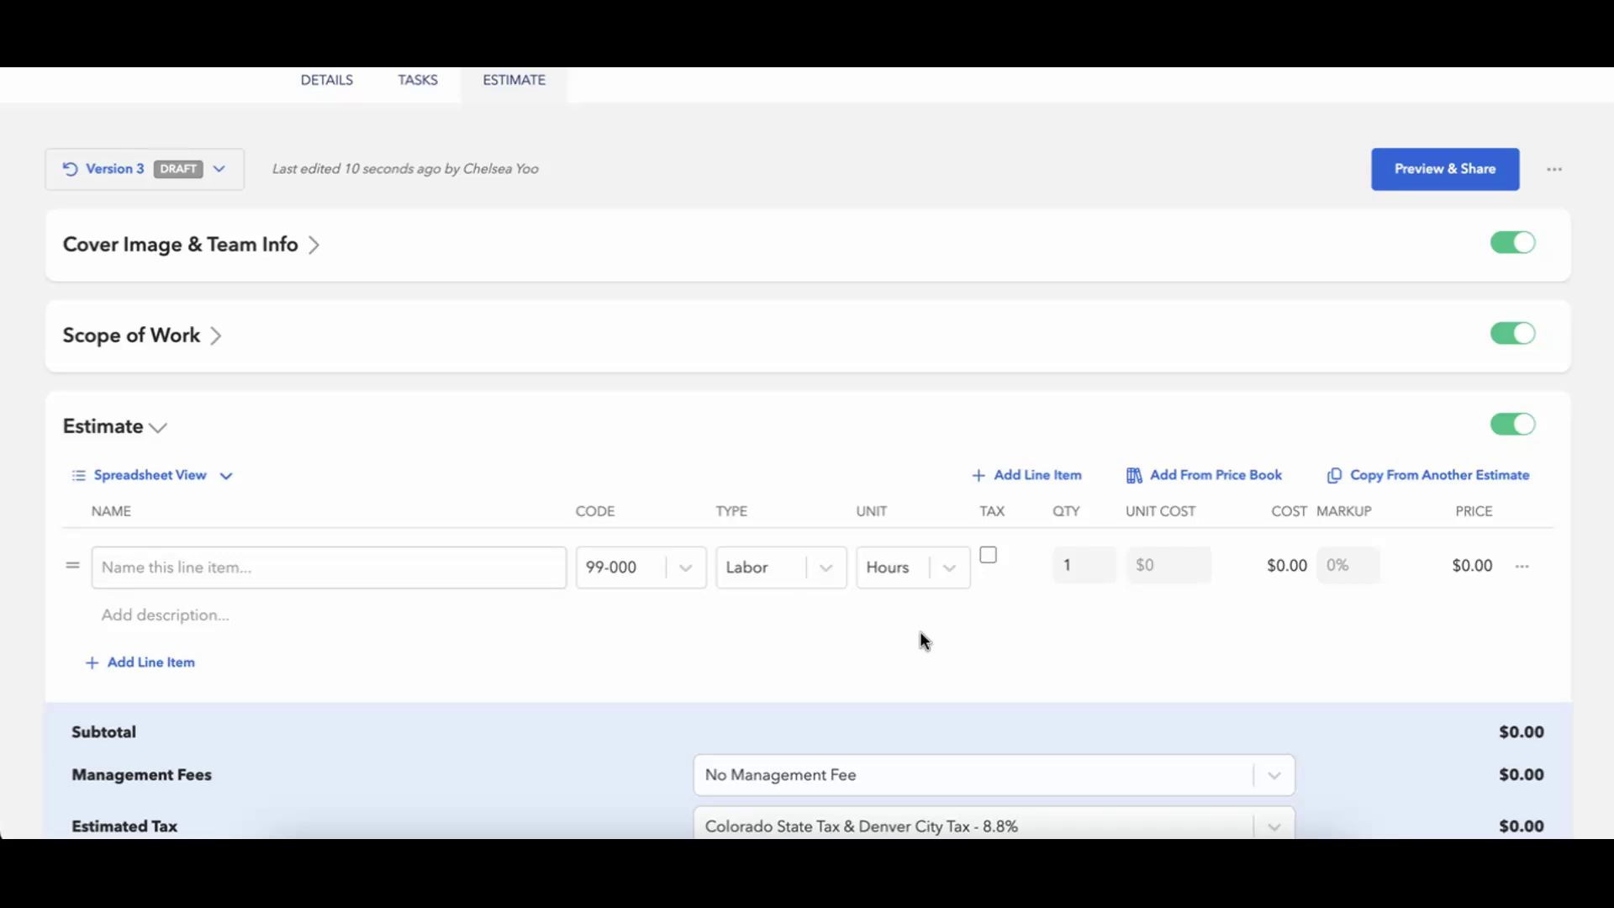
scroll(923, 263, up, 3)
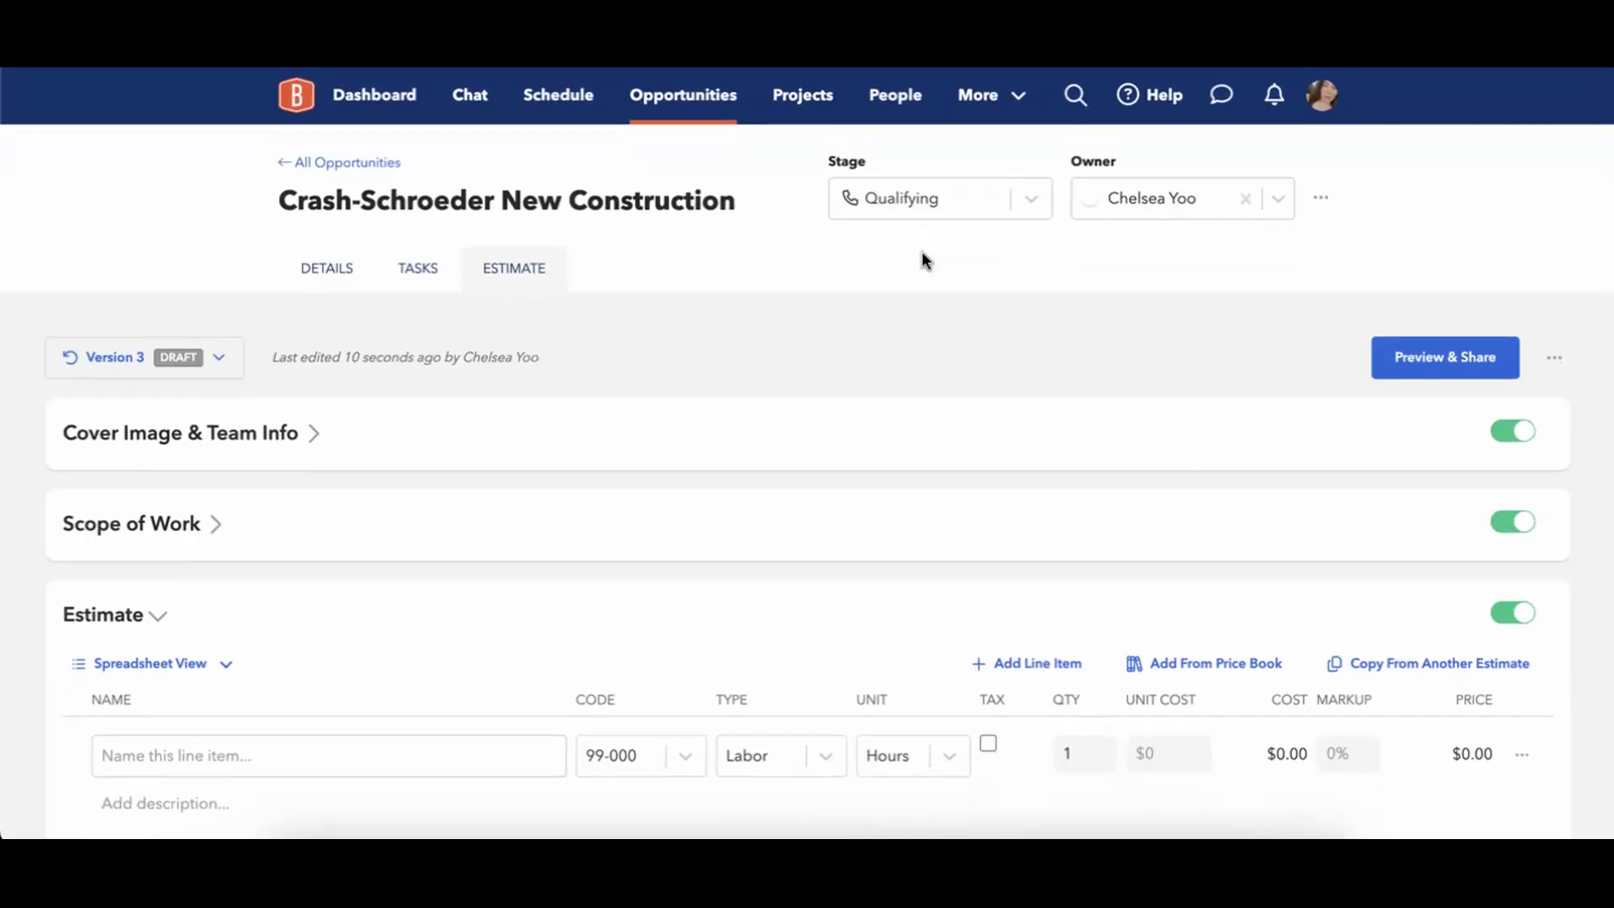